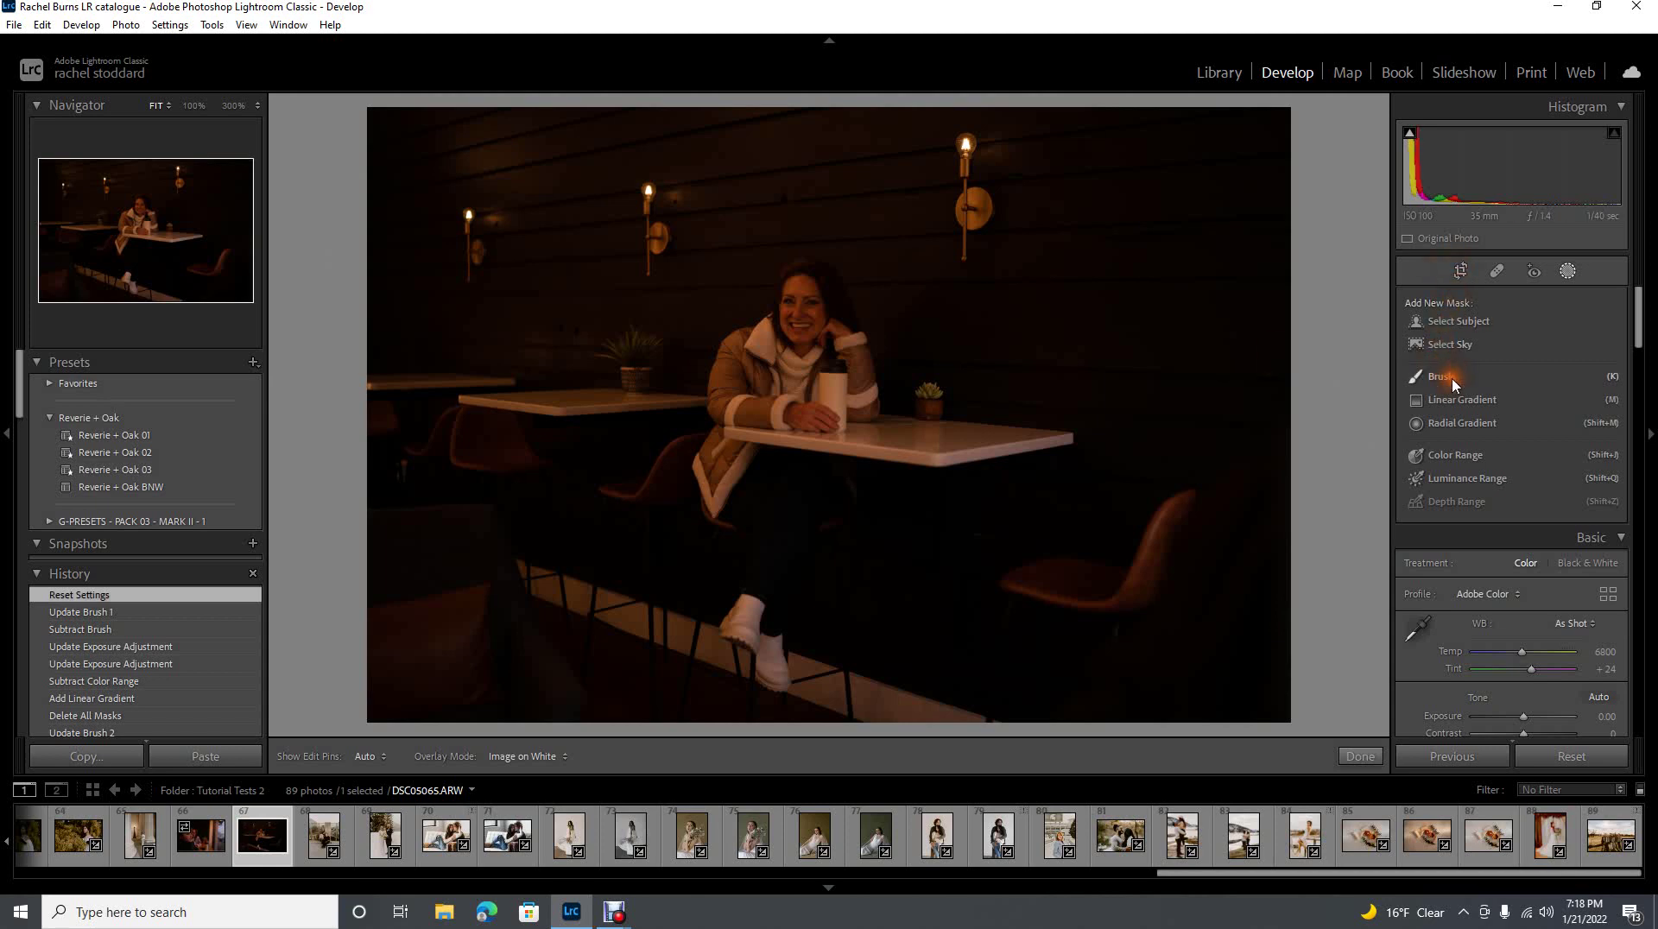
- Raise the dark café photo's overall Exposure to +2.19 in the Basic panel
{"action": "left_click", "coordinate": [1410, 376]}
{"action": "scroll", "coordinate": [1490, 490], "scroll_direction": "down", "scroll_amount": 3}
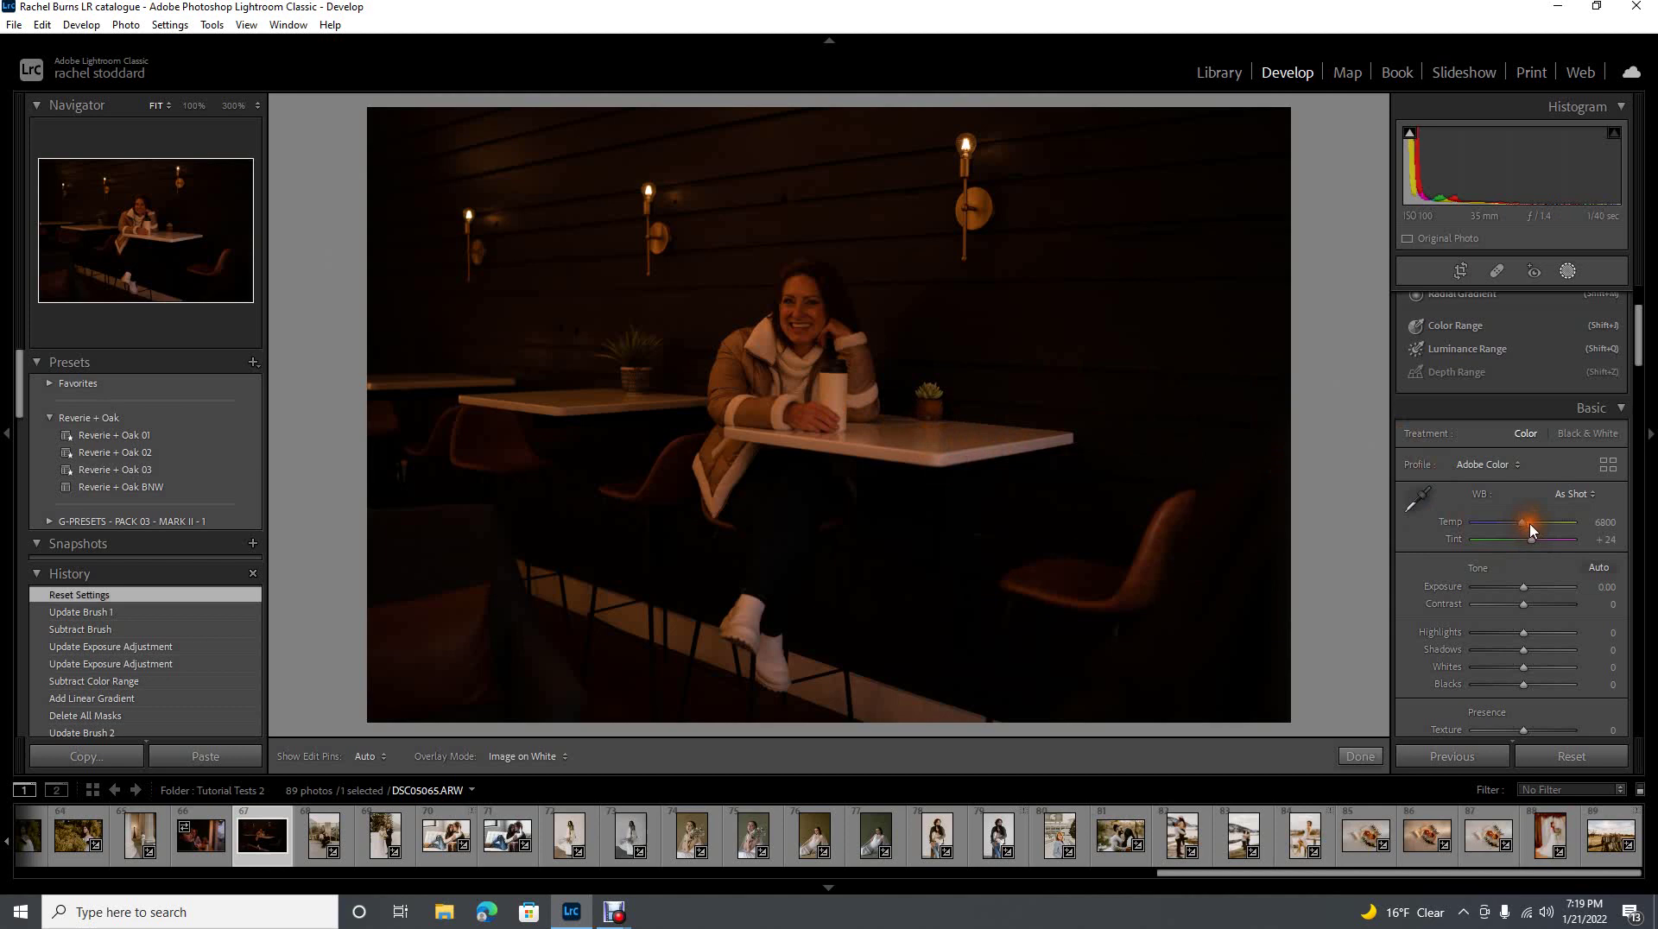
{"action": "left_click", "coordinate": [1524, 590]}
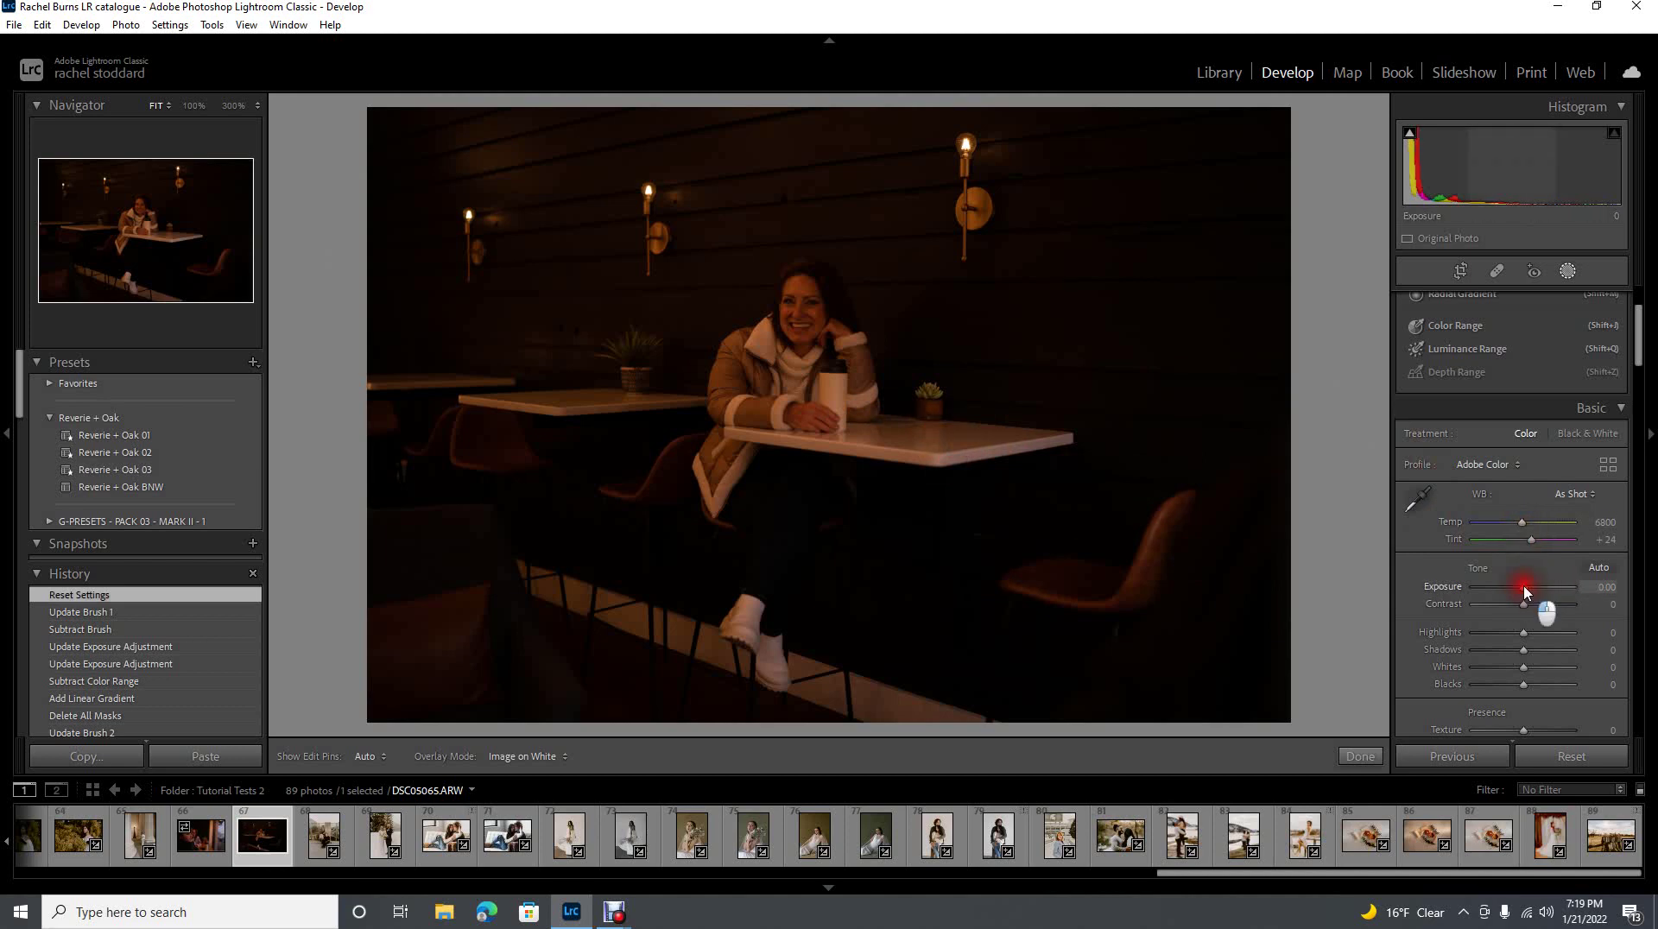
{"action": "left_click_drag", "start_coordinate": [1524, 591], "coordinate": [1546, 602]}
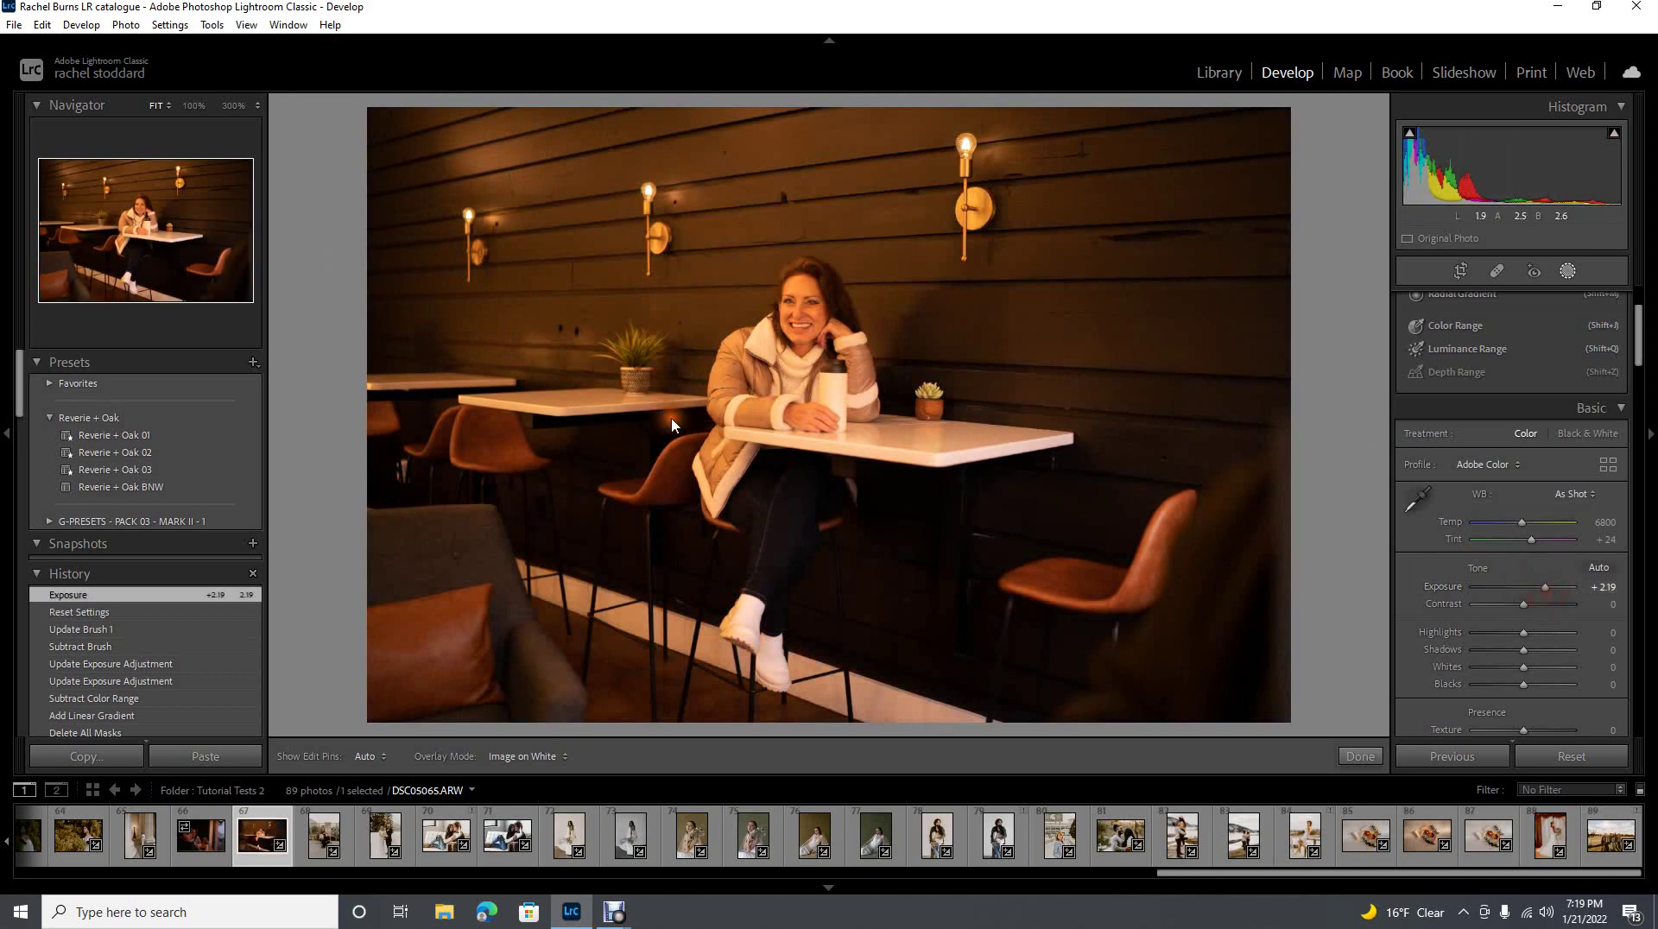
- Apply the Reverie + Oak 02 preset and readjust Exposure back to +2.19
{"action": "left_click", "coordinate": [149, 454]}
{"action": "left_click_drag", "start_coordinate": [1545, 604], "coordinate": [1547, 607]}
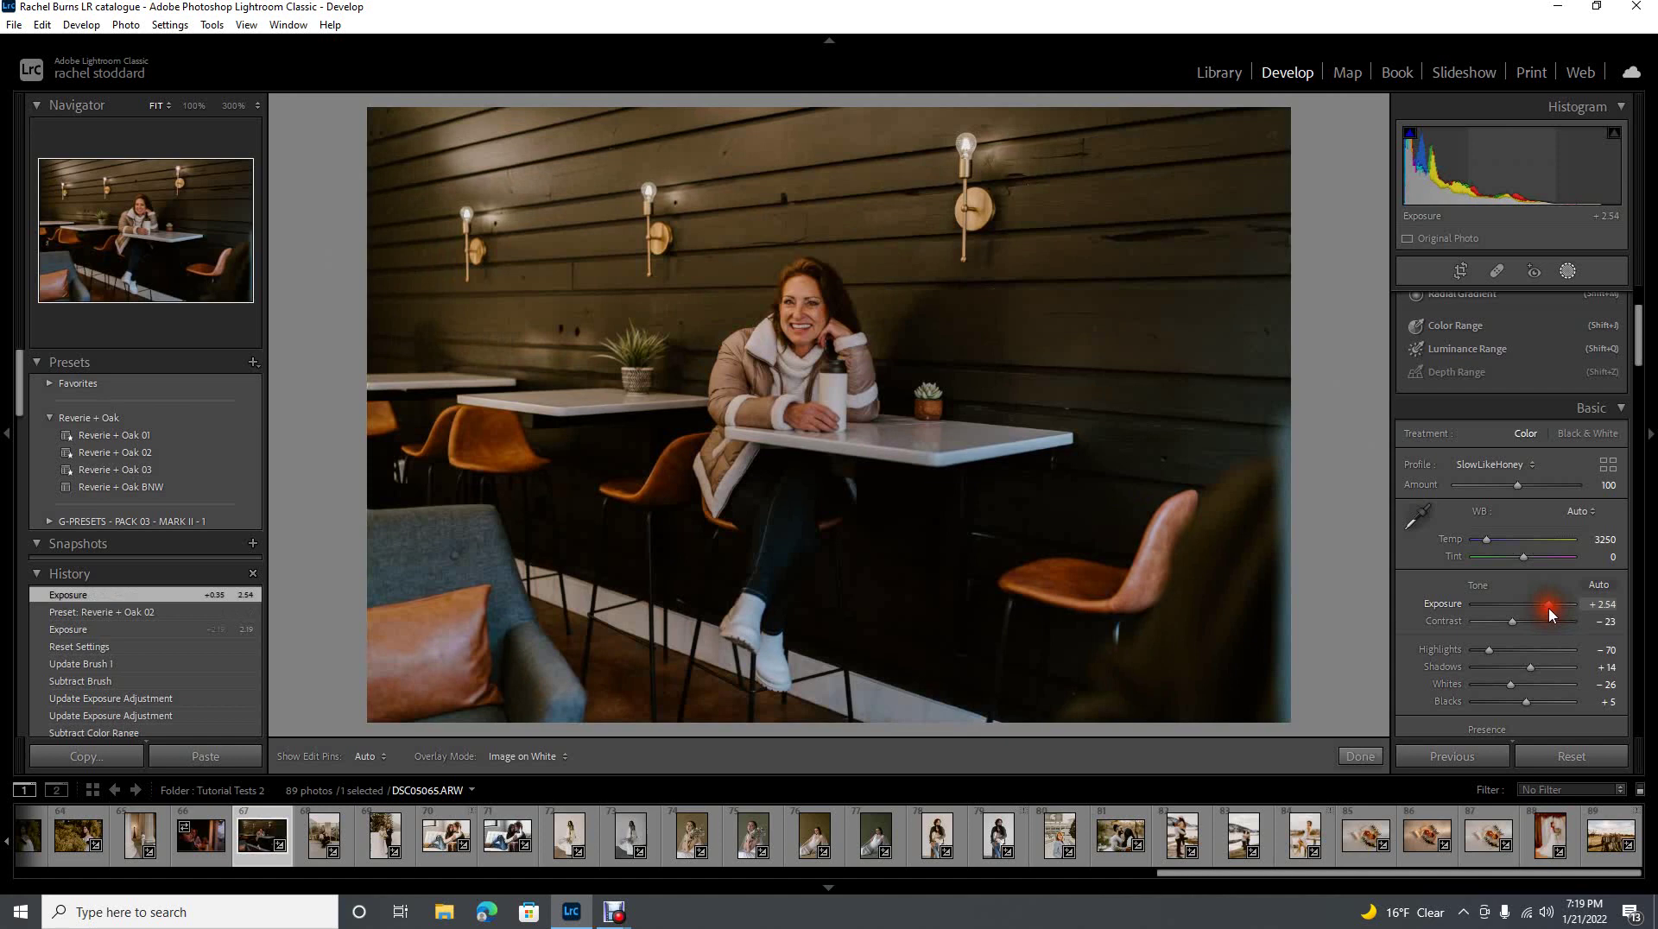
{"action": "scroll", "coordinate": [1520, 388], "scroll_direction": "up", "scroll_amount": 3}
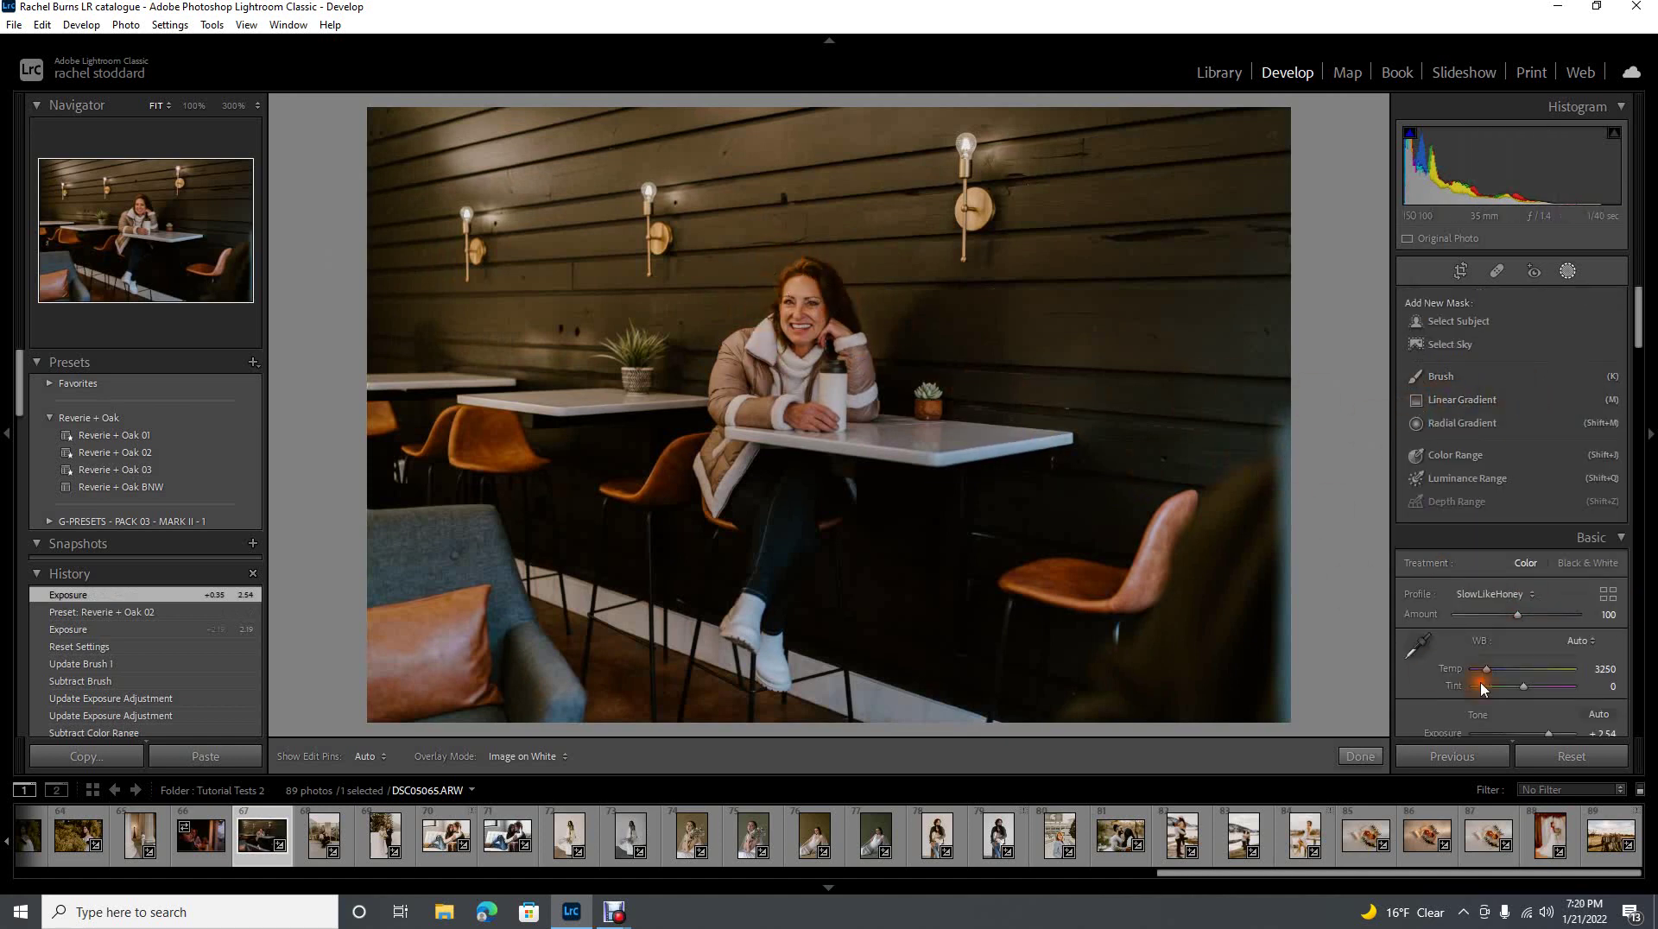
{"action": "scroll", "coordinate": [1537, 676], "scroll_direction": "down", "scroll_amount": 3}
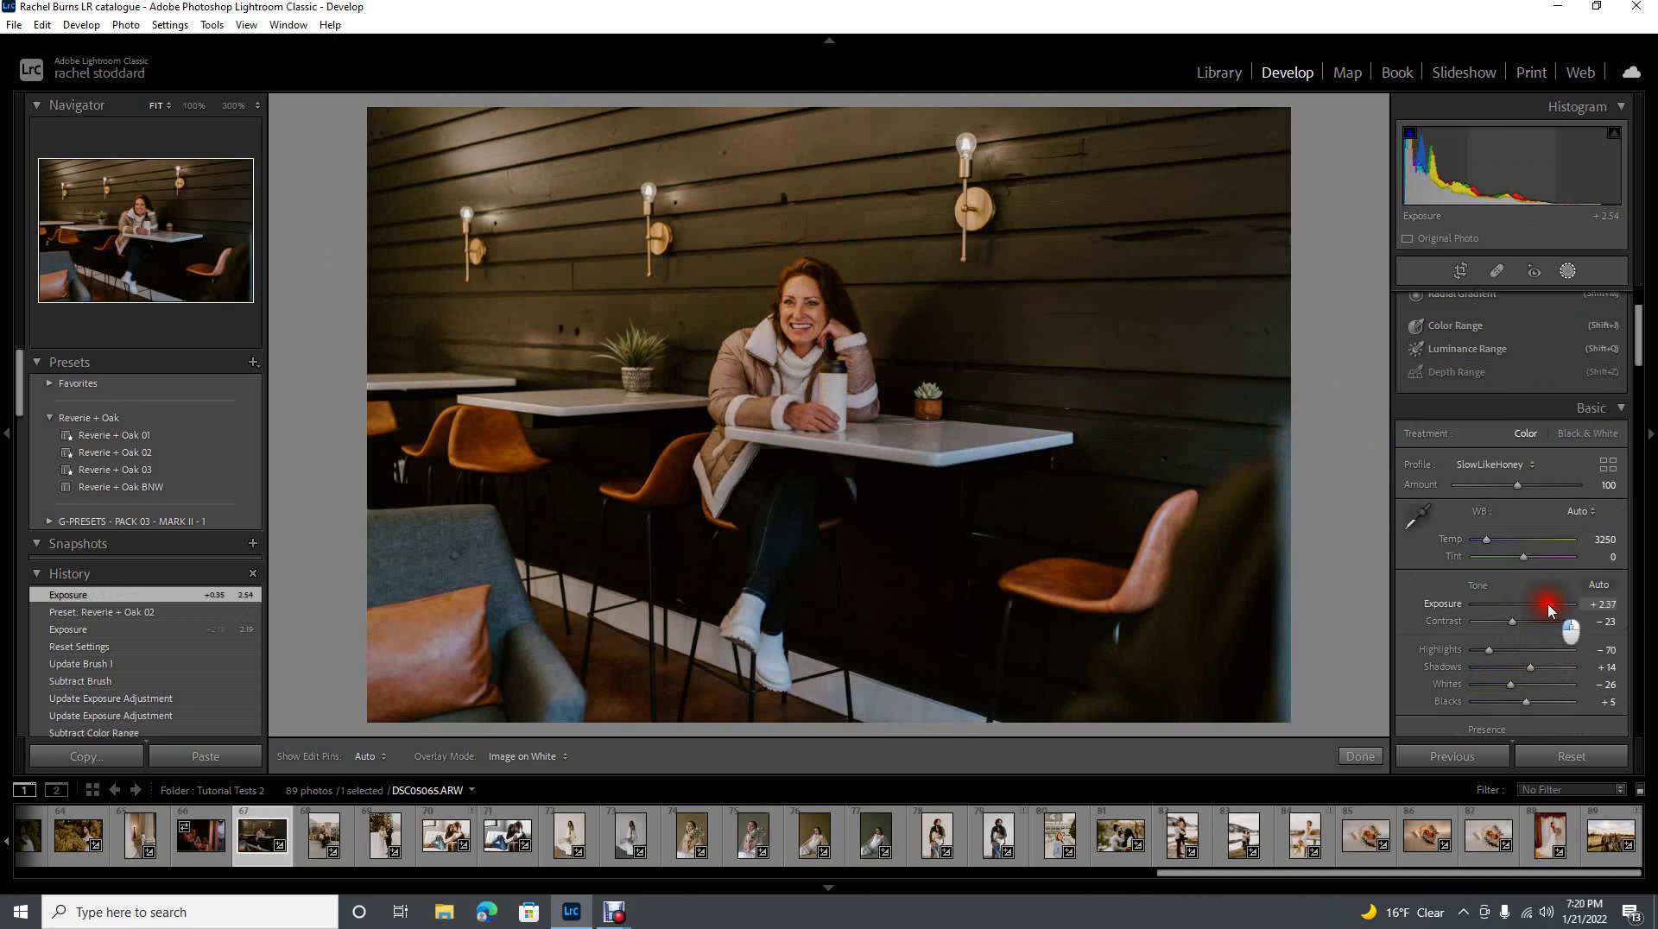
{"action": "left_click_drag", "start_coordinate": [1550, 604], "coordinate": [1544, 603]}
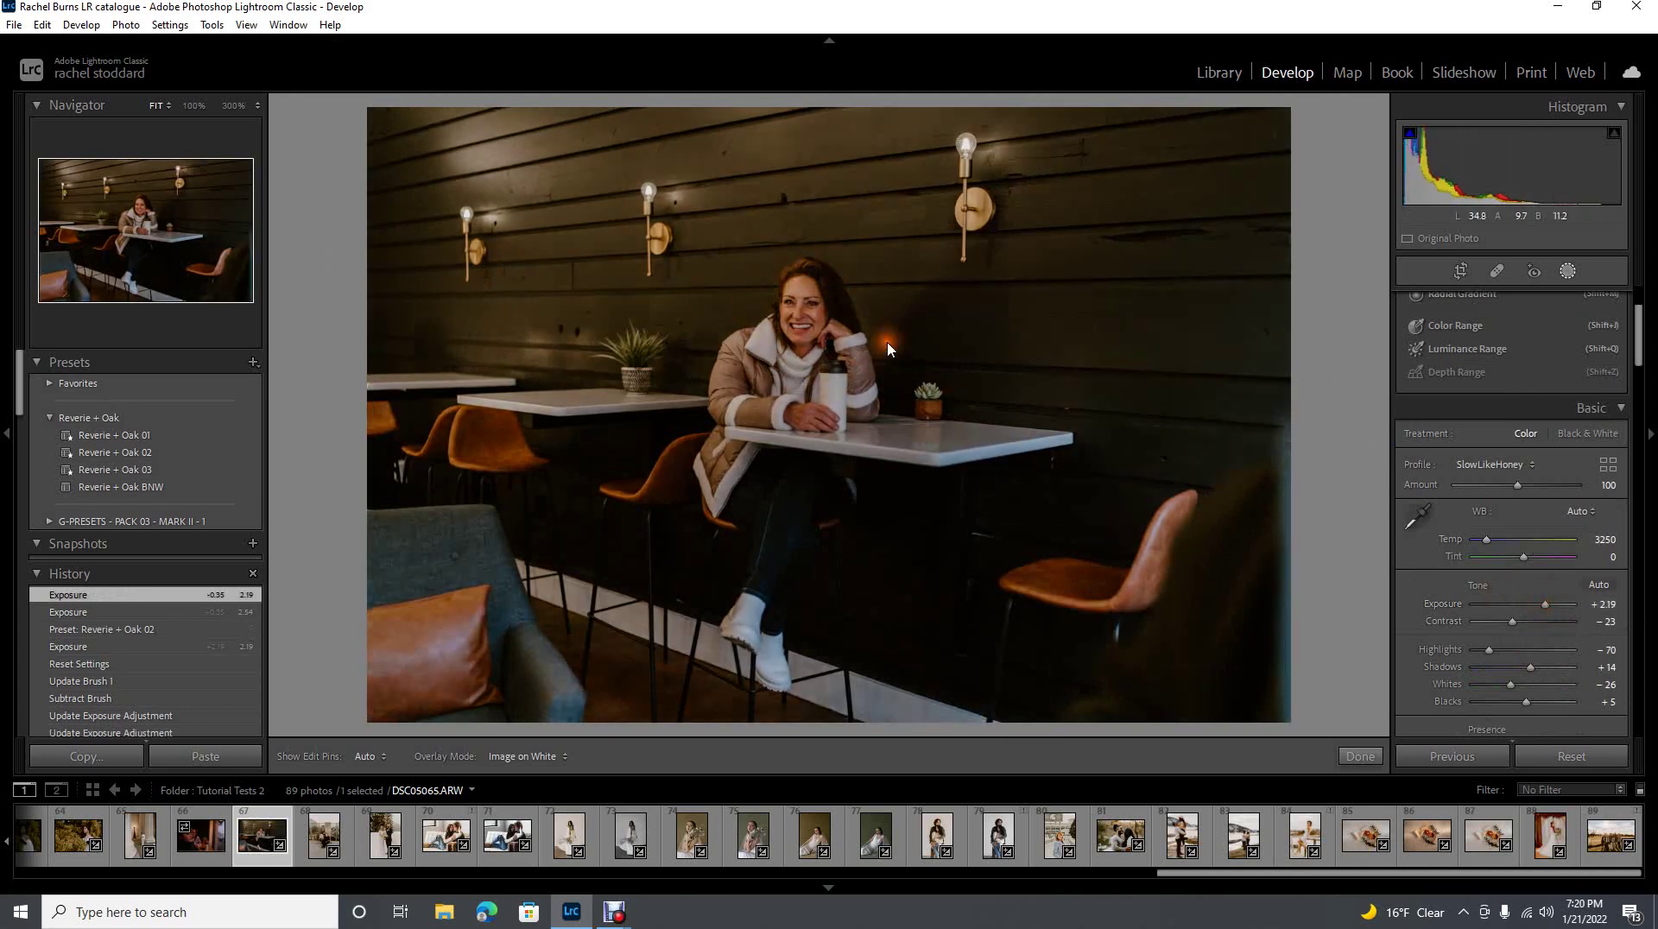
{"action": "scroll", "coordinate": [1588, 336], "scroll_direction": "up", "scroll_amount": 3}
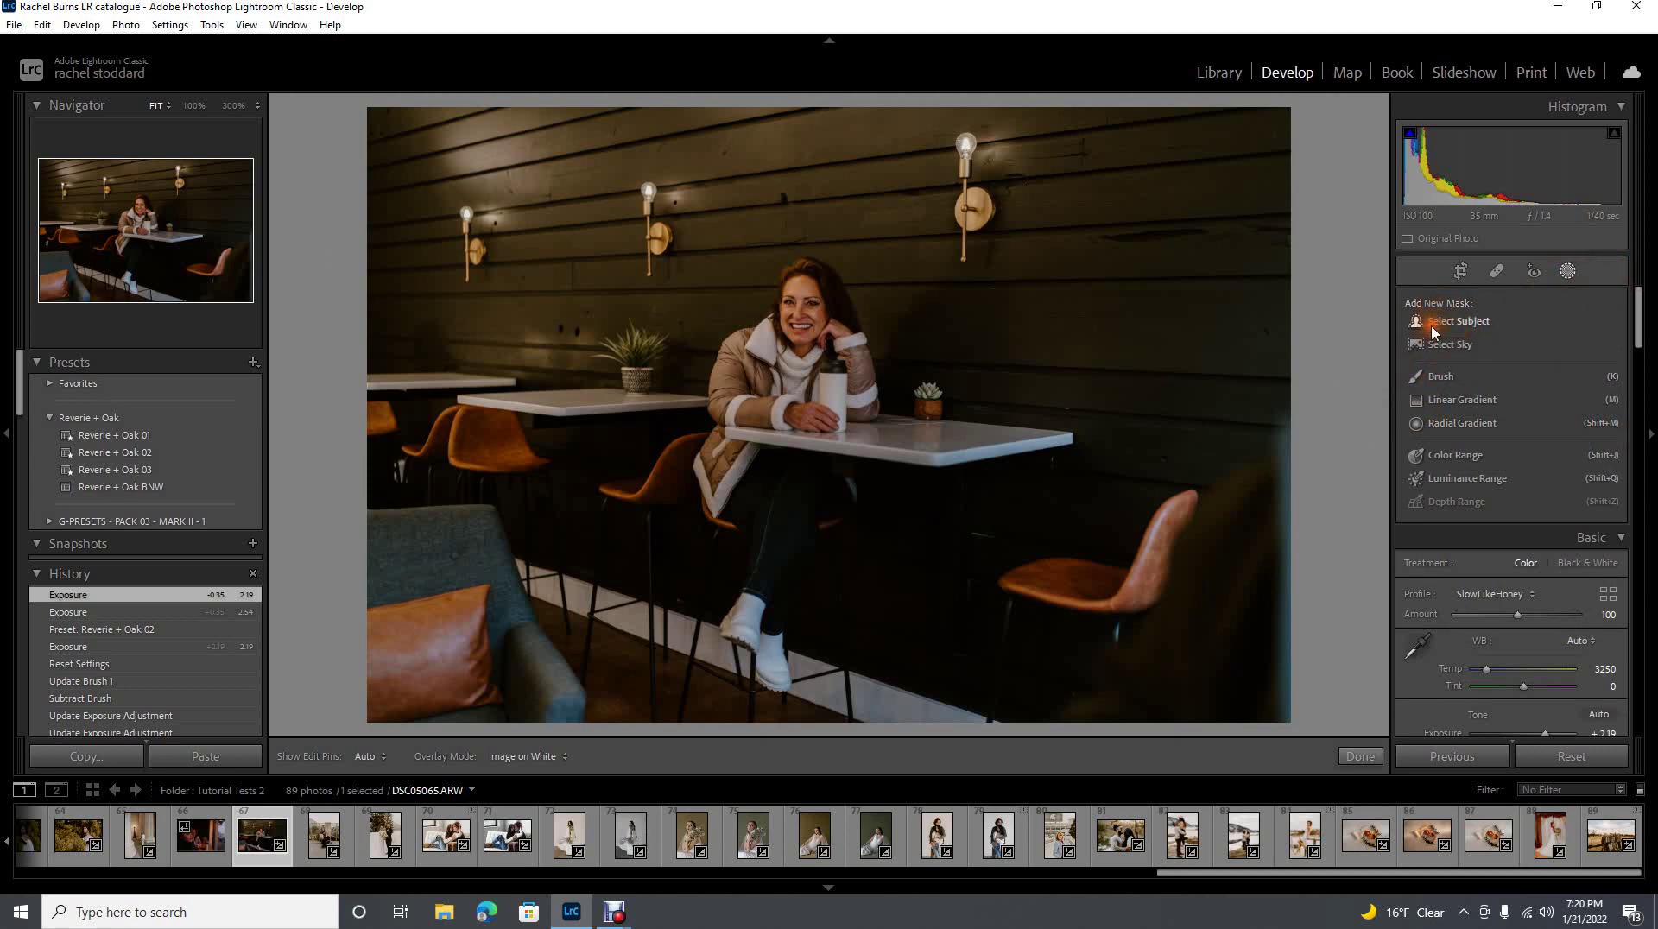
- Start a new brush mask and reduce the brush size
{"action": "left_click", "coordinate": [1567, 275]}
{"action": "left_click", "coordinate": [1563, 276]}
{"action": "left_click", "coordinate": [1441, 380]}
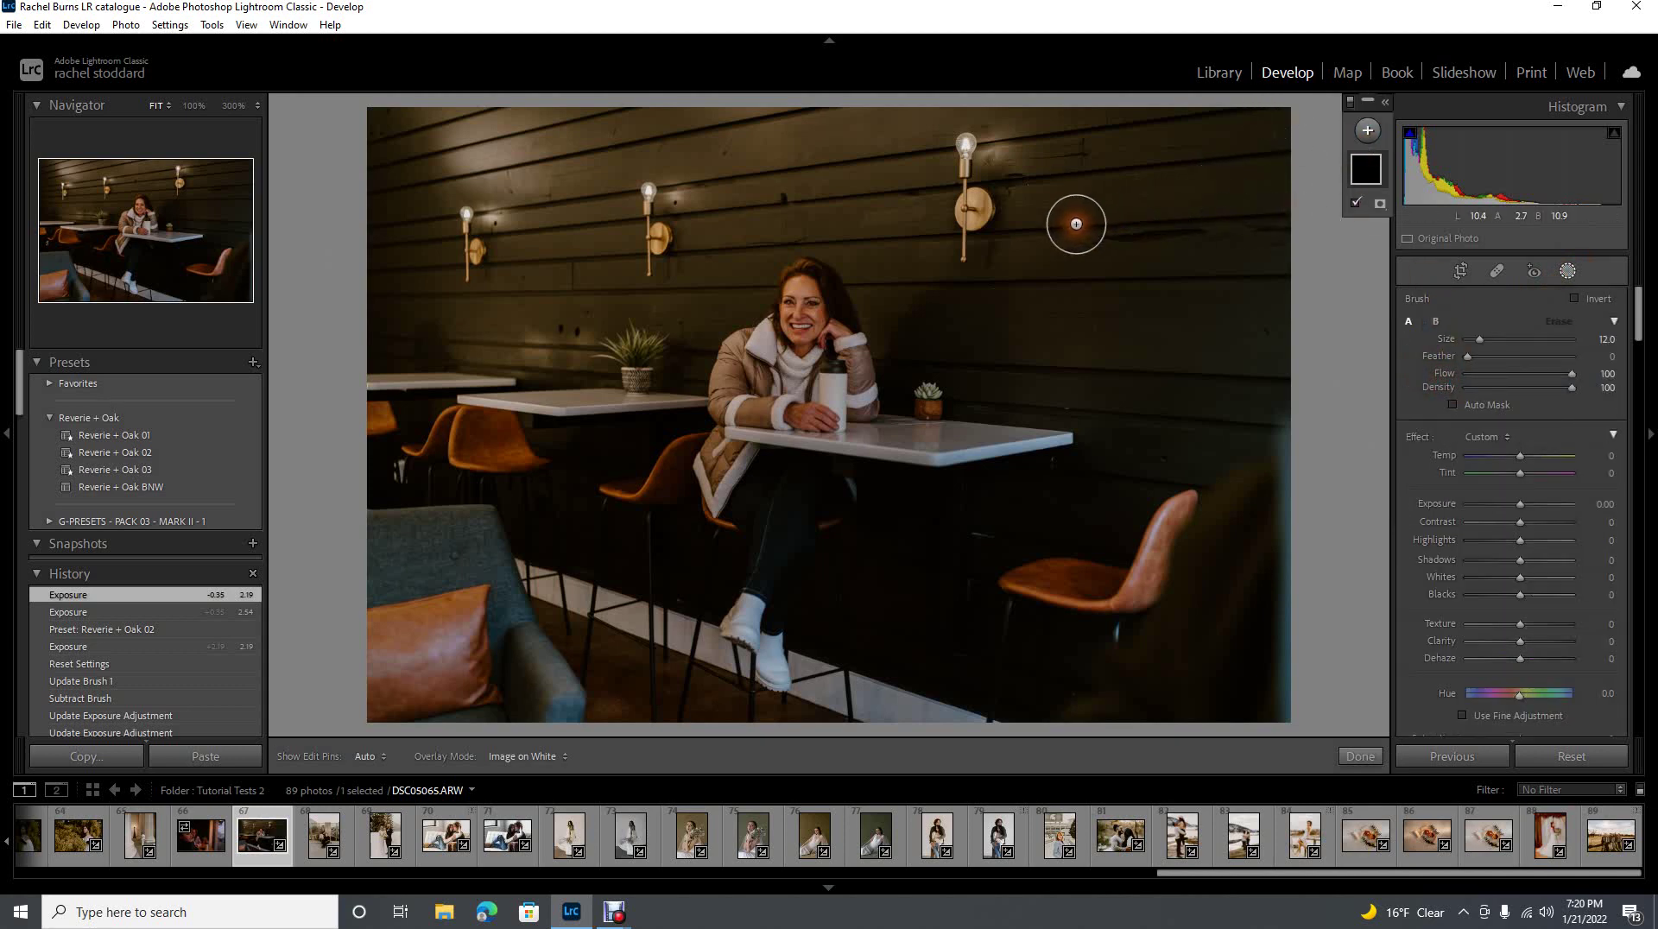
{"action": "scroll", "coordinate": [1045, 233], "scroll_direction": "down", "scroll_amount": 3}
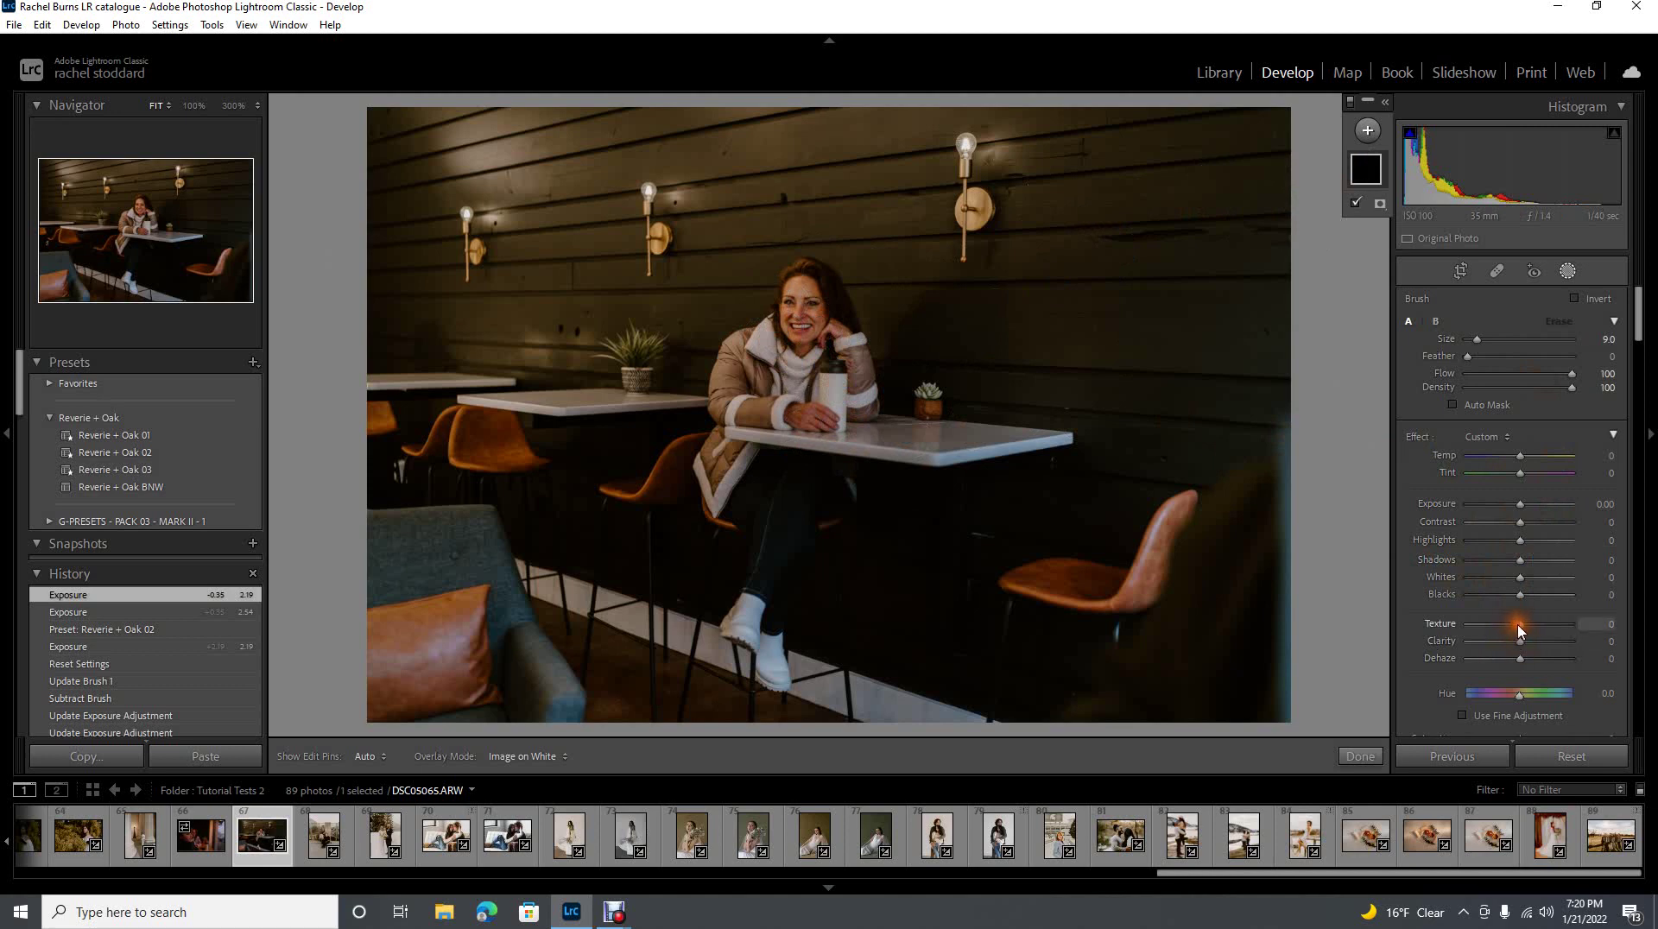
{"action": "scroll", "coordinate": [806, 292], "scroll_direction": "down", "scroll_amount": 3}
{"action": "scroll", "coordinate": [807, 293], "scroll_direction": "down", "scroll_amount": 3}
{"action": "scroll", "coordinate": [812, 303], "scroll_direction": "up", "scroll_amount": 3}
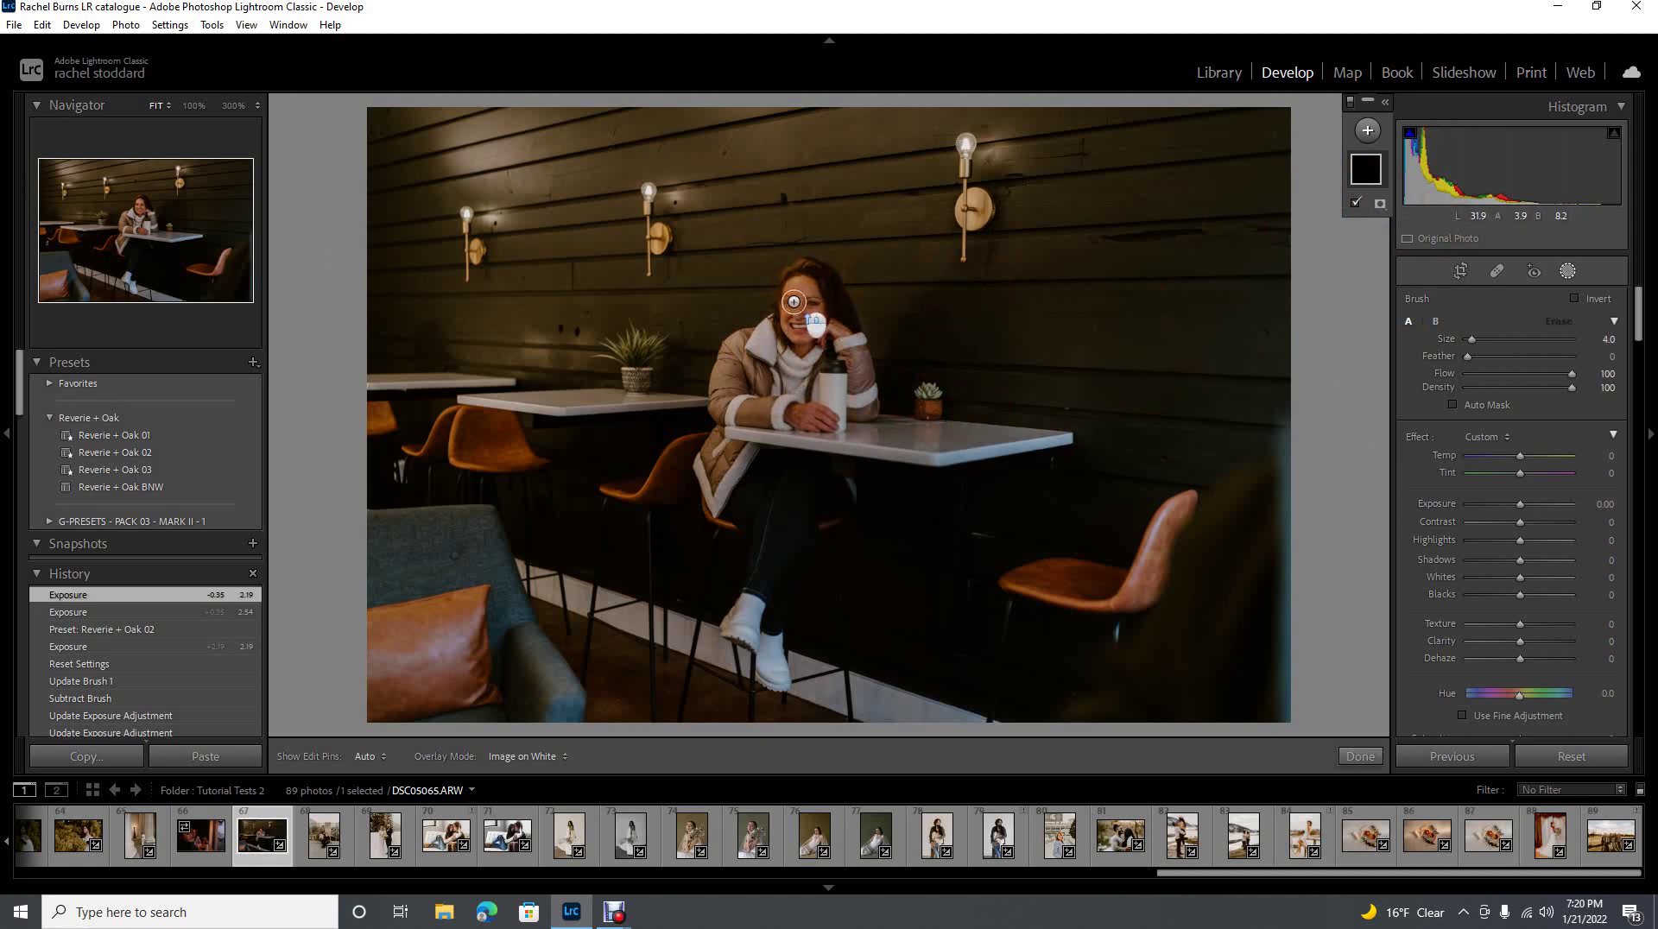
- Paint the mask over her face and her hand on the cup, checking the overlay
{"action": "mouse_move", "coordinate": [806, 299]}
{"action": "left_mouse_down"}
{"action": "mouse_move", "coordinate": [809, 335]}
{"action": "mouse_move", "coordinate": [811, 303]}
{"action": "mouse_move", "coordinate": [864, 350]}
{"action": "left_mouse_up"}
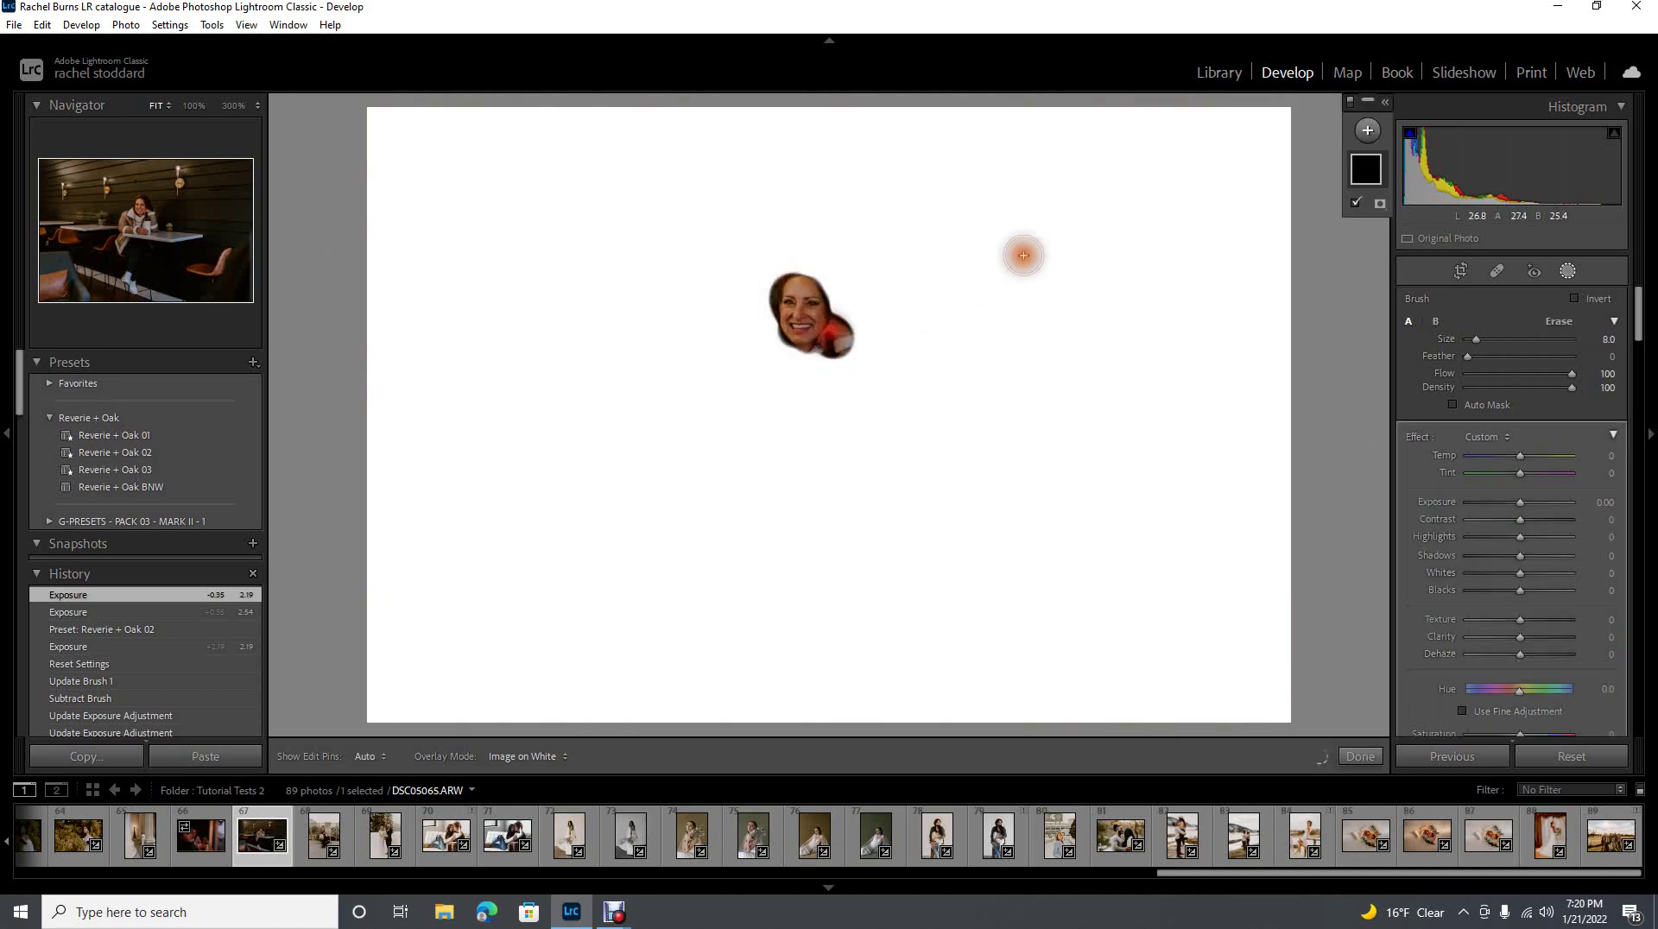
{"action": "left_click", "coordinate": [1359, 205]}
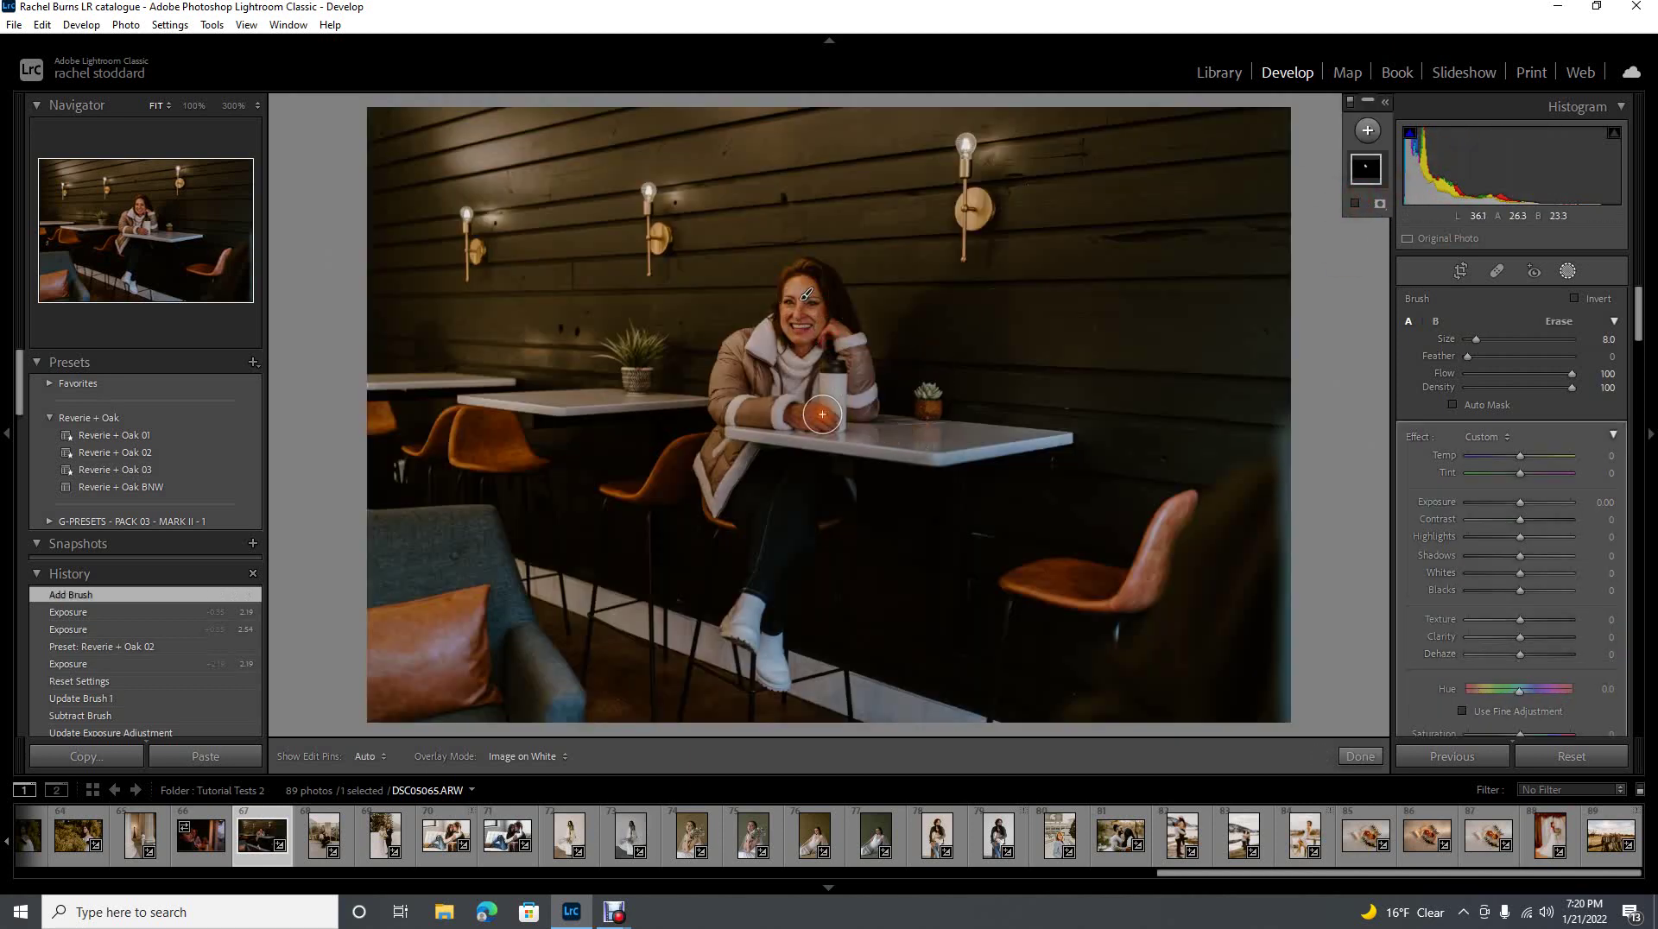
{"action": "mouse_move", "coordinate": [812, 401]}
{"action": "left_mouse_down"}
{"action": "mouse_move", "coordinate": [792, 414]}
{"action": "mouse_move", "coordinate": [824, 421]}
{"action": "mouse_move", "coordinate": [787, 442]}
{"action": "left_mouse_up"}
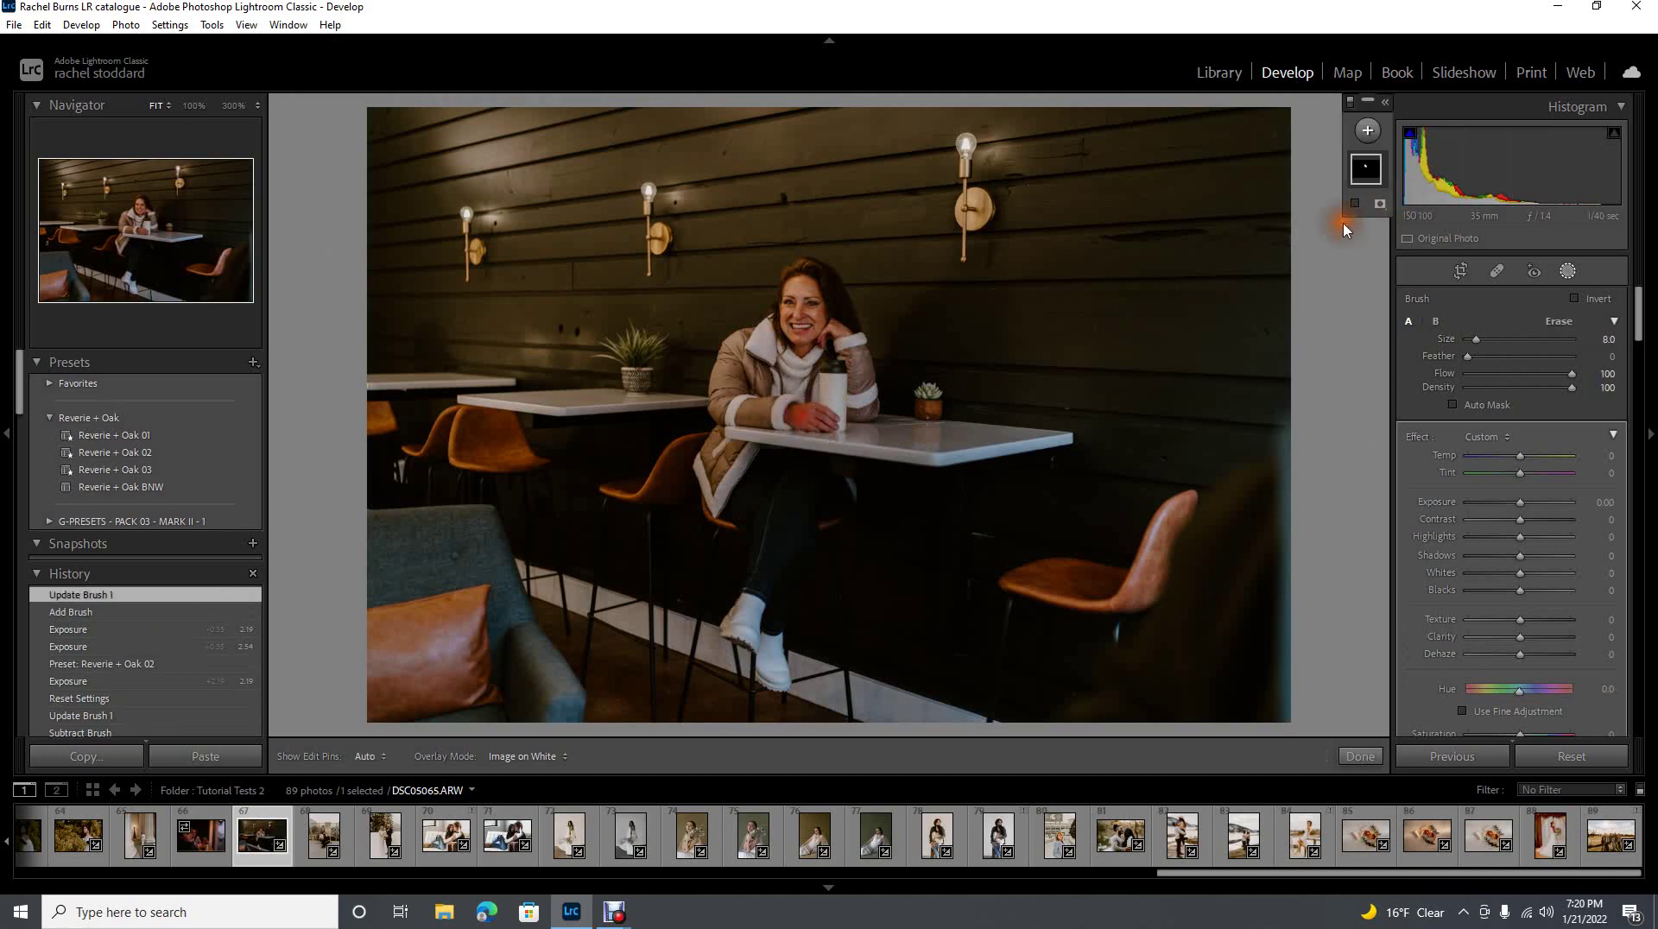
{"action": "left_click", "coordinate": [1356, 207]}
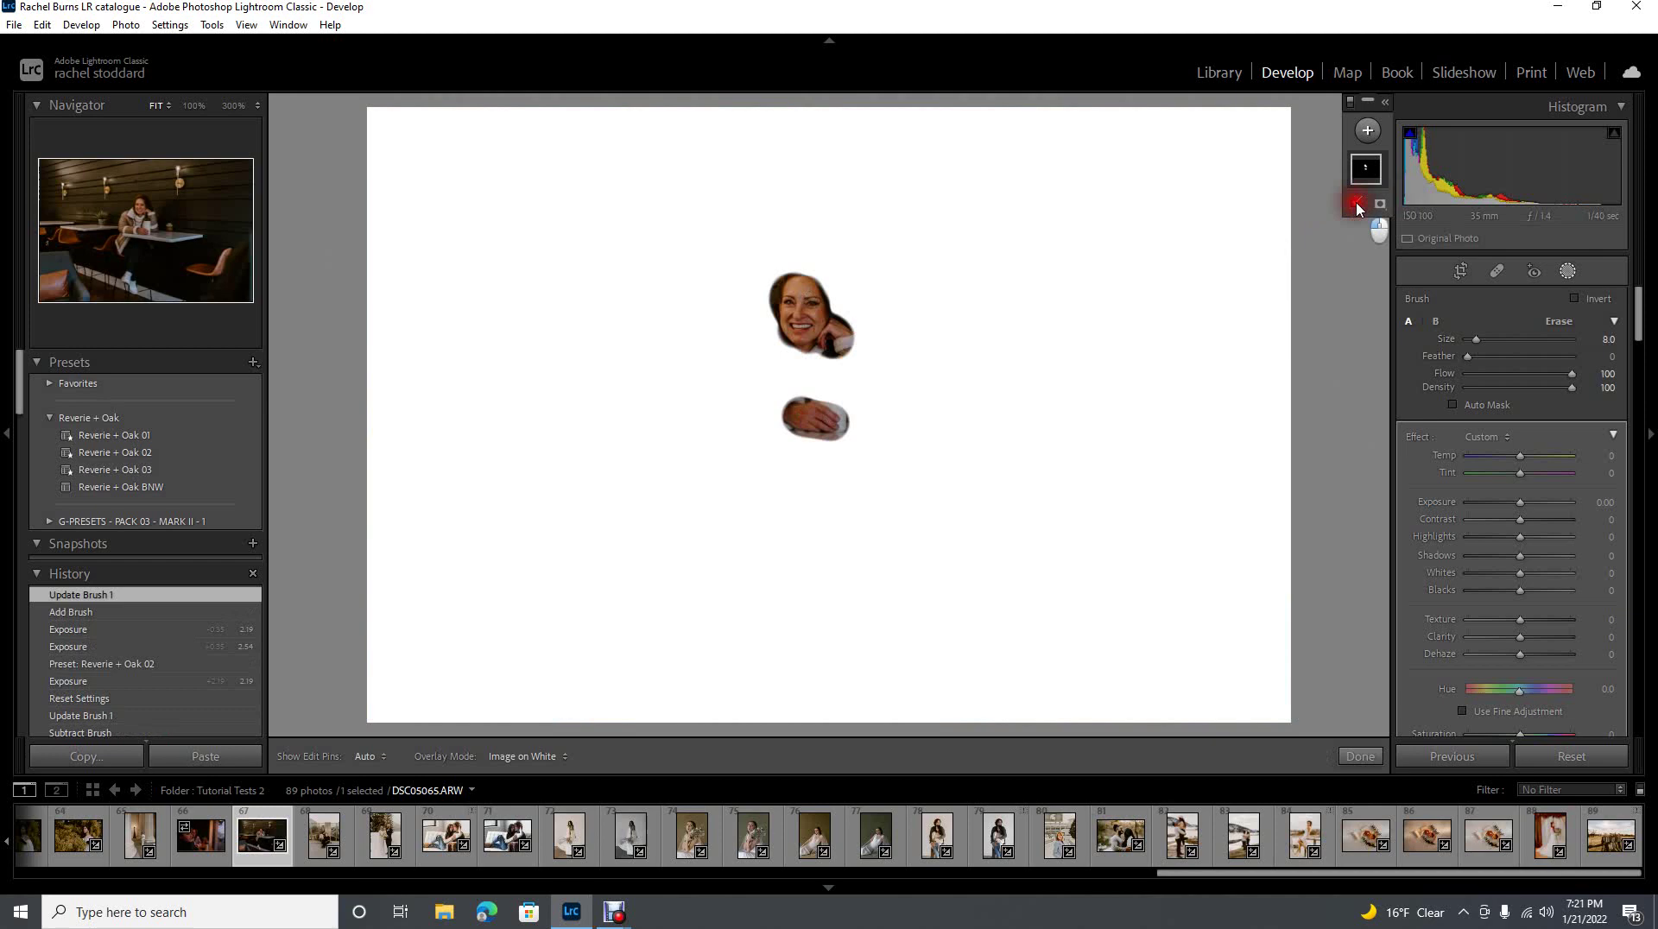
{"action": "left_click", "coordinate": [1356, 206]}
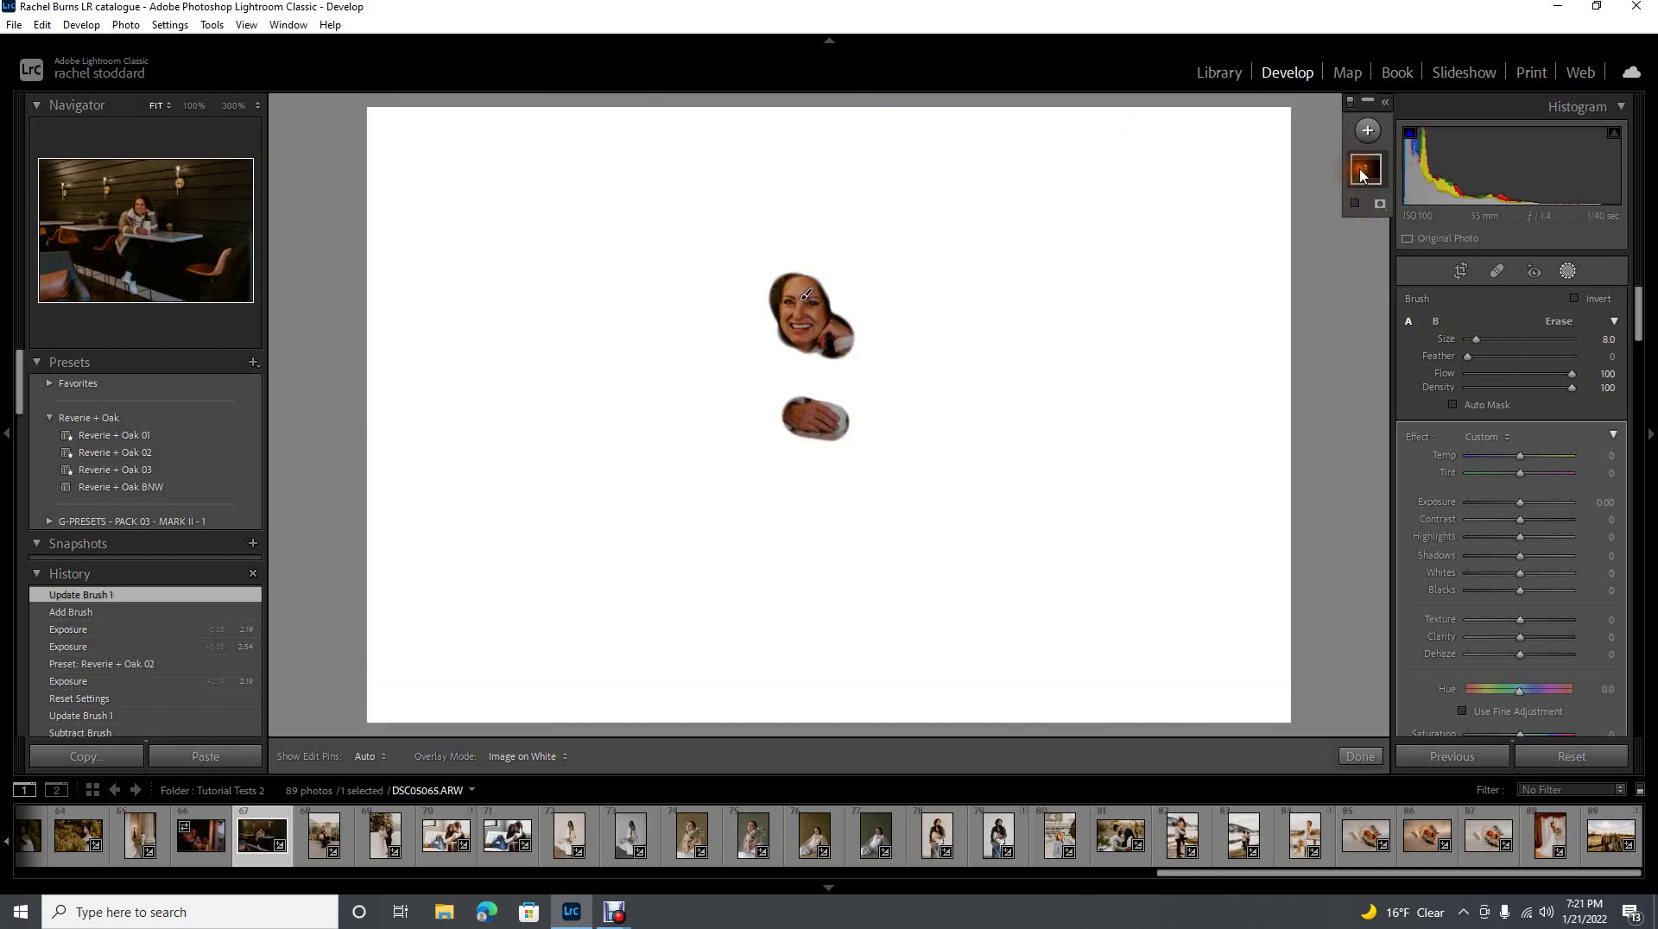
- Intersect Mask 1 with an inverted colour range sampled from her forehead skin
{"action": "right_click", "coordinate": [1373, 166]}
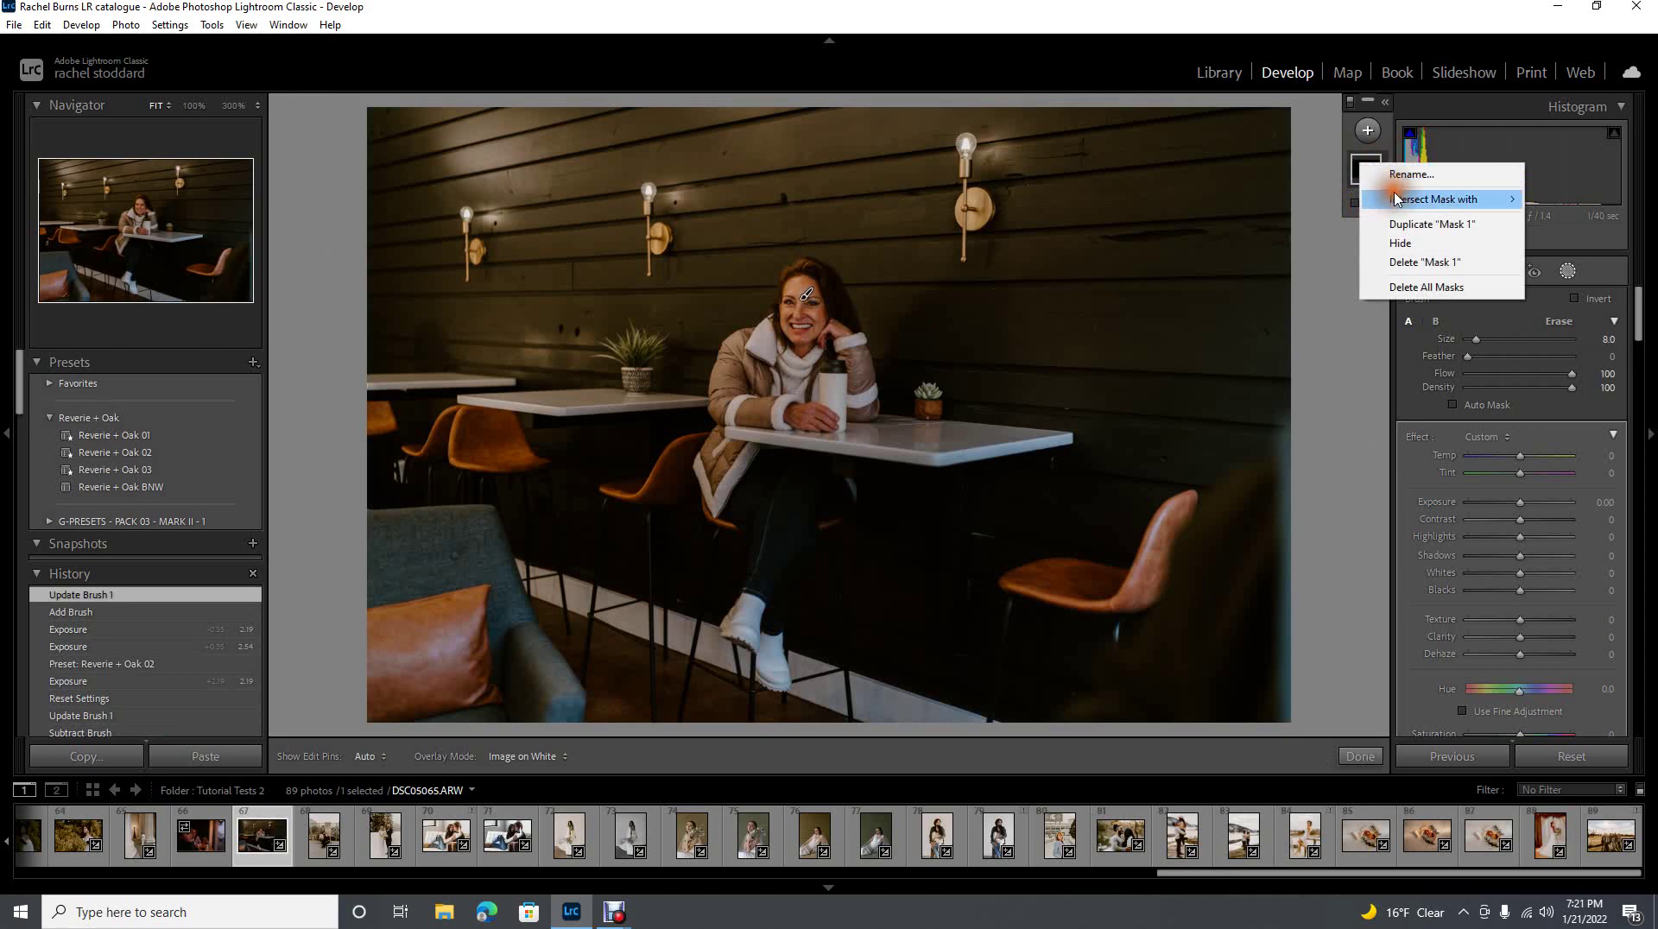
{"action": "mouse_move", "coordinate": [1399, 199]}
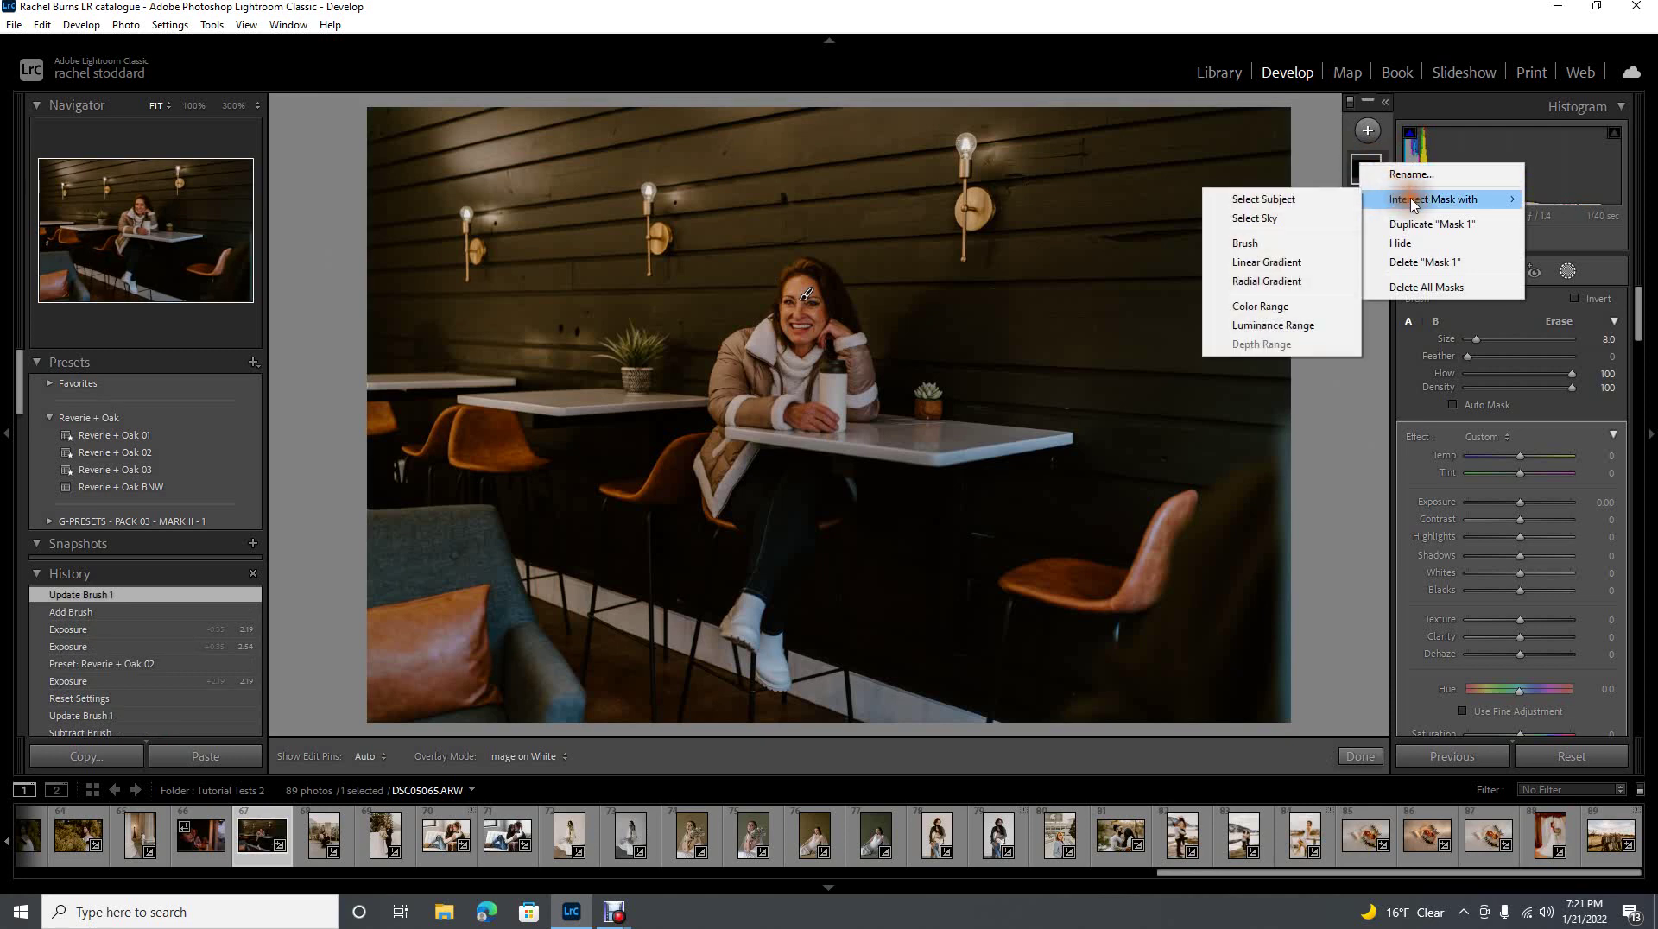
{"action": "left_click", "coordinate": [1293, 309]}
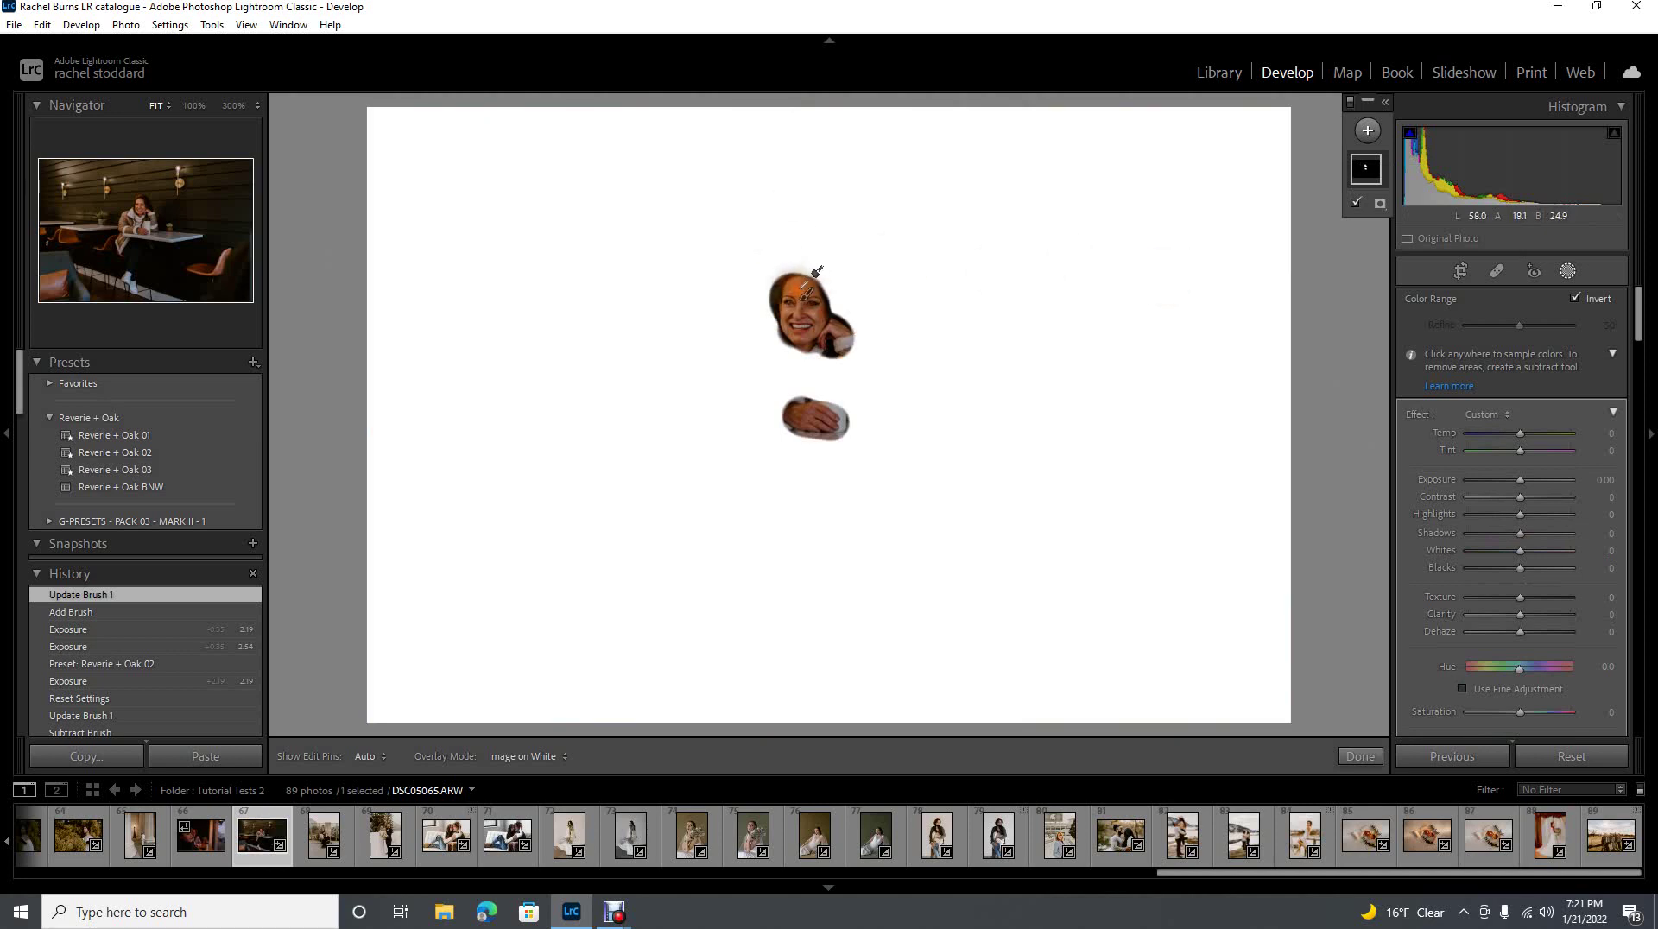
{"action": "left_click", "coordinate": [803, 291]}
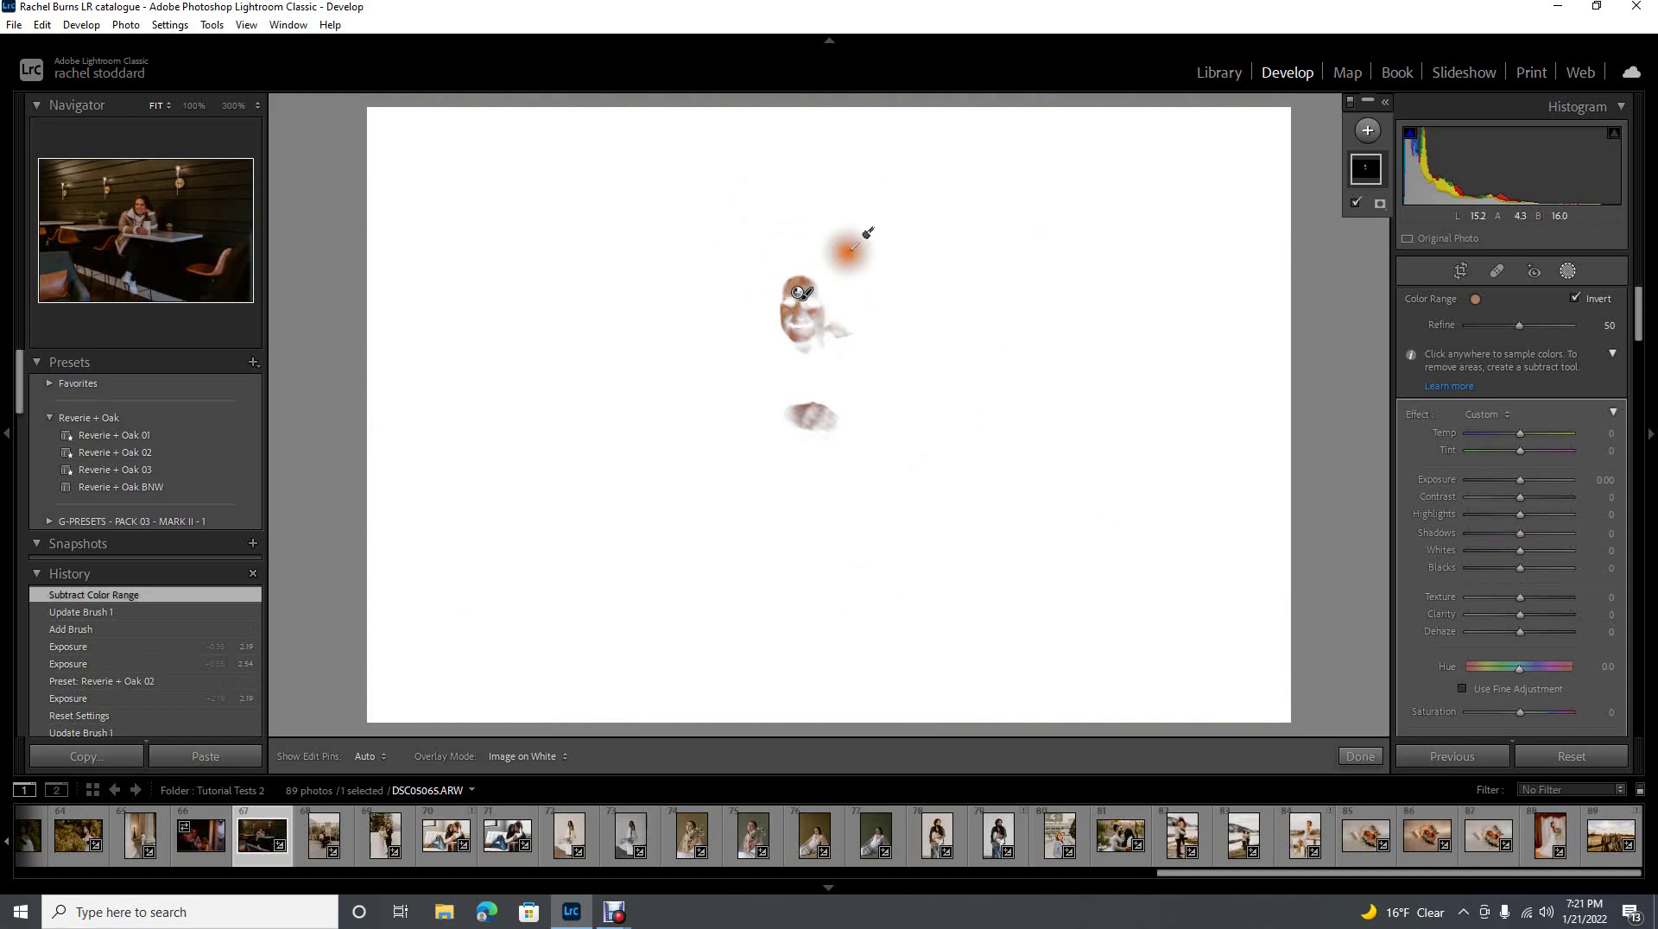
{"action": "left_click", "coordinate": [1353, 206]}
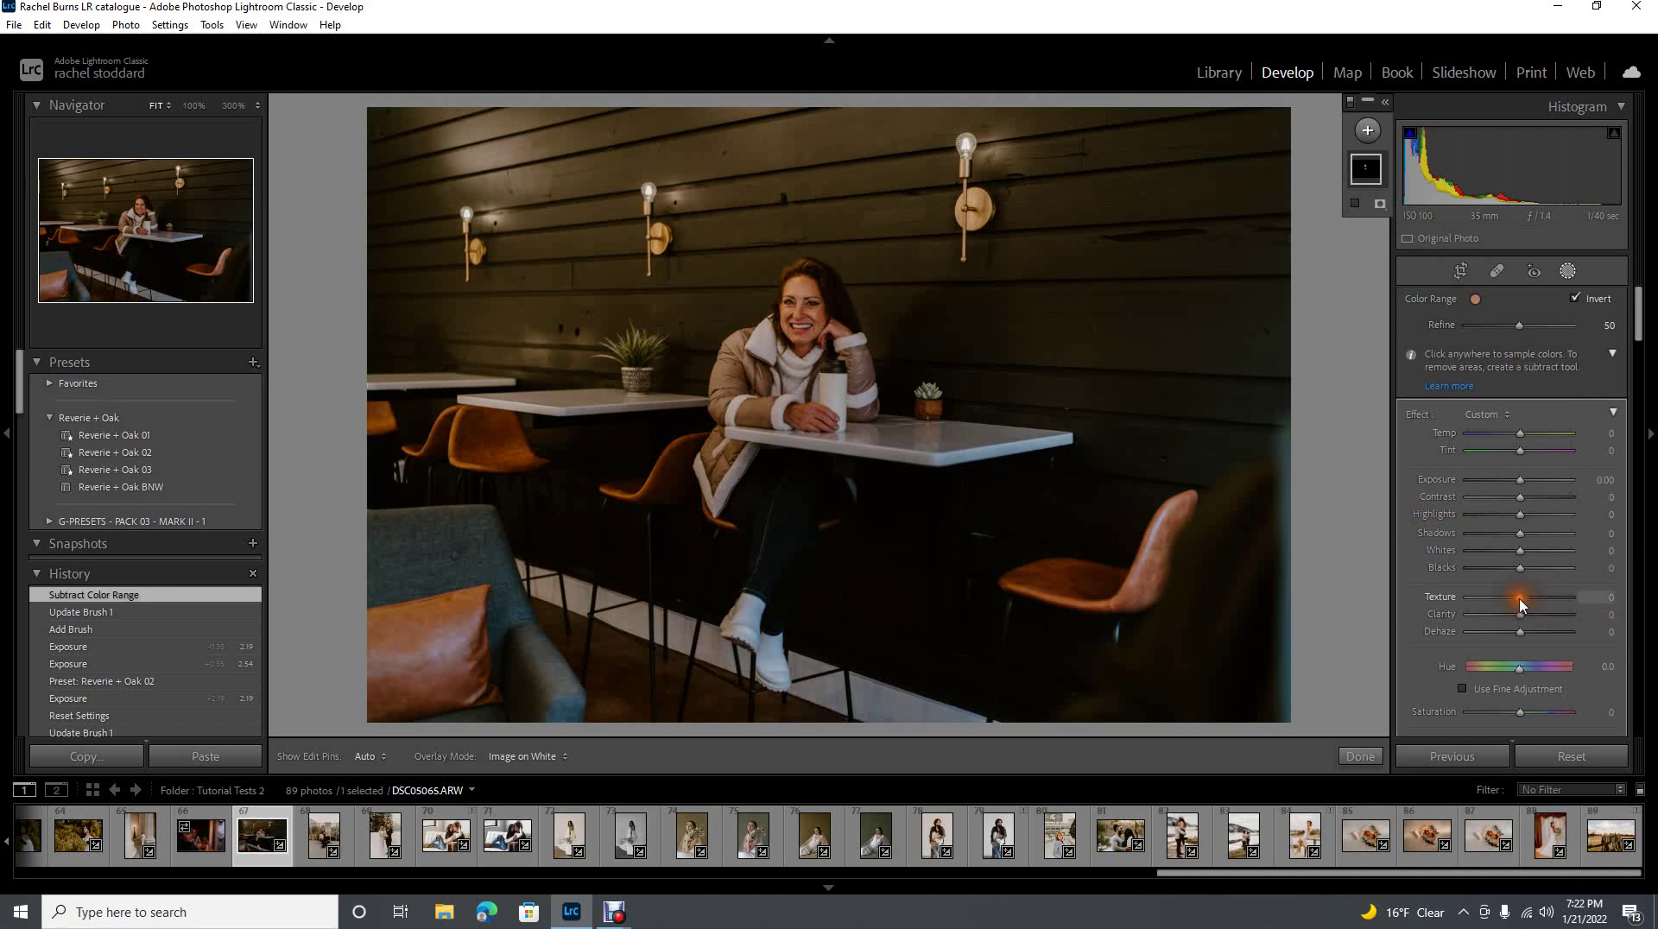
- Set the skin mask to Texture −21, Clarity −16, Exposure 0.17 and Blacks 6
{"action": "left_click_drag", "start_coordinate": [1521, 602], "coordinate": [1508, 619]}
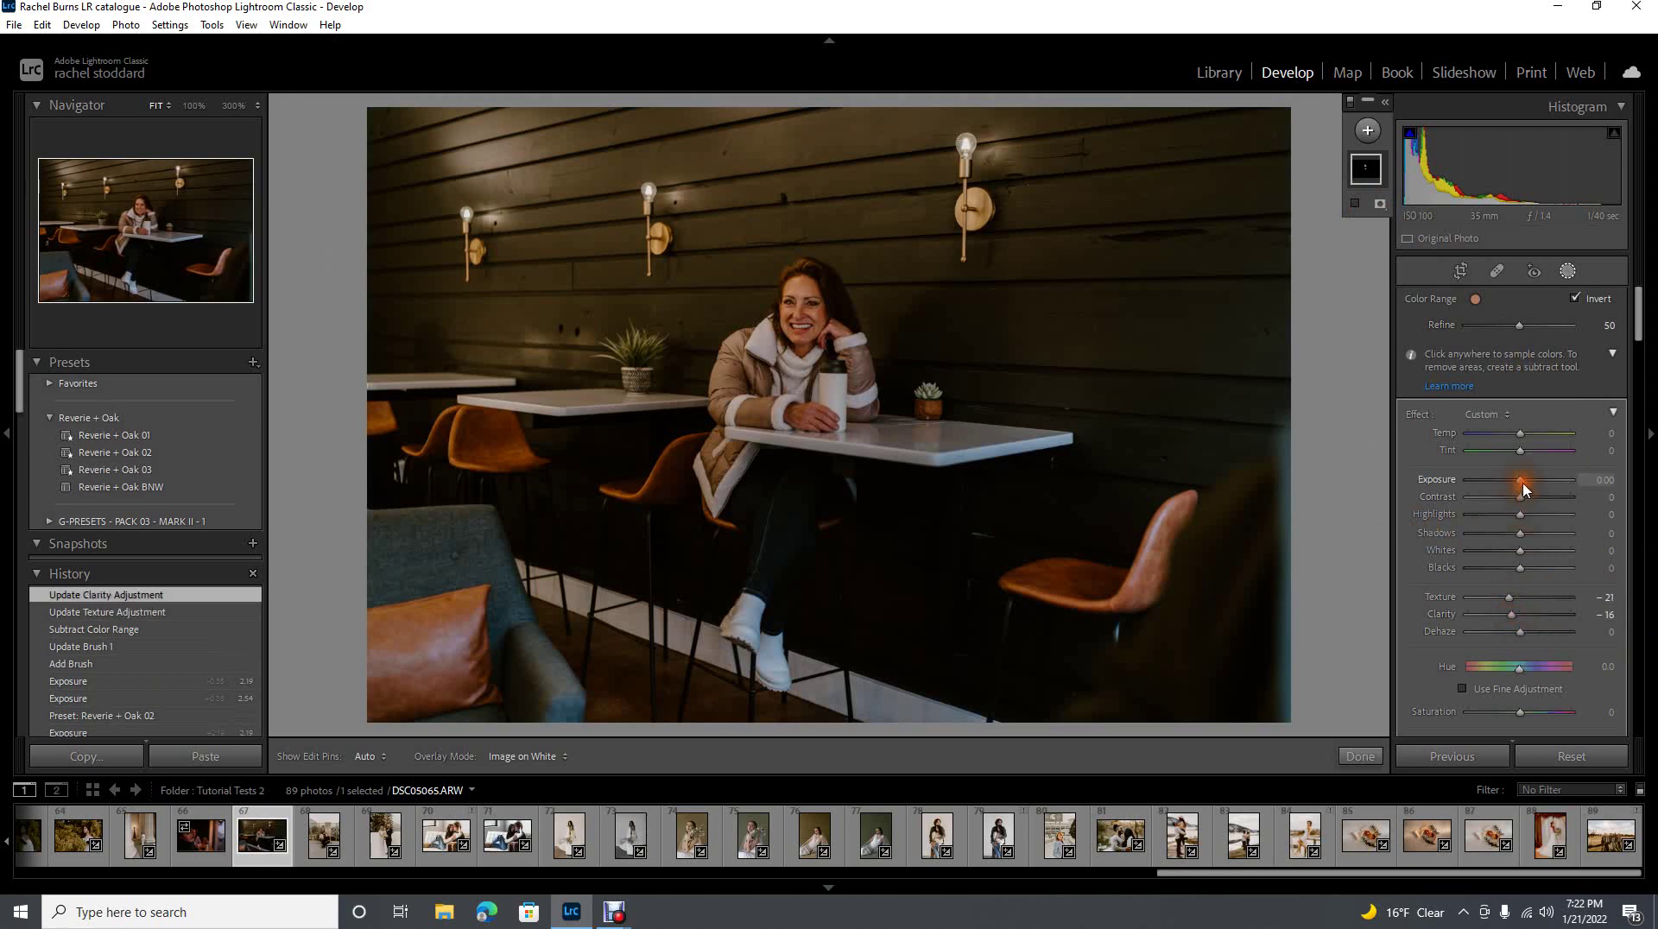
{"action": "left_click_drag", "start_coordinate": [1520, 481], "coordinate": [1522, 481]}
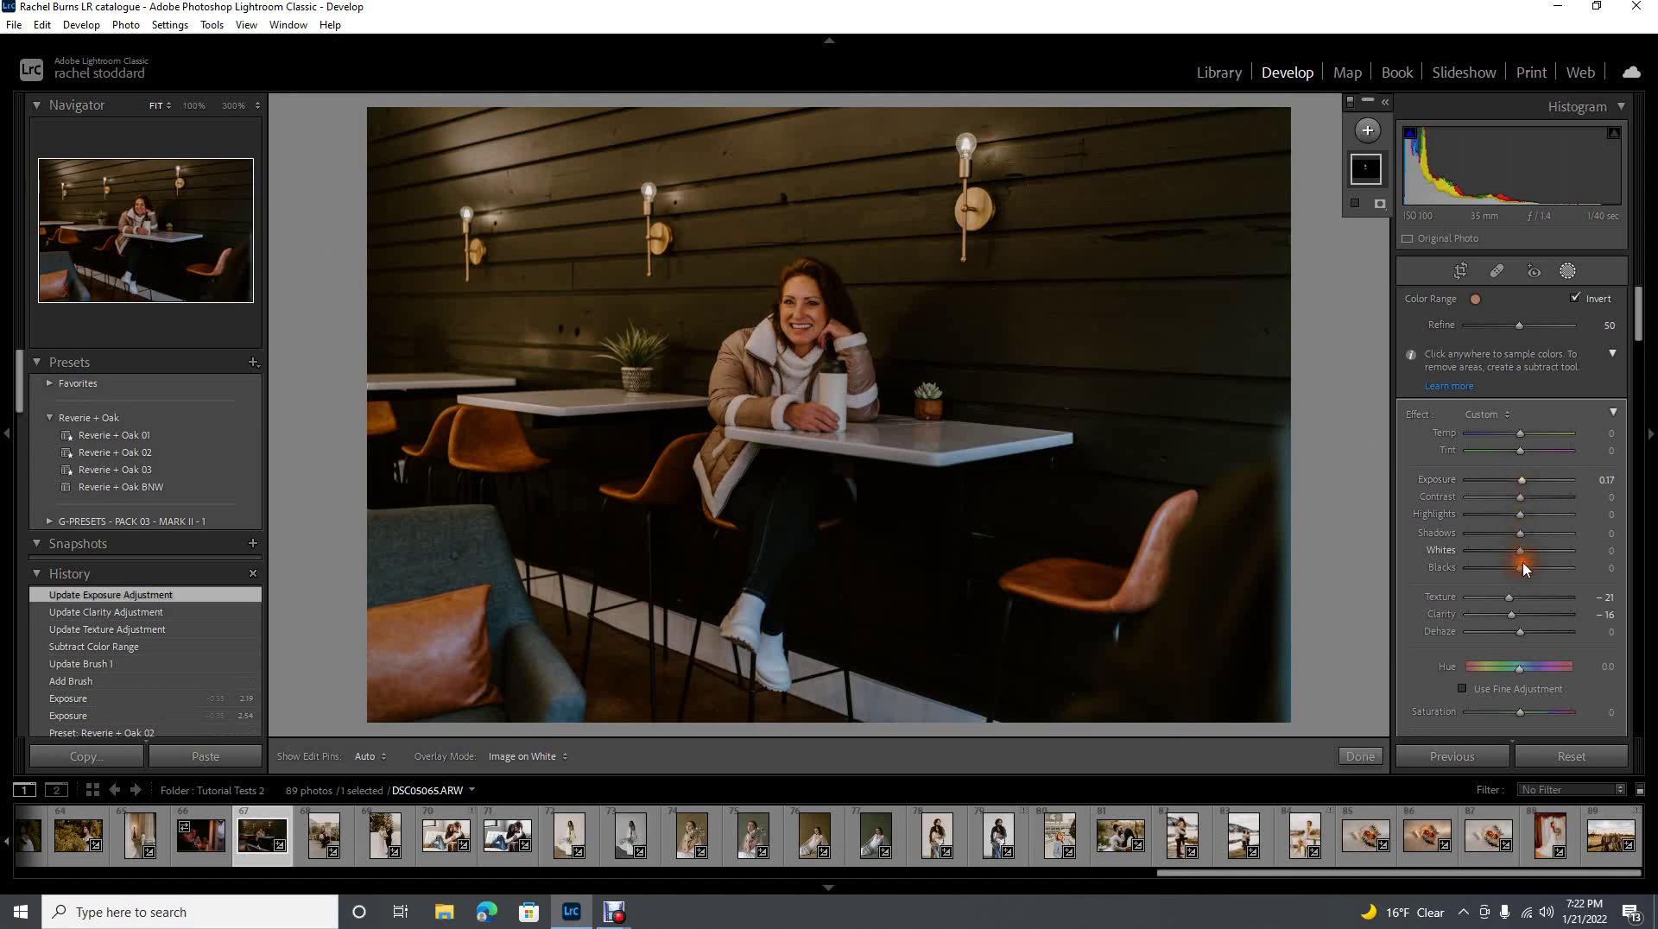
{"action": "left_click_drag", "start_coordinate": [1522, 571], "coordinate": [1523, 571]}
{"action": "left_click_drag", "start_coordinate": [1521, 567], "coordinate": [1524, 567]}
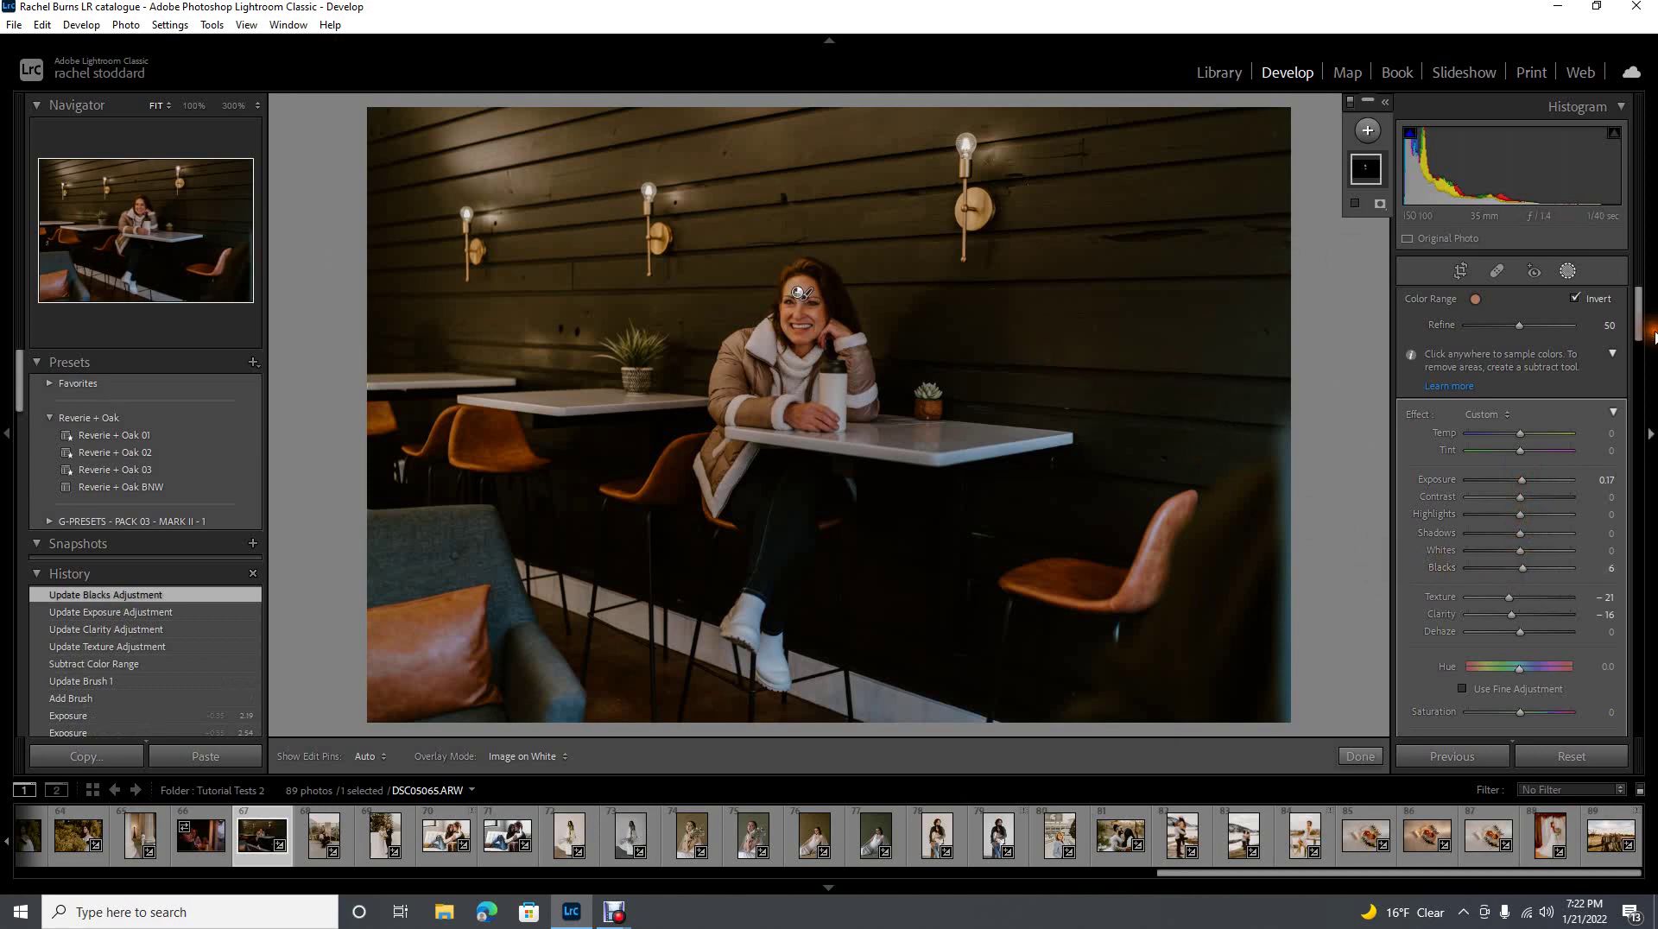
{"action": "mouse_move", "coordinate": [1368, 173]}
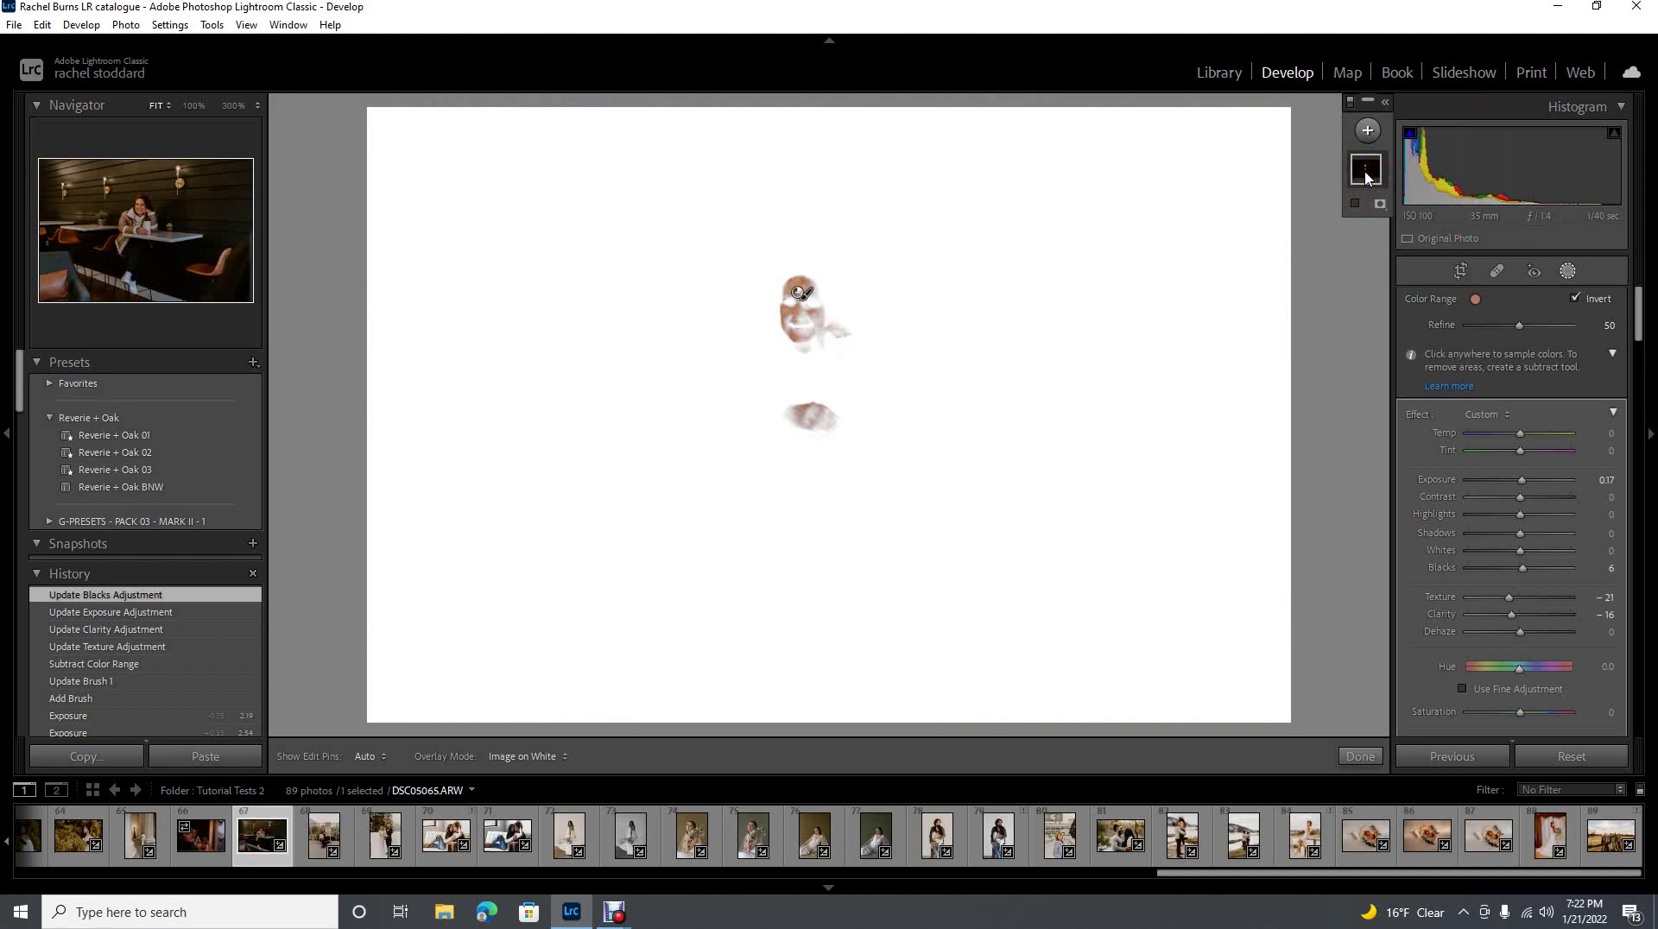
- Erase small areas of the skin mask near her eyes with a Size 1.0 subtract brush
{"action": "left_click", "coordinate": [1366, 174]}
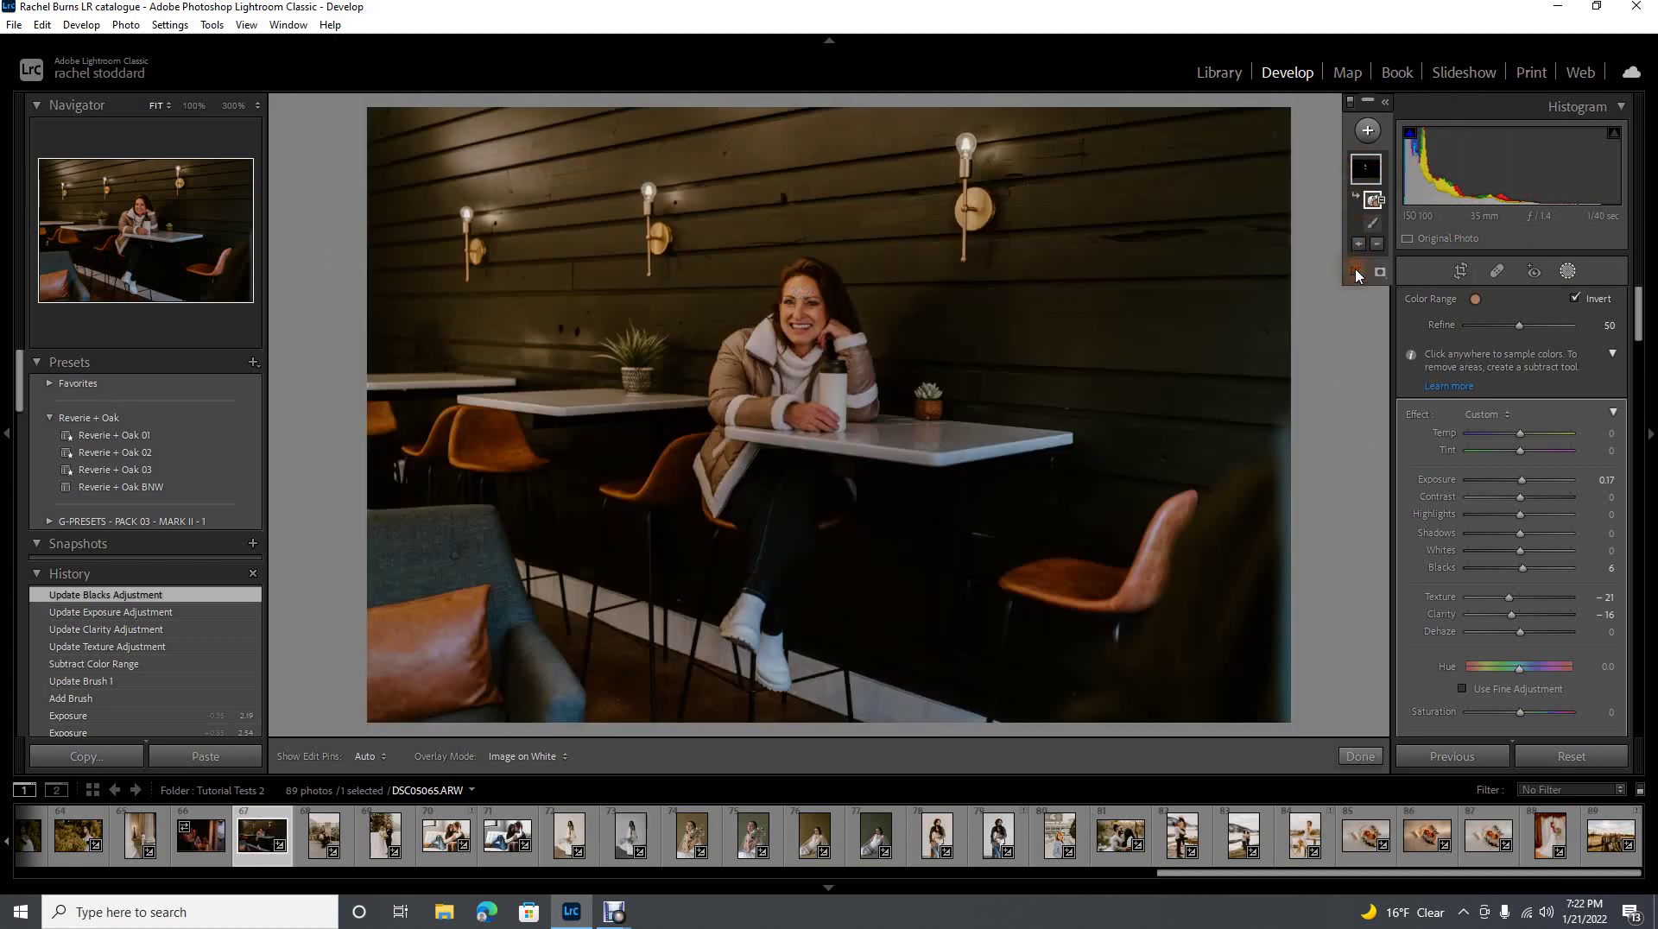
{"action": "left_click", "coordinate": [1355, 272]}
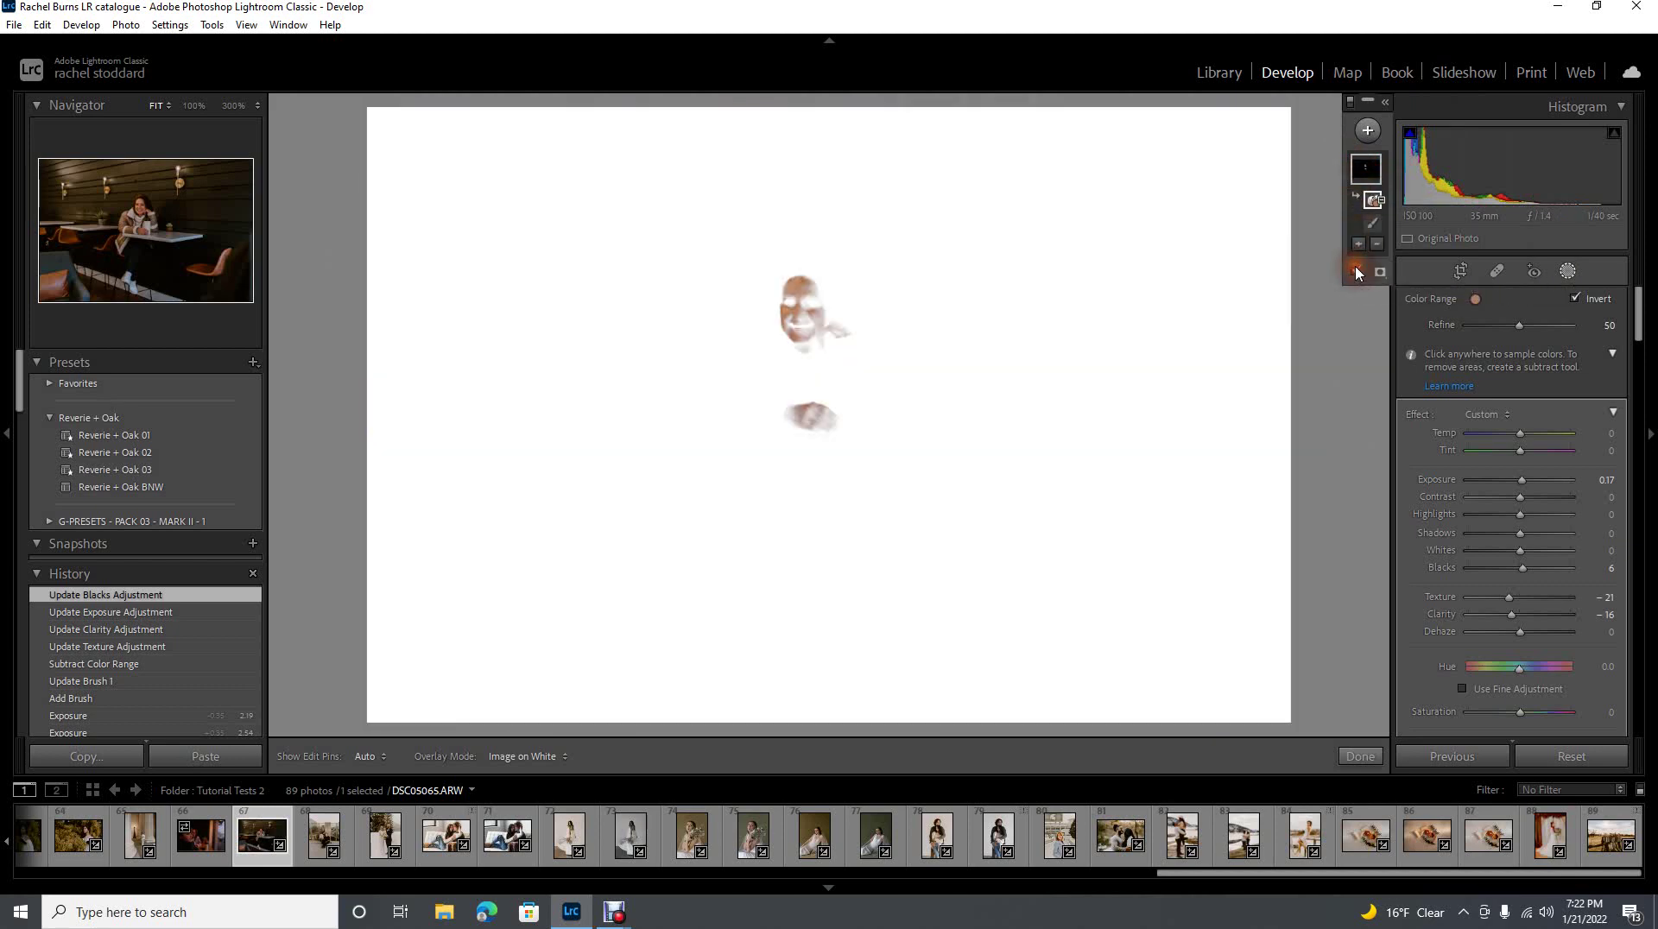
{"action": "left_click", "coordinate": [1355, 272]}
{"action": "mouse_move", "coordinate": [1366, 171]}
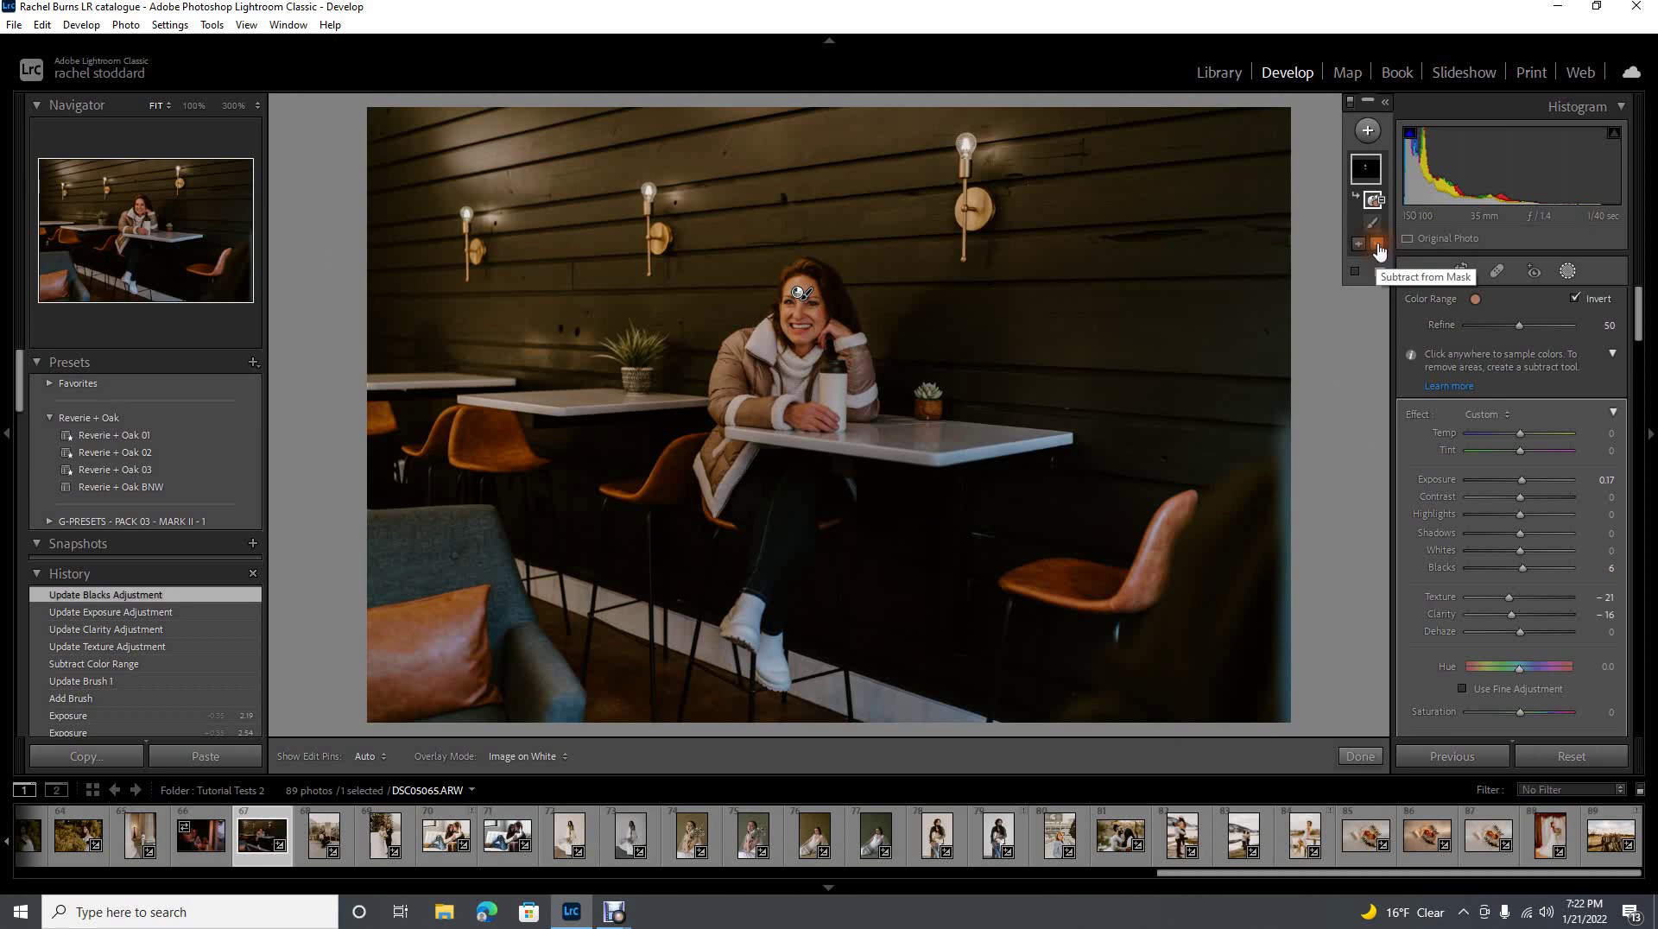
{"action": "left_click", "coordinate": [1378, 247]}
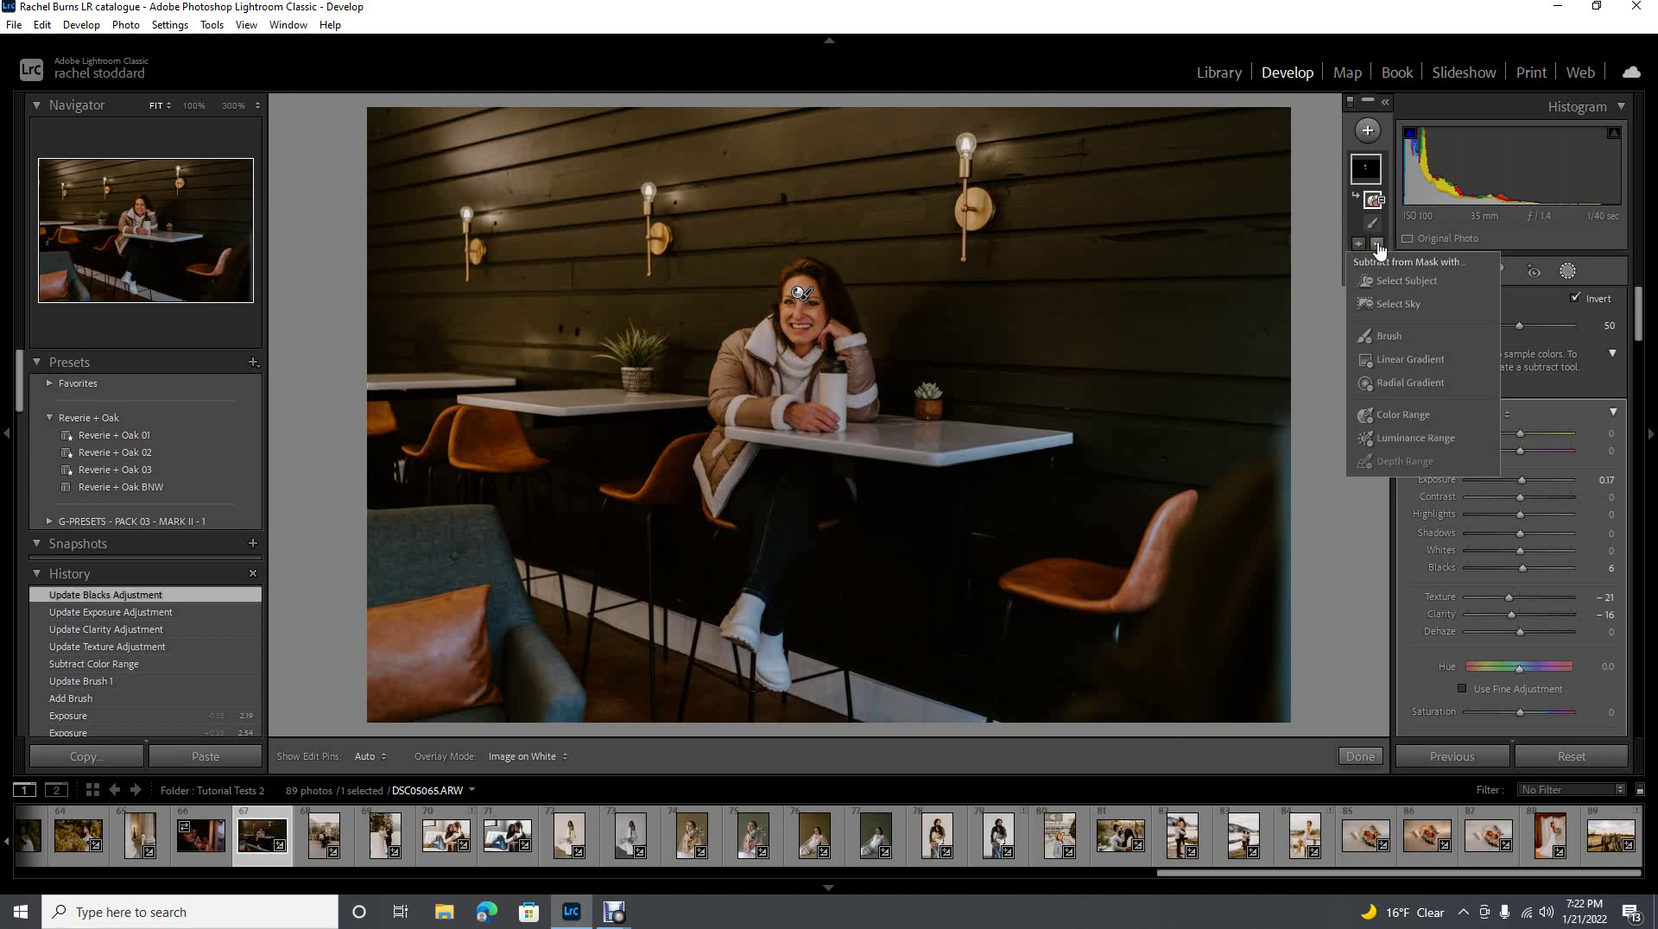
{"action": "left_click", "coordinate": [1387, 335]}
{"action": "left_click", "coordinate": [1388, 337]}
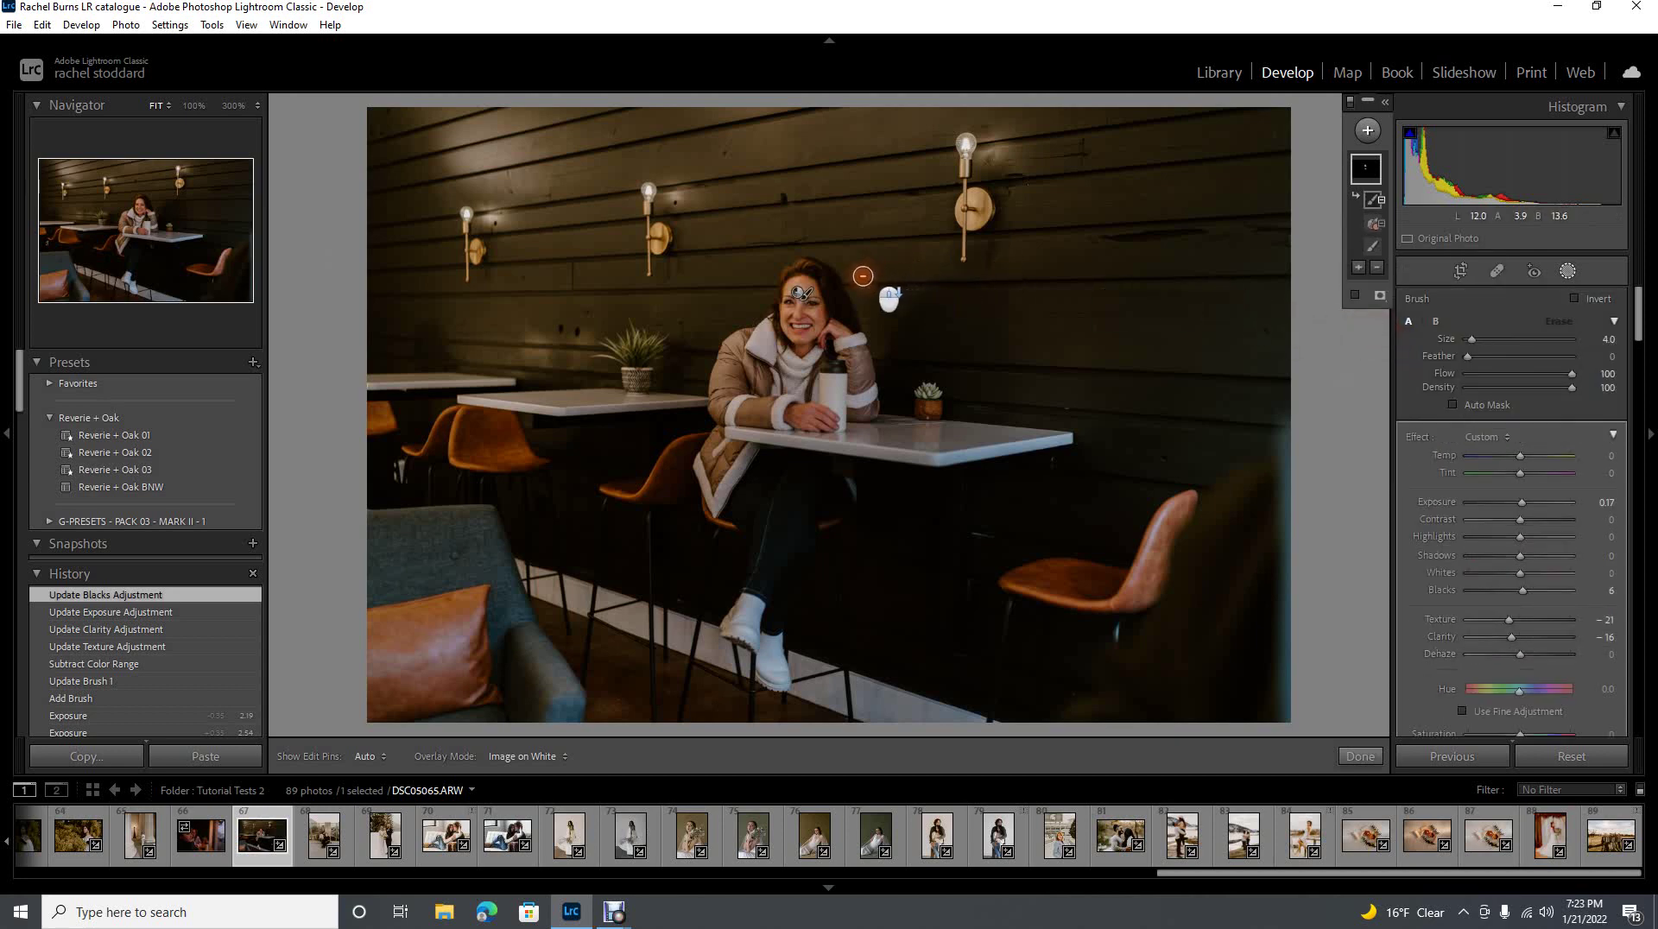
{"action": "scroll", "coordinate": [862, 275], "scroll_direction": "down", "scroll_amount": 3}
{"action": "mouse_move", "coordinate": [801, 294]}
{"action": "left_mouse_down"}
{"action": "mouse_move", "coordinate": [833, 320]}
{"action": "mouse_move", "coordinate": [768, 294]}
{"action": "mouse_move", "coordinate": [807, 298]}
{"action": "mouse_move", "coordinate": [814, 343]}
{"action": "mouse_move", "coordinate": [829, 340]}
{"action": "left_mouse_up"}
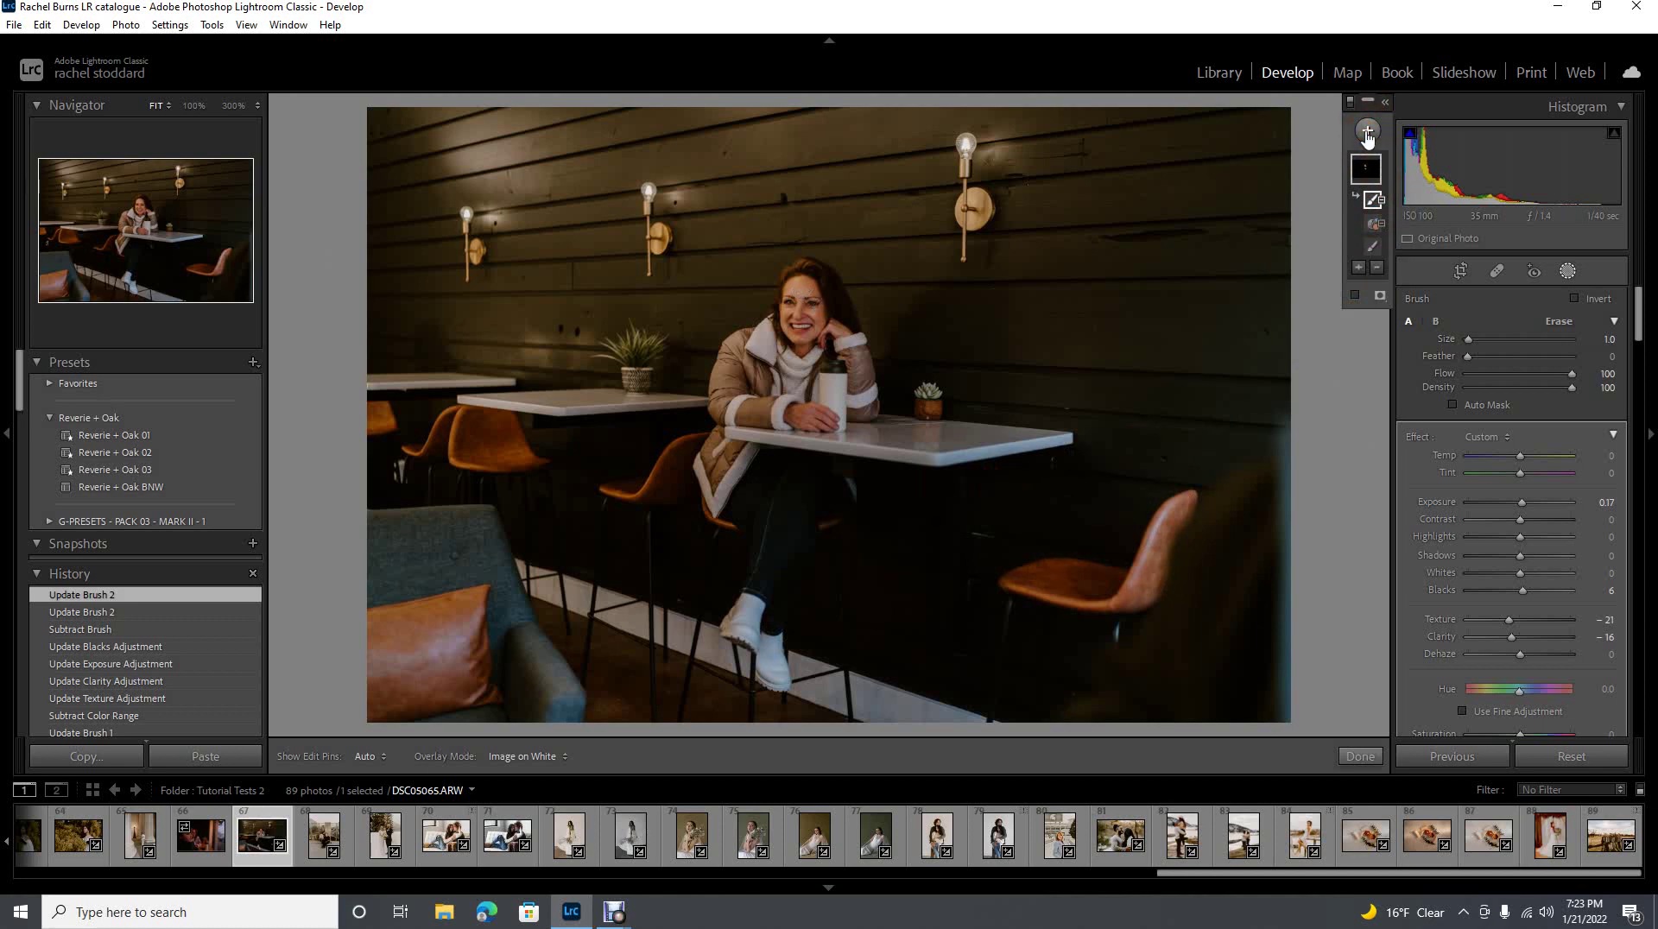
- Draw a radial gradient over the lower-right orange chair, tilted and moved to fit it
{"action": "left_click", "coordinate": [1367, 133]}
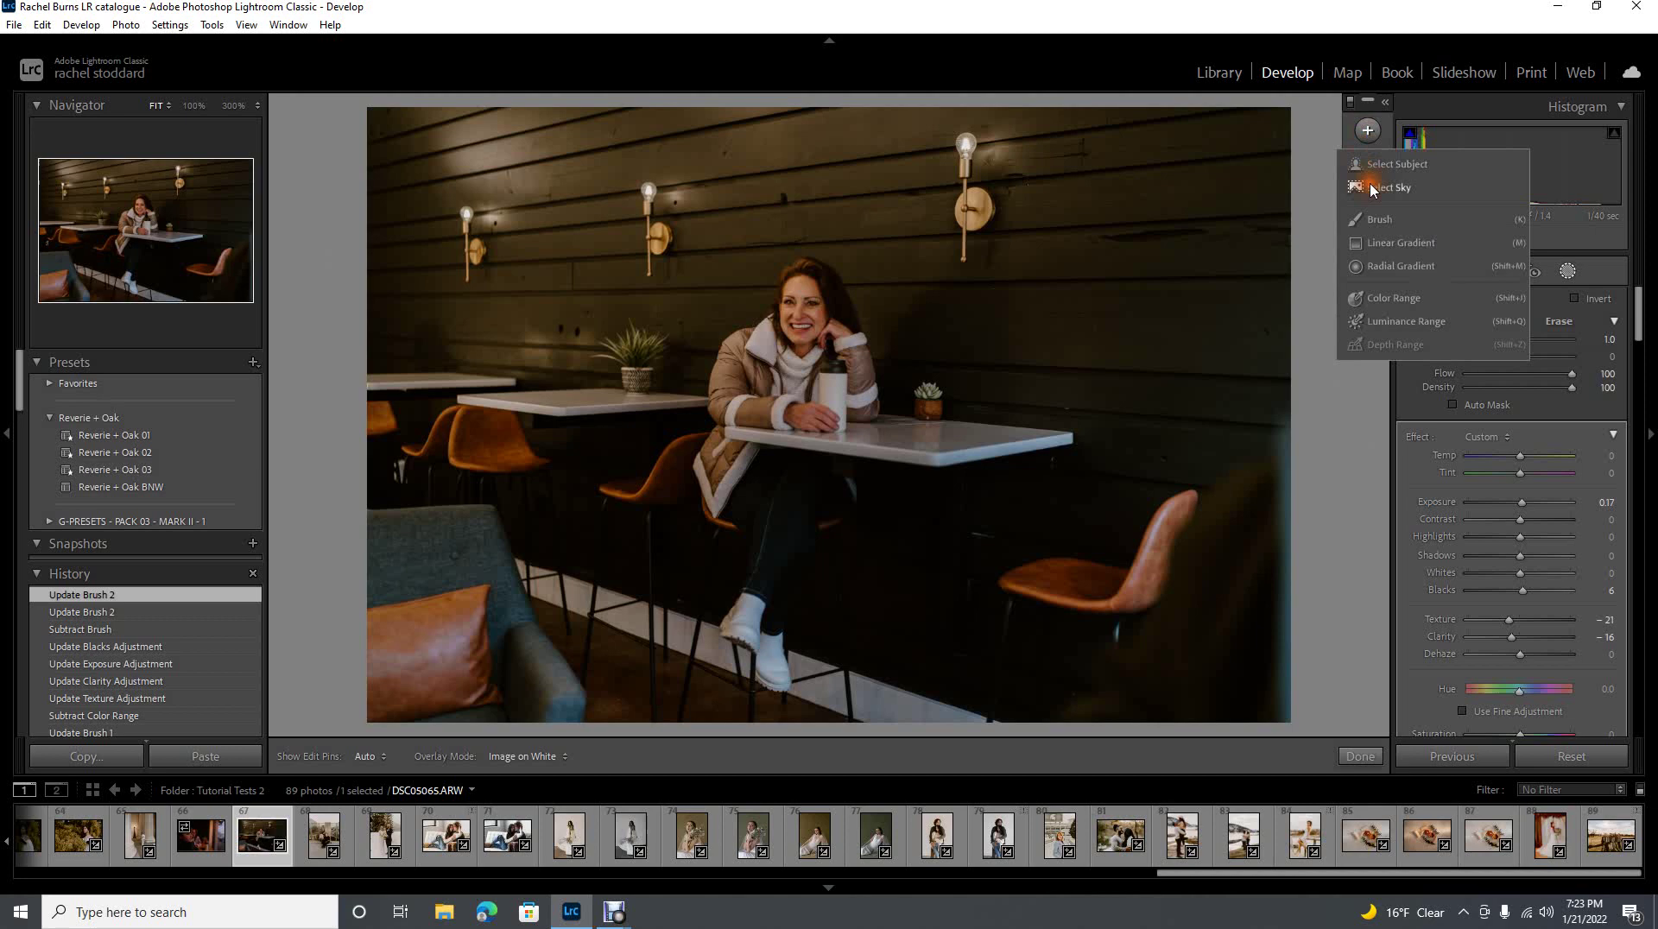
{"action": "left_click", "coordinate": [1384, 267]}
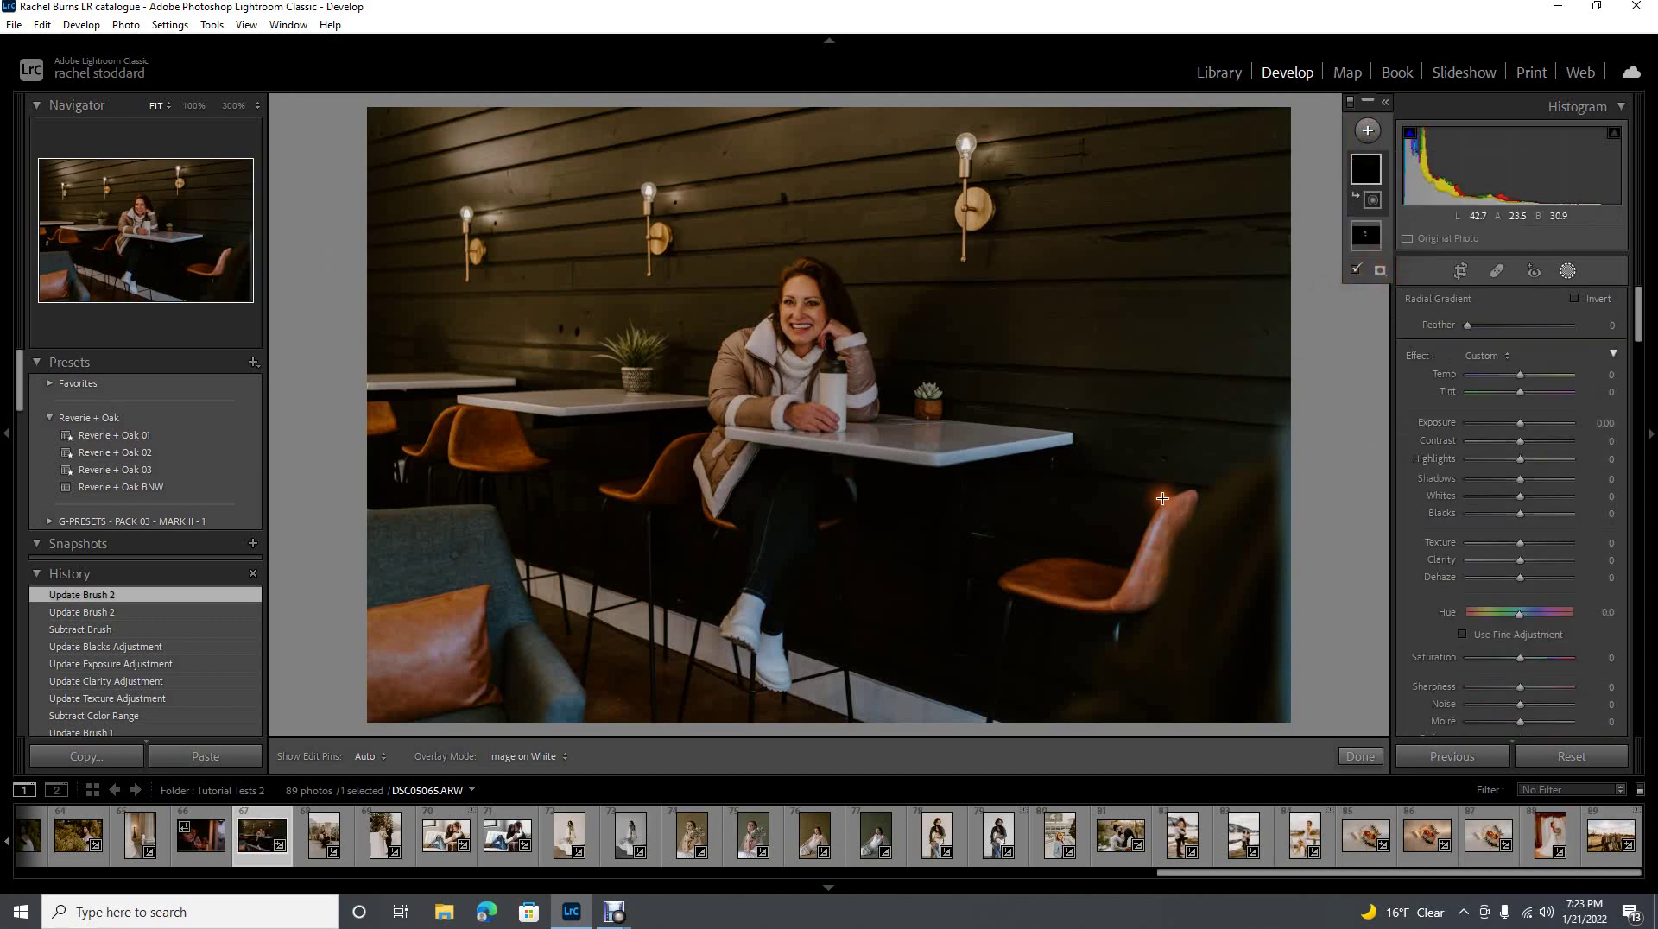
{"action": "left_click_drag", "start_coordinate": [1153, 532], "coordinate": [1263, 696]}
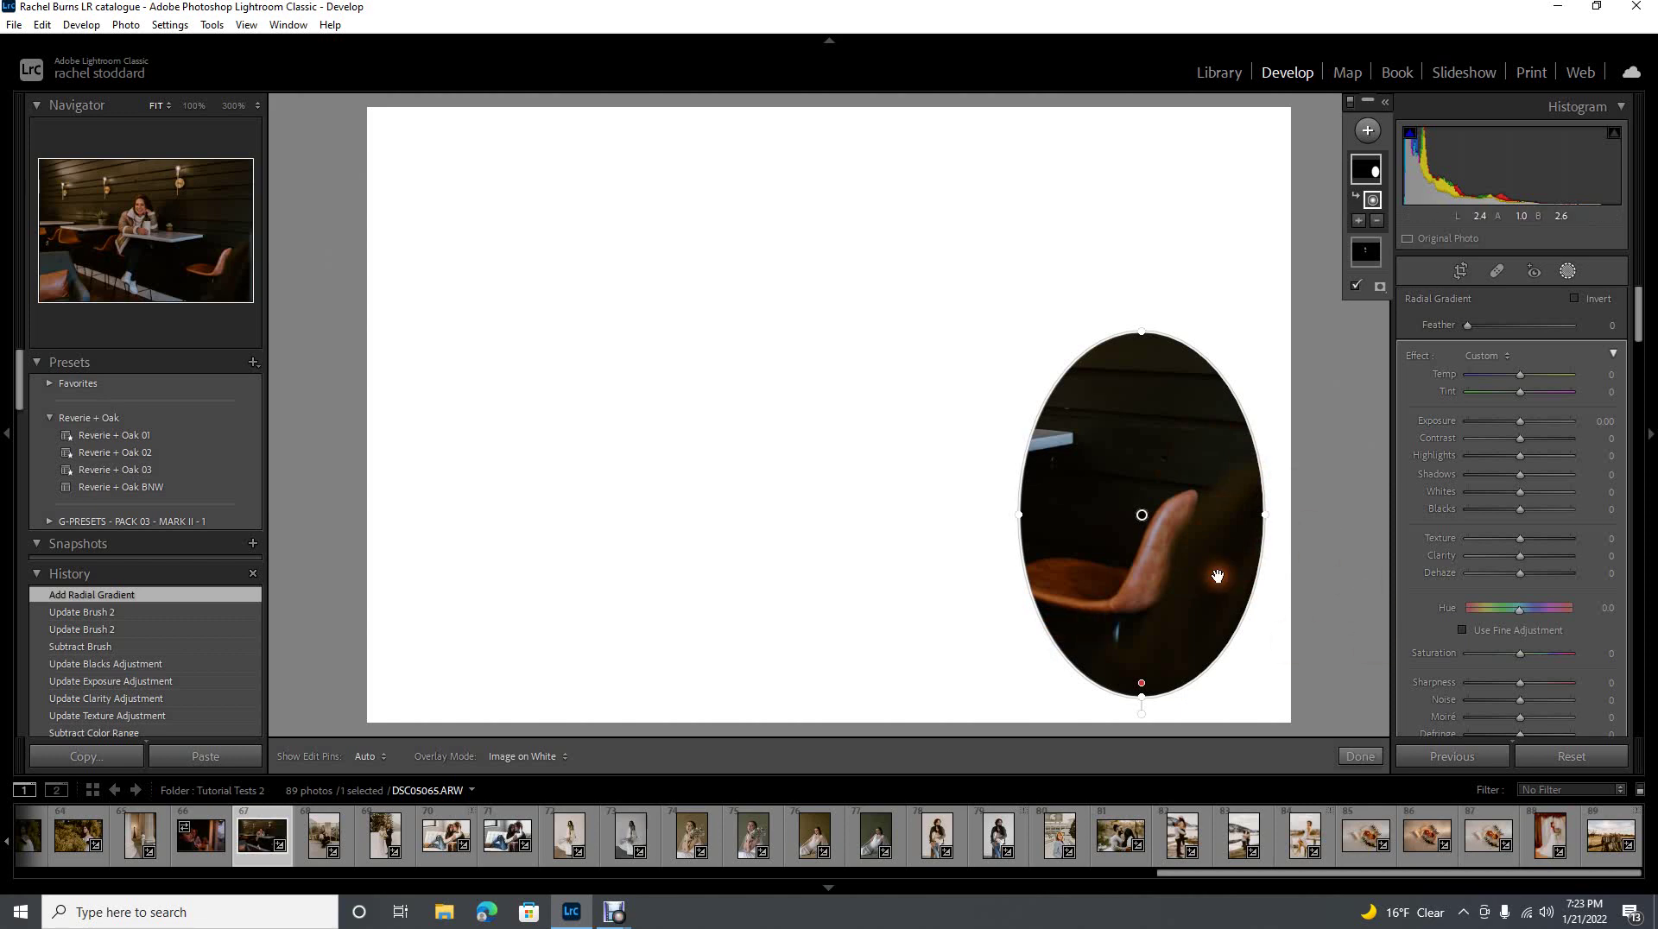
{"action": "left_click", "coordinate": [1067, 692]}
{"action": "left_click_drag", "start_coordinate": [1067, 691], "coordinate": [954, 623]}
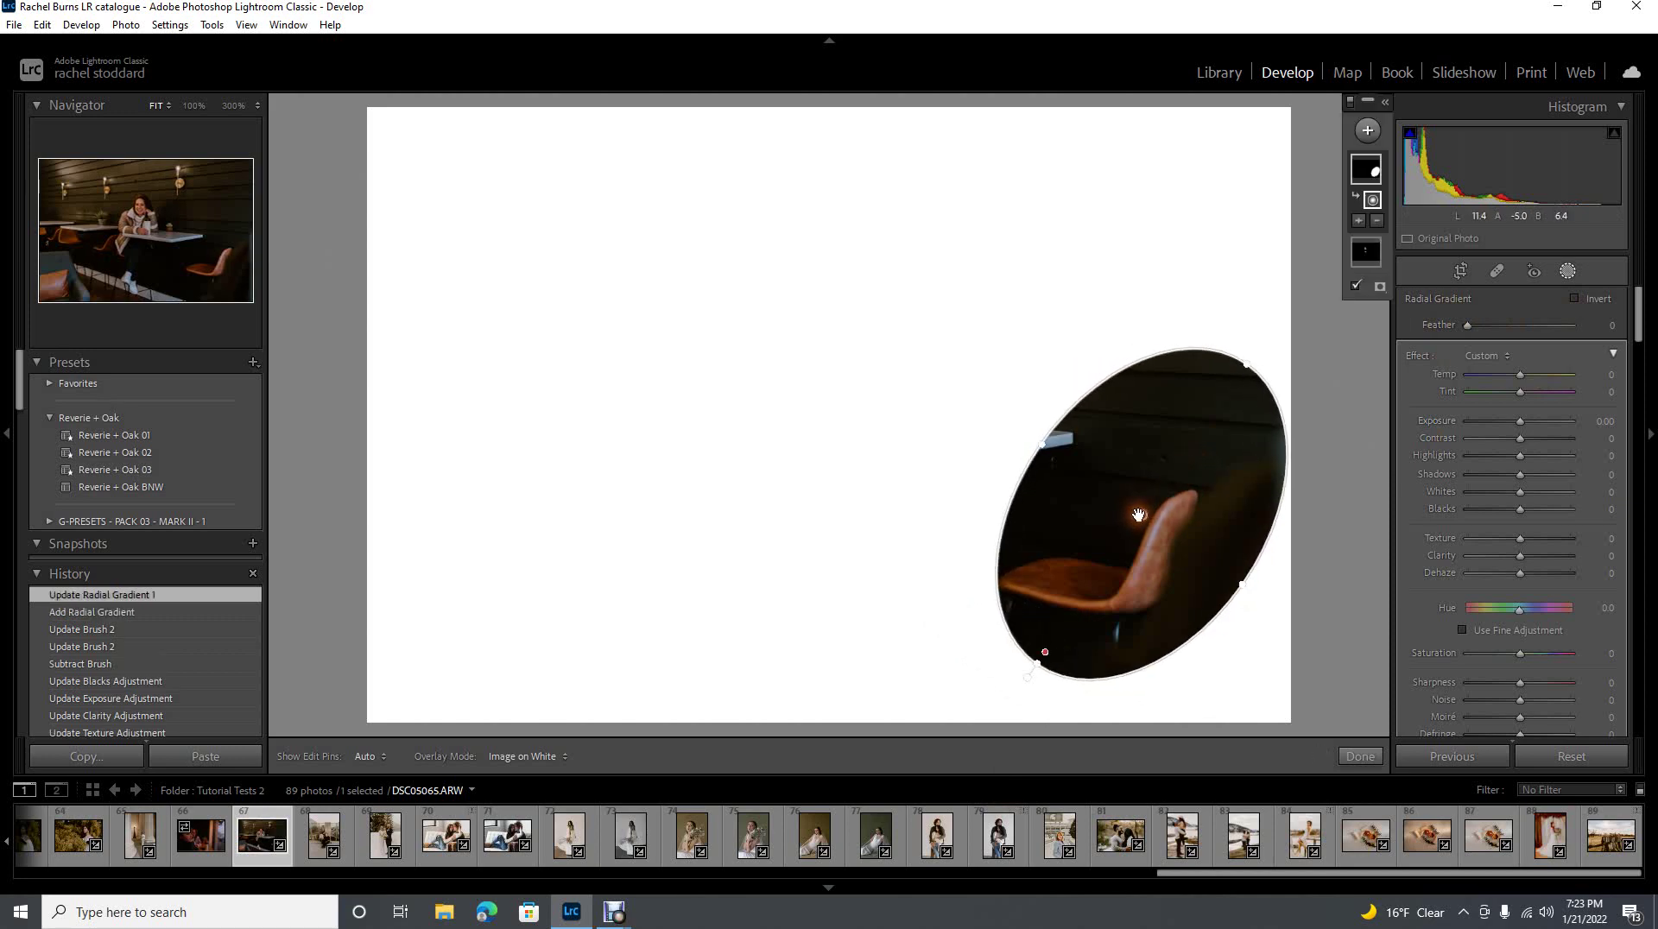
{"action": "left_click_drag", "start_coordinate": [1142, 520], "coordinate": [1113, 543]}
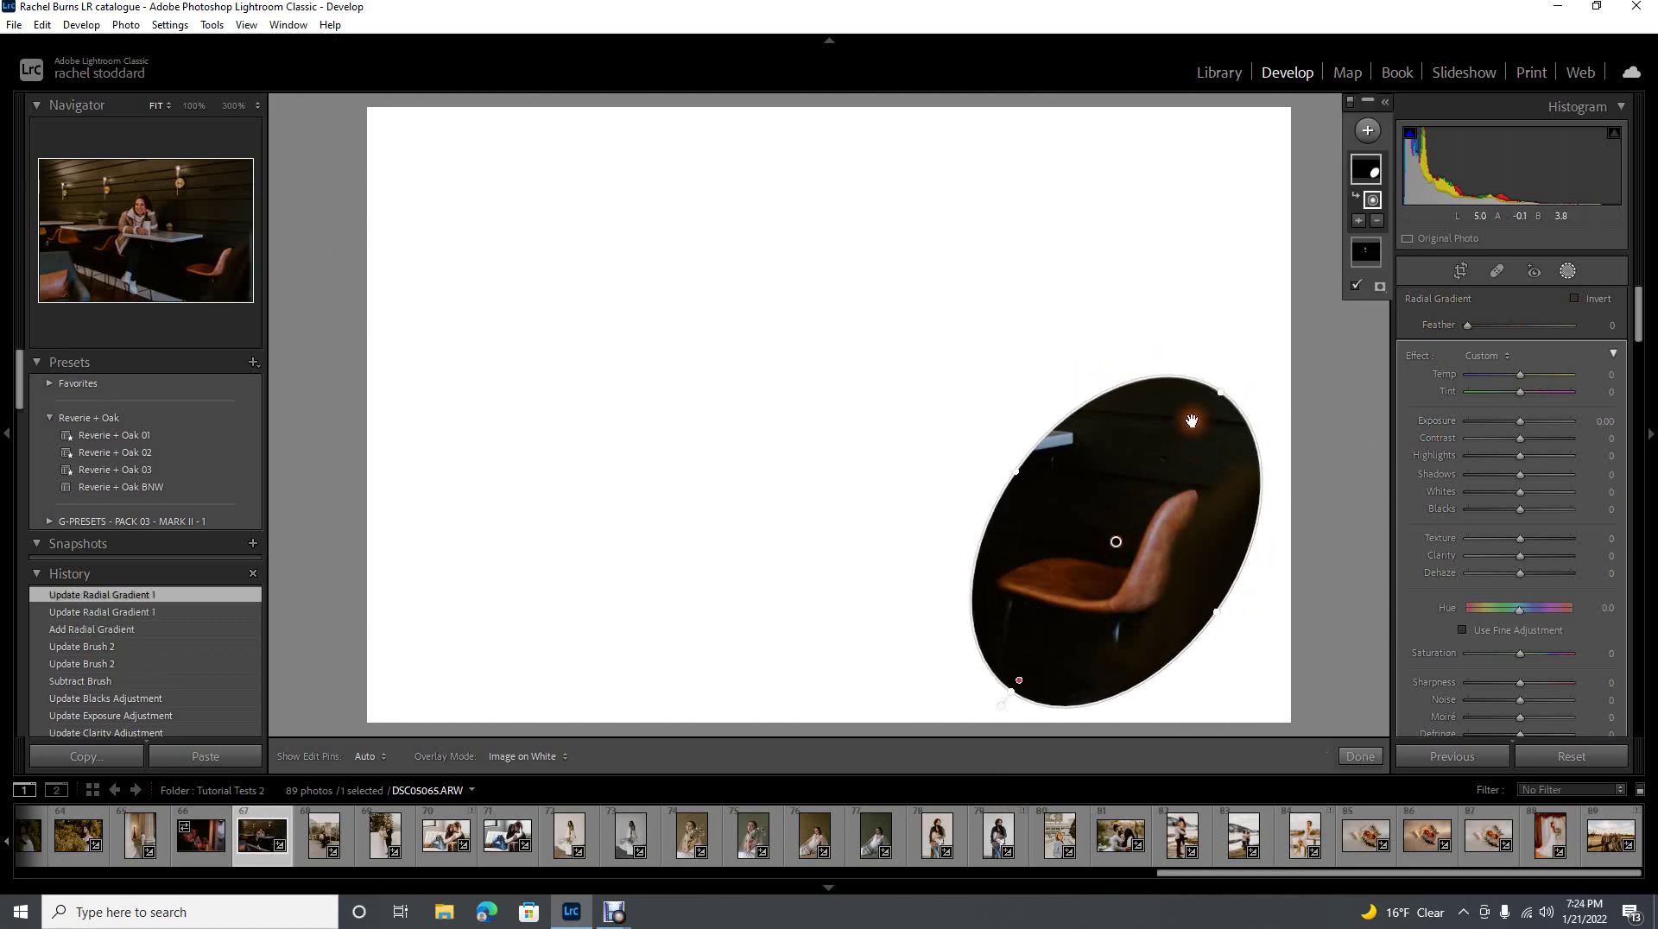
{"action": "left_click", "coordinate": [1496, 357]}
- Intersect the chair mask with a colour range sampled from the orange seat
{"action": "right_click", "coordinate": [1365, 177]}
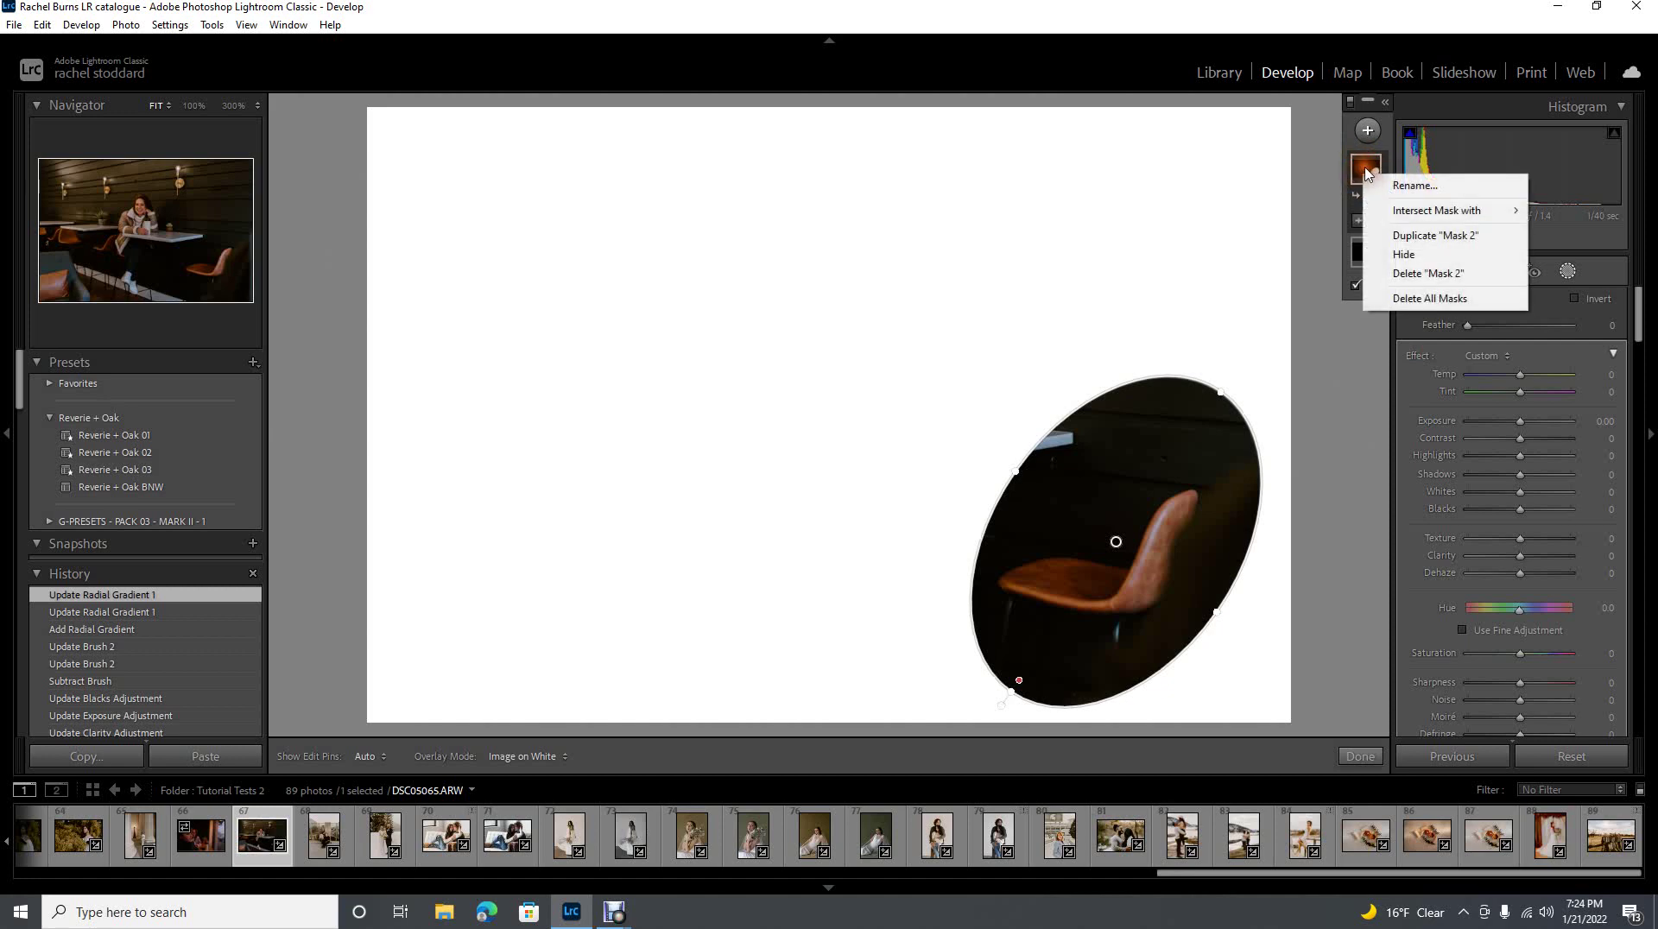
{"action": "mouse_move", "coordinate": [1394, 210]}
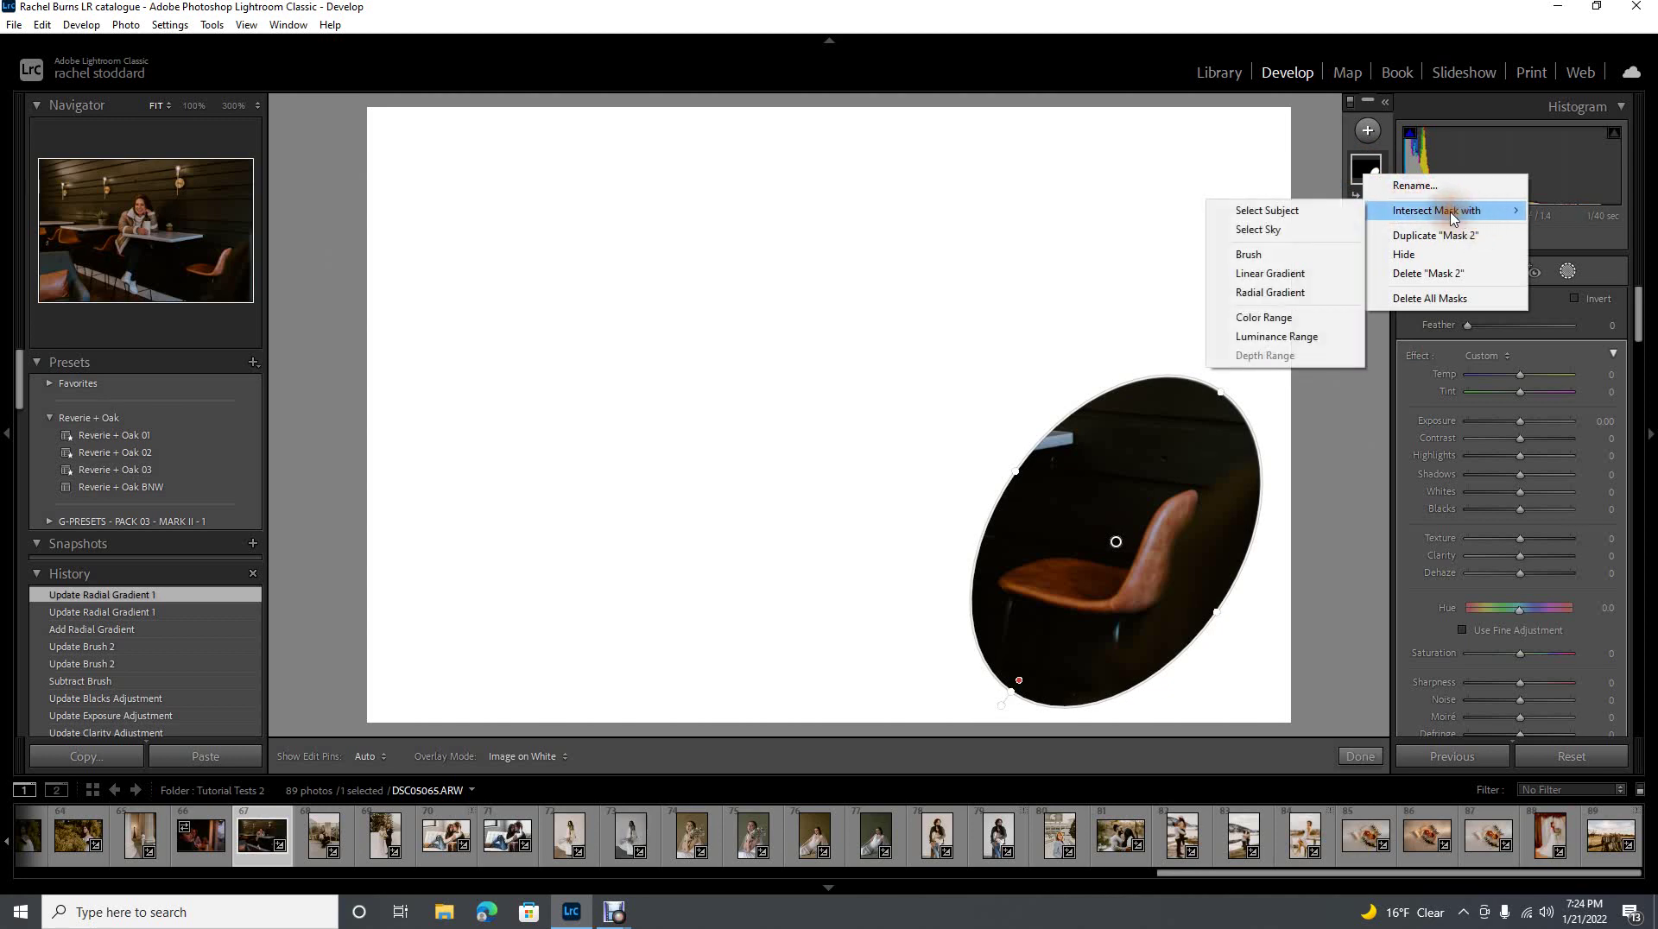
{"action": "left_click", "coordinate": [1281, 330]}
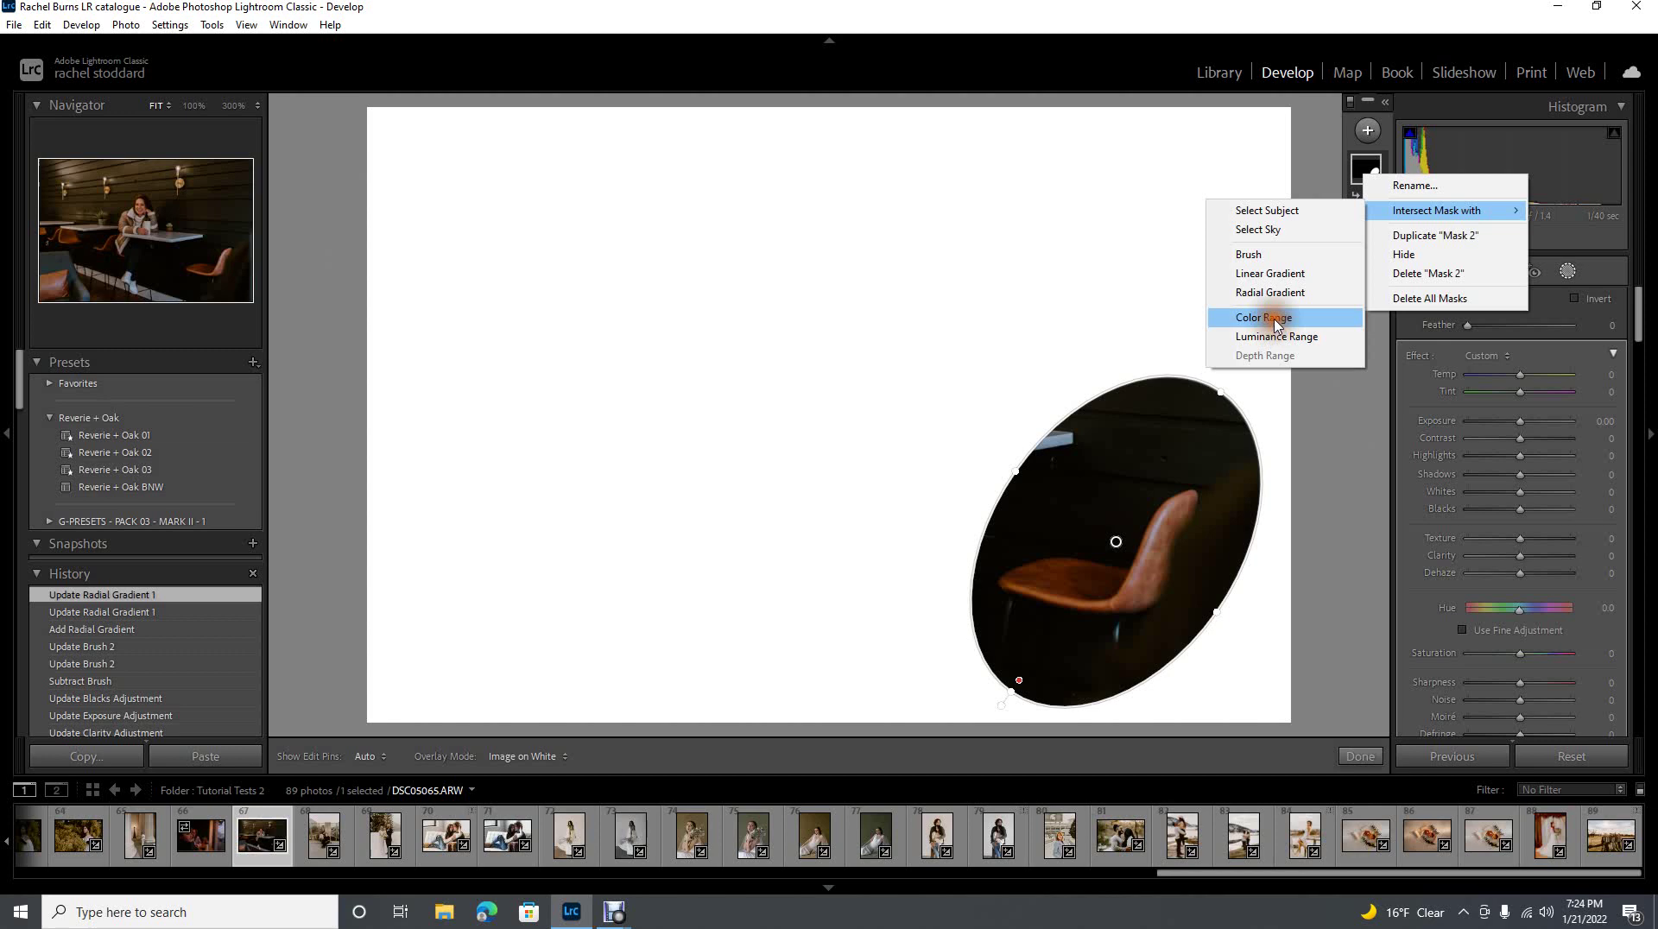
{"action": "left_click", "coordinate": [1254, 325]}
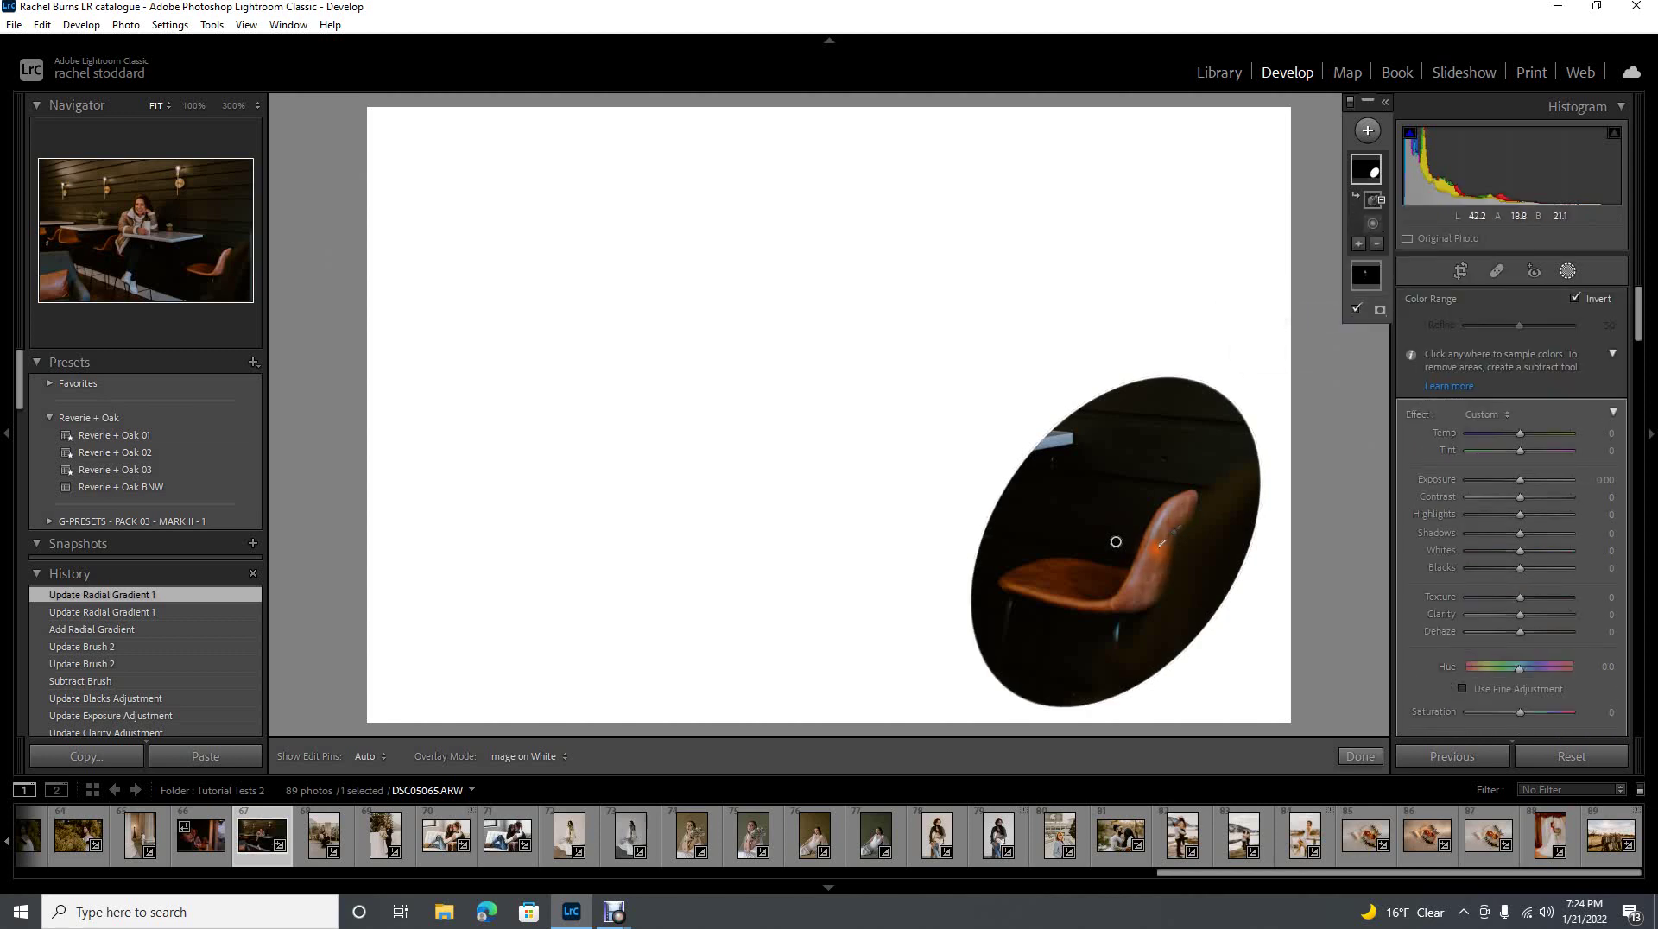
{"action": "left_click", "coordinate": [1054, 574]}
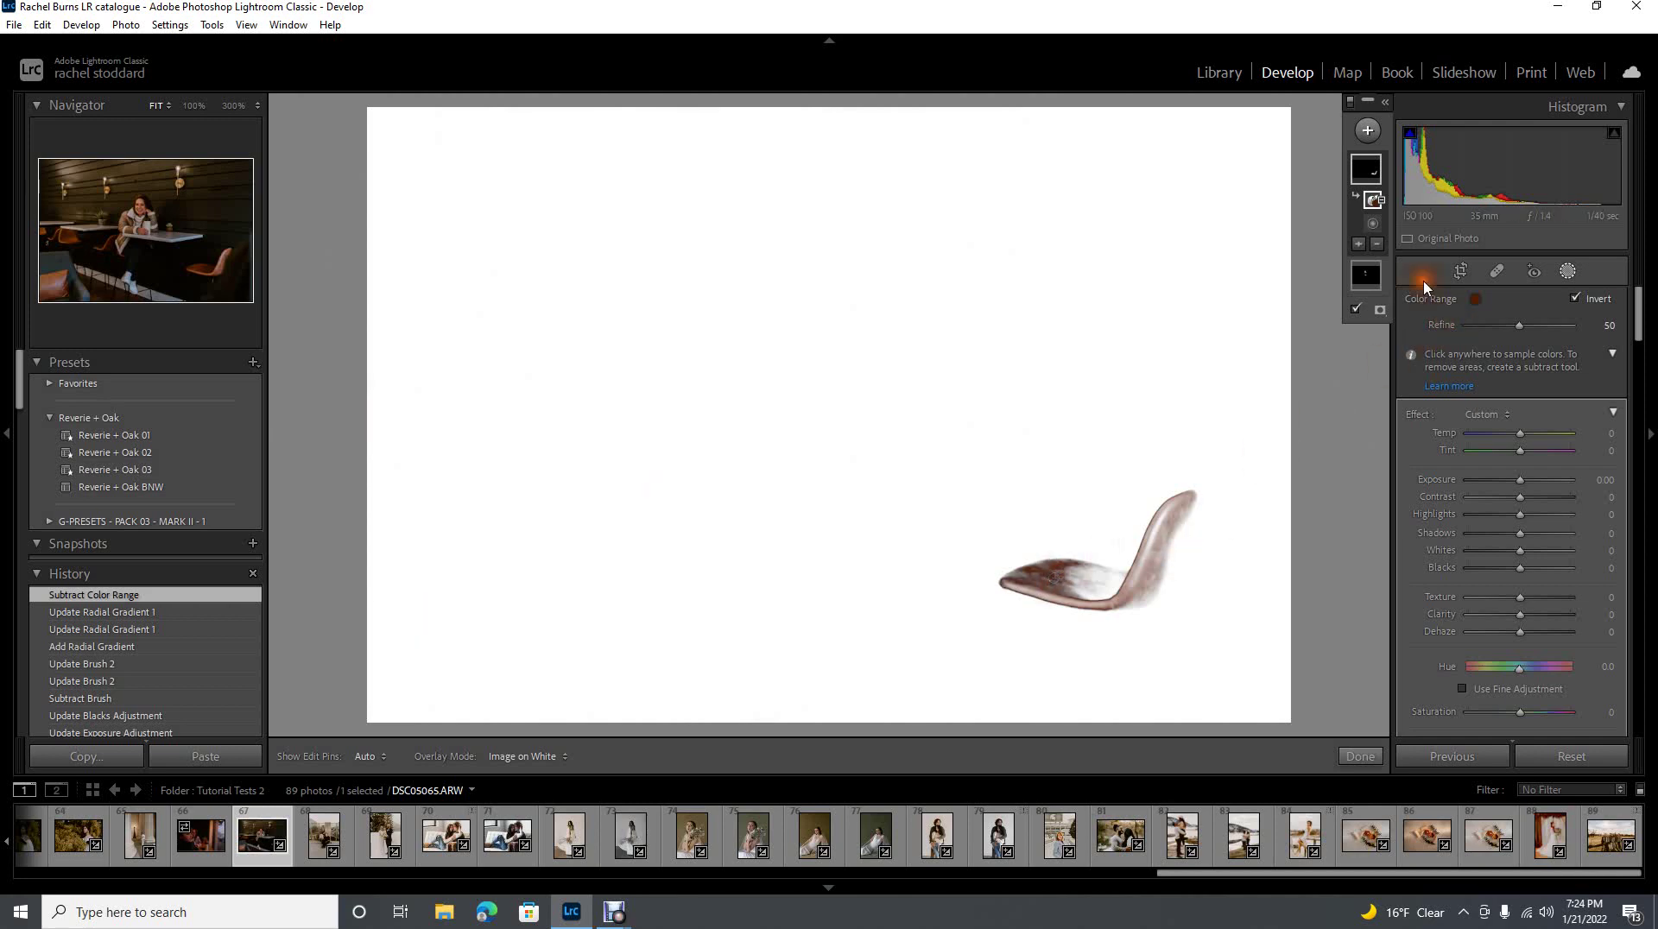
{"action": "left_click", "coordinate": [1356, 312]}
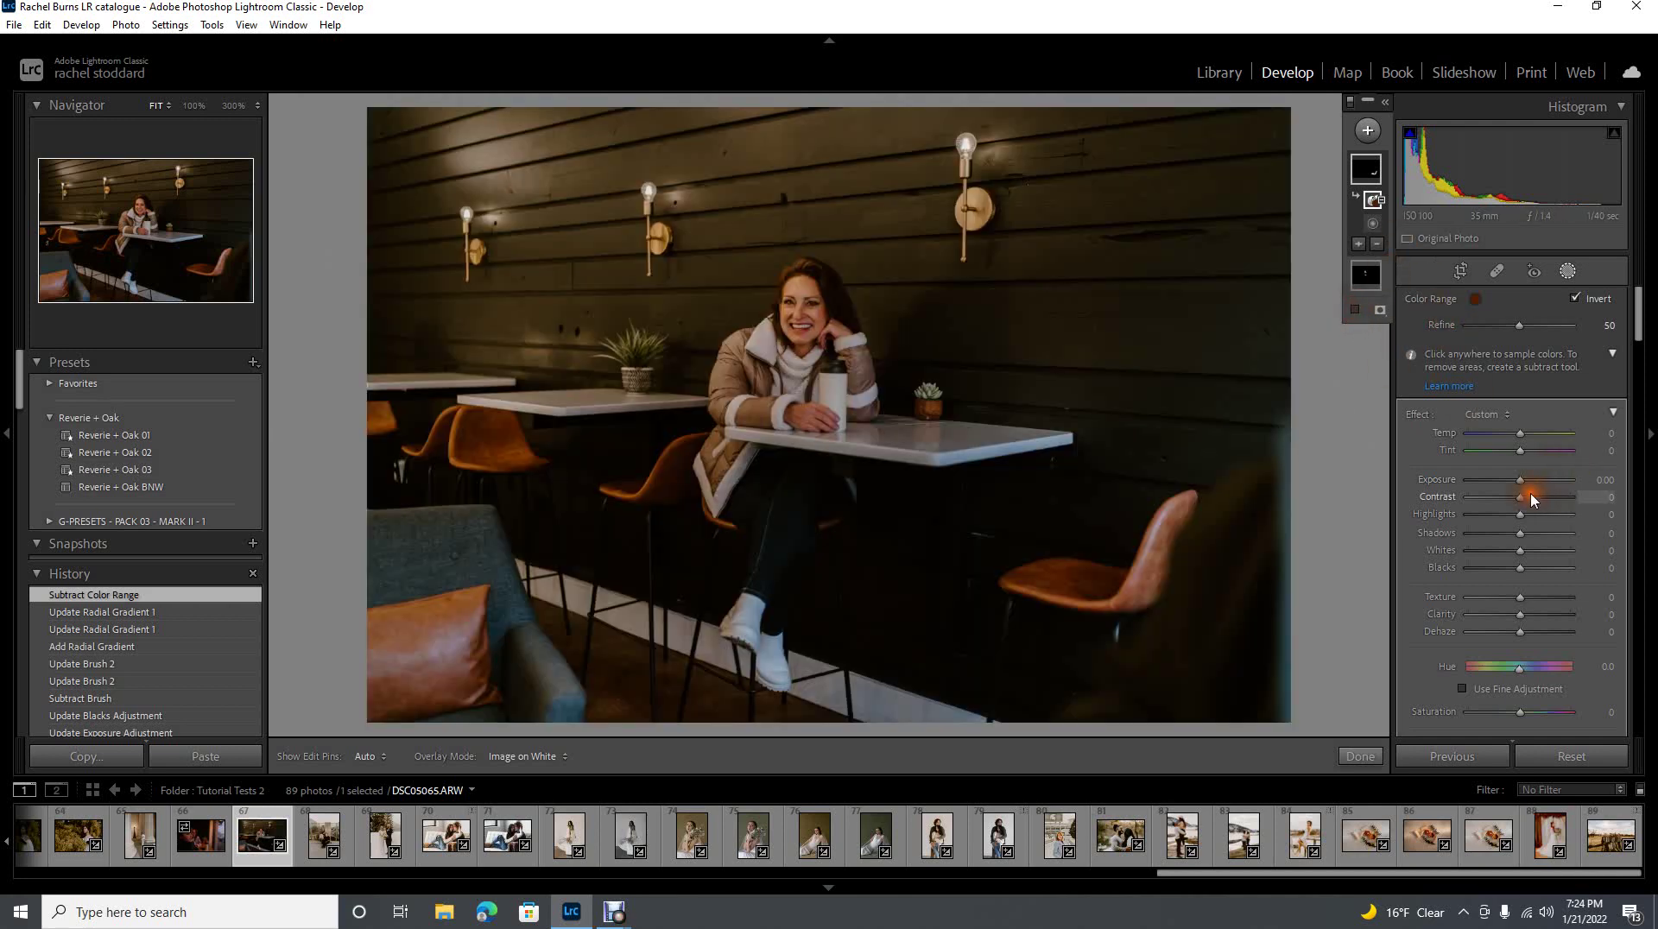
- Lower the chair mask's Dehaze to soften the chair
{"action": "left_click_drag", "start_coordinate": [1520, 637], "coordinate": [1450, 645]}
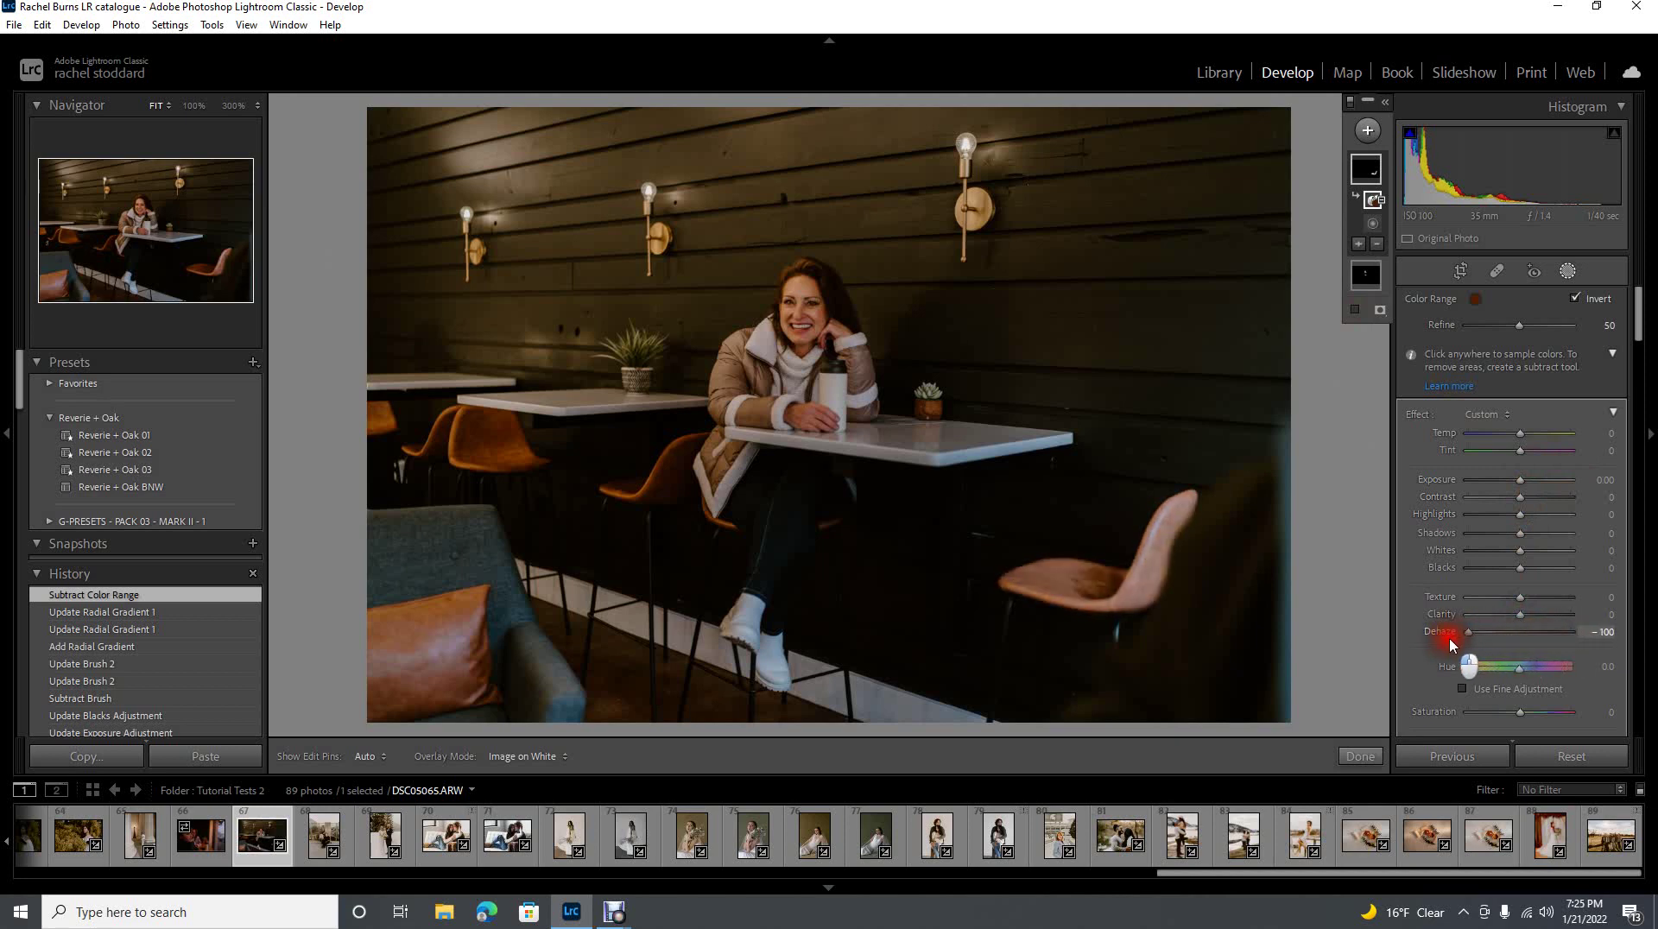
{"action": "left_click_drag", "start_coordinate": [1561, 646], "coordinate": [1520, 663]}
{"action": "key", "text": "o"}
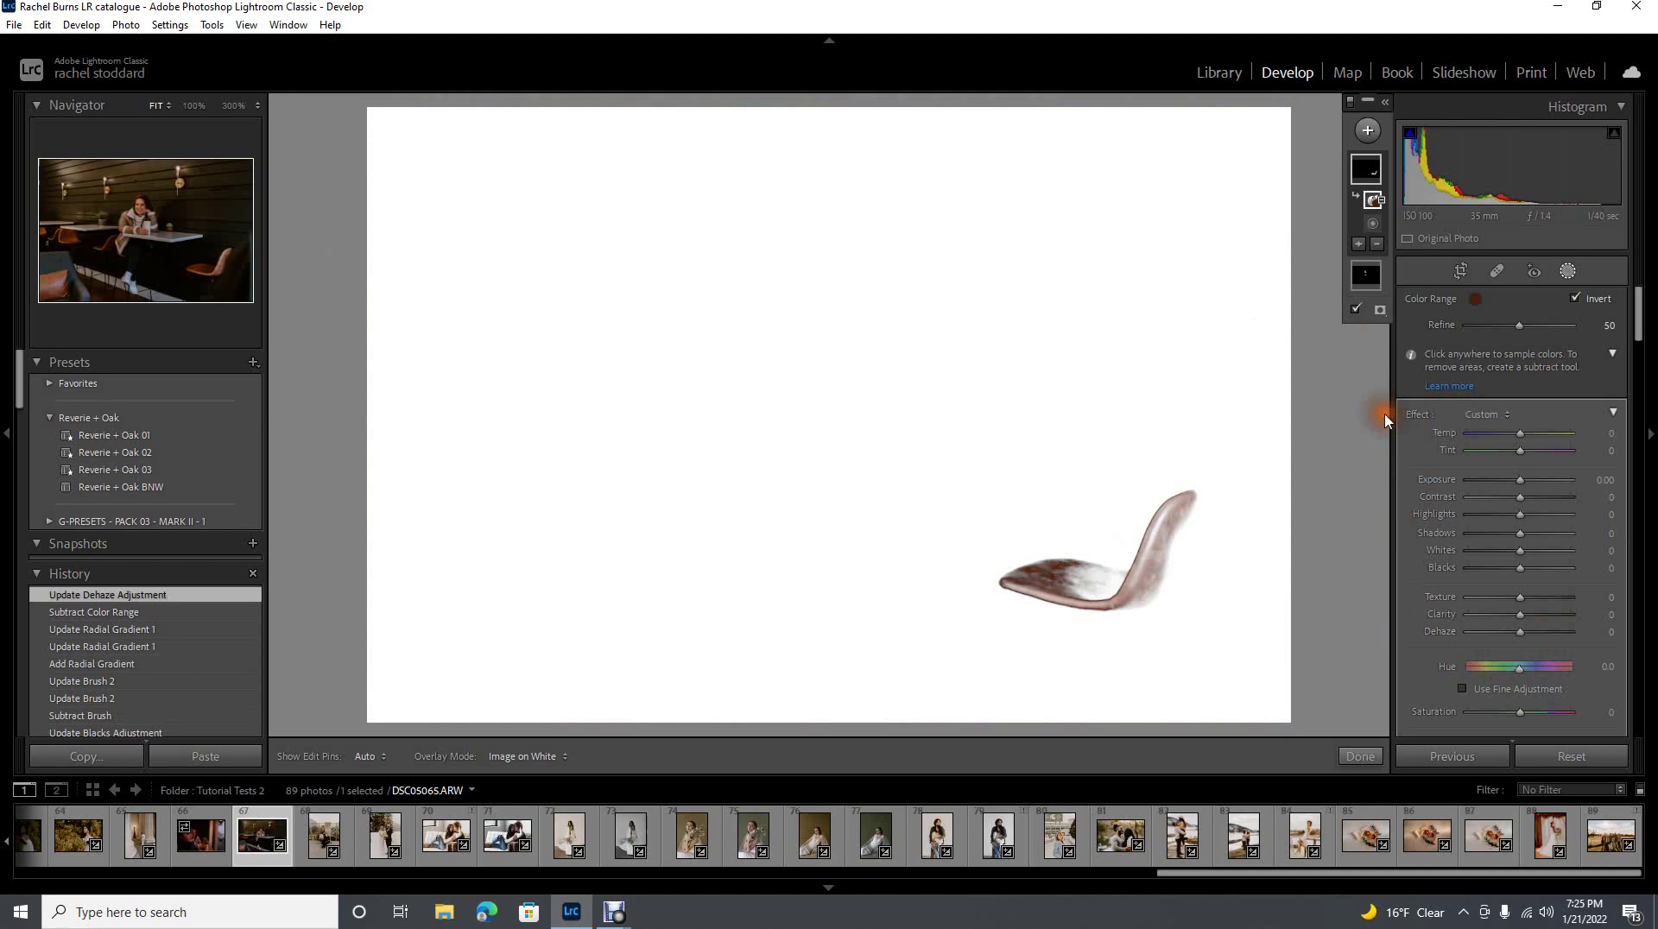
{"action": "left_click", "coordinate": [1356, 309]}
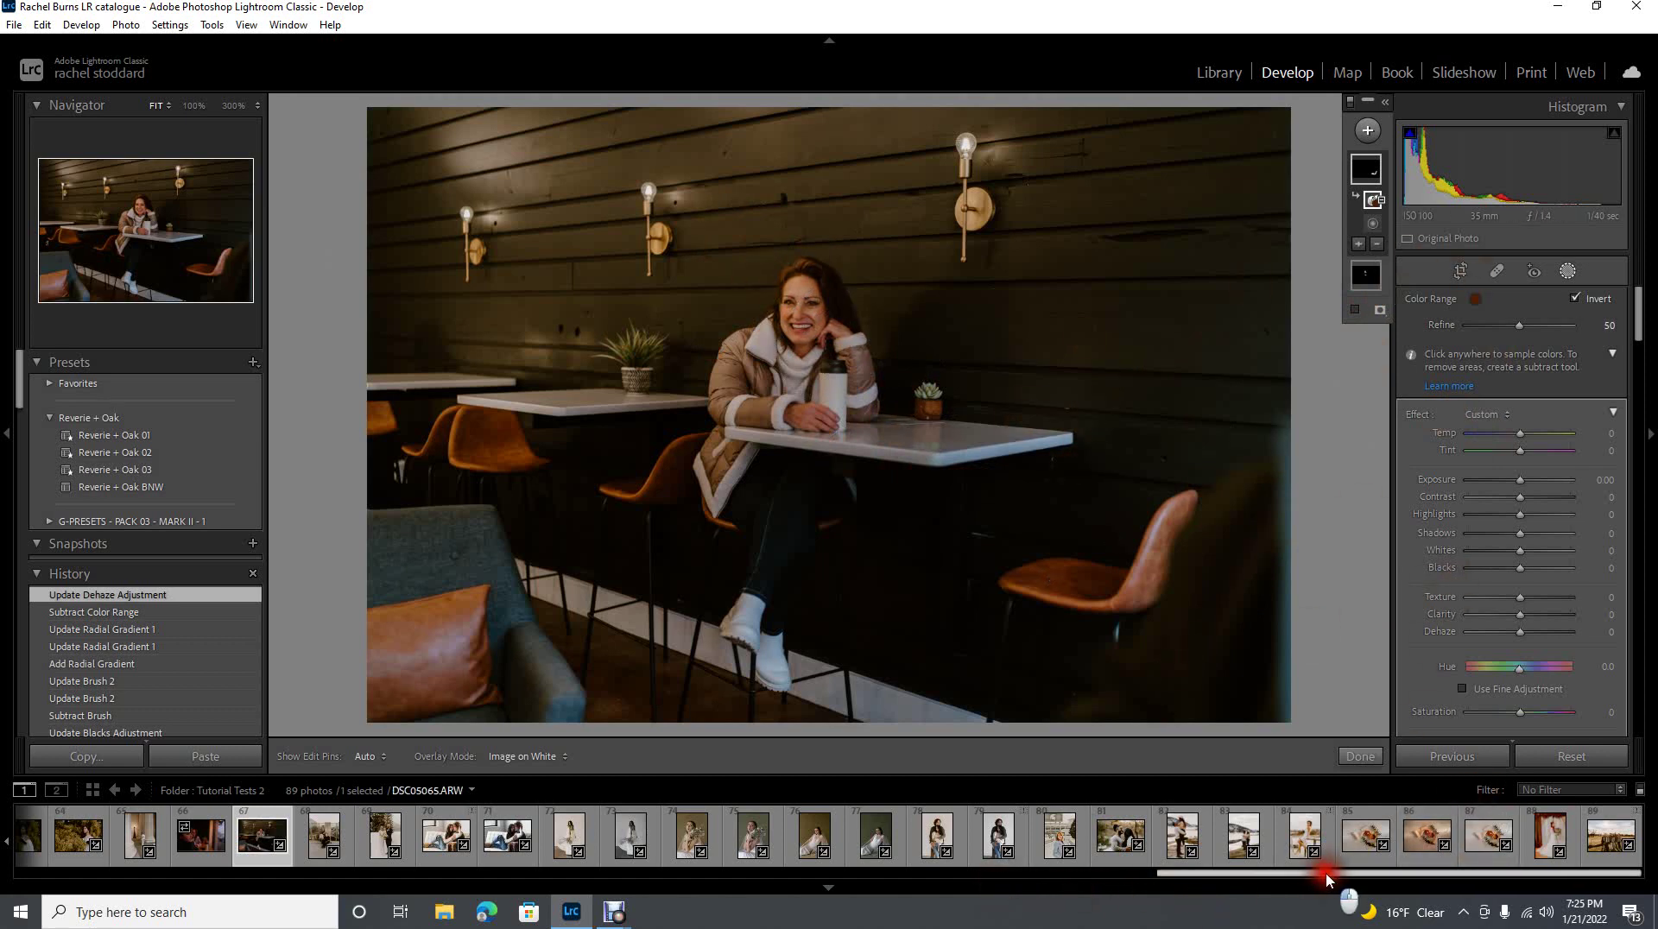
- Switch to IMG_6989.CR2, reset its edits and raise Exposure to +1.84
{"action": "left_click_drag", "start_coordinate": [1344, 889], "coordinate": [1206, 902]}
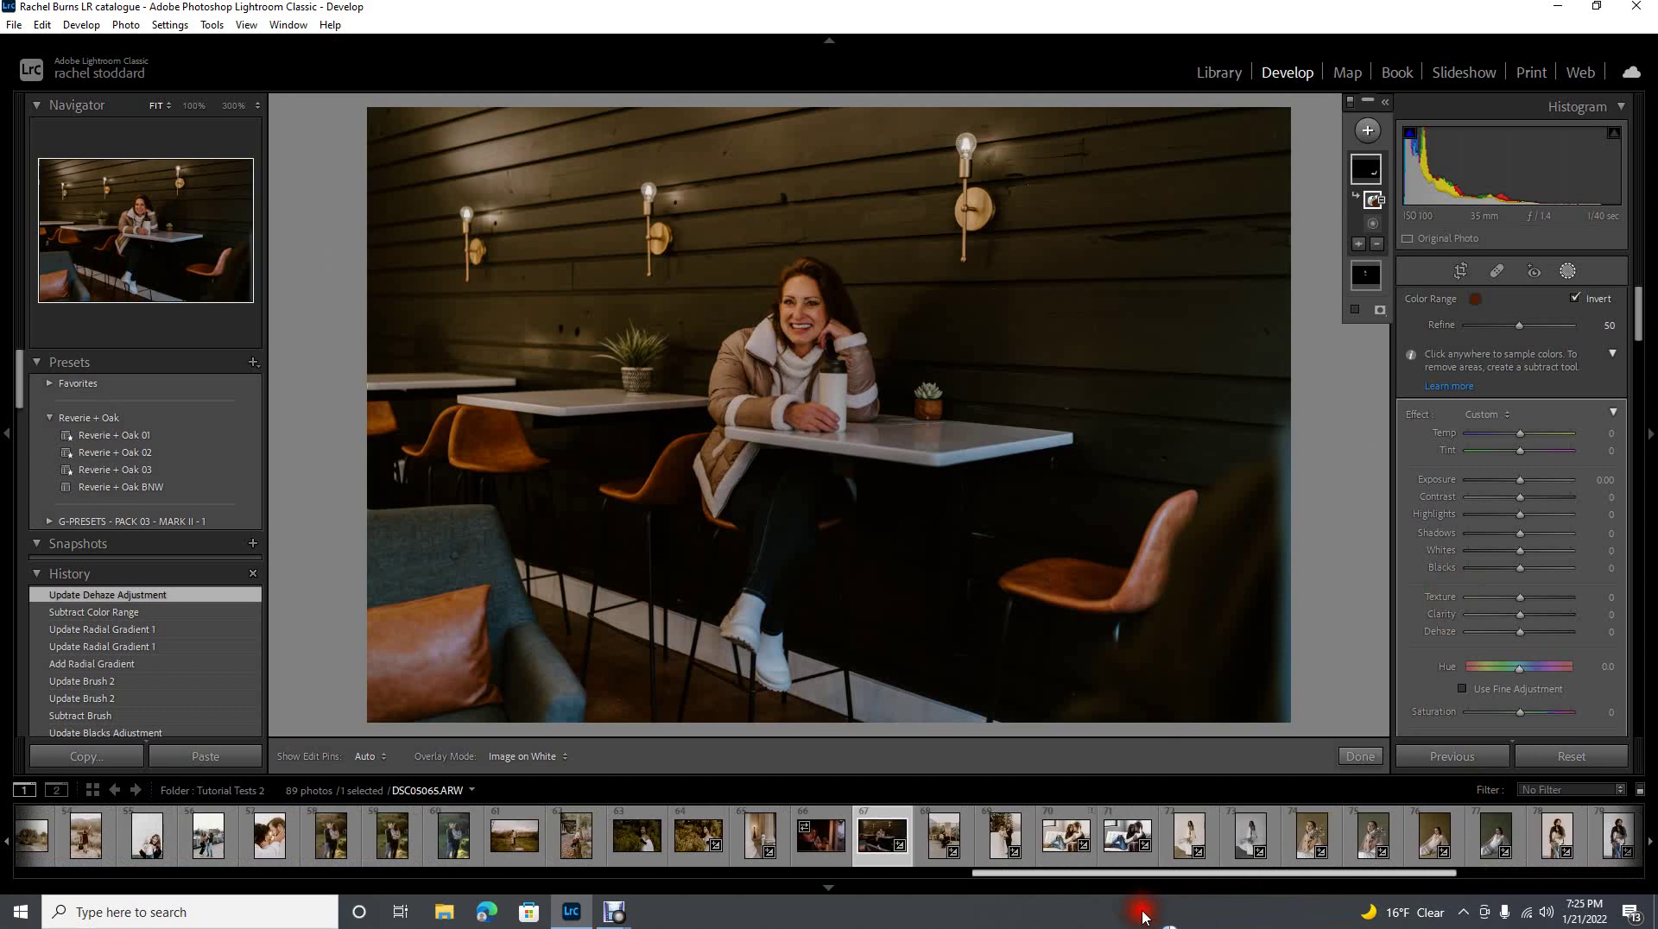
{"action": "left_click_drag", "start_coordinate": [1143, 916], "coordinate": [894, 923]}
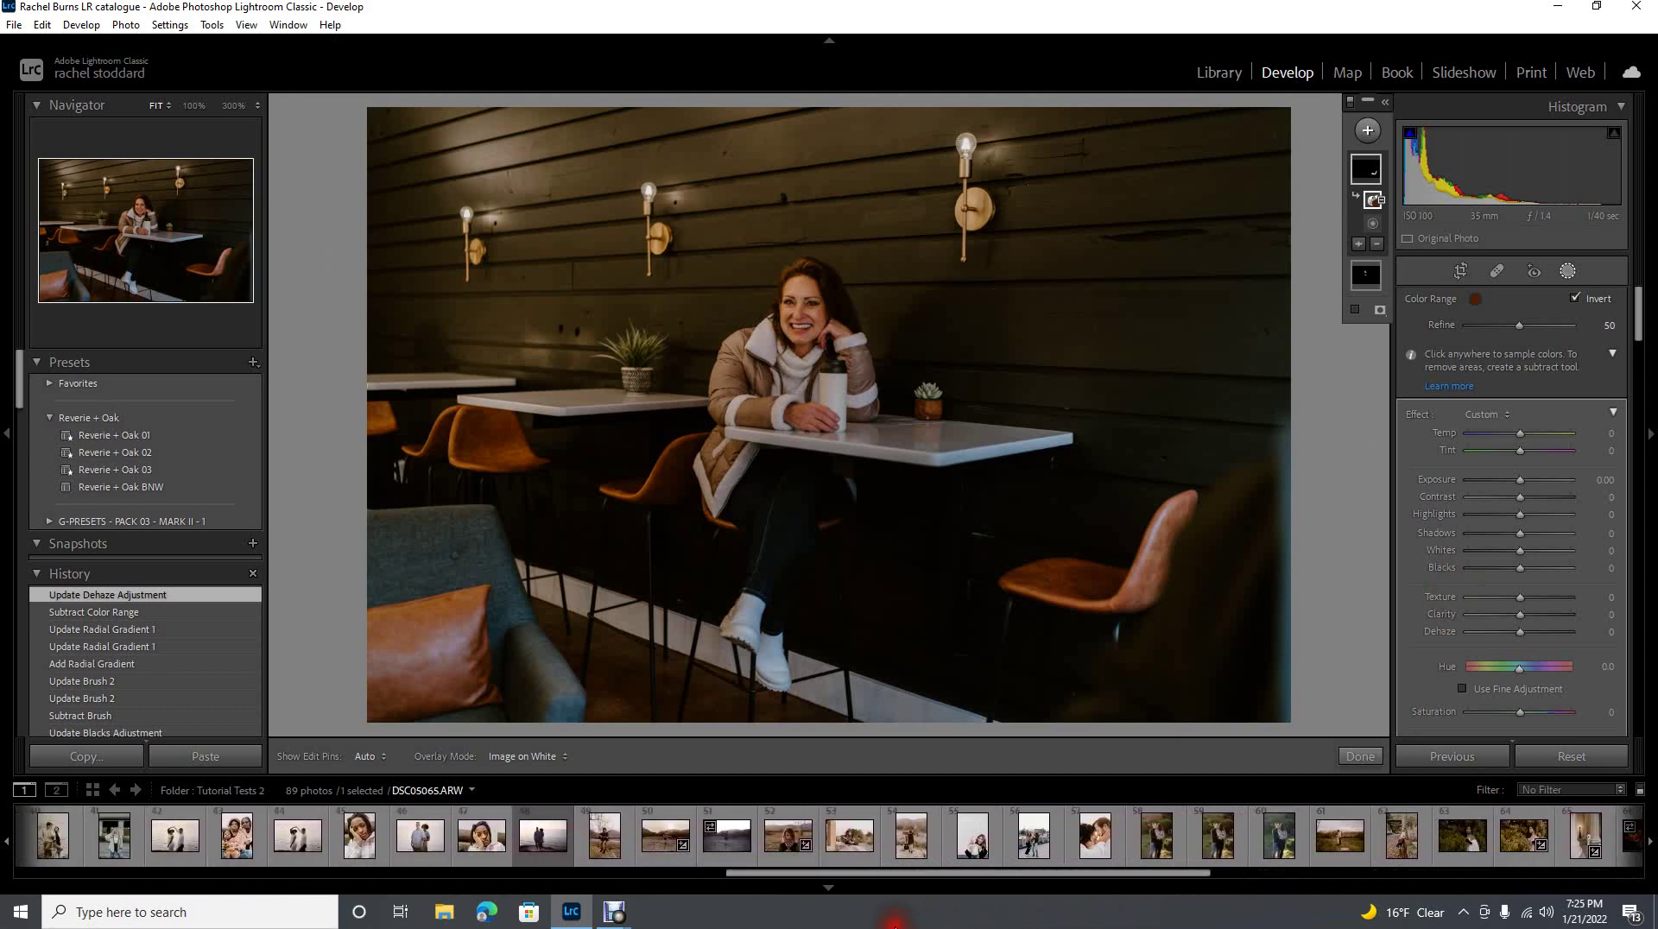
{"action": "left_click", "coordinate": [665, 836]}
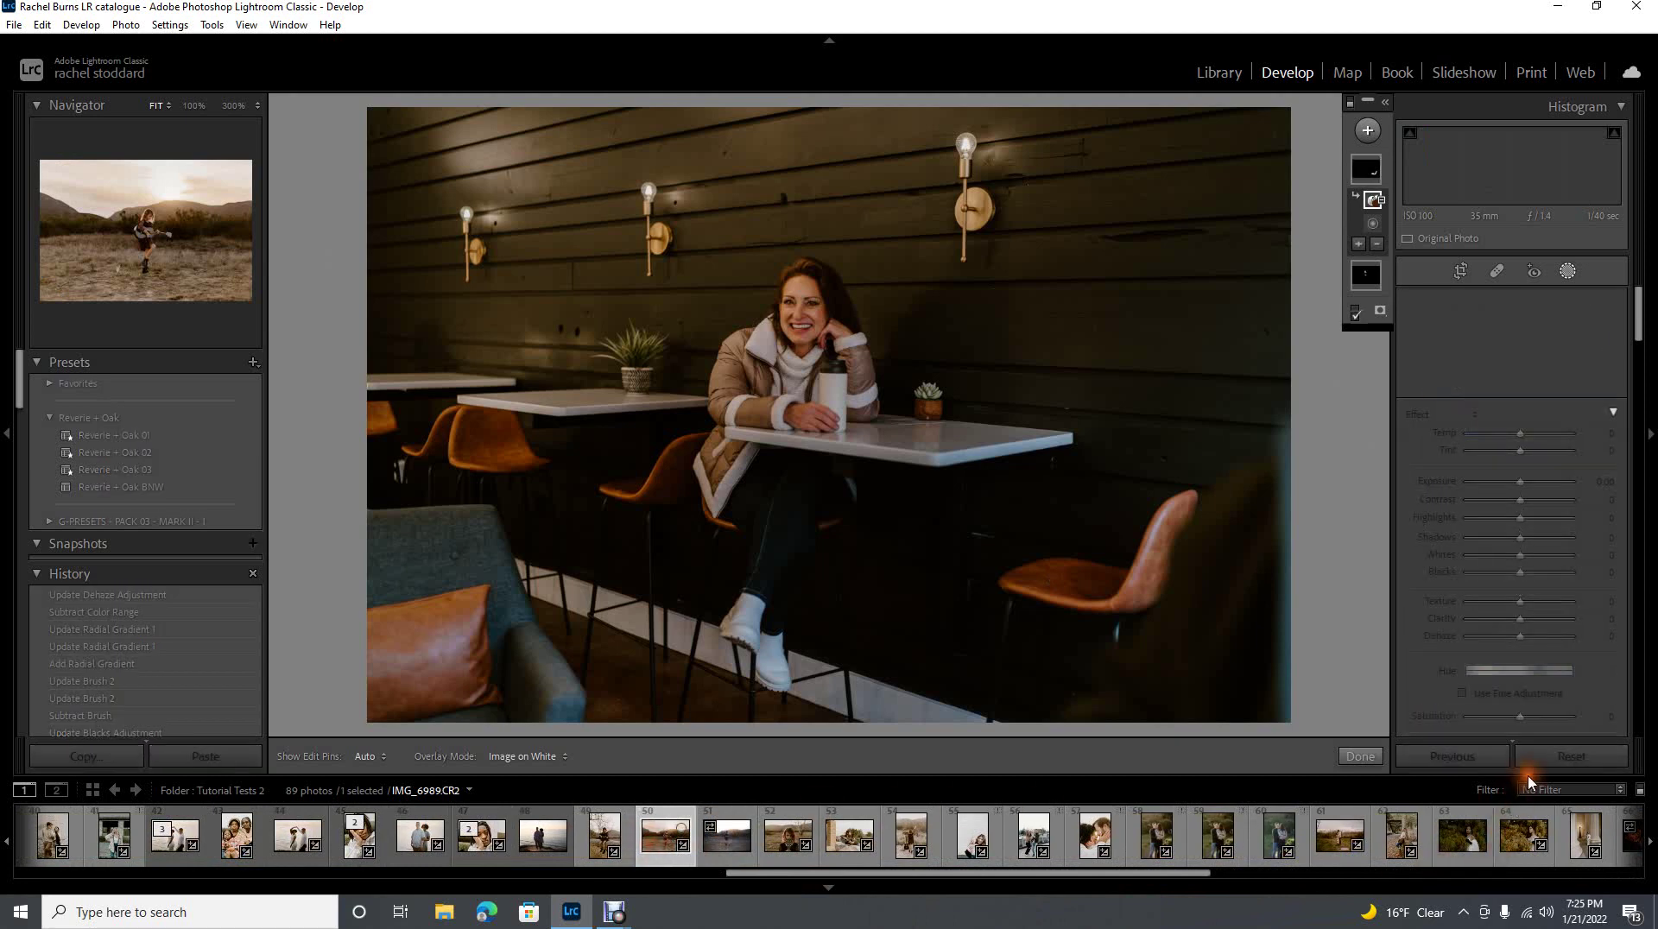
{"action": "left_click", "coordinate": [1542, 755]}
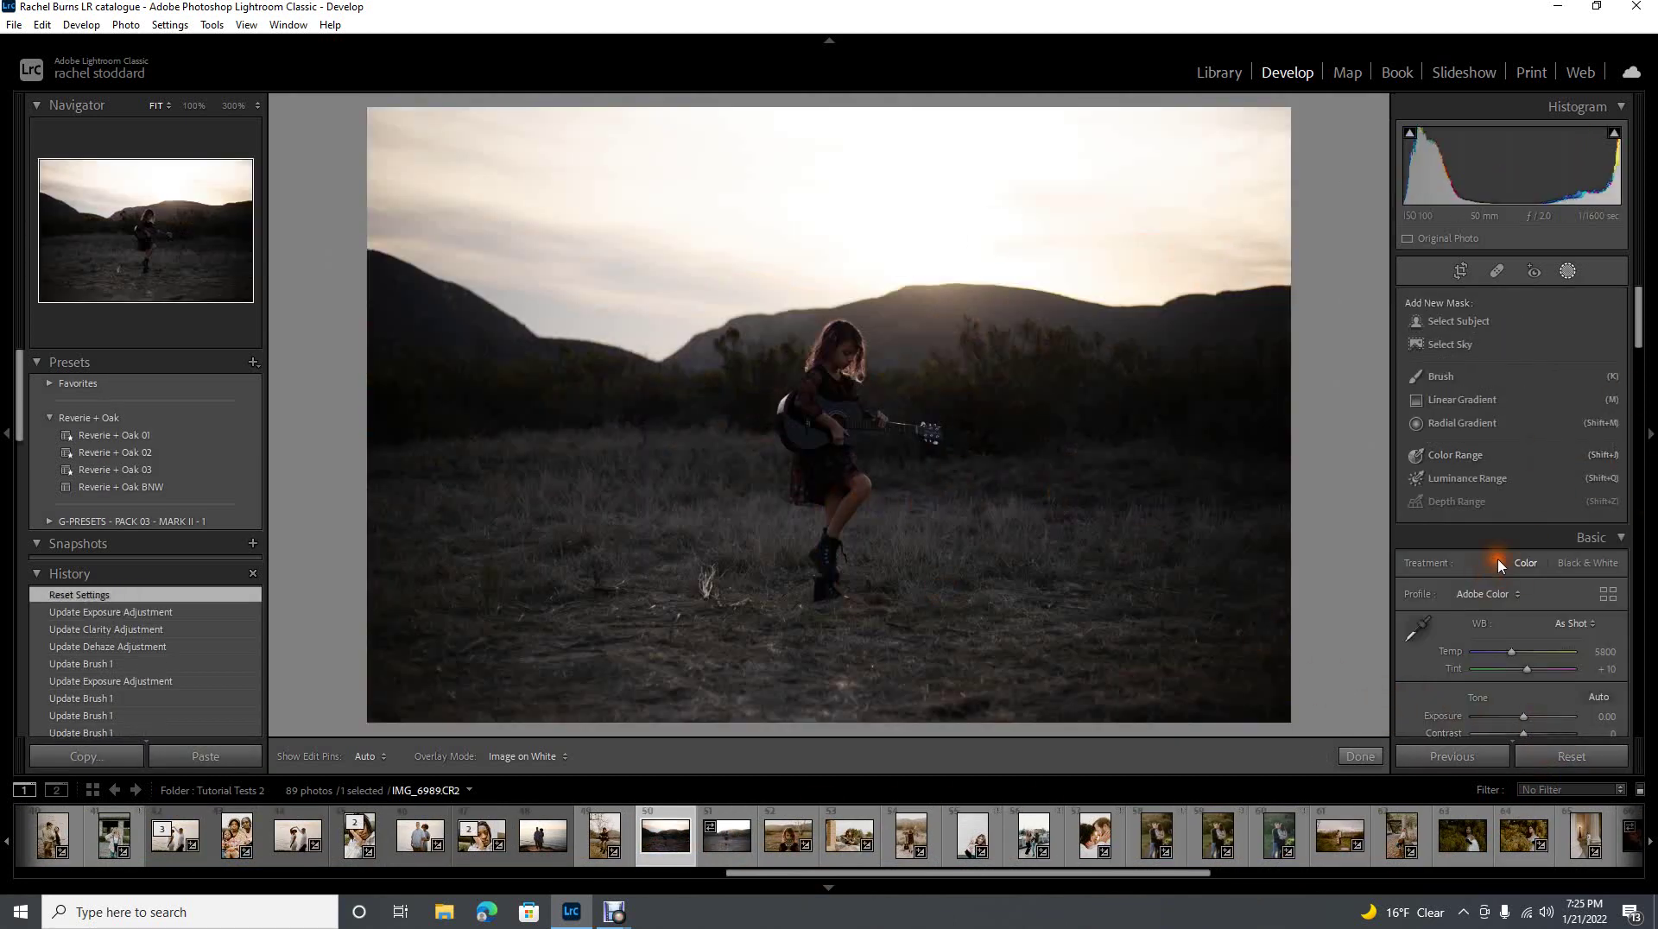
{"action": "scroll", "coordinate": [1499, 564], "scroll_direction": "down", "scroll_amount": 3}
{"action": "left_click_drag", "start_coordinate": [1524, 464], "coordinate": [1542, 471]}
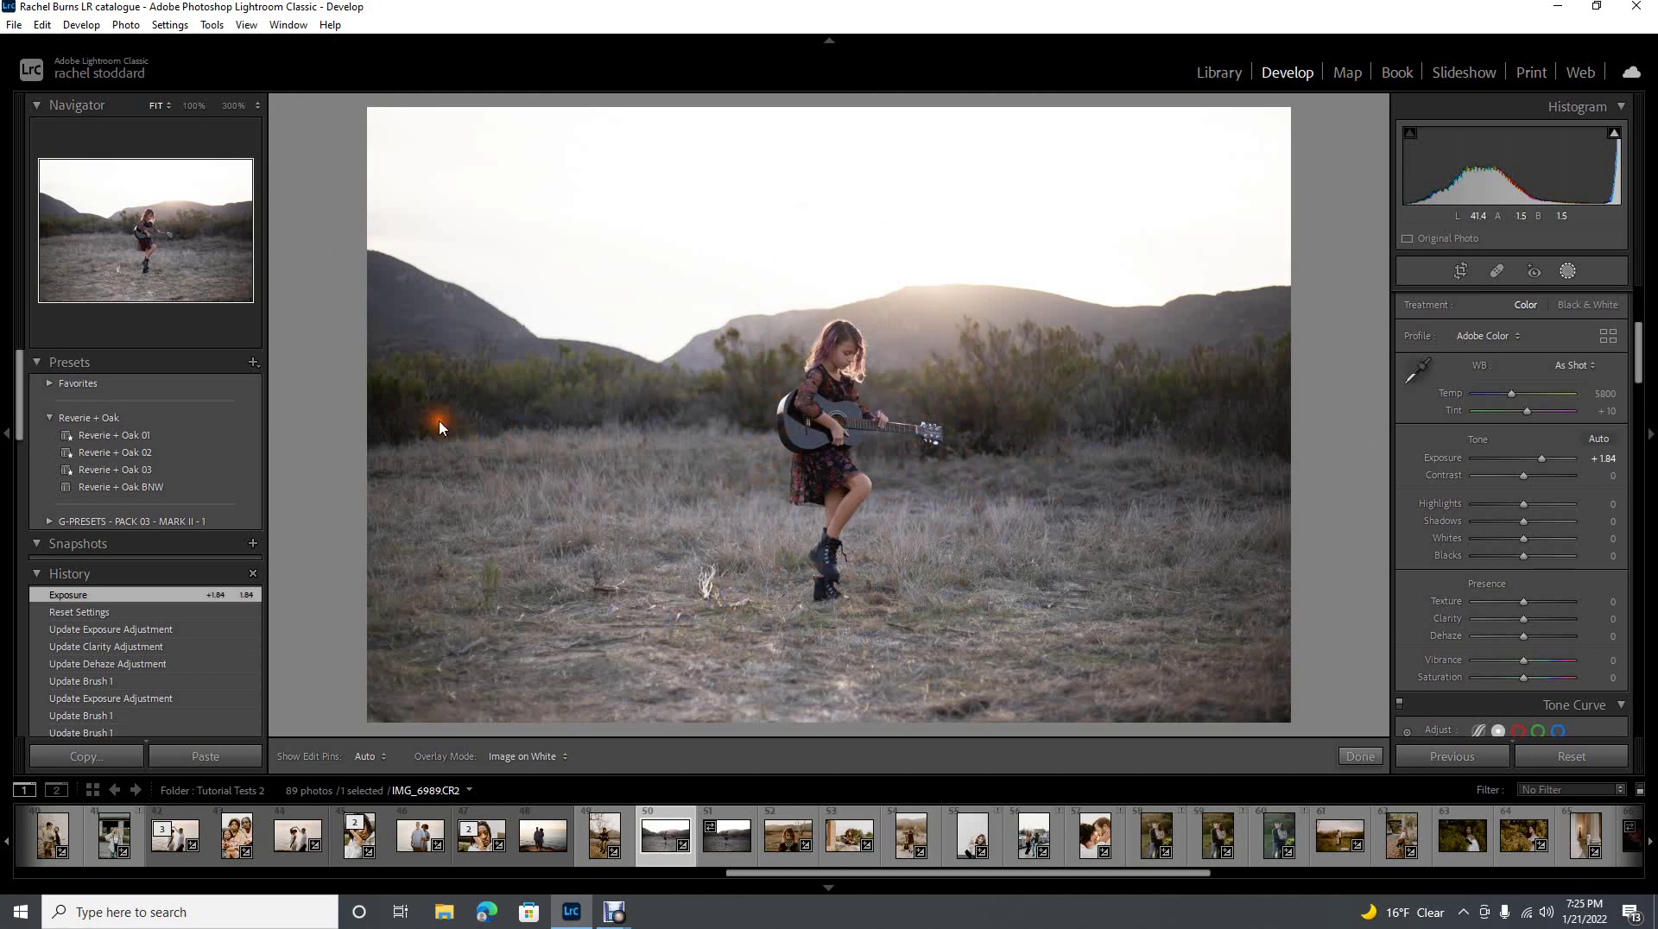
- Apply the Reverie + Oak 02 preset, warm Temp to 6912 and set Exposure to +1.40
{"action": "left_click", "coordinate": [179, 453]}
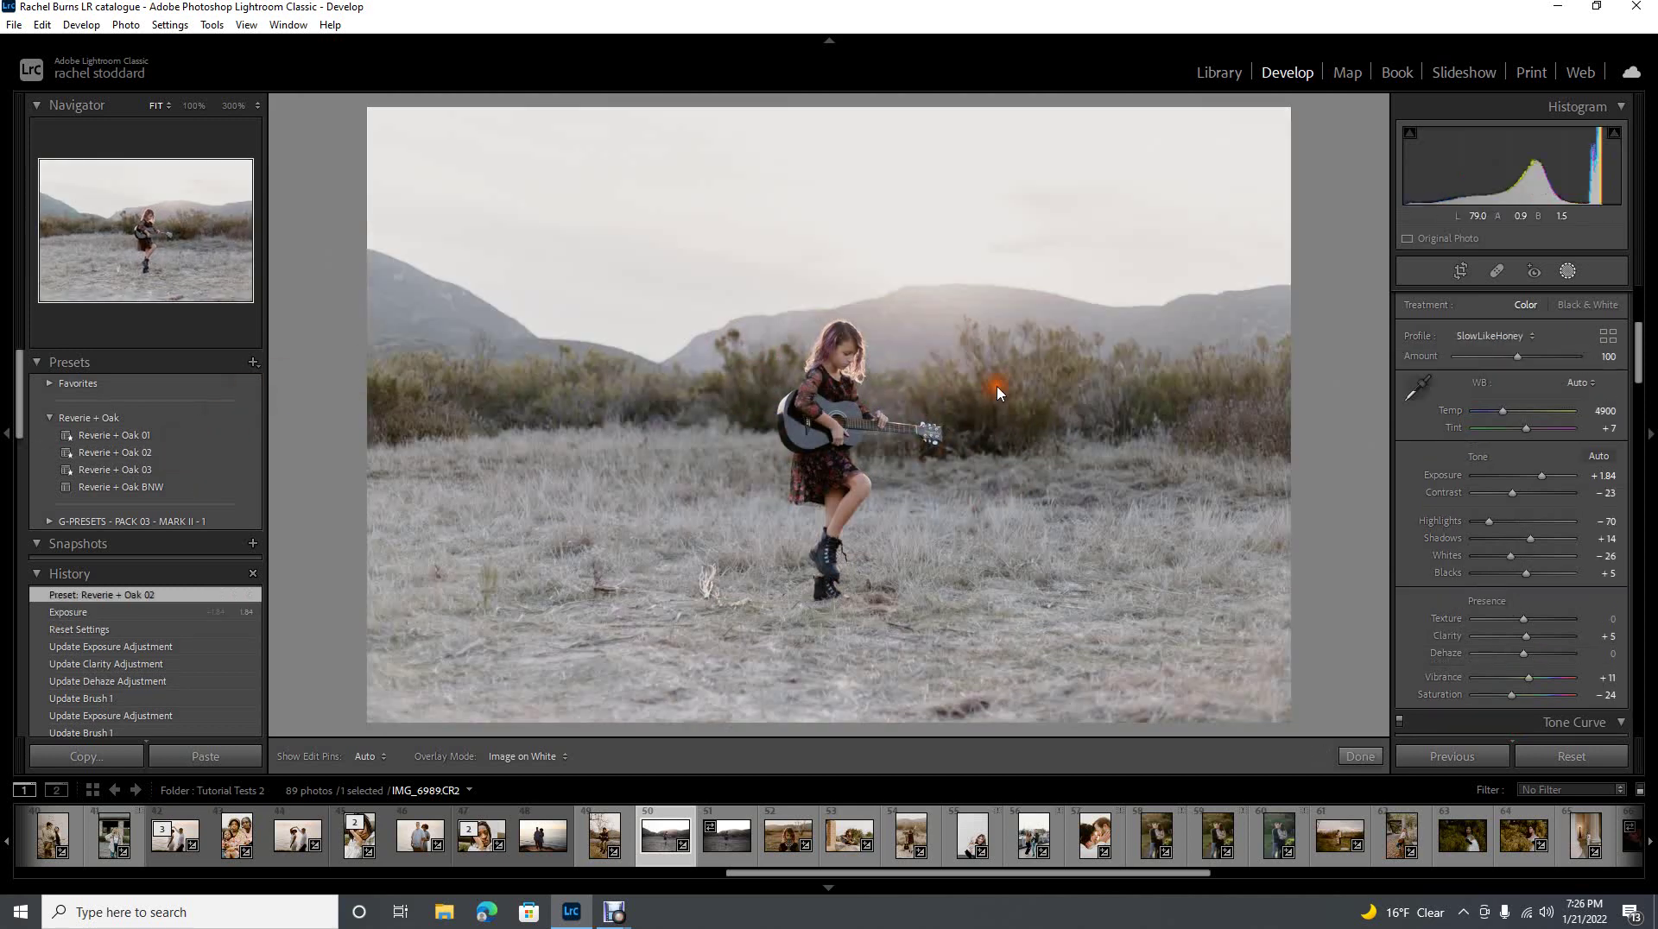
{"action": "left_click", "coordinate": [1568, 272]}
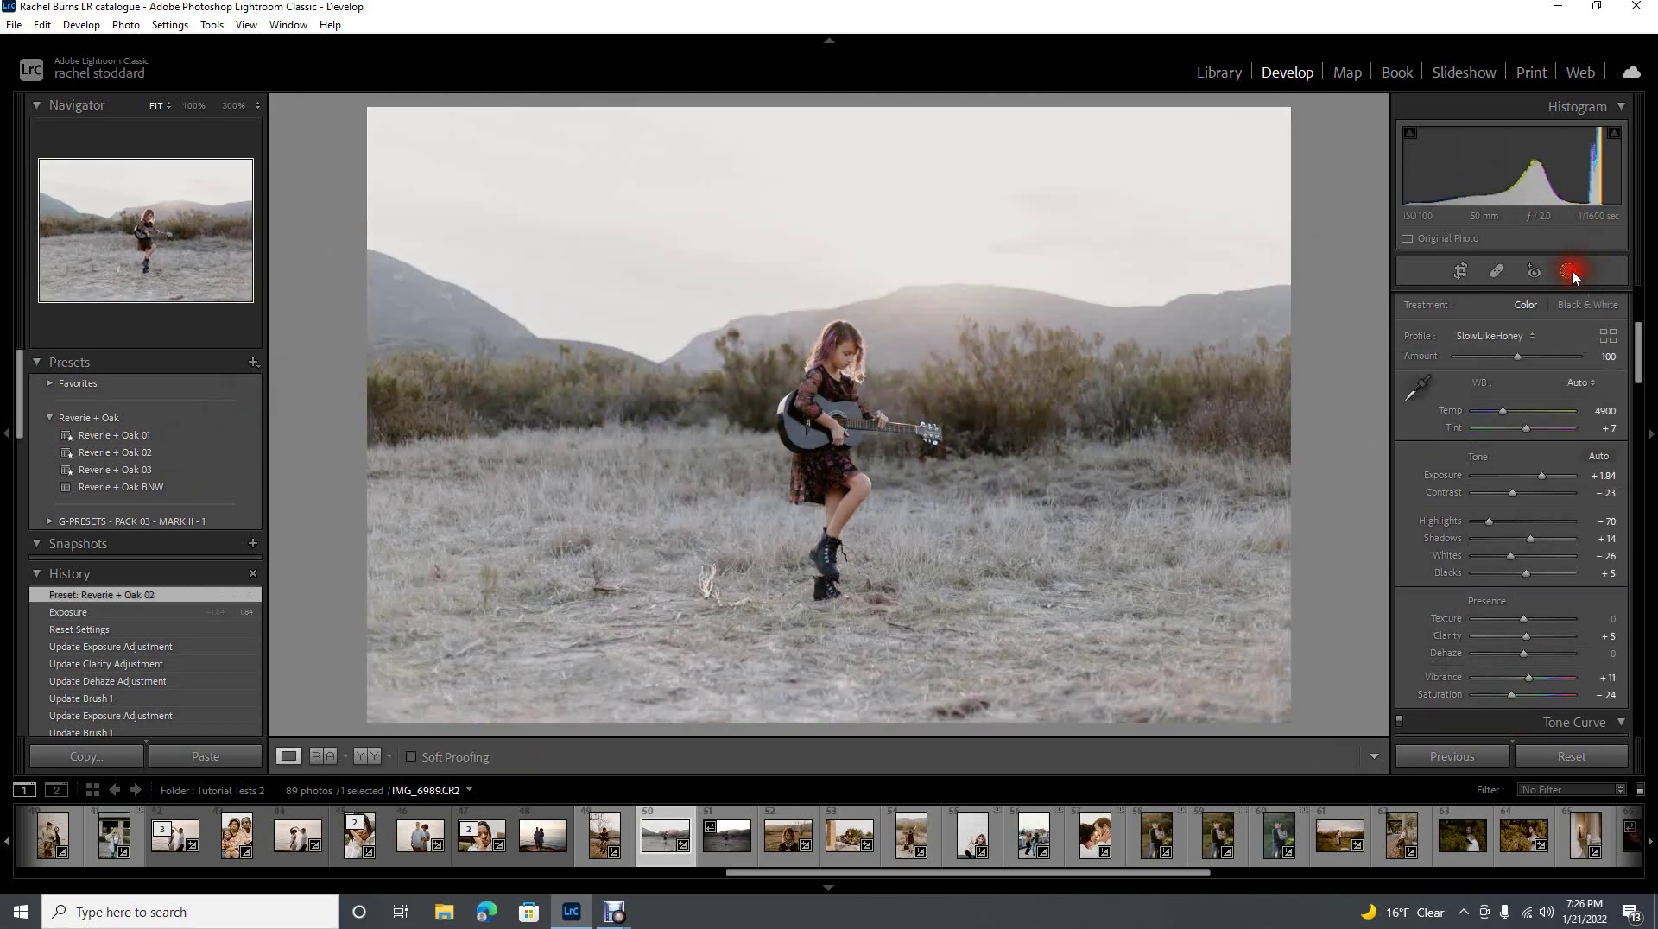
{"action": "scroll", "coordinate": [1511, 501], "scroll_direction": "down", "scroll_amount": 3}
{"action": "left_click", "coordinate": [846, 354]}
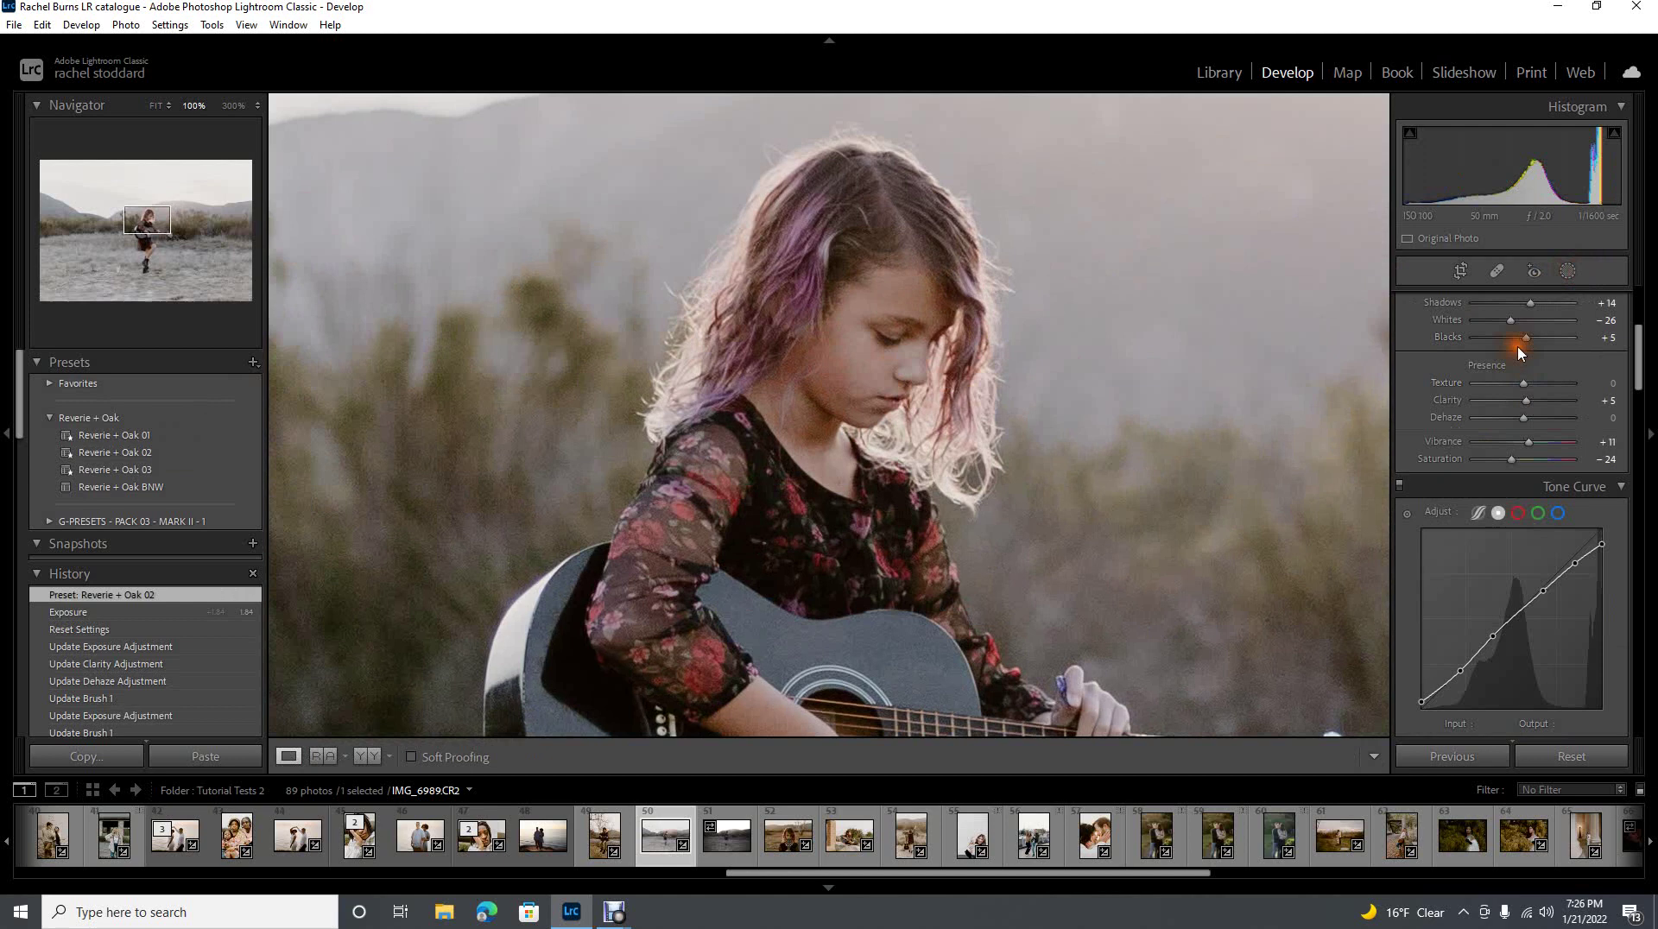
{"action": "scroll", "coordinate": [1516, 346], "scroll_direction": "up", "scroll_amount": 3}
{"action": "left_click_drag", "start_coordinate": [1502, 437], "coordinate": [1524, 443]}
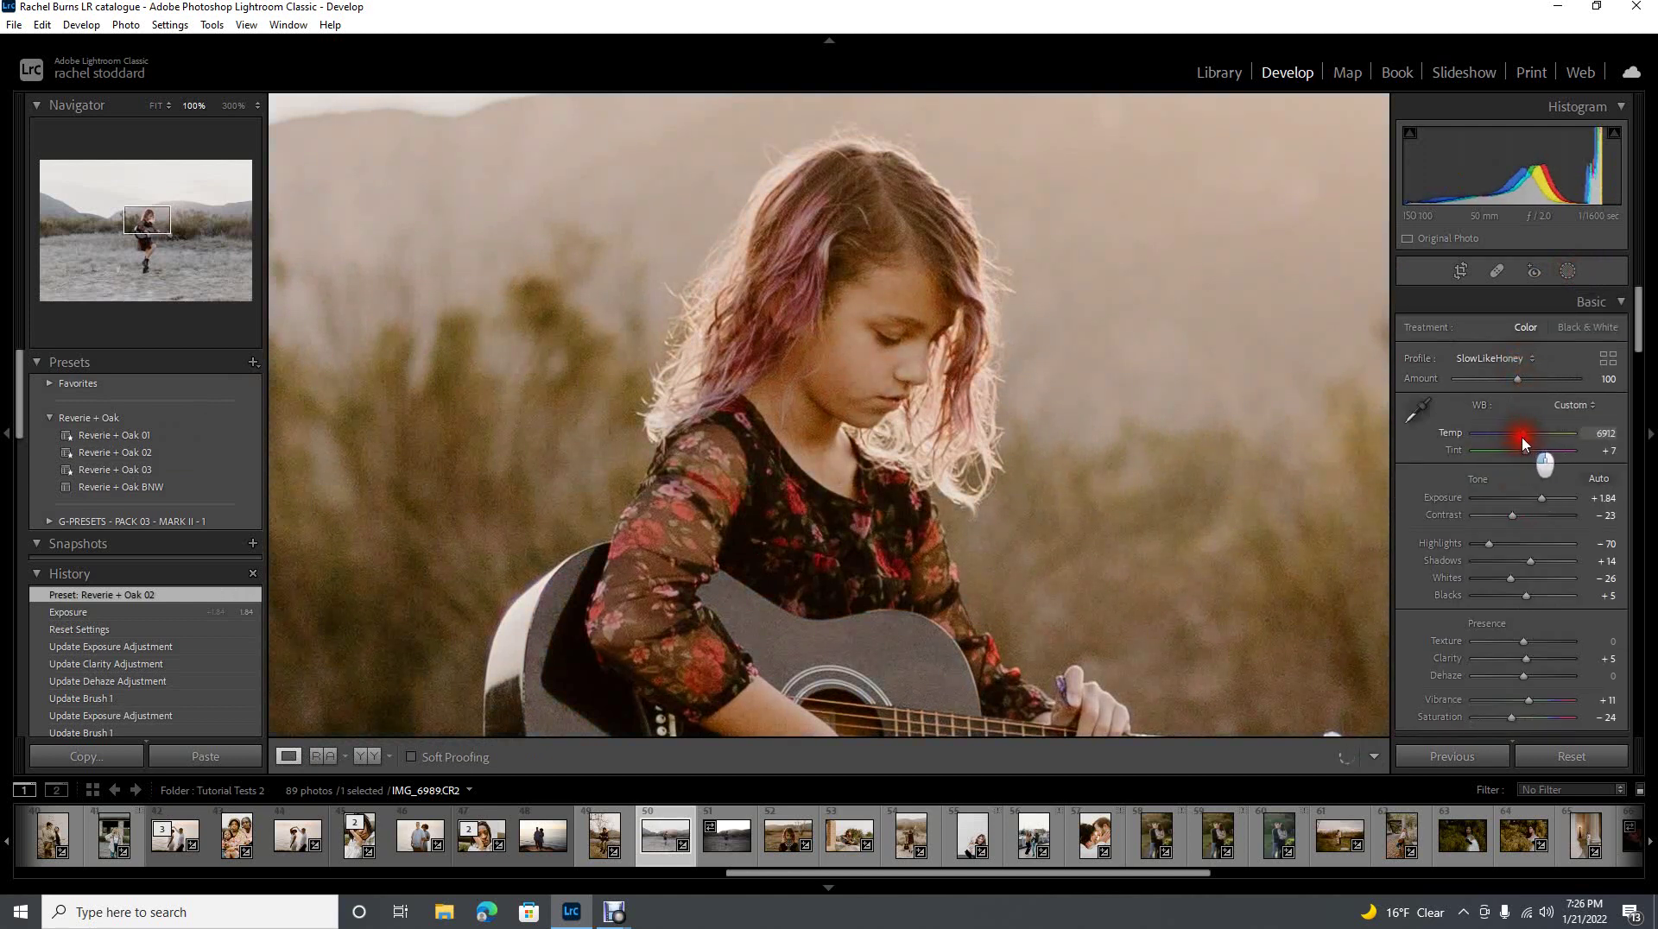
{"action": "left_click", "coordinate": [806, 382]}
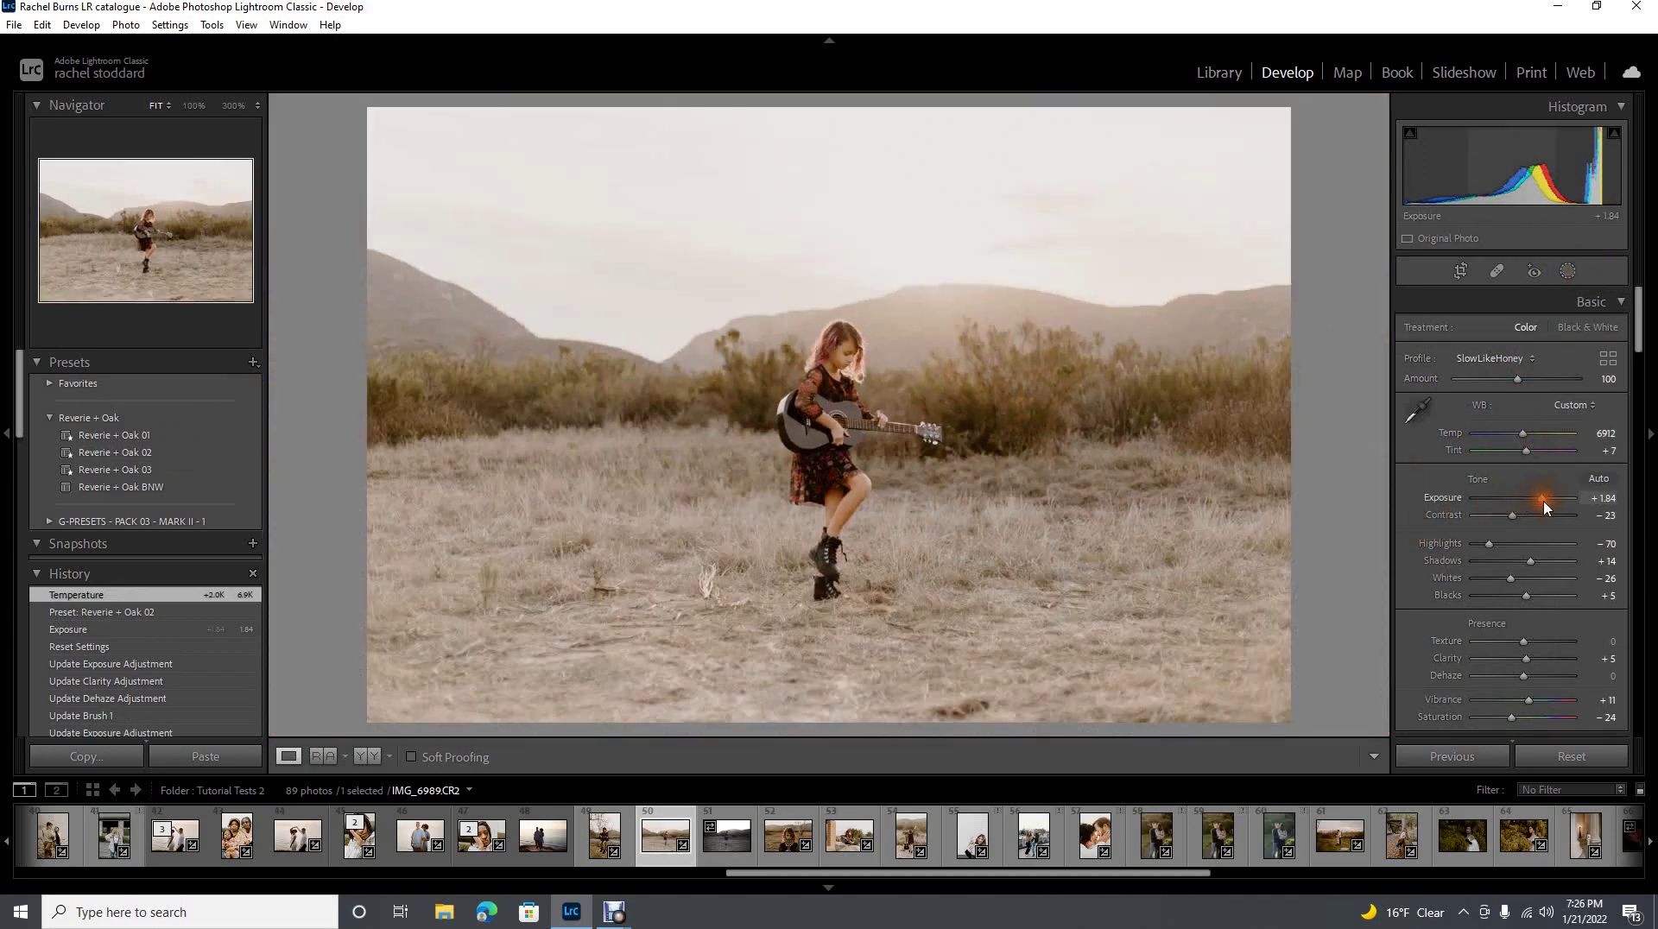
{"action": "left_click_drag", "start_coordinate": [1542, 502], "coordinate": [1538, 504]}
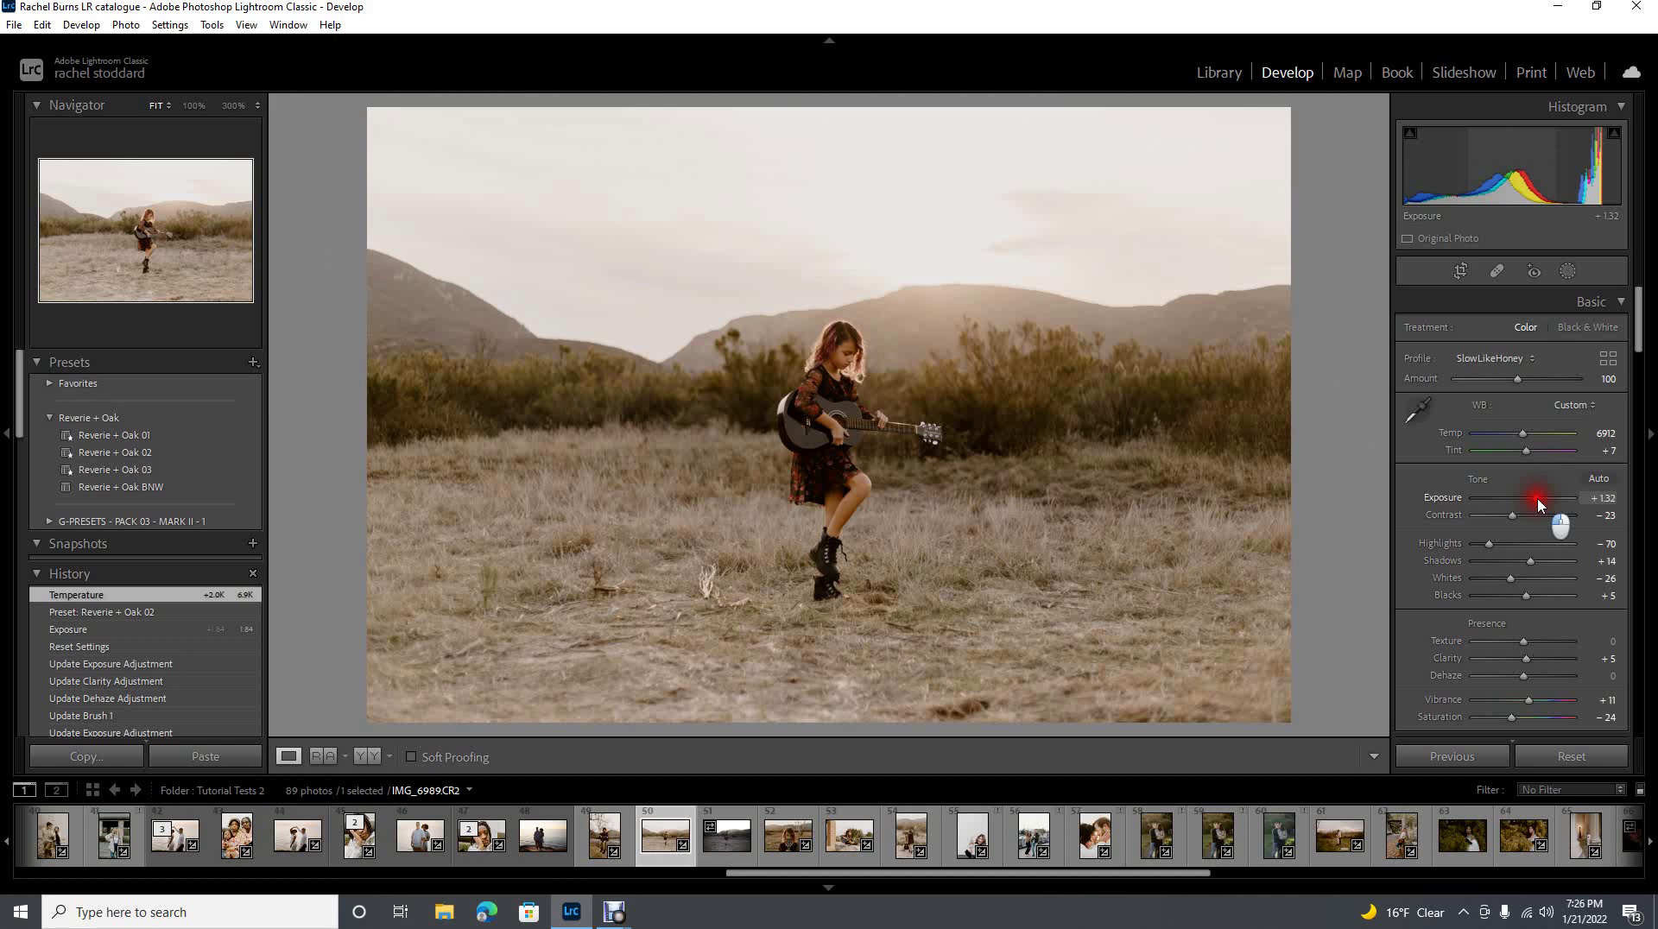
{"action": "left_click_drag", "start_coordinate": [1538, 504], "coordinate": [1537, 503]}
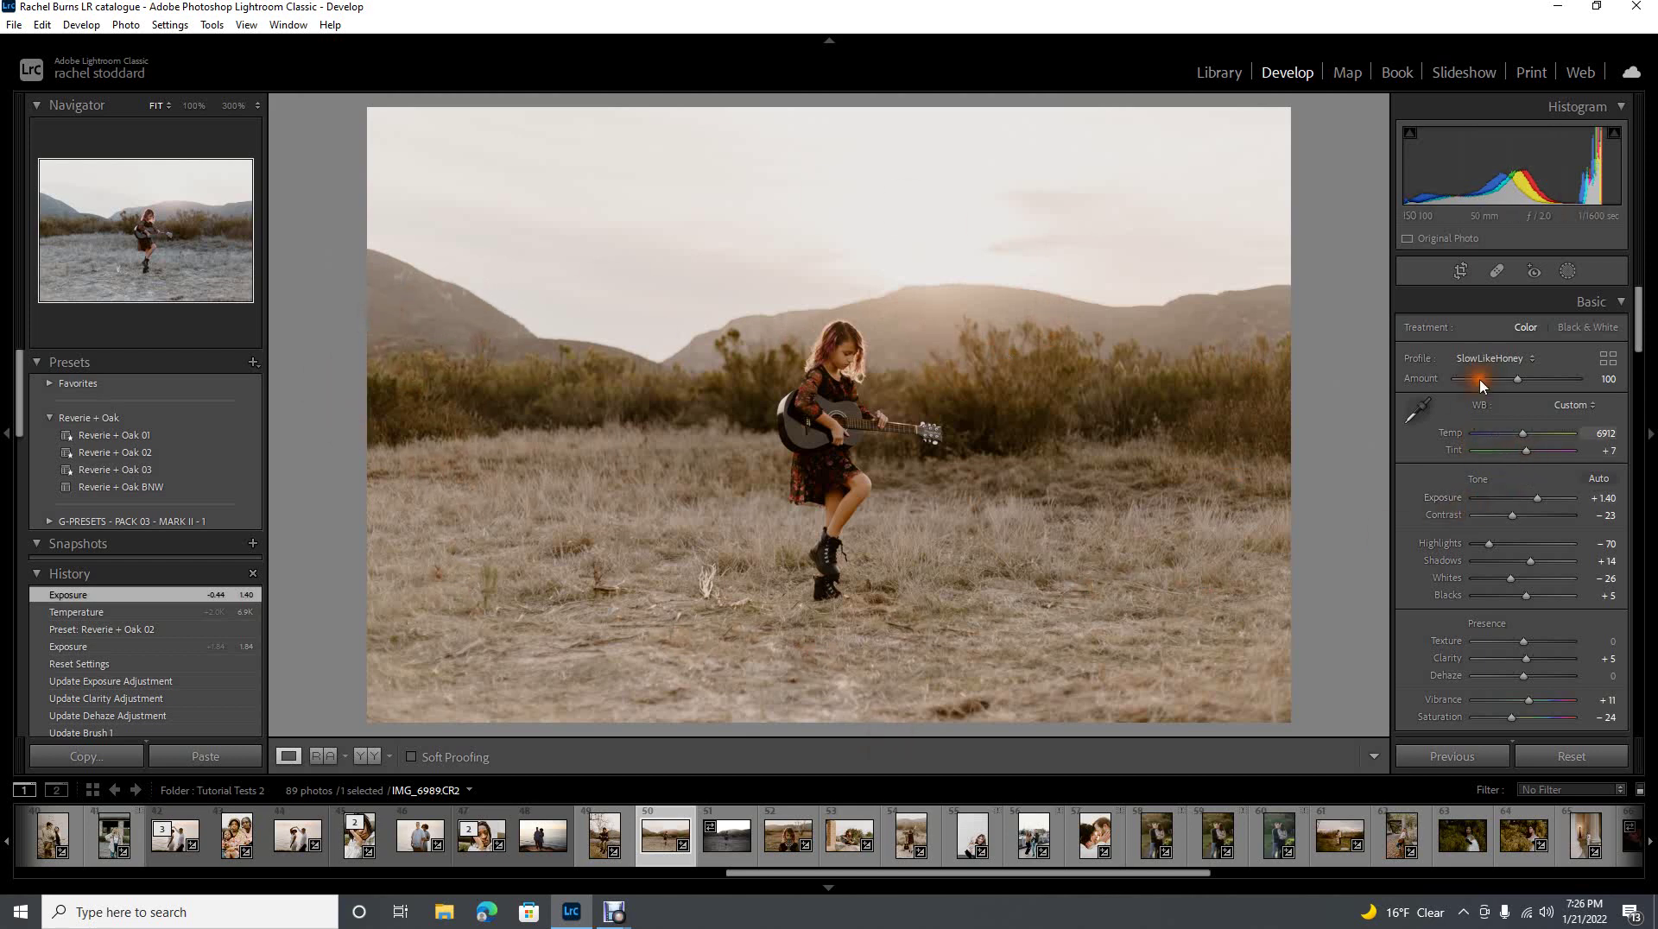
- Create a Select Subject mask of the girl and invert it to cover the background
{"action": "left_click", "coordinate": [1567, 273]}
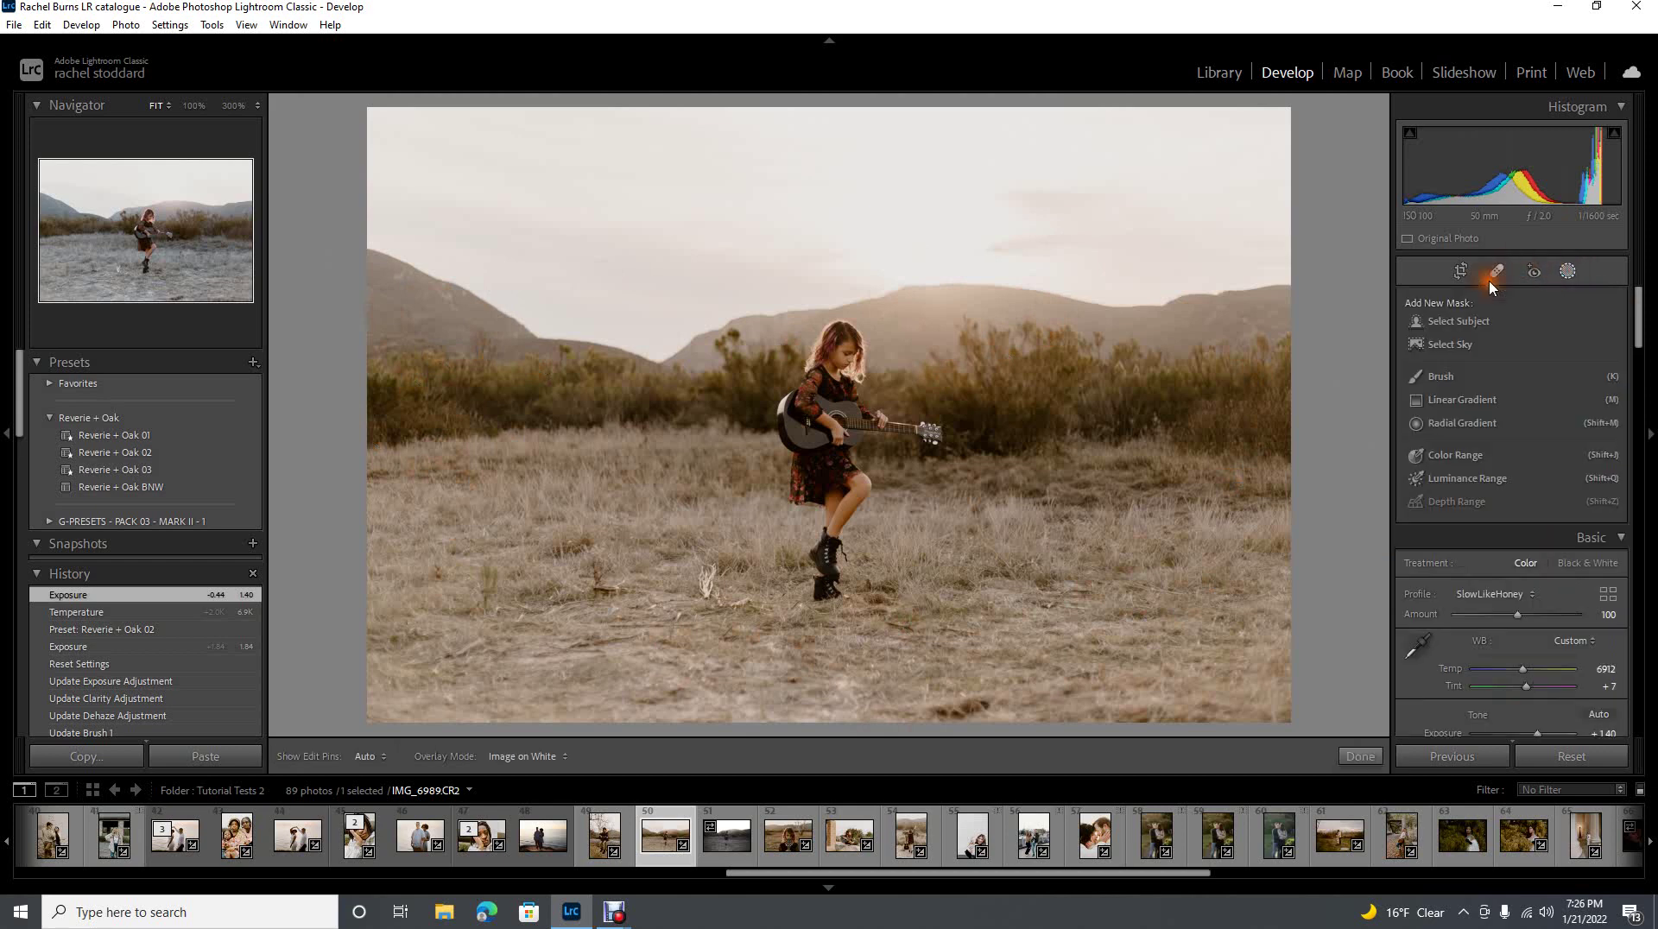
{"action": "left_click", "coordinate": [1448, 324]}
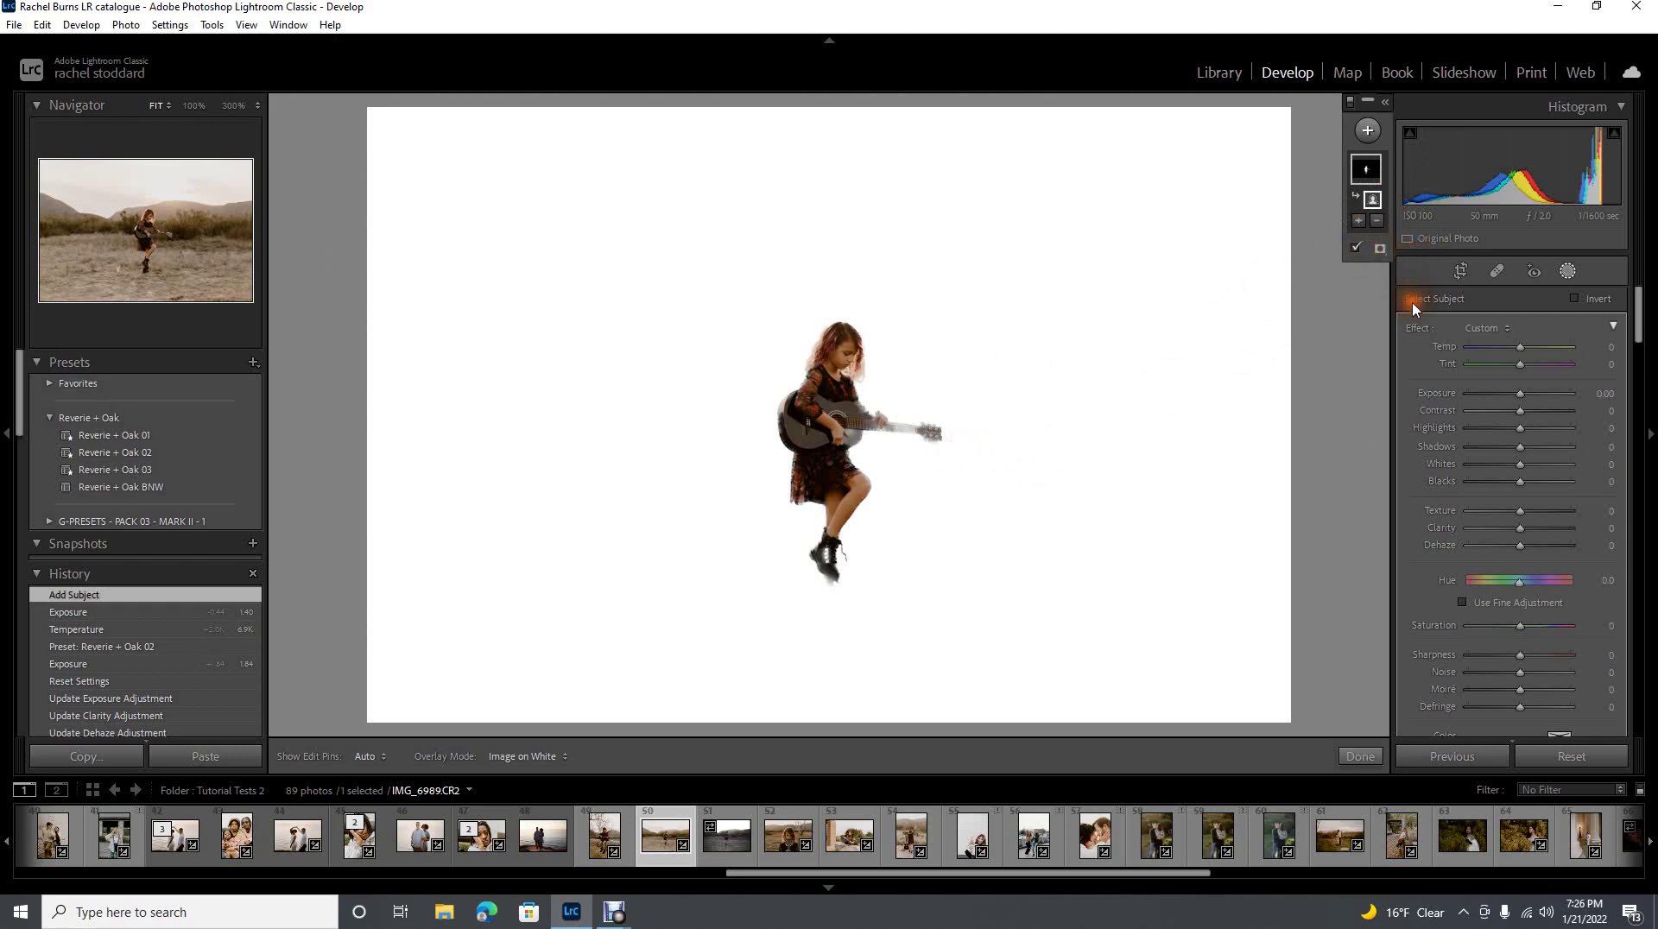
{"action": "left_click", "coordinate": [1575, 299]}
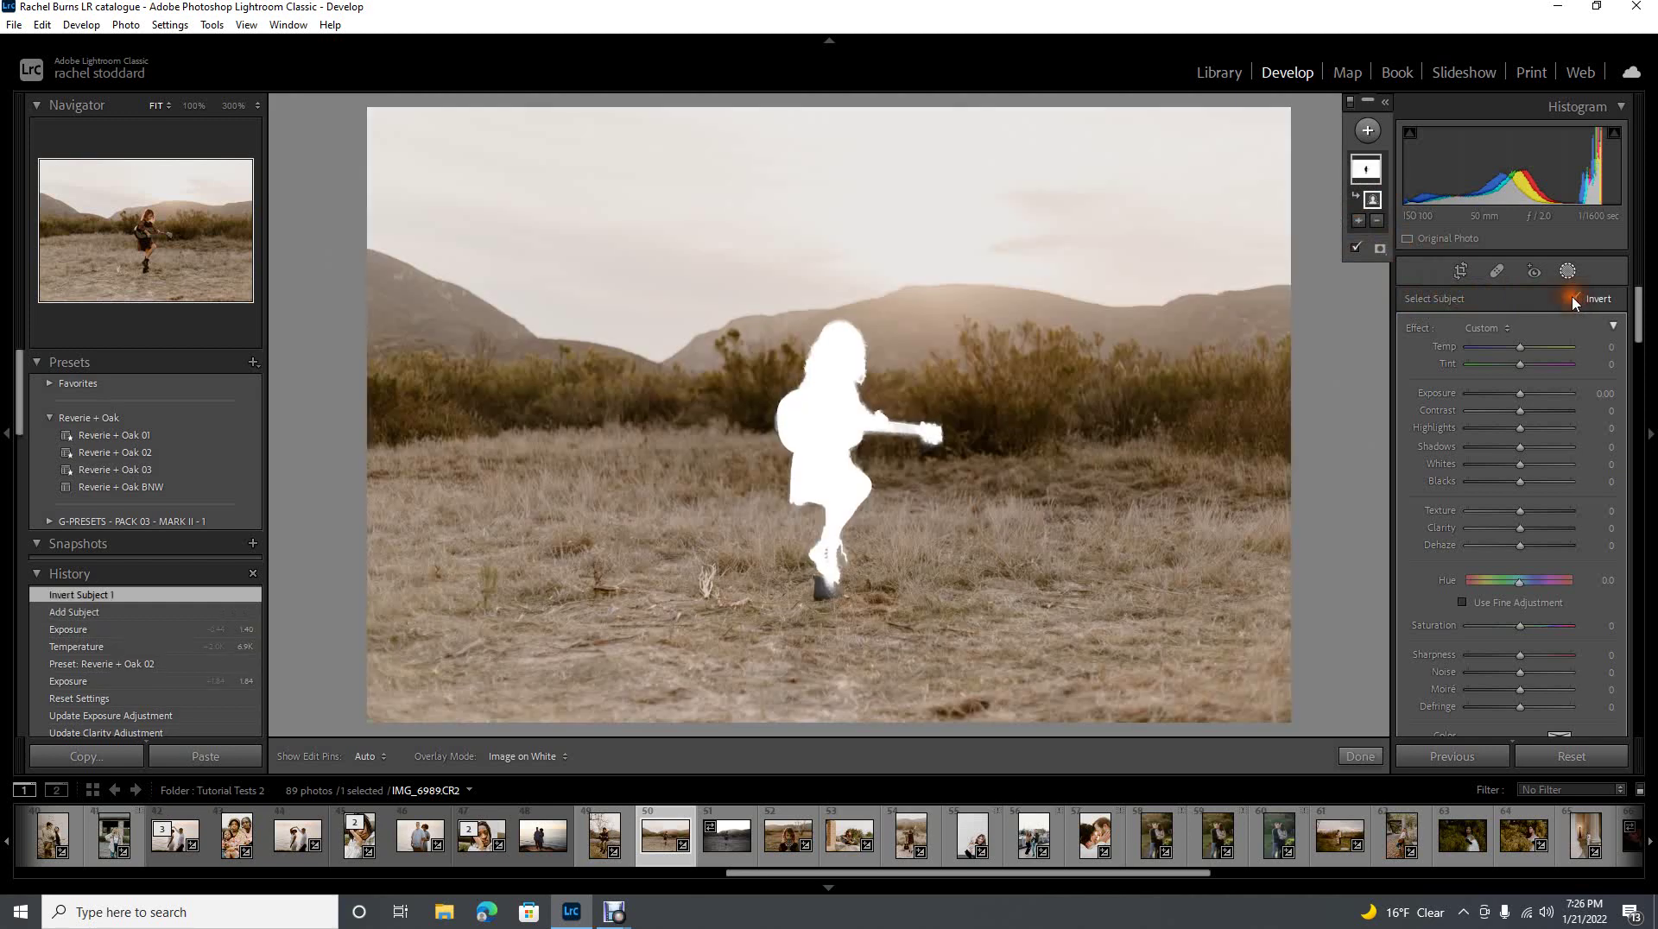
- Darken the masked background to Exposure -0.44 and add Dehaze 19
{"action": "double_click", "coordinate": [1521, 396]}
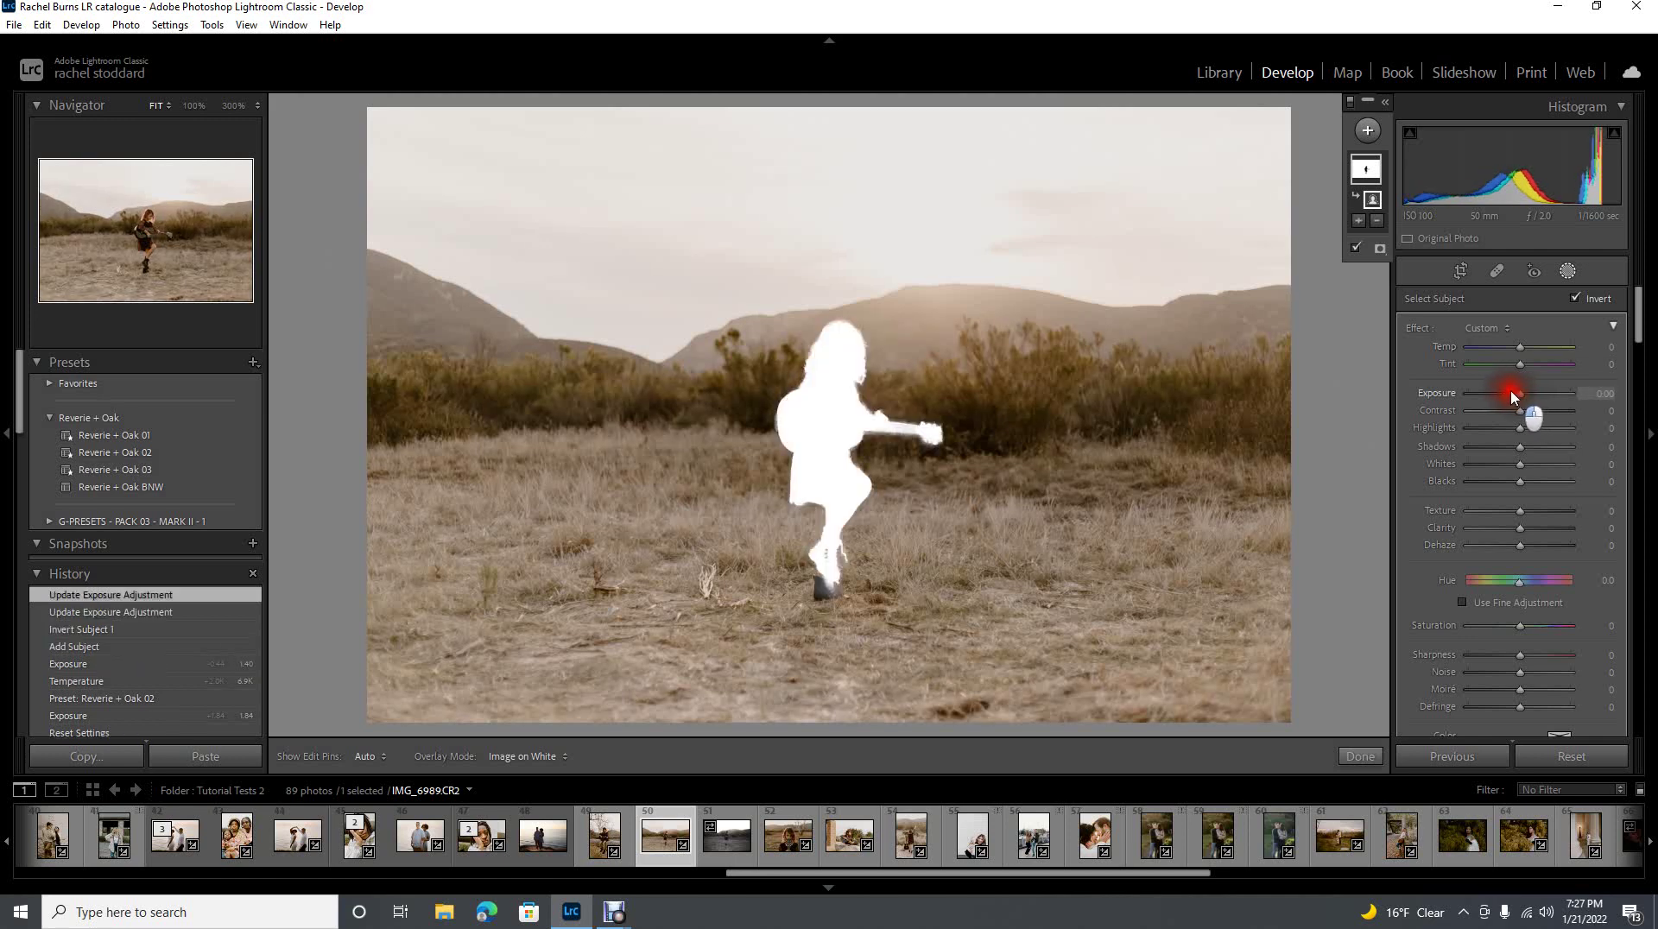
{"action": "left_click_drag", "start_coordinate": [1521, 398], "coordinate": [1516, 395]}
{"action": "left_click_drag", "start_coordinate": [1521, 546], "coordinate": [1525, 553]}
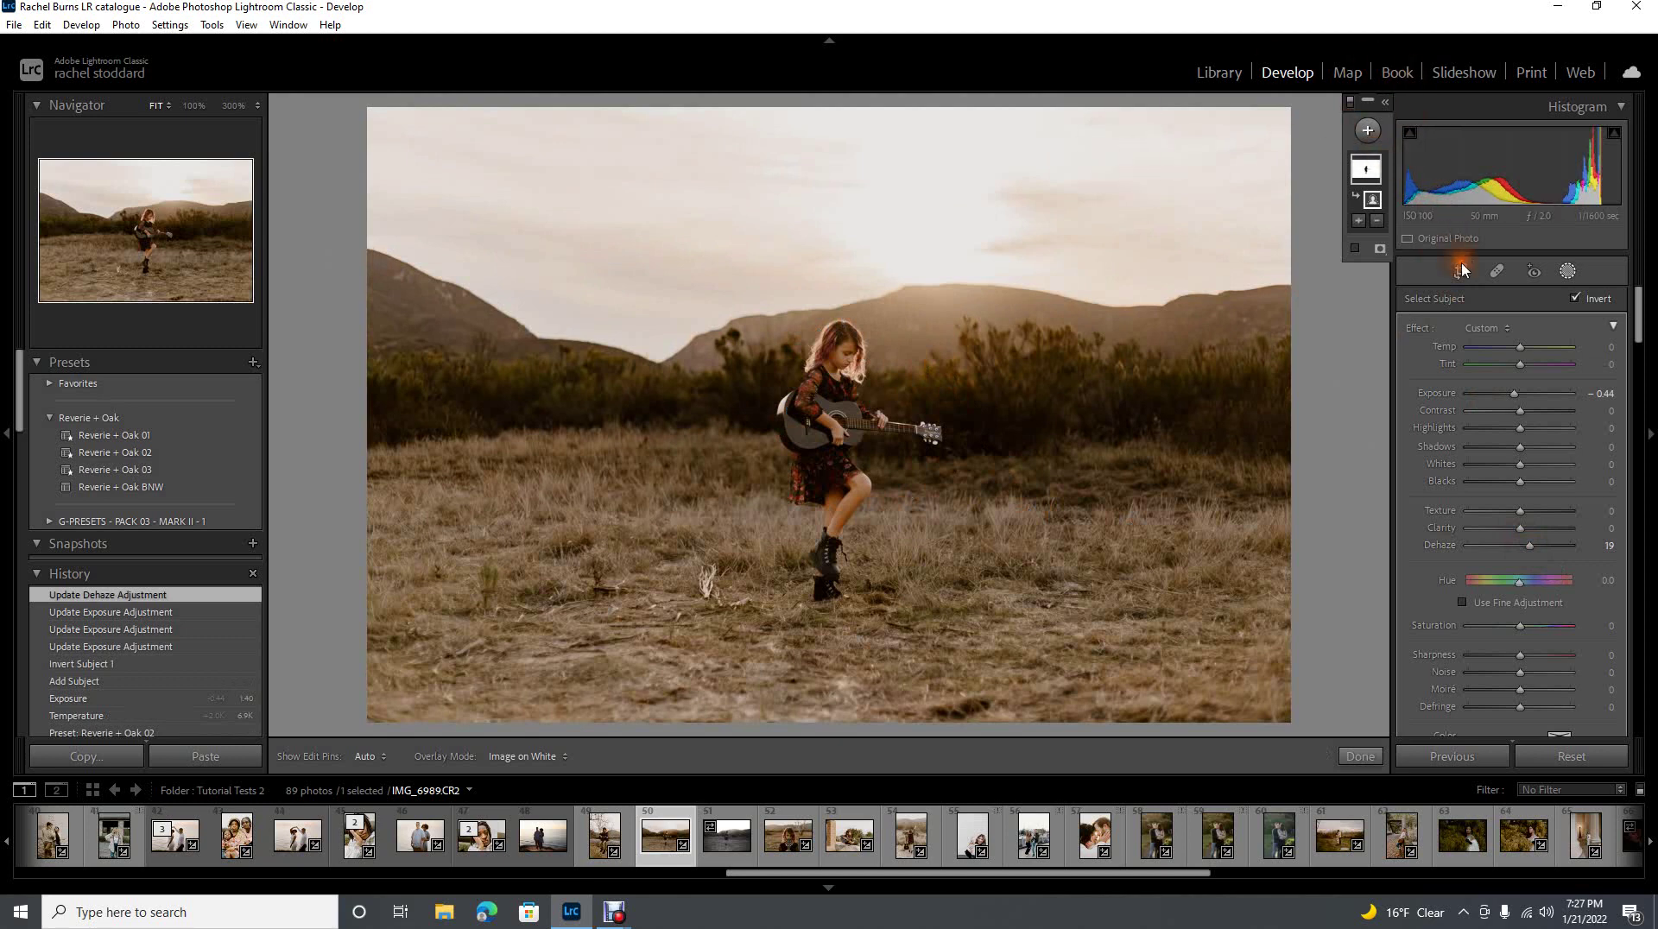
- Add a Select Sky mask and set its Dehaze to 31 and Exposure to -0.10
{"action": "left_click", "coordinate": [1366, 132]}
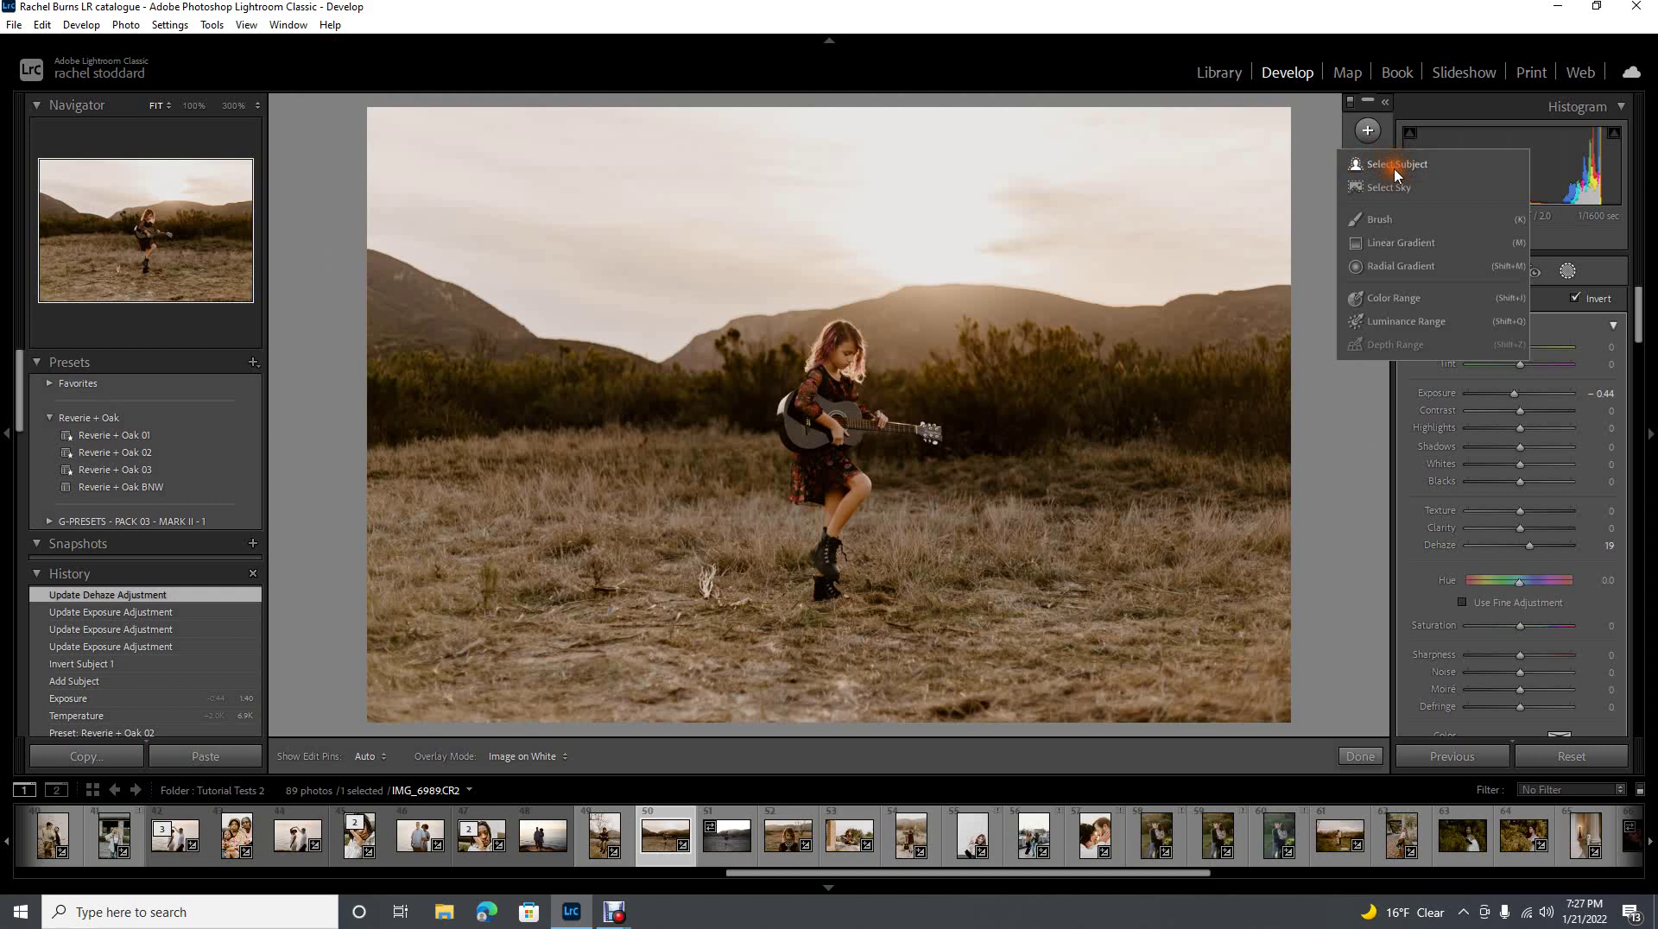
{"action": "left_click", "coordinate": [1392, 190]}
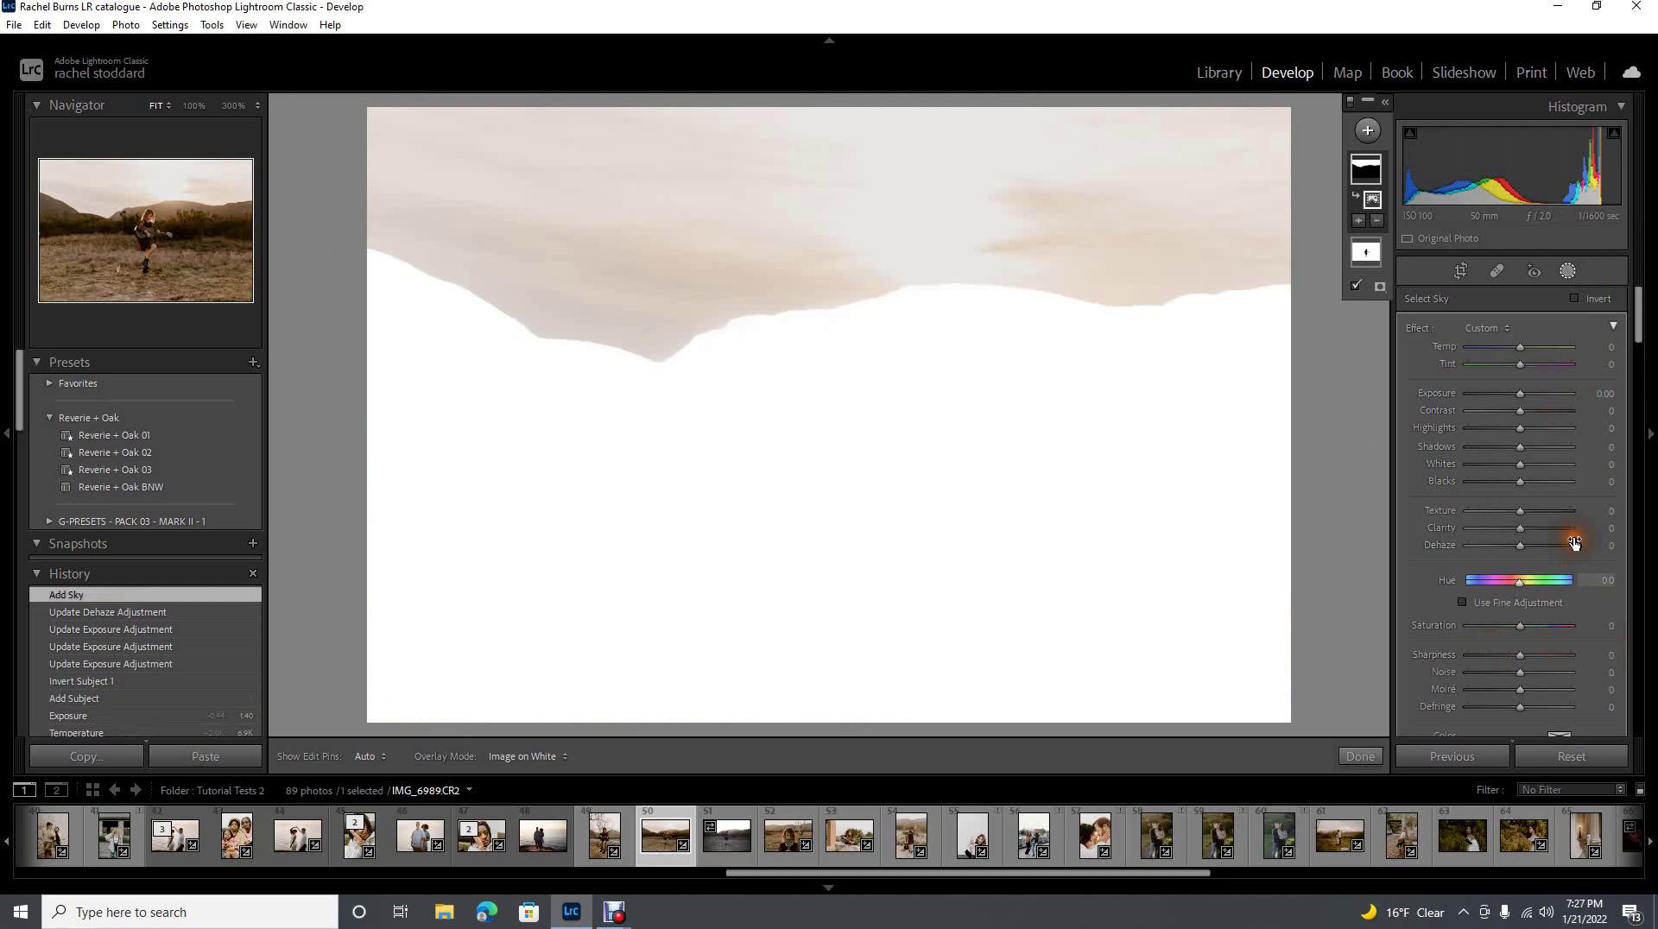
{"action": "left_click_drag", "start_coordinate": [1518, 544], "coordinate": [1603, 565]}
{"action": "mouse_move", "coordinate": [1518, 390]}
{"action": "left_mouse_down"}
{"action": "mouse_move", "coordinate": [1480, 393]}
{"action": "mouse_move", "coordinate": [1517, 406]}
{"action": "left_mouse_up"}
{"action": "mouse_move", "coordinate": [1571, 546]}
{"action": "left_mouse_down"}
{"action": "mouse_move", "coordinate": [1569, 562]}
{"action": "mouse_move", "coordinate": [1572, 544]}
{"action": "mouse_move", "coordinate": [1541, 557]}
{"action": "left_mouse_up"}
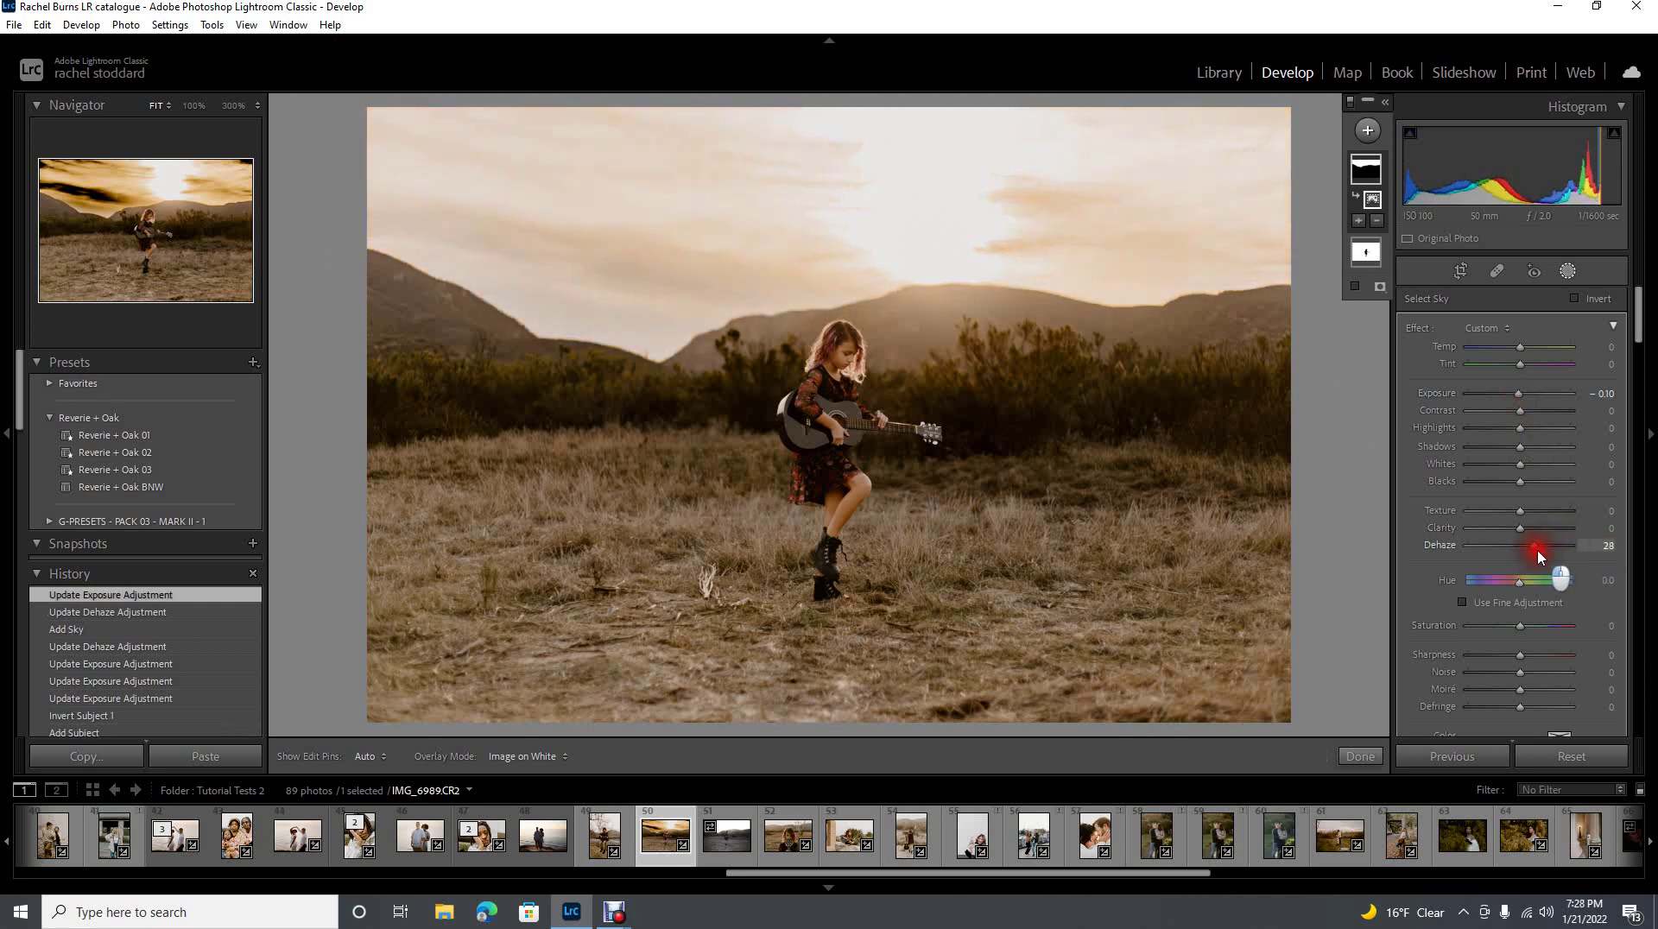
{"action": "left_click_drag", "start_coordinate": [1539, 556], "coordinate": [1537, 553]}
{"action": "left_click_drag", "start_coordinate": [1540, 557], "coordinate": [1540, 557]}
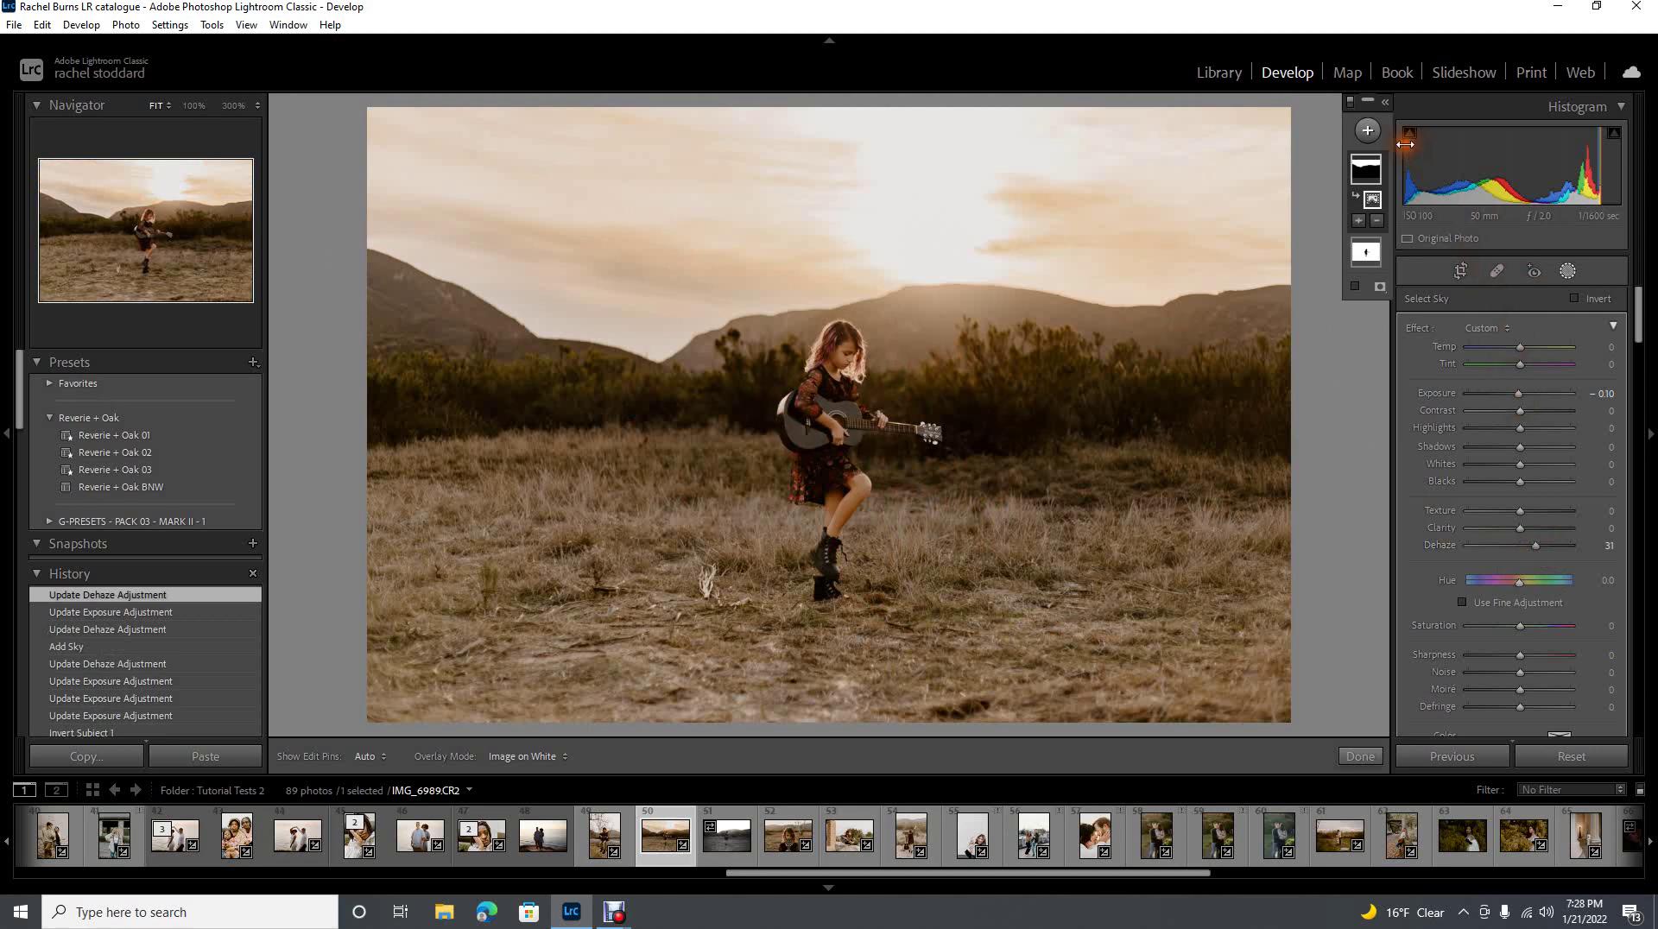
- Add a new Select Subject mask and intersect it with a Color Range
{"action": "left_click", "coordinate": [1366, 130]}
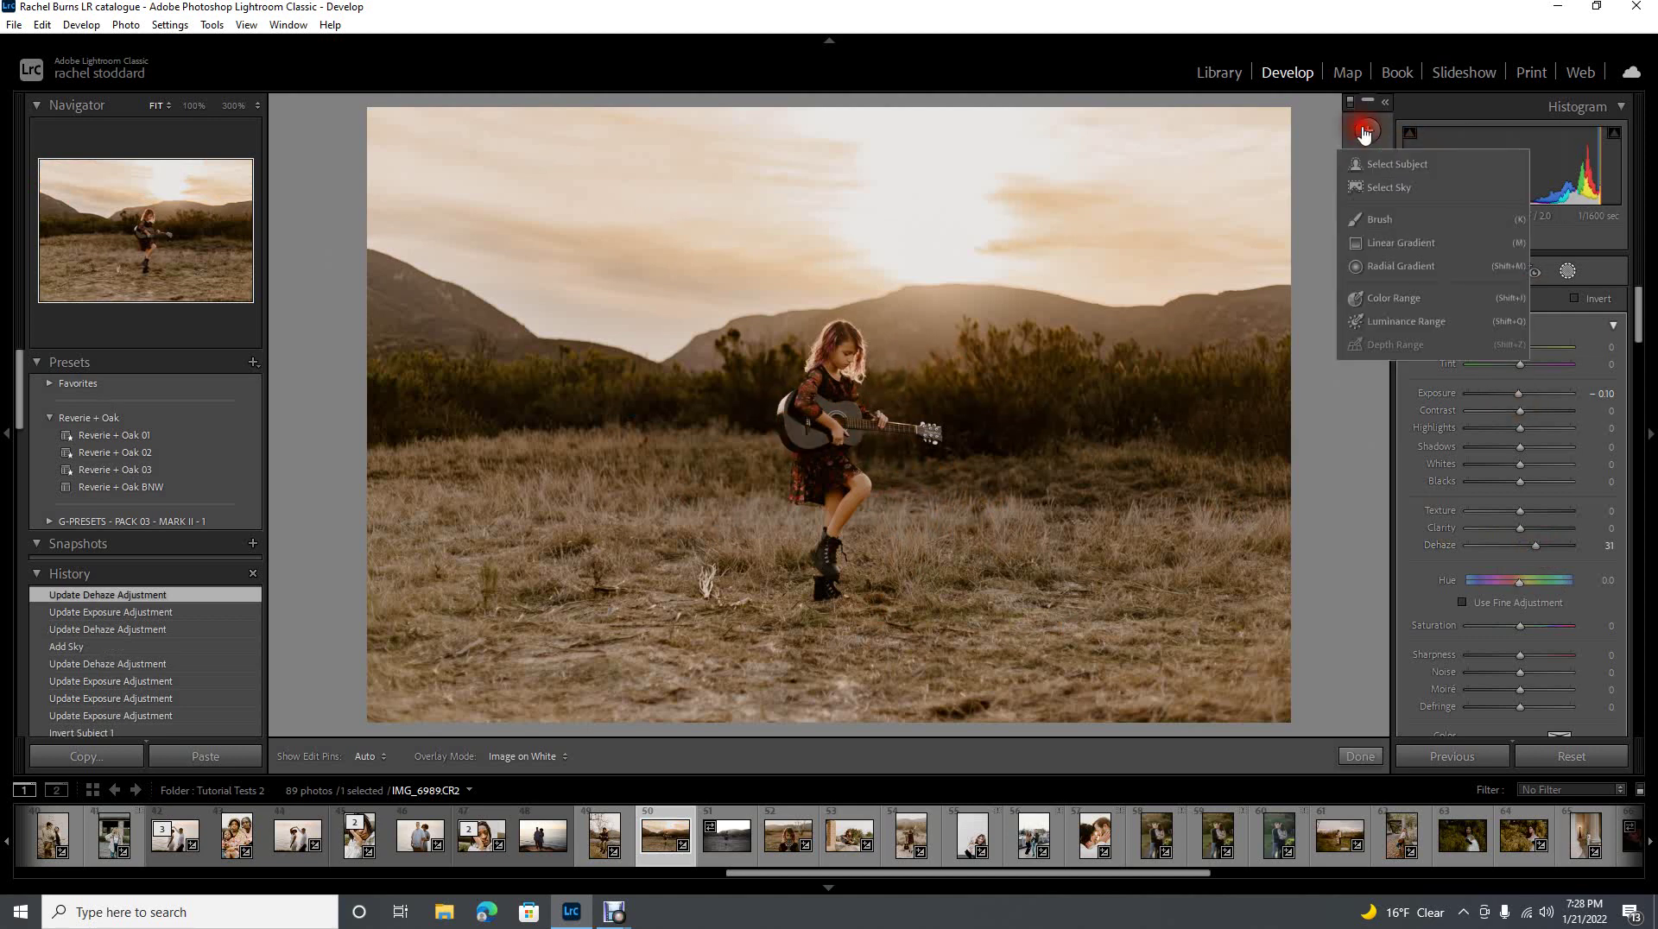
{"action": "left_click", "coordinate": [1399, 165]}
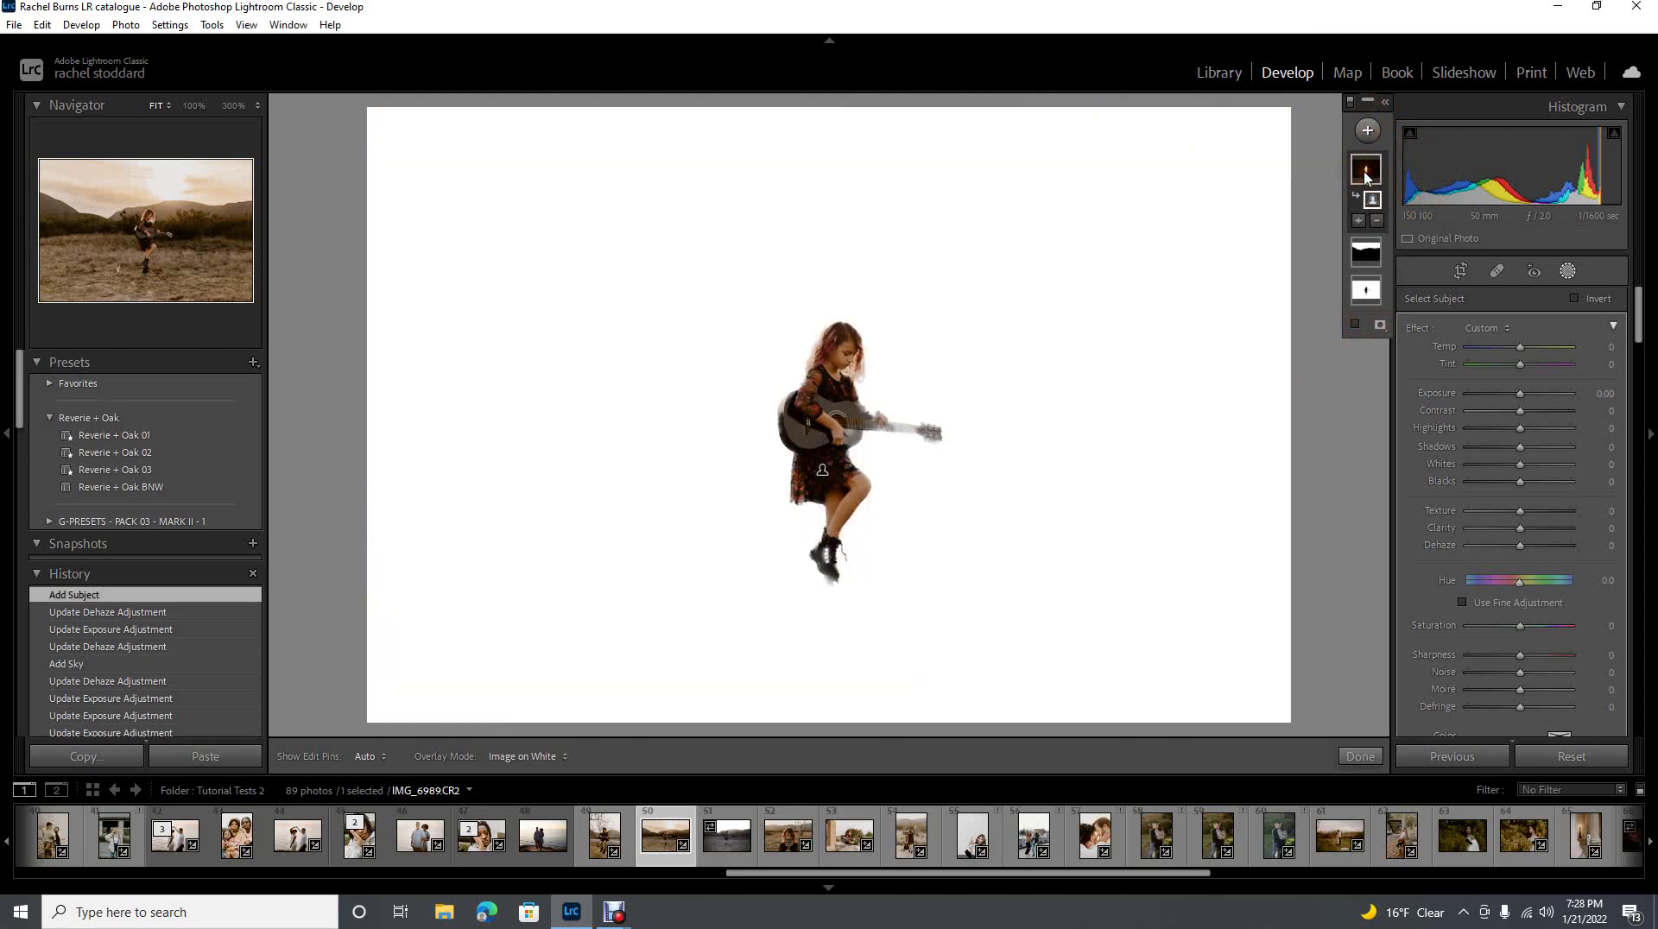
{"action": "right_click", "coordinate": [1365, 177]}
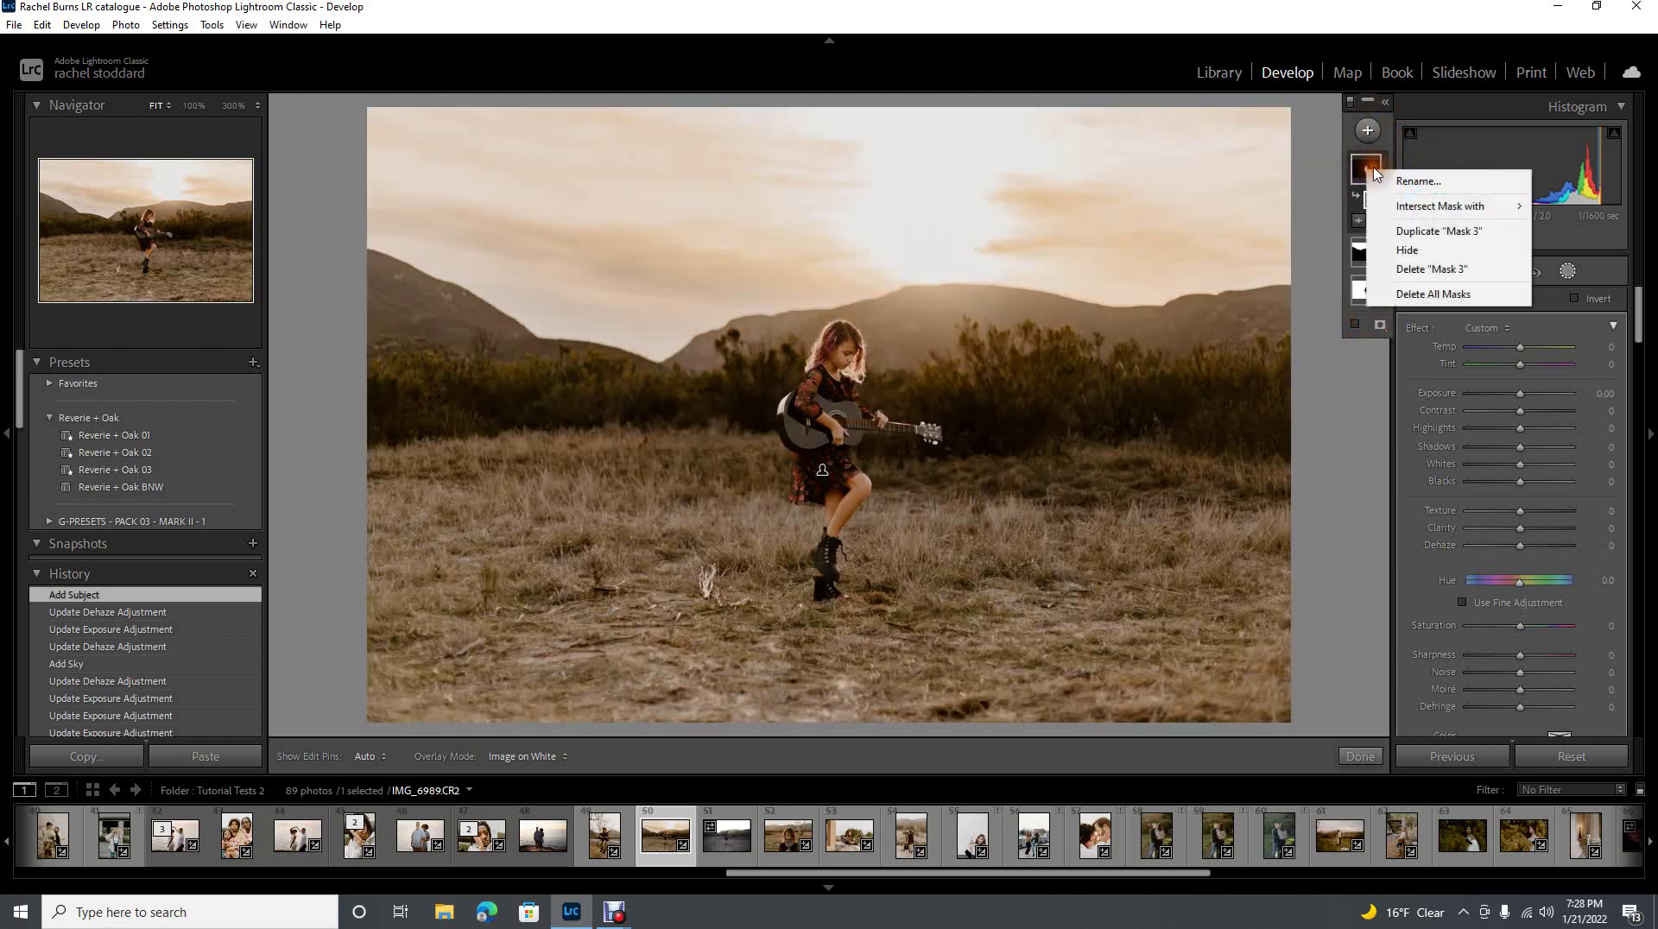
{"action": "mouse_move", "coordinate": [1408, 212]}
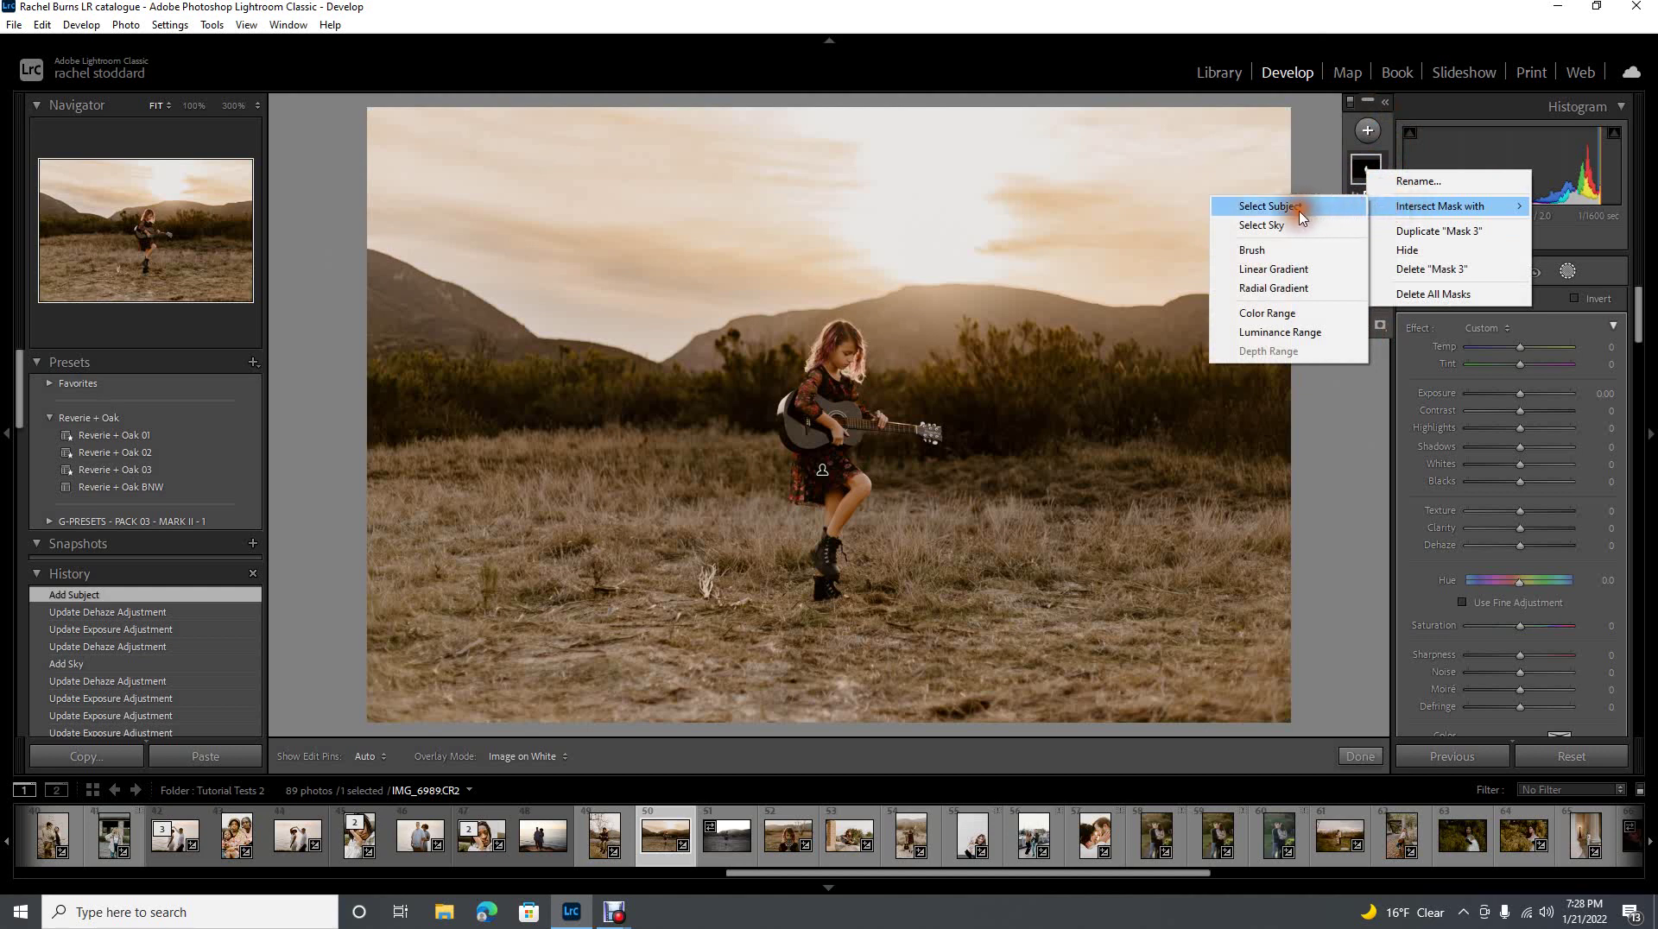
{"action": "left_click", "coordinate": [1260, 314]}
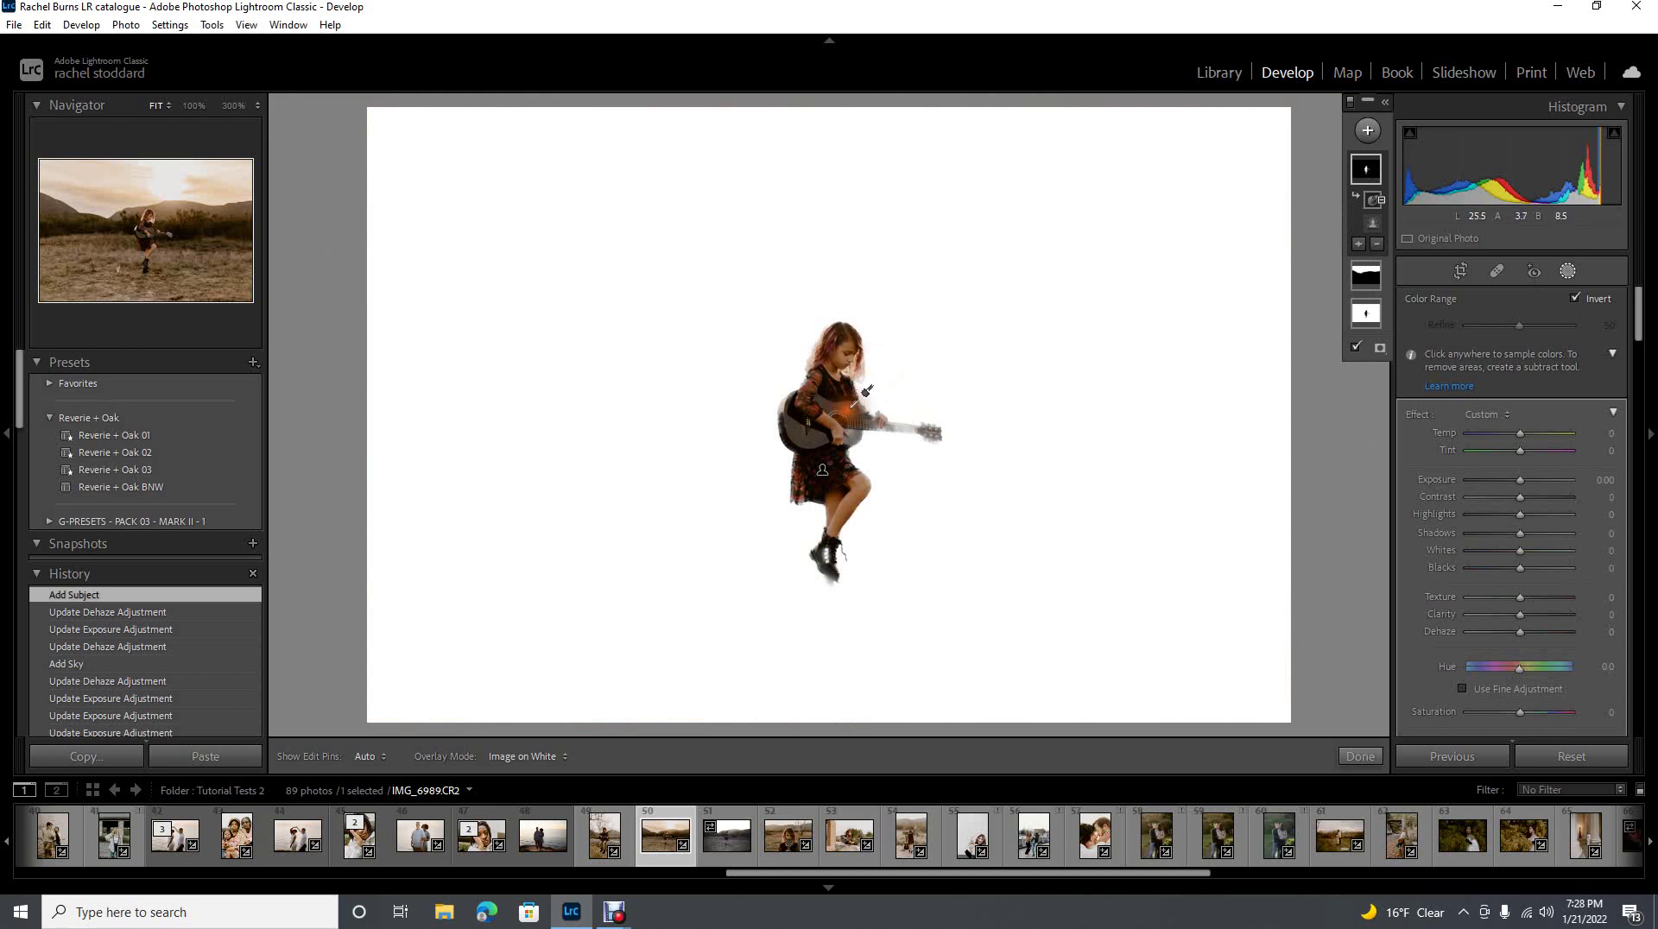
- Sample the guitar's colour for the range and tighten Refine to 7
{"action": "left_click", "coordinate": [849, 407]}
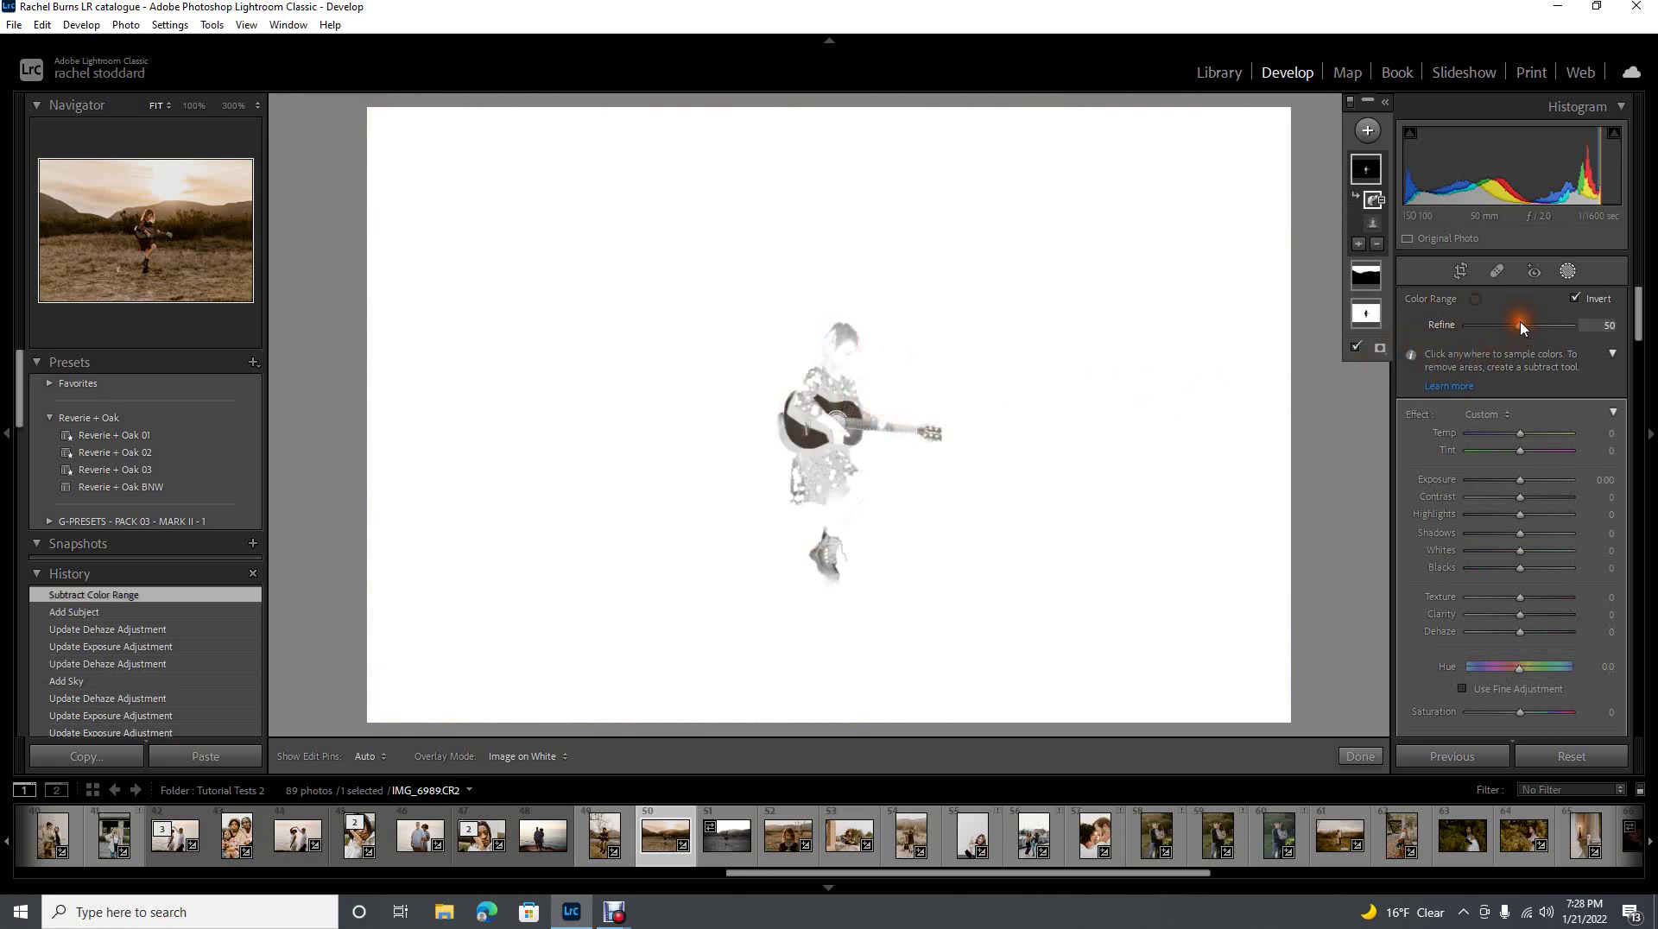
{"action": "left_click_drag", "start_coordinate": [1516, 328], "coordinate": [1508, 331]}
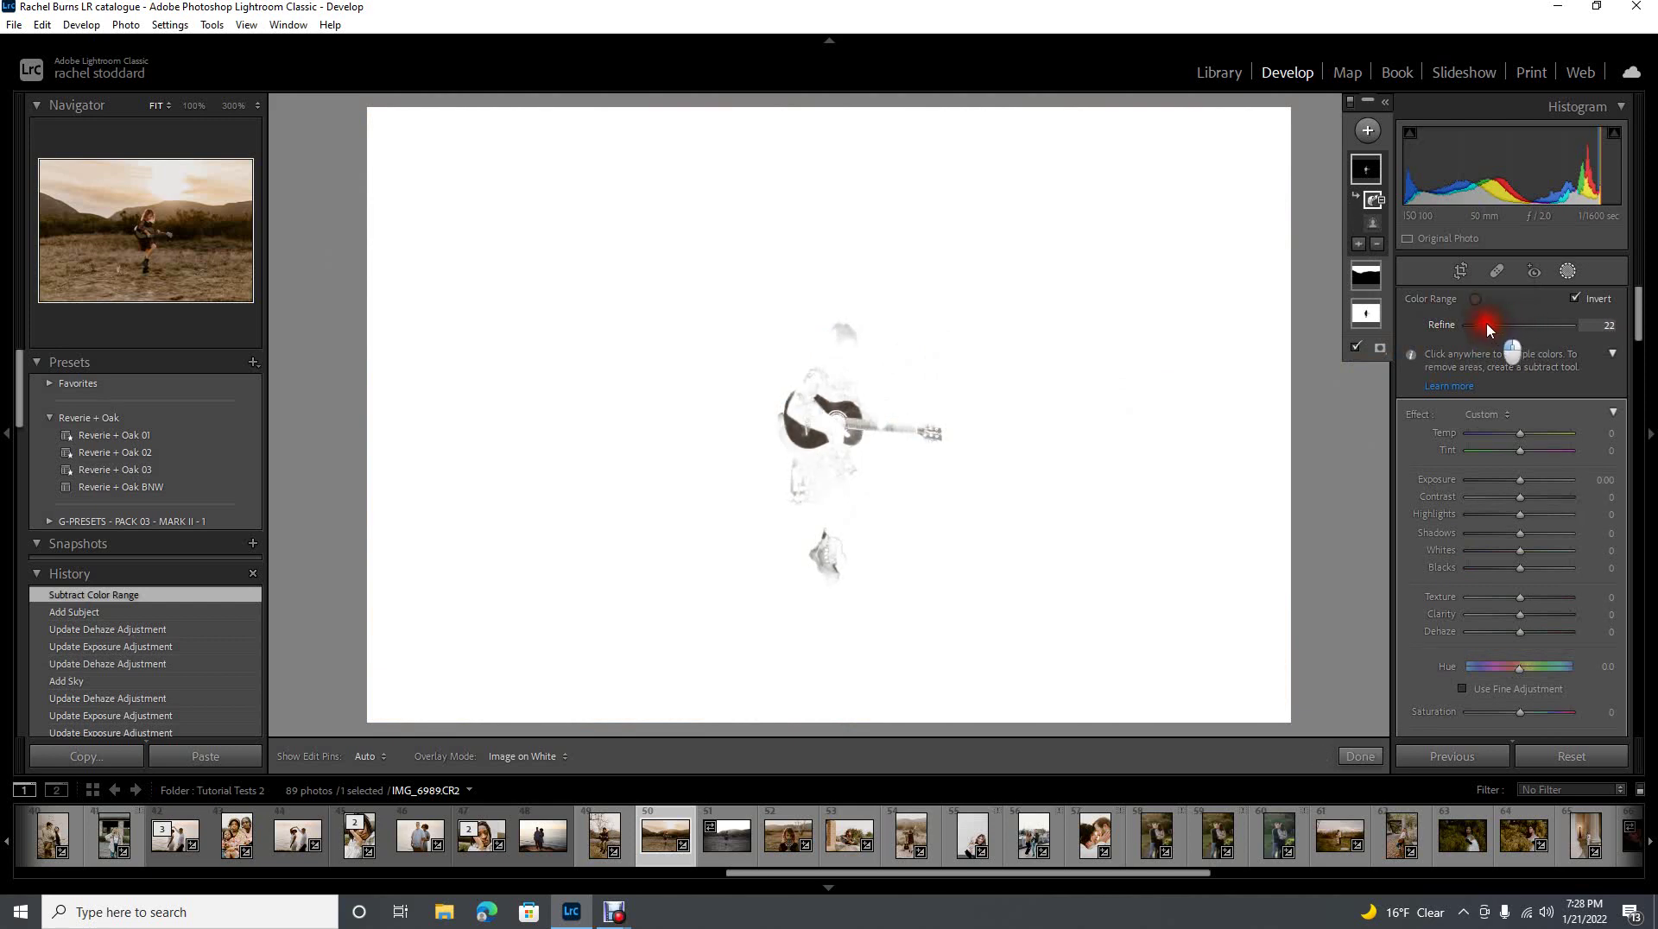
{"action": "left_click_drag", "start_coordinate": [1483, 325], "coordinate": [1475, 324]}
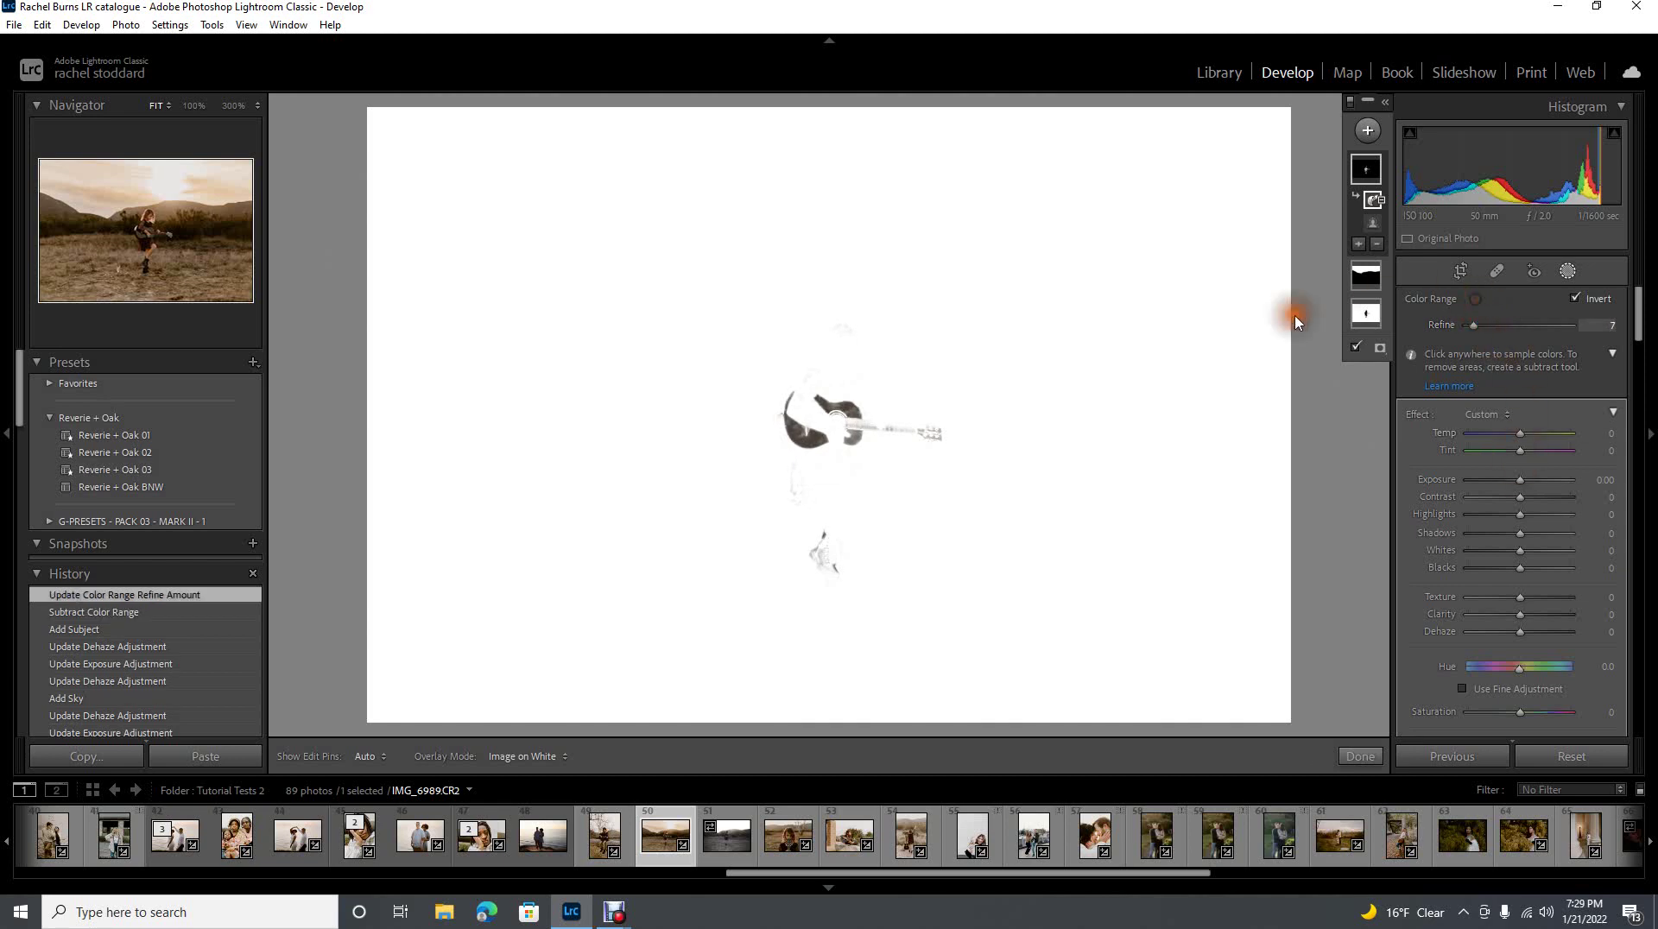
- With the overlay hidden, set Exposure 0.57, Highlights 68, Texture -26, Clarity 55, Dehaze 11
{"action": "left_click", "coordinate": [1359, 350]}
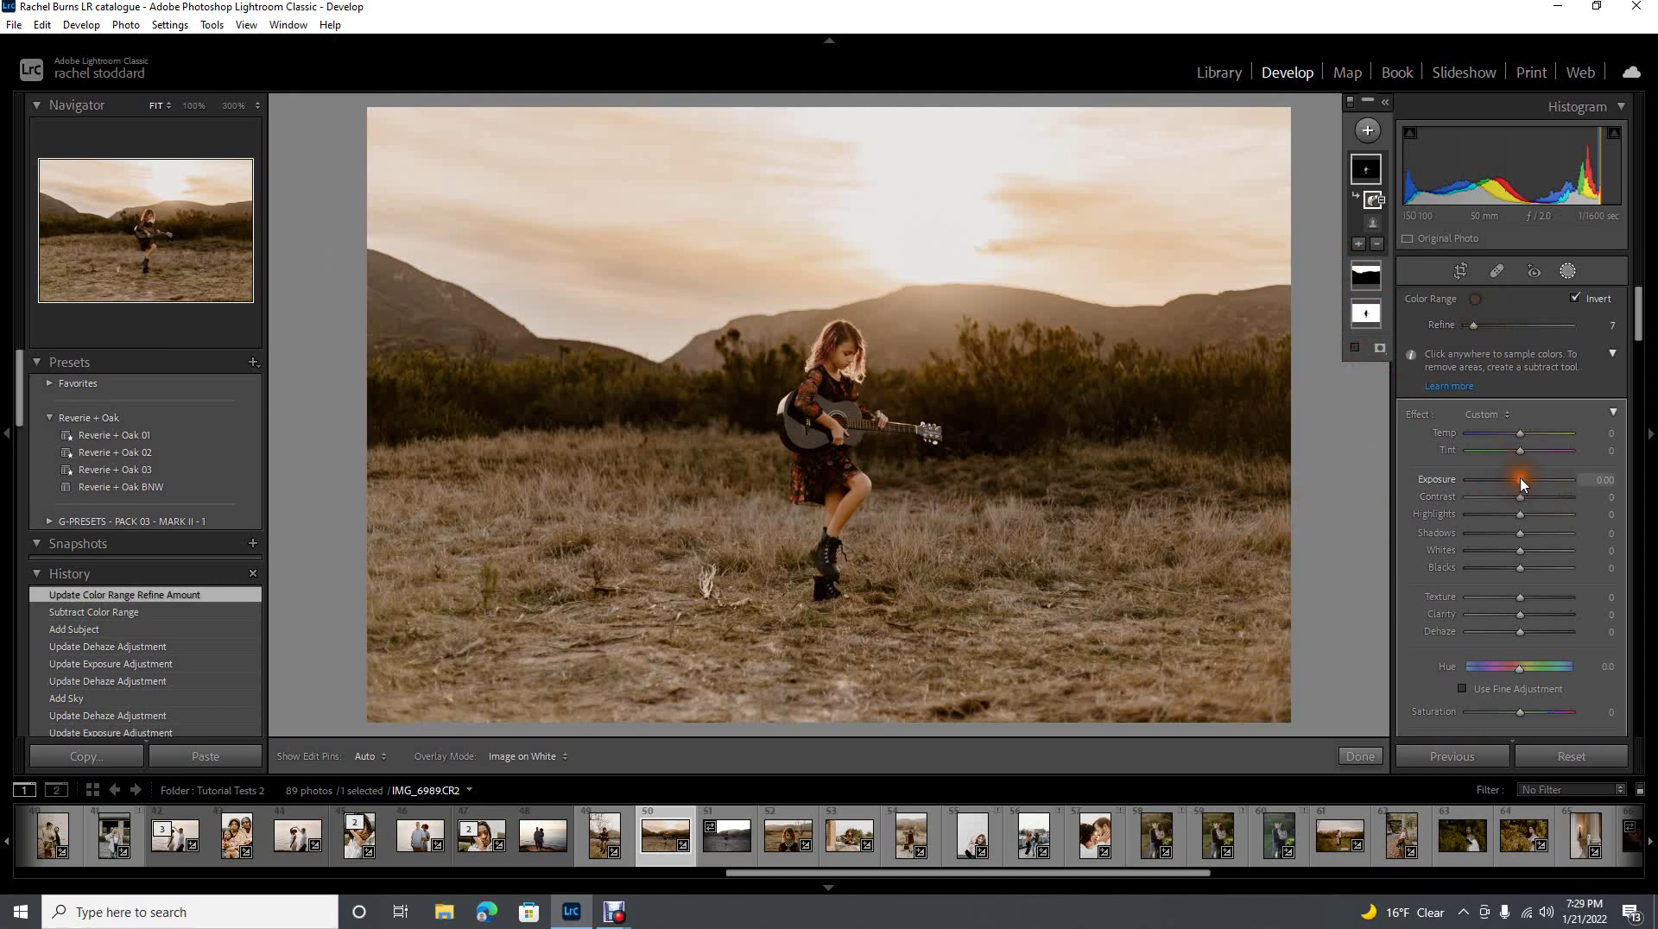
{"action": "left_click_drag", "start_coordinate": [1522, 485], "coordinate": [1526, 486]}
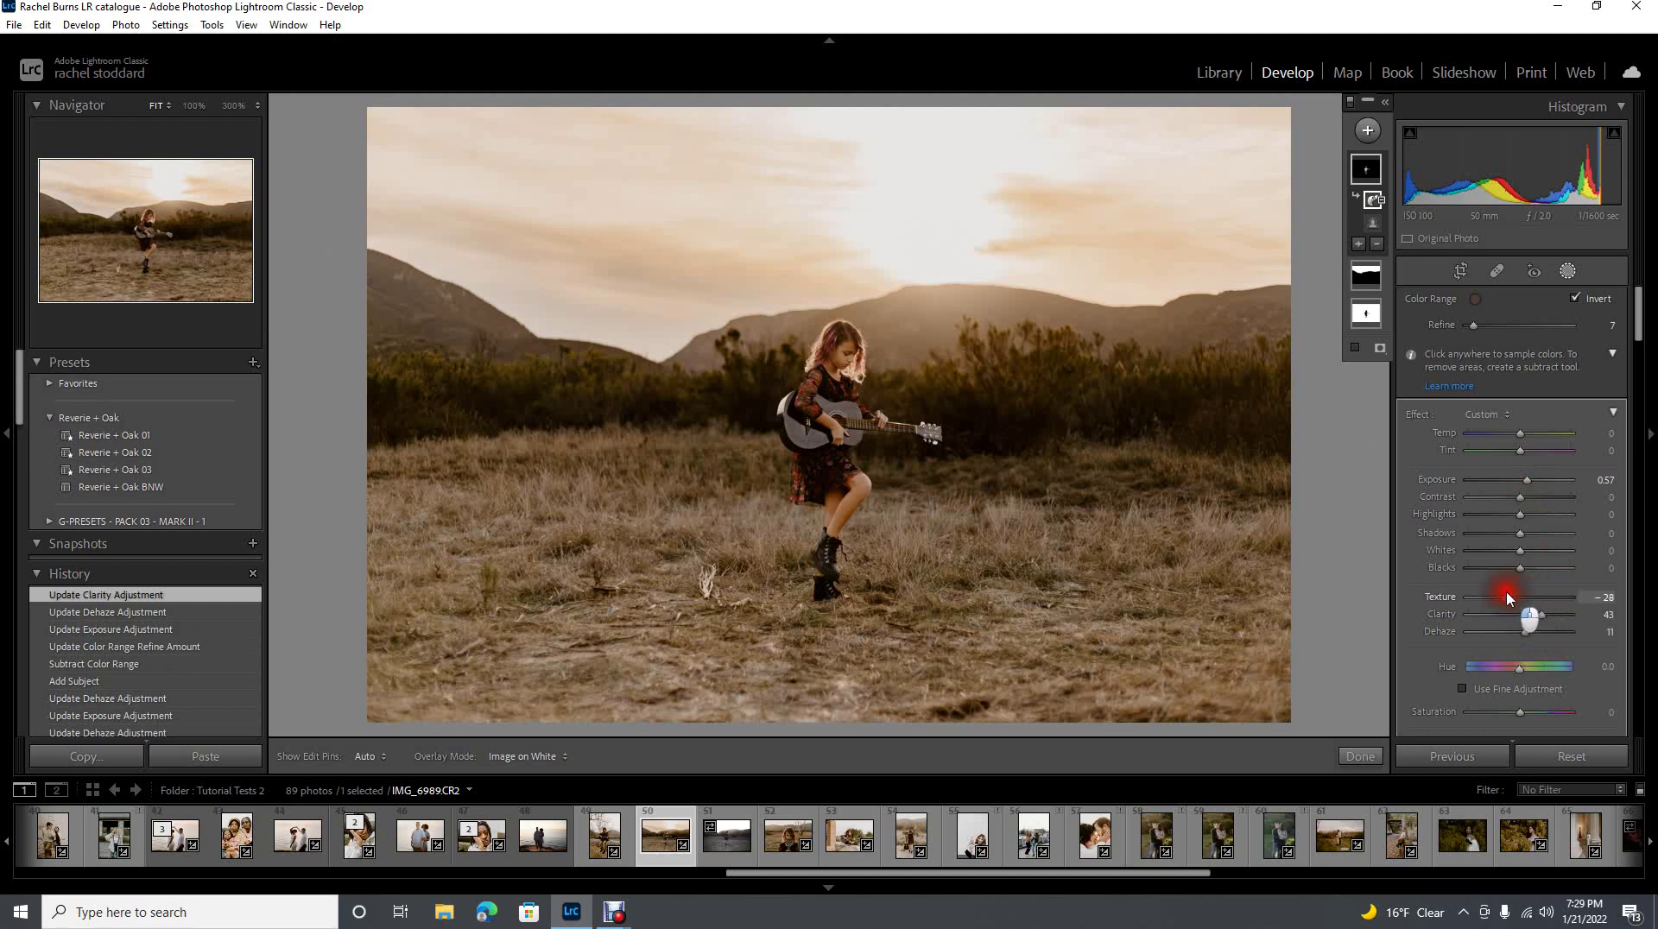
{"action": "left_click_drag", "start_coordinate": [1506, 596], "coordinate": [1508, 596]}
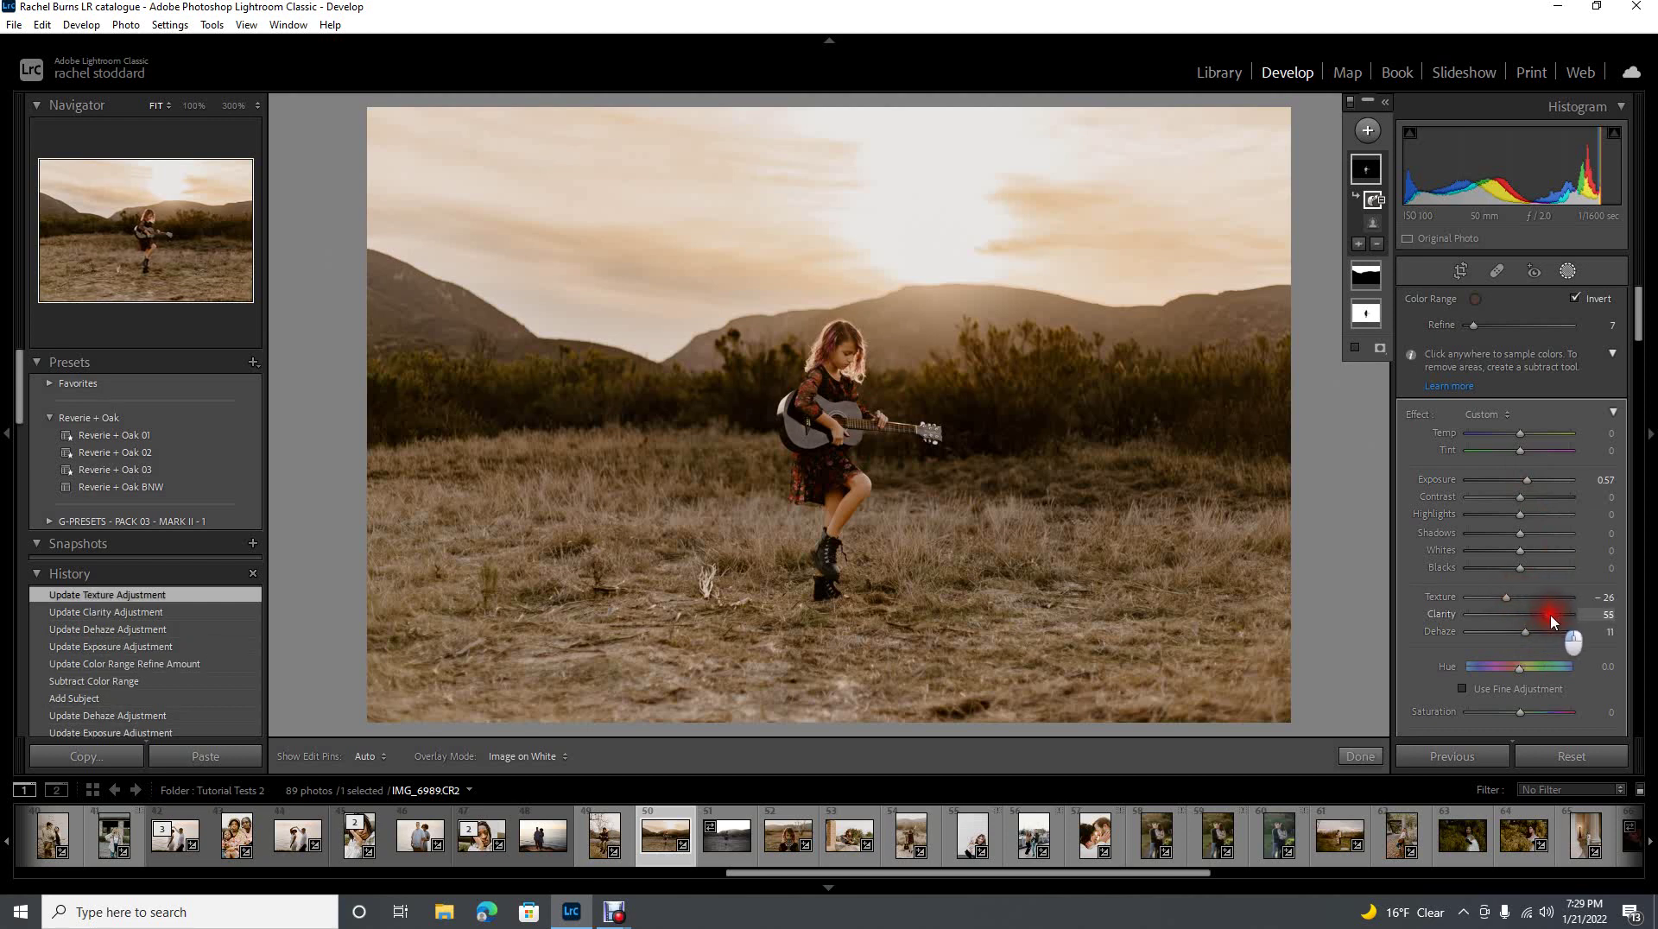
{"action": "left_click_drag", "start_coordinate": [1522, 514], "coordinate": [1552, 534]}
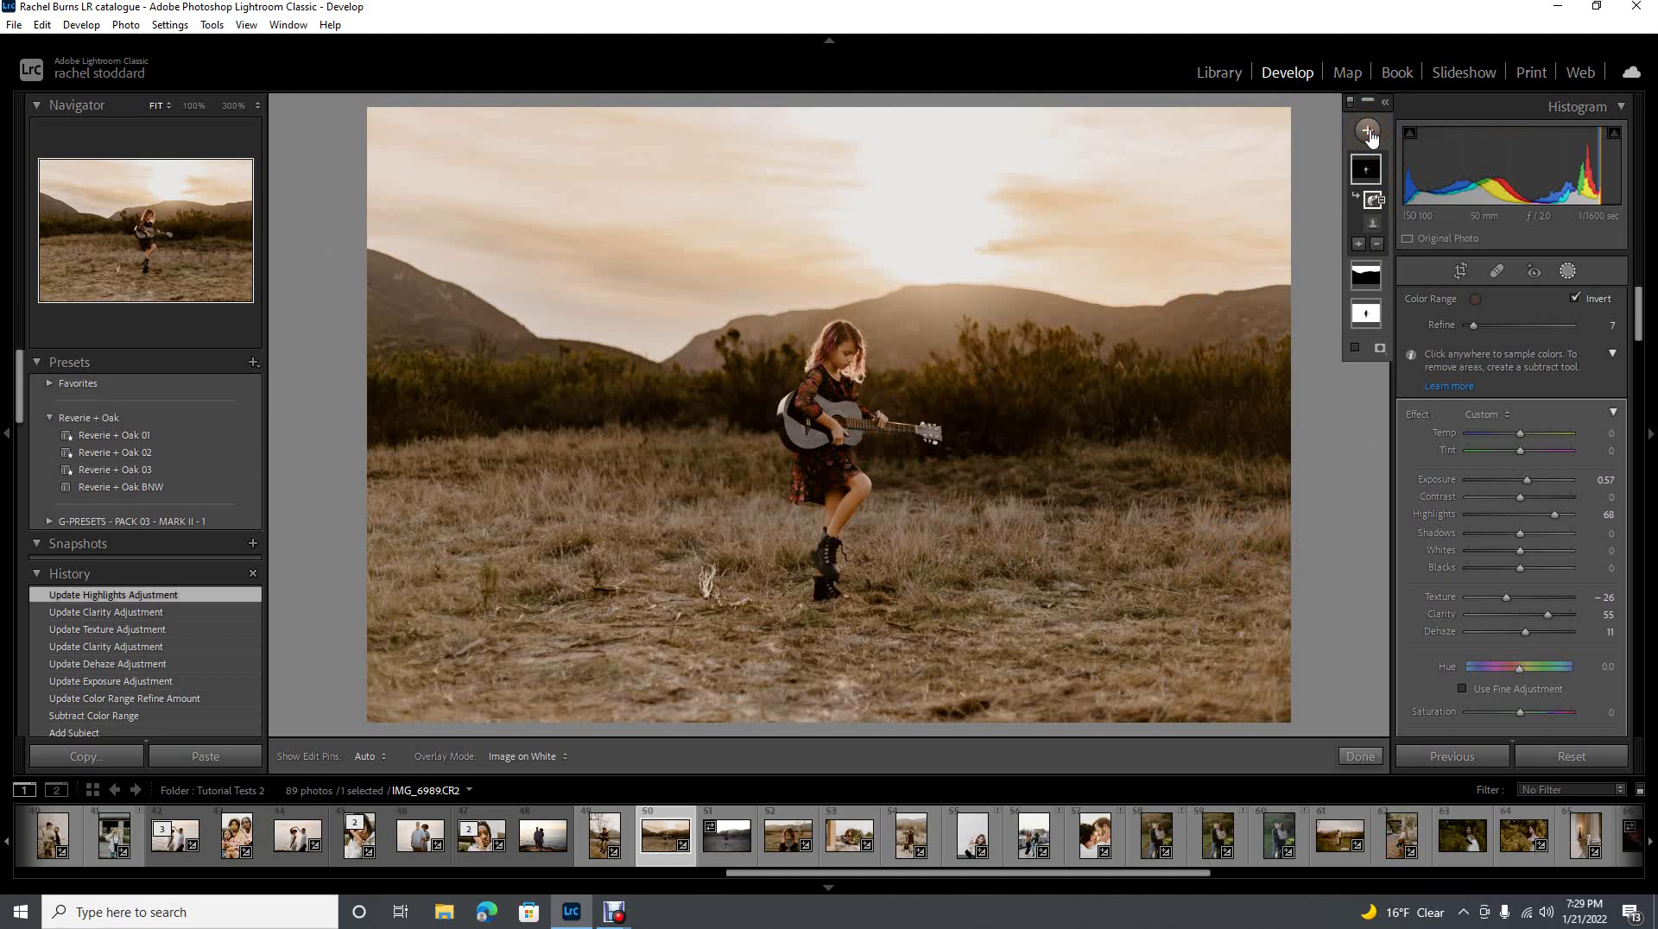
{"action": "left_click", "coordinate": [1369, 133]}
- Draw a radial gradient over the right-side field, intersected with a colour range sampled from the bushes
{"action": "left_click", "coordinate": [1388, 269]}
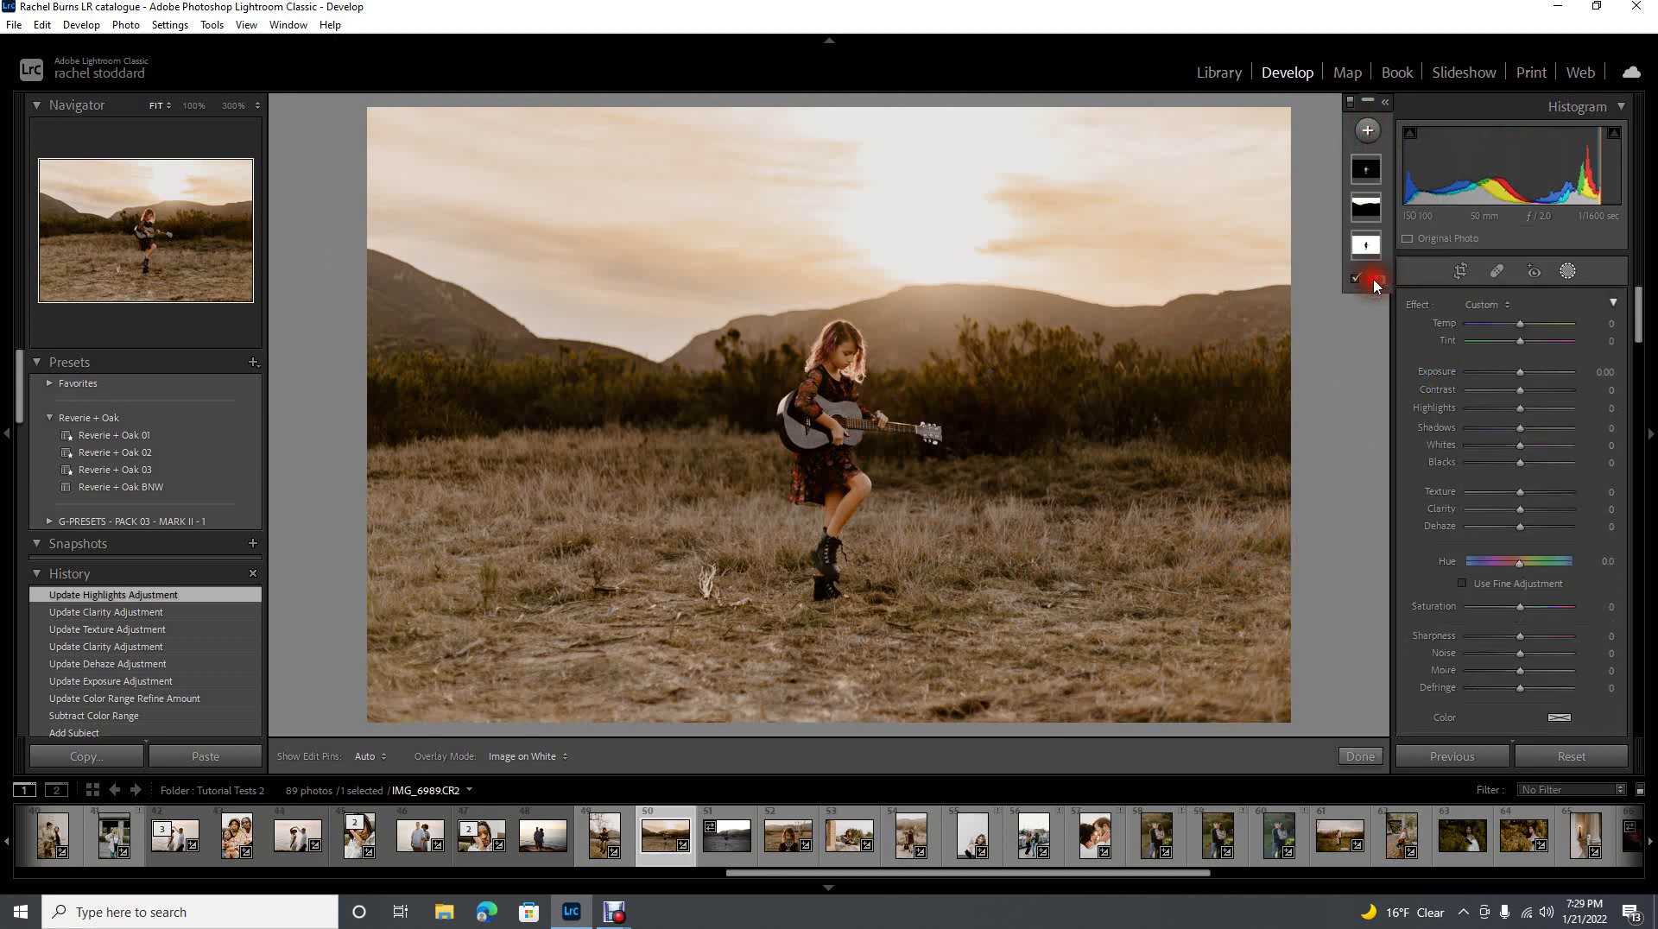
{"action": "left_click_drag", "start_coordinate": [1081, 411], "coordinate": [1215, 646]}
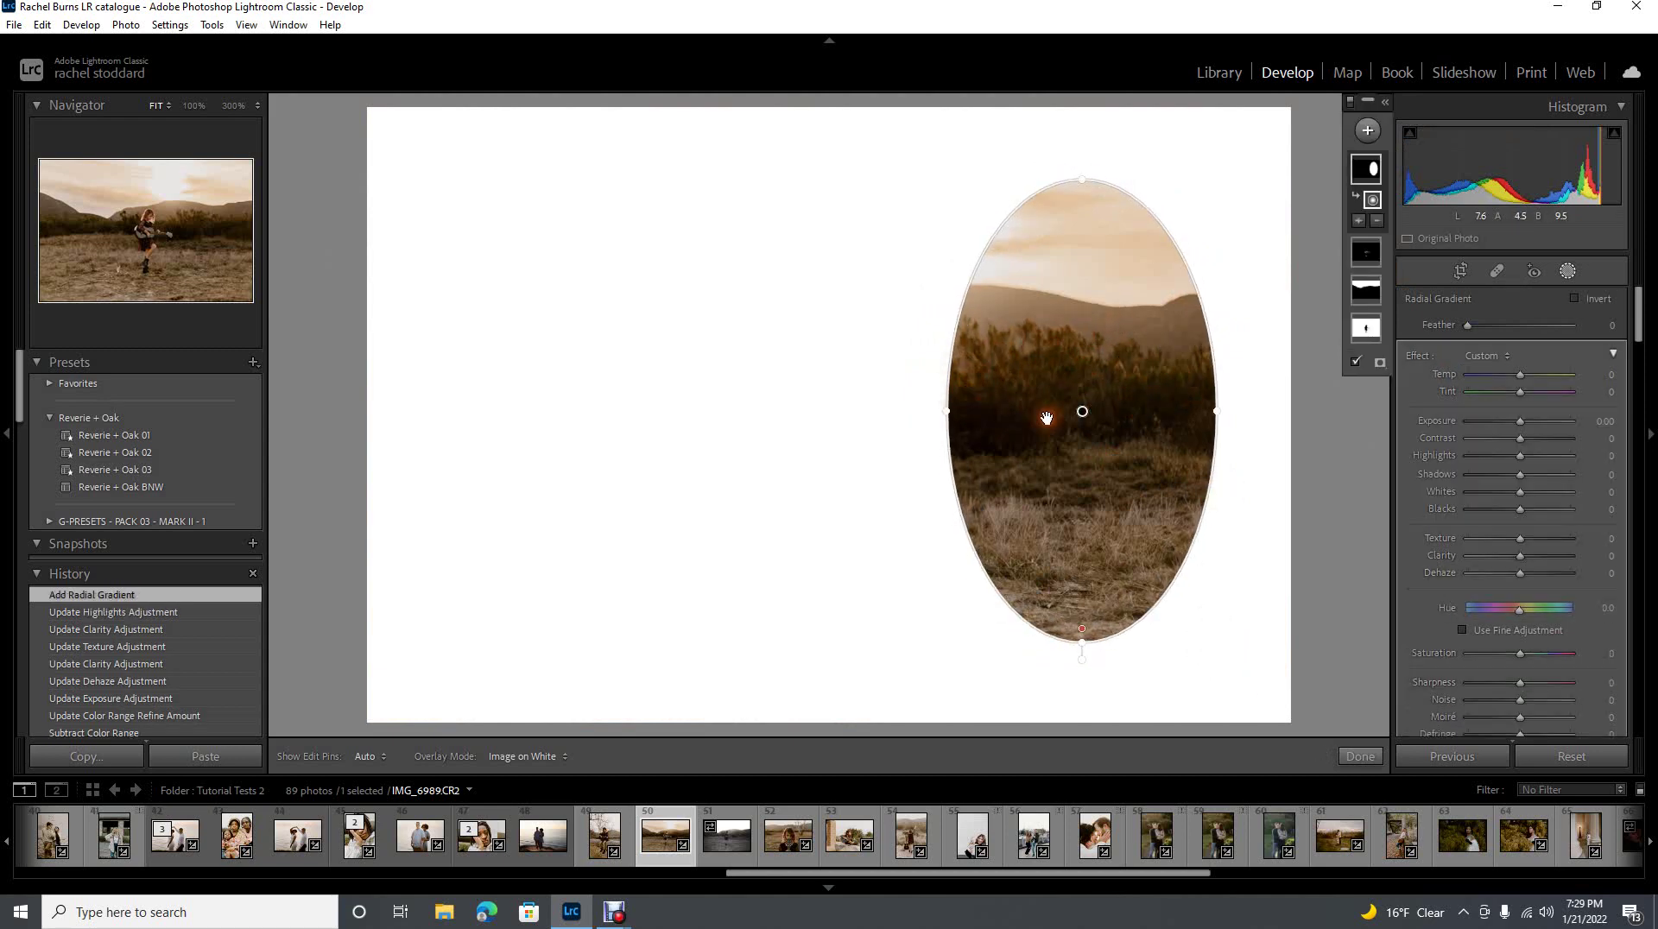
{"action": "right_click", "coordinate": [1366, 165]}
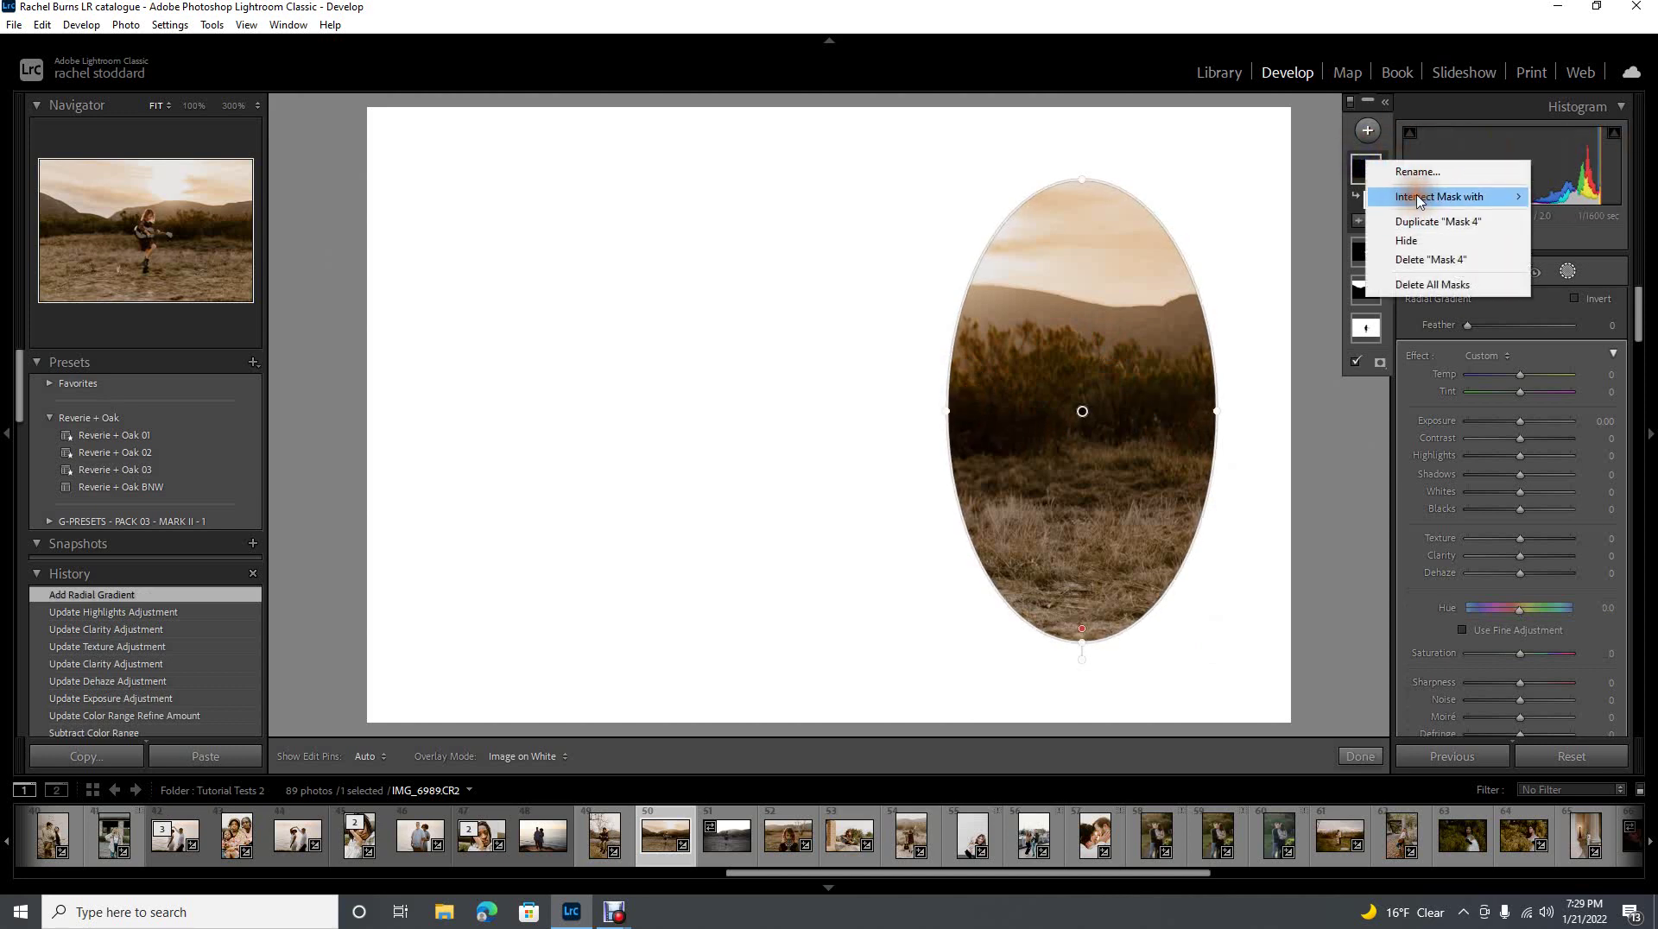
{"action": "mouse_move", "coordinate": [1417, 197]}
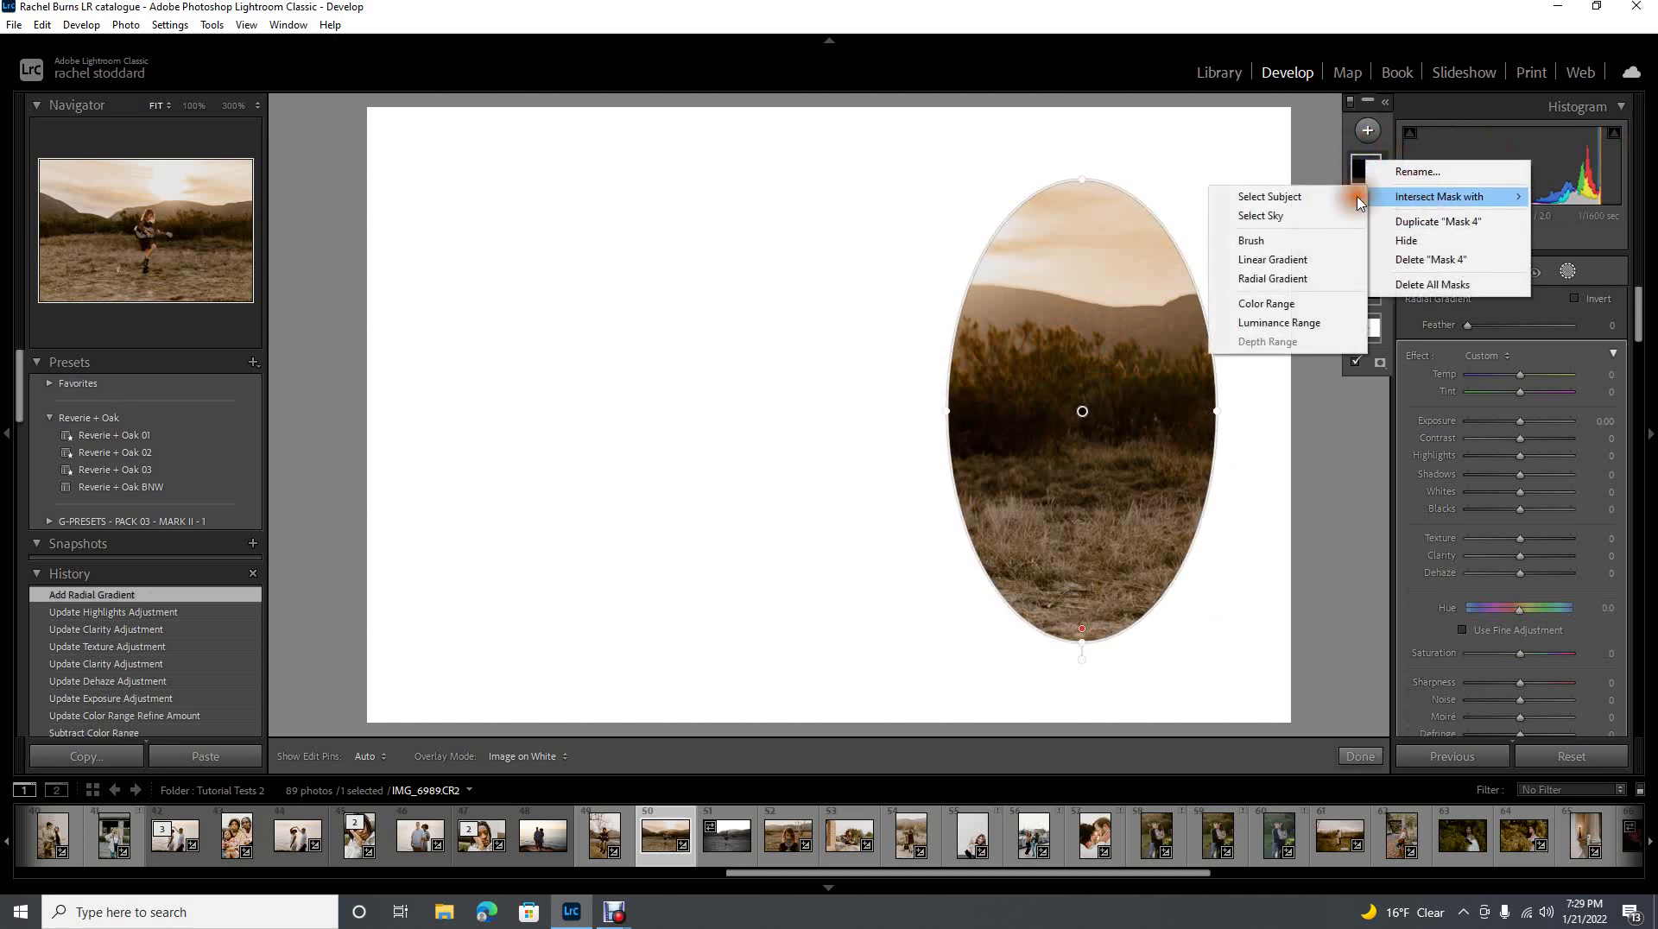
{"action": "left_click", "coordinate": [1283, 307]}
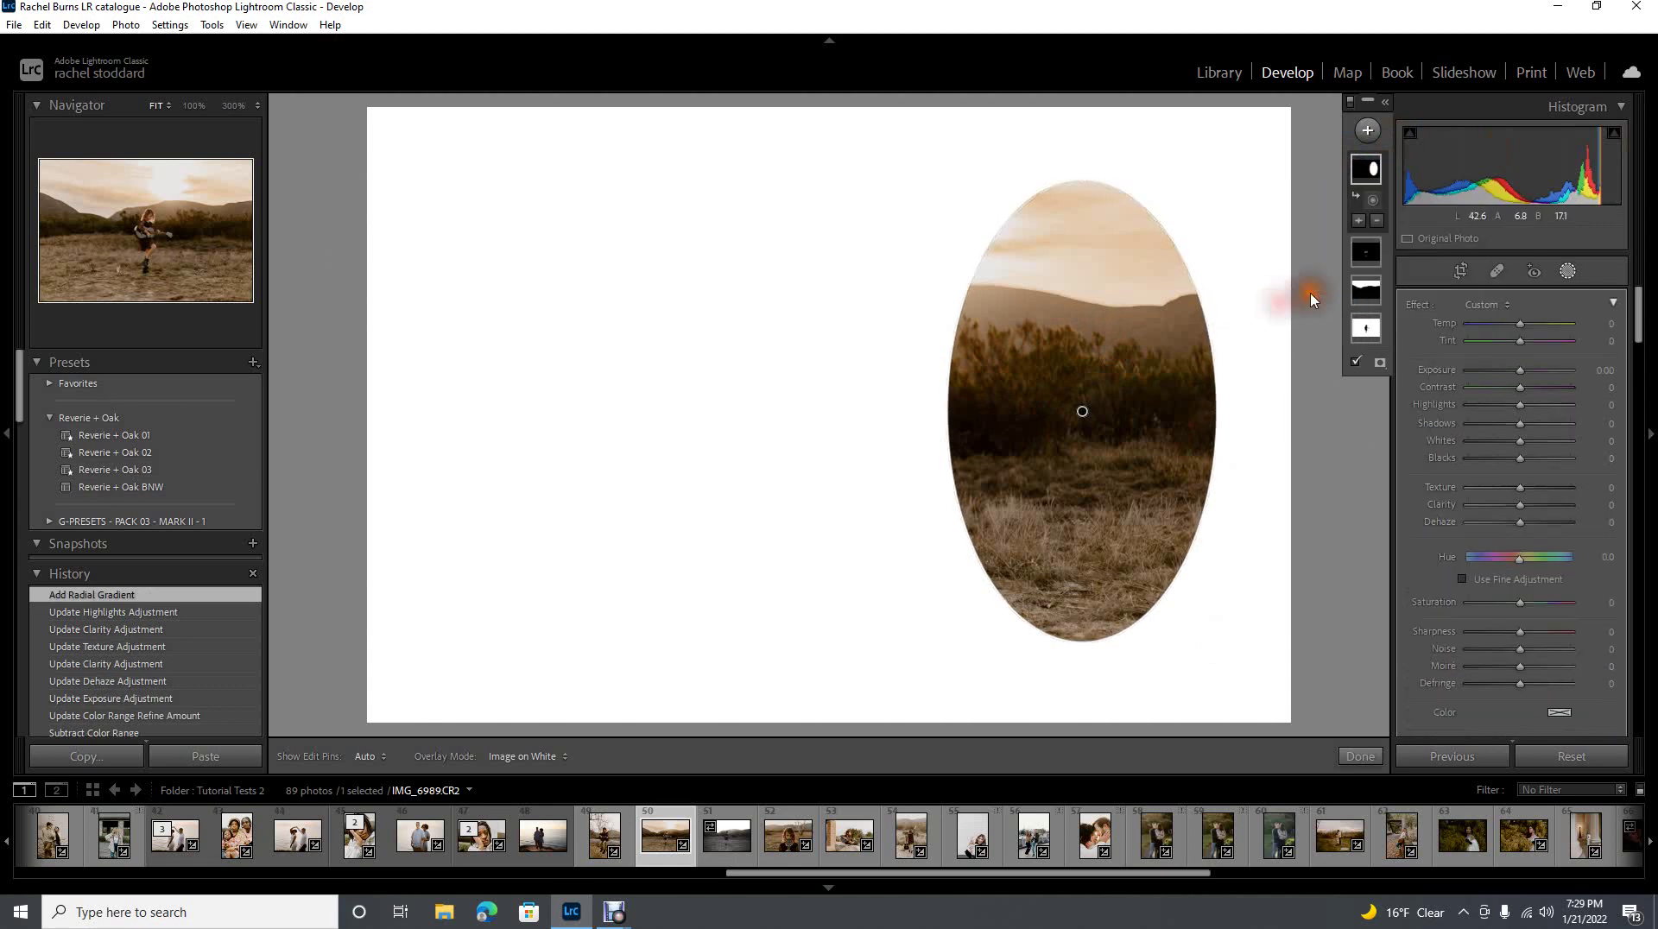
{"action": "left_click", "coordinate": [1025, 421]}
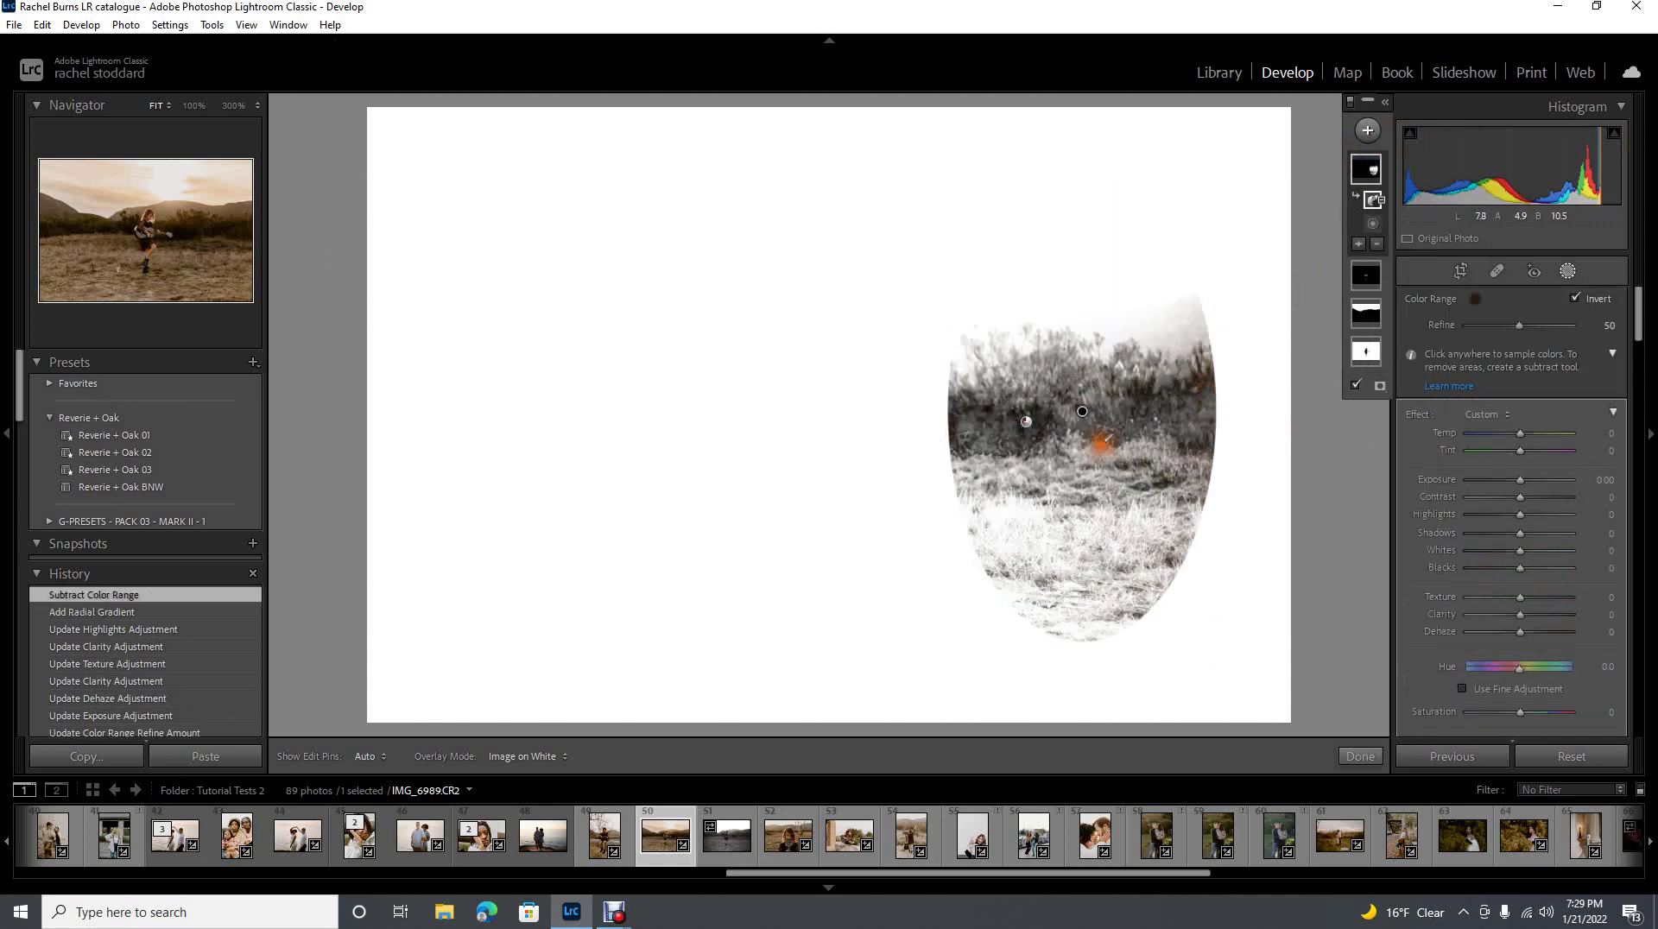
- Lower the colour range Refine to tighten the mask and tone down its exposure
{"action": "left_click", "coordinate": [1519, 327]}
{"action": "mouse_move", "coordinate": [1487, 332]}
{"action": "left_mouse_down"}
{"action": "mouse_move", "coordinate": [1463, 329]}
{"action": "mouse_move", "coordinate": [1484, 342]}
{"action": "left_mouse_up"}
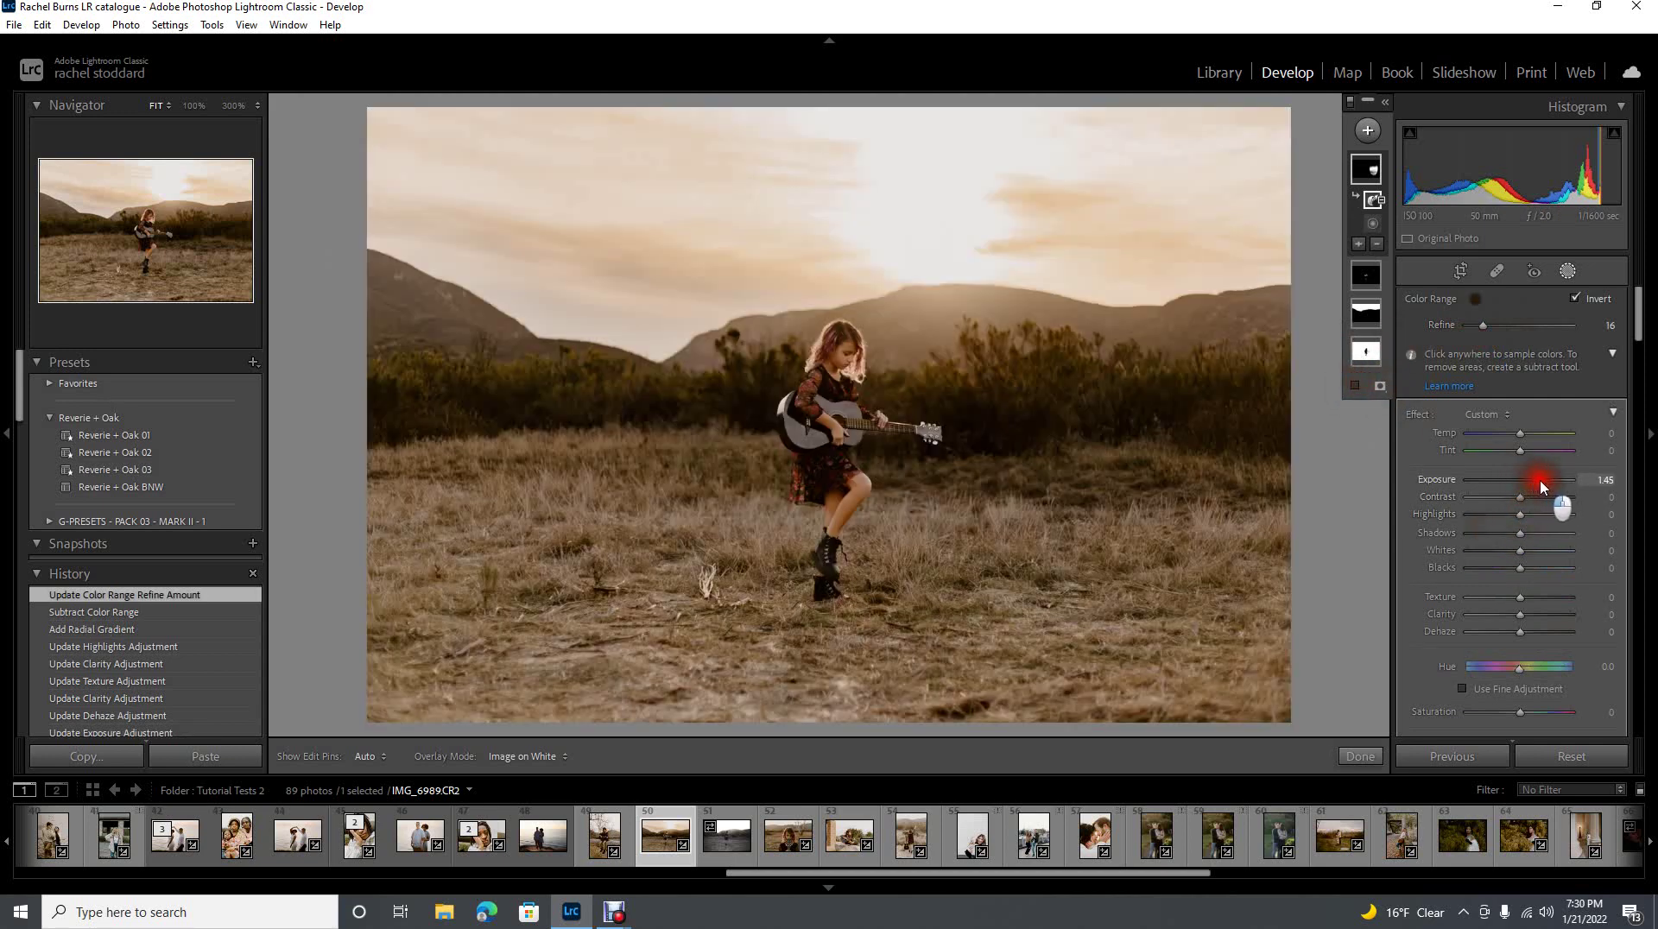
{"action": "left_click_drag", "start_coordinate": [1551, 486], "coordinate": [1521, 489]}
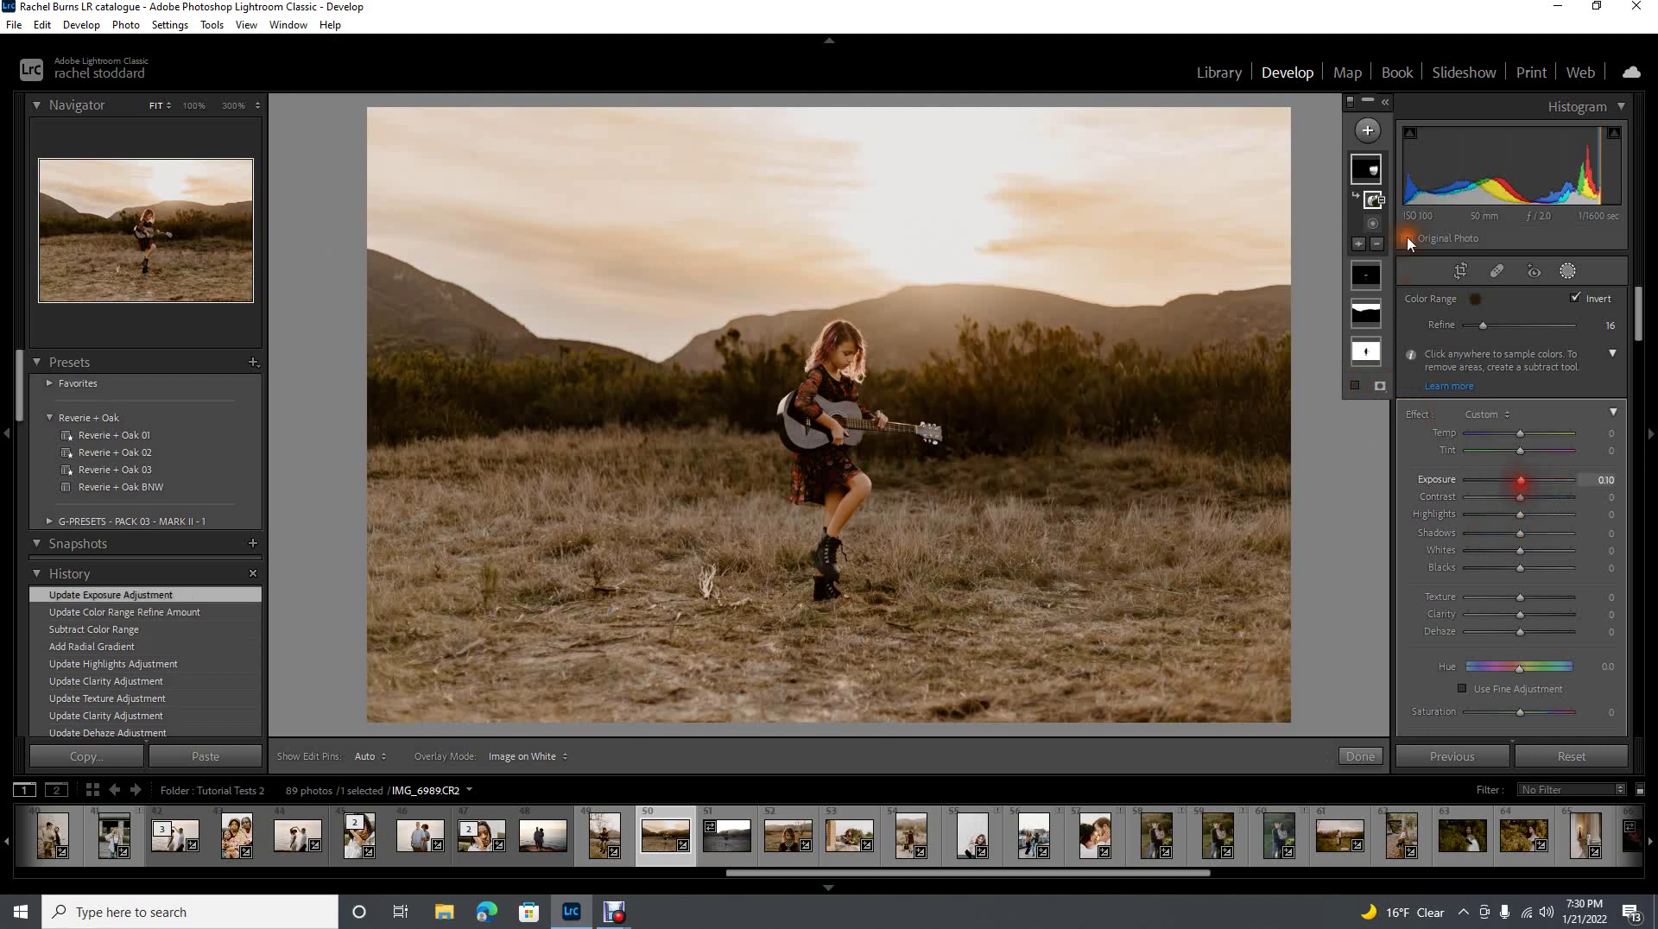
- Brush away part of the oval mask near the girl and set Exposure 1.24, Dehaze 39
{"action": "left_click", "coordinate": [1364, 170]}
{"action": "left_click", "coordinate": [1372, 171]}
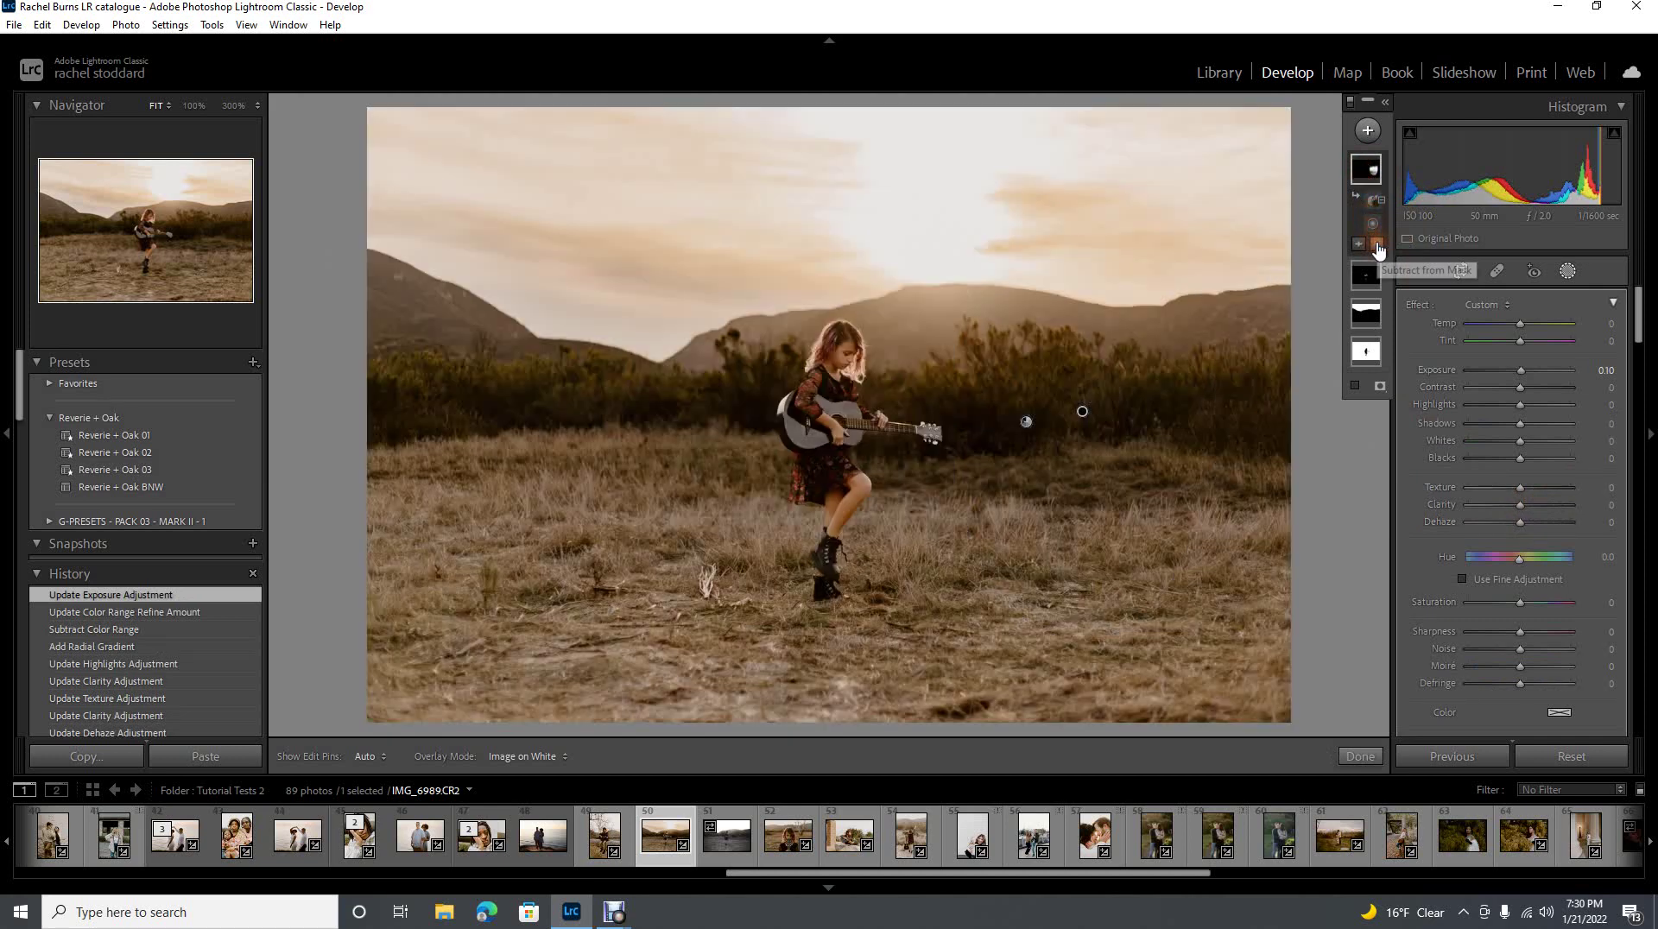
{"action": "left_click", "coordinate": [1377, 247]}
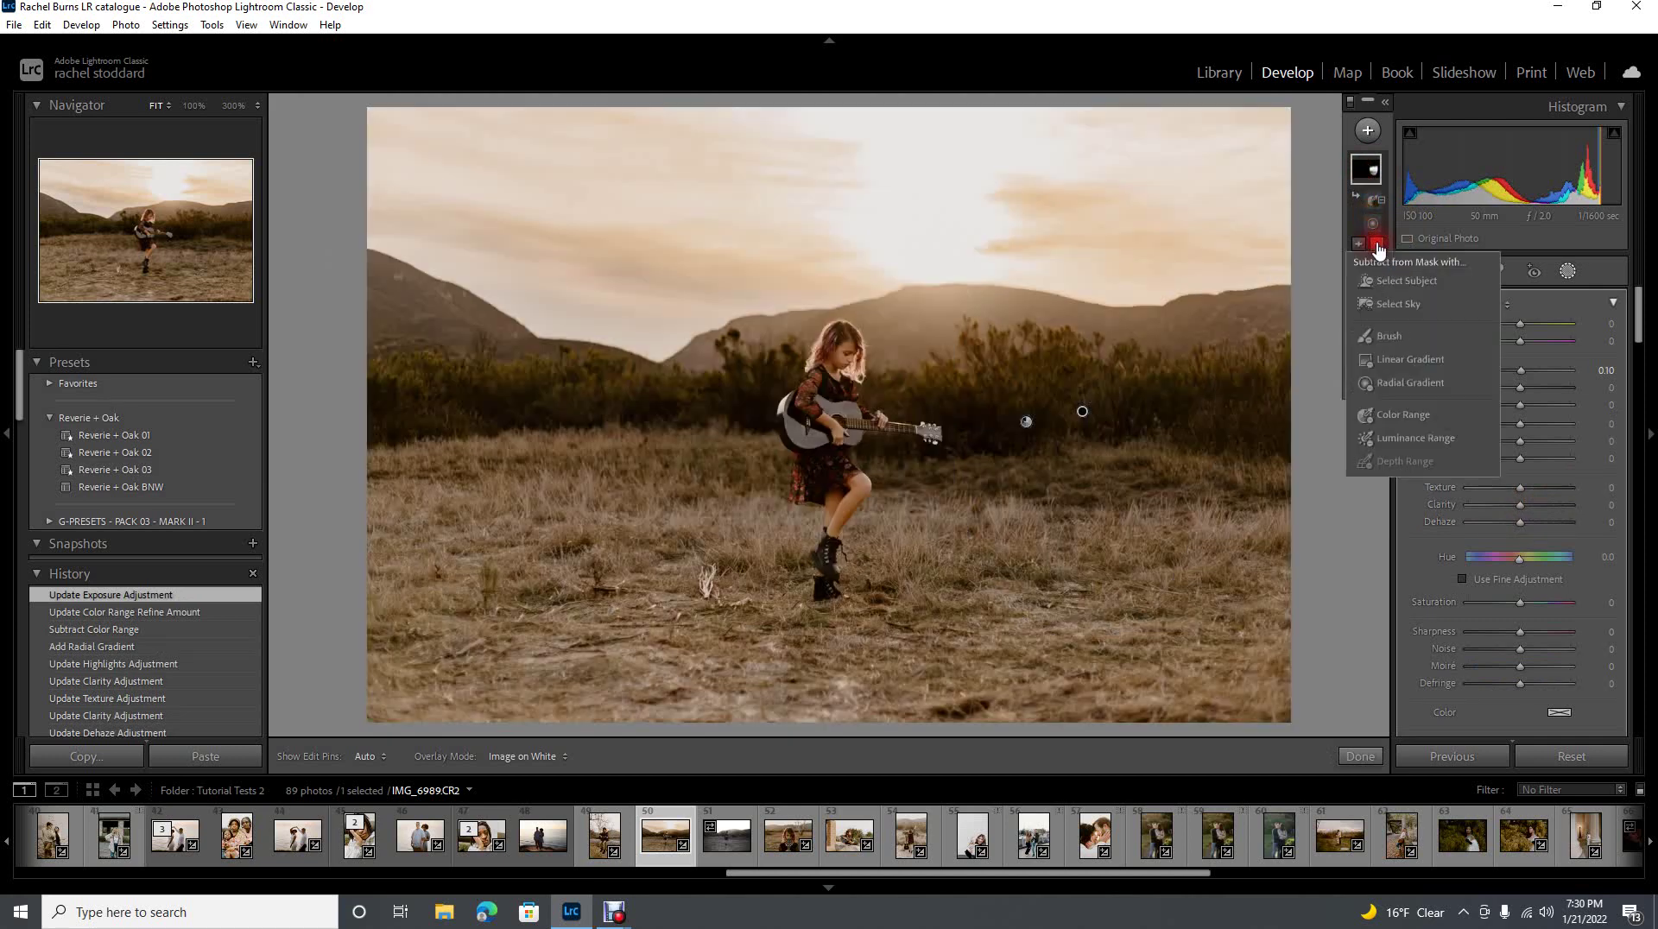
{"action": "left_click", "coordinate": [1384, 336]}
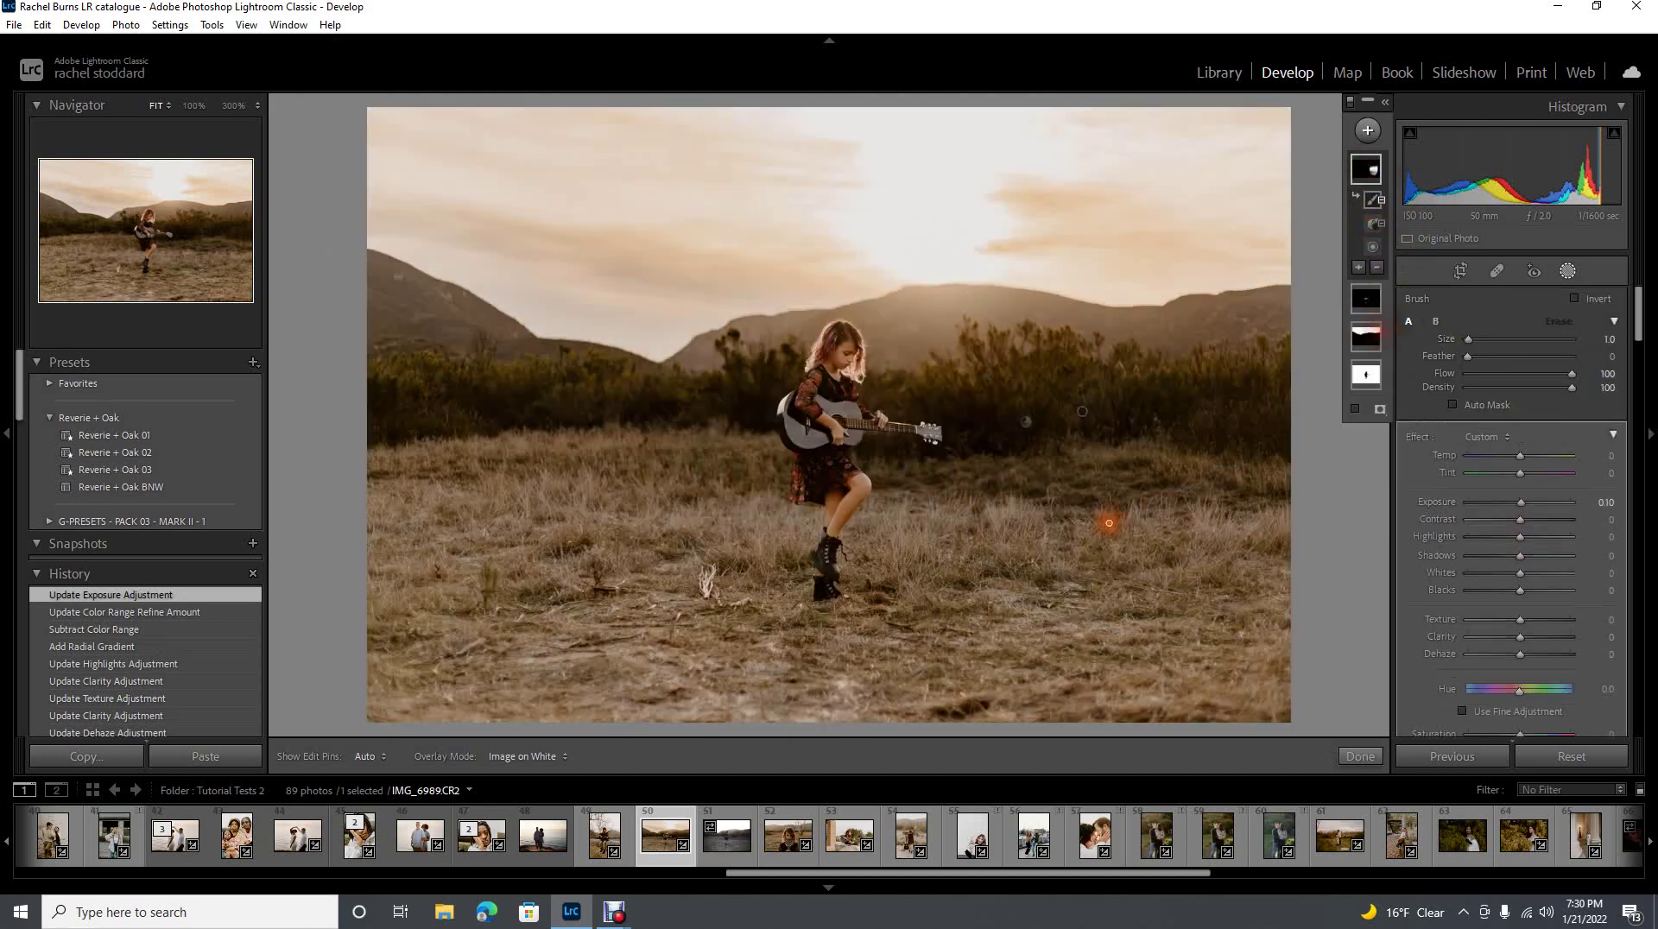
{"action": "scroll", "coordinate": [1148, 519], "scroll_direction": "up", "scroll_amount": 5}
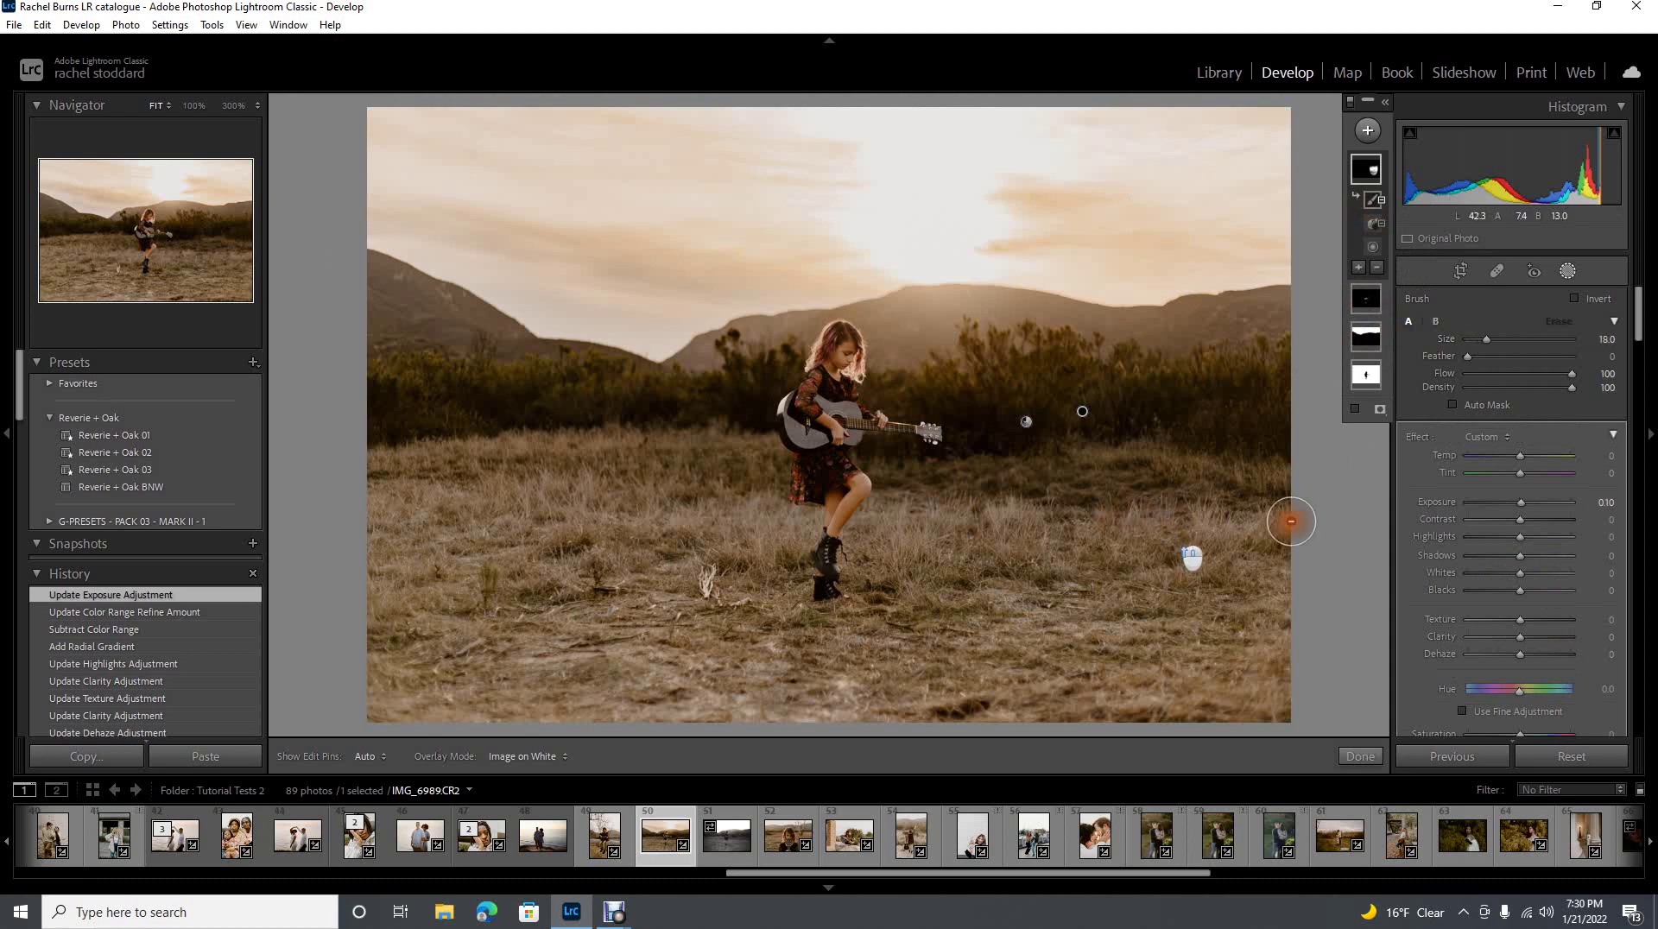
{"action": "left_click", "coordinate": [1538, 512]}
{"action": "mouse_move", "coordinate": [1221, 455]}
{"action": "left_mouse_down"}
{"action": "mouse_move", "coordinate": [1116, 513]}
{"action": "mouse_move", "coordinate": [962, 511]}
{"action": "mouse_move", "coordinate": [1138, 502]}
{"action": "mouse_move", "coordinate": [986, 516]}
{"action": "mouse_move", "coordinate": [1100, 503]}
{"action": "mouse_move", "coordinate": [996, 549]}
{"action": "mouse_move", "coordinate": [1081, 611]}
{"action": "mouse_move", "coordinate": [1033, 638]}
{"action": "mouse_move", "coordinate": [1084, 525]}
{"action": "mouse_move", "coordinate": [1227, 470]}
{"action": "mouse_move", "coordinate": [1248, 389]}
{"action": "mouse_move", "coordinate": [1234, 314]}
{"action": "mouse_move", "coordinate": [1095, 302]}
{"action": "mouse_move", "coordinate": [950, 316]}
{"action": "mouse_move", "coordinate": [924, 379]}
{"action": "mouse_move", "coordinate": [965, 493]}
{"action": "left_mouse_up"}
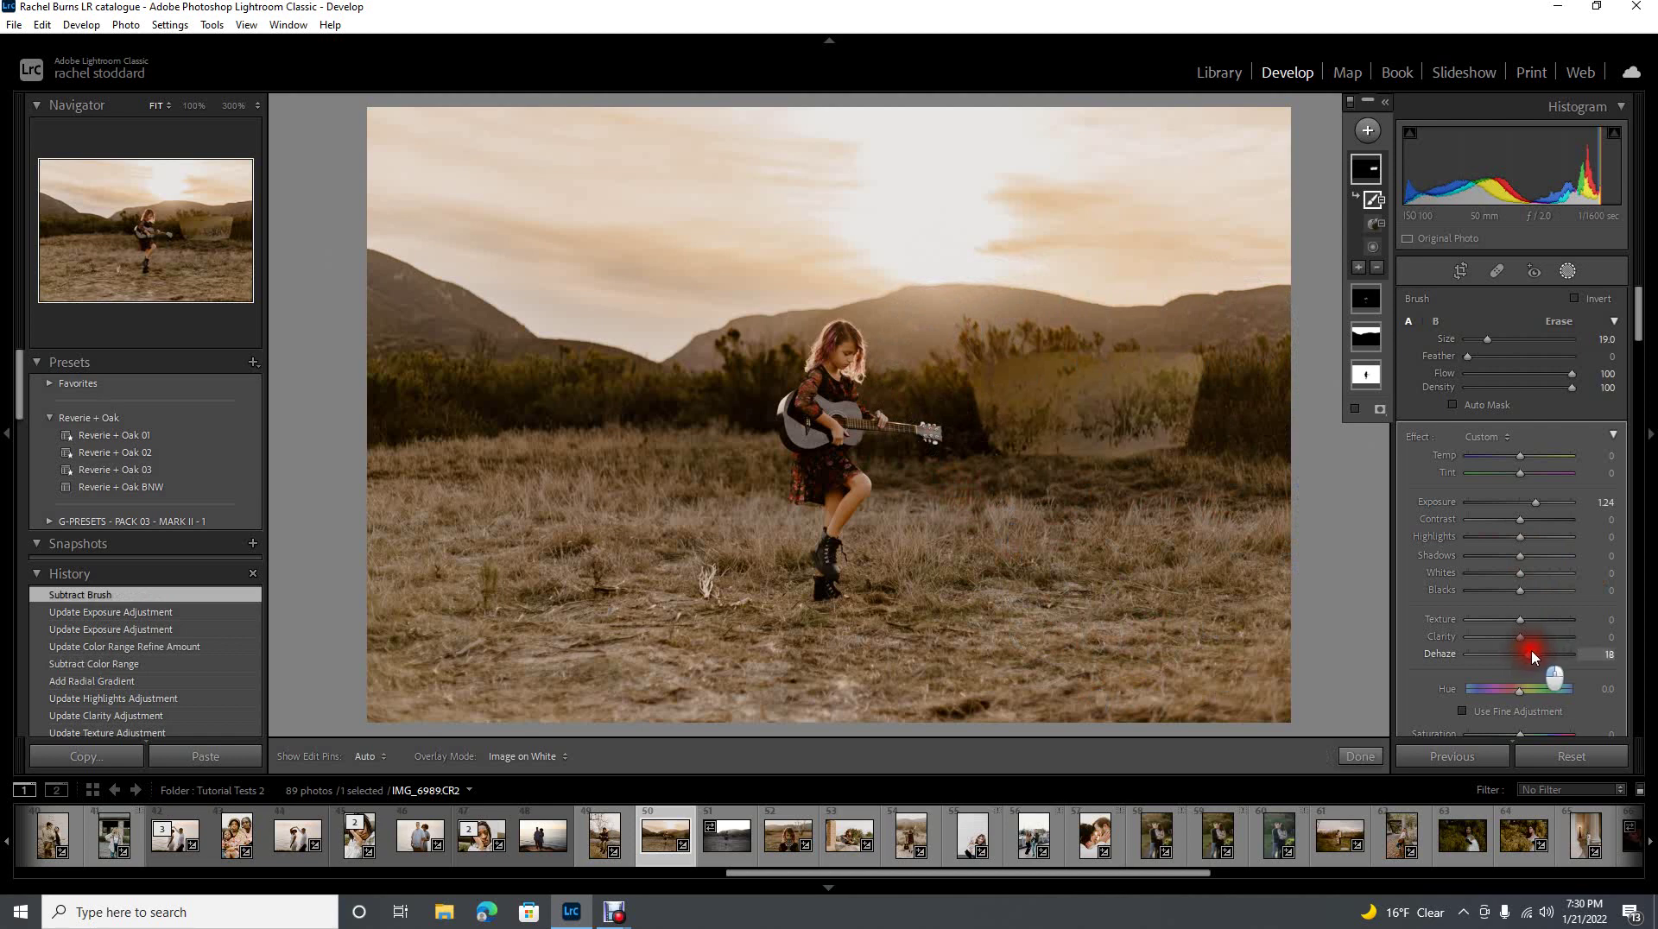
{"action": "left_click_drag", "start_coordinate": [1532, 656], "coordinate": [1542, 656]}
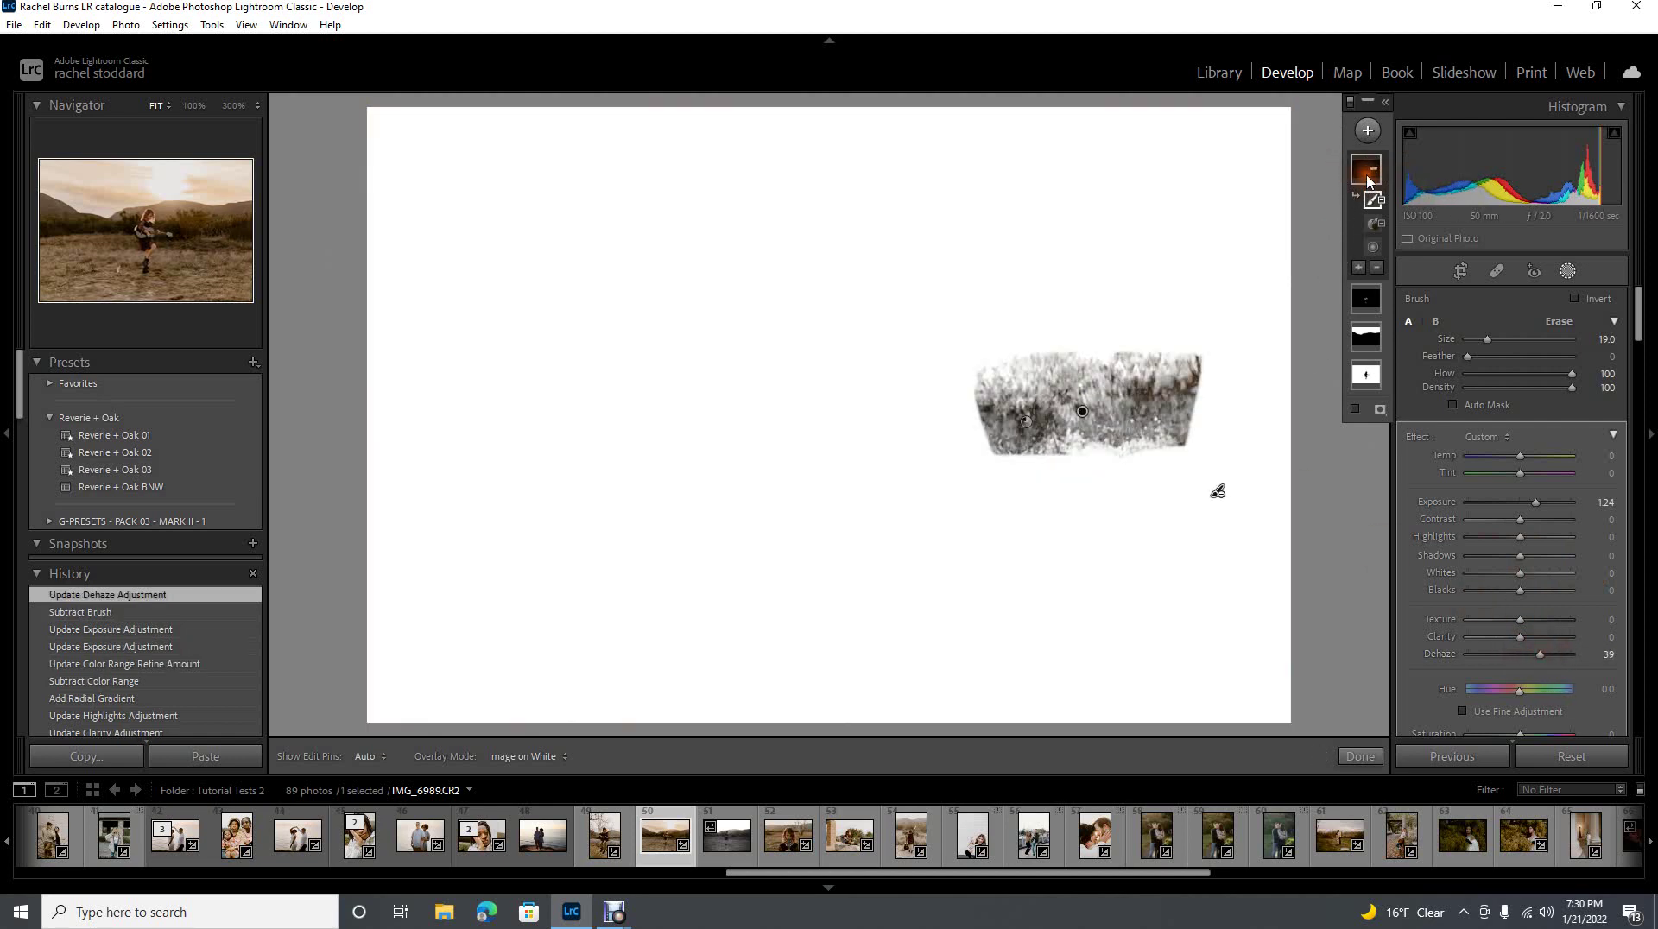
{"action": "right_click", "coordinate": [1366, 179]}
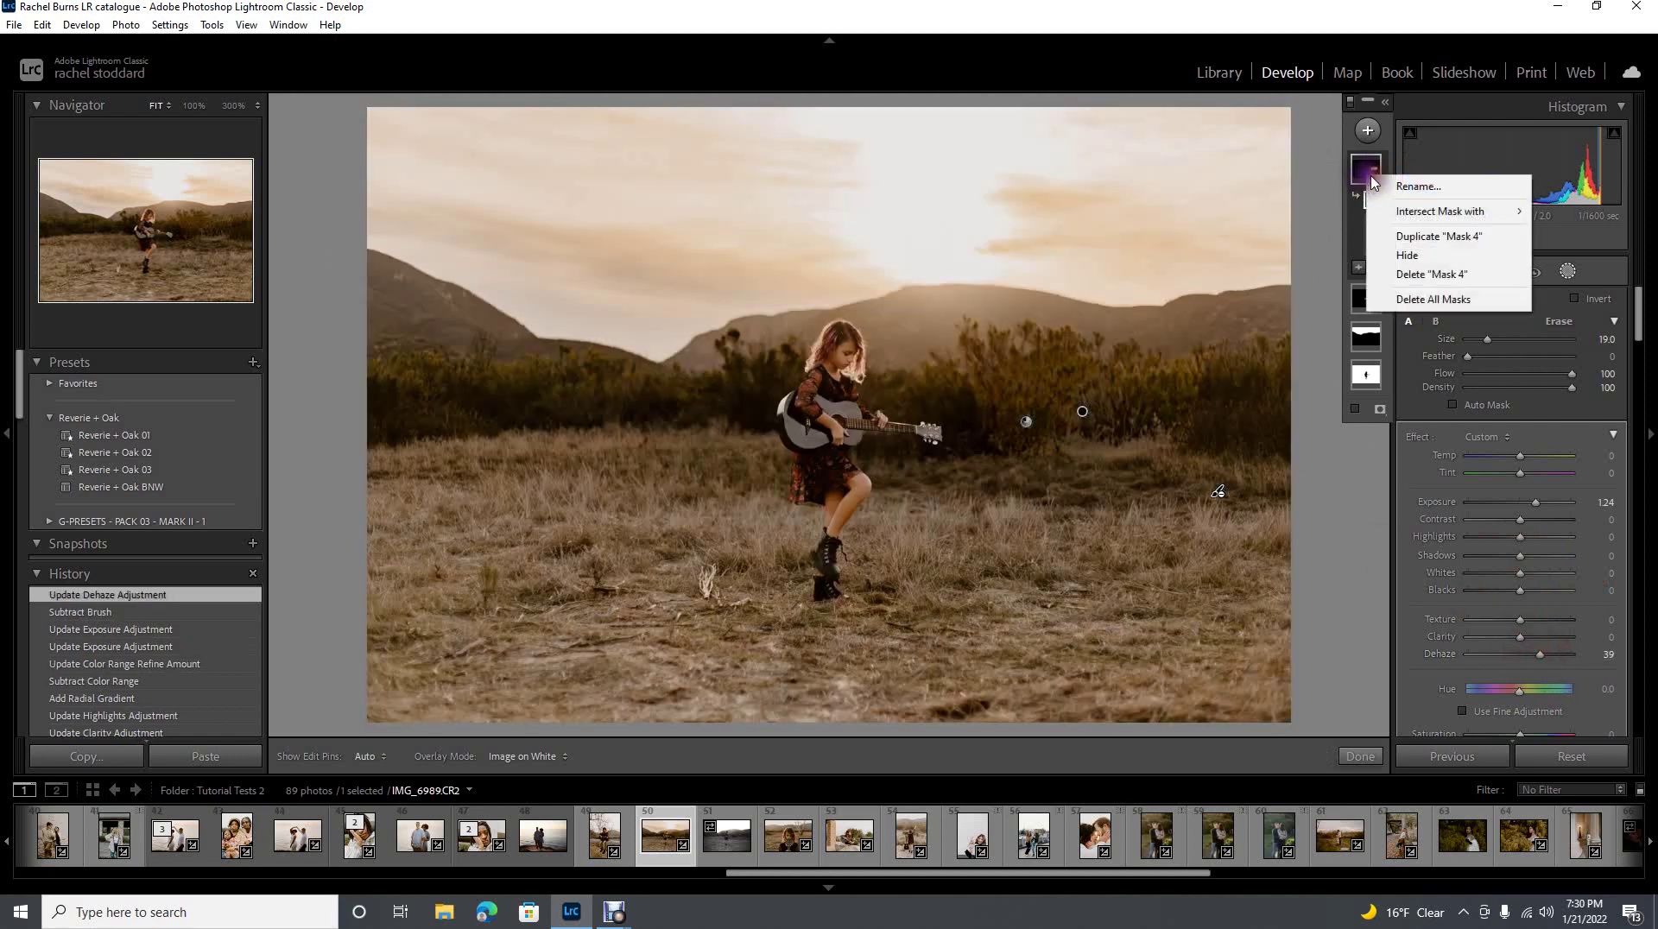
- Delete Mask 4 and open filmstrip photo 53 of the girl on the rock
{"action": "left_click", "coordinate": [1405, 274]}
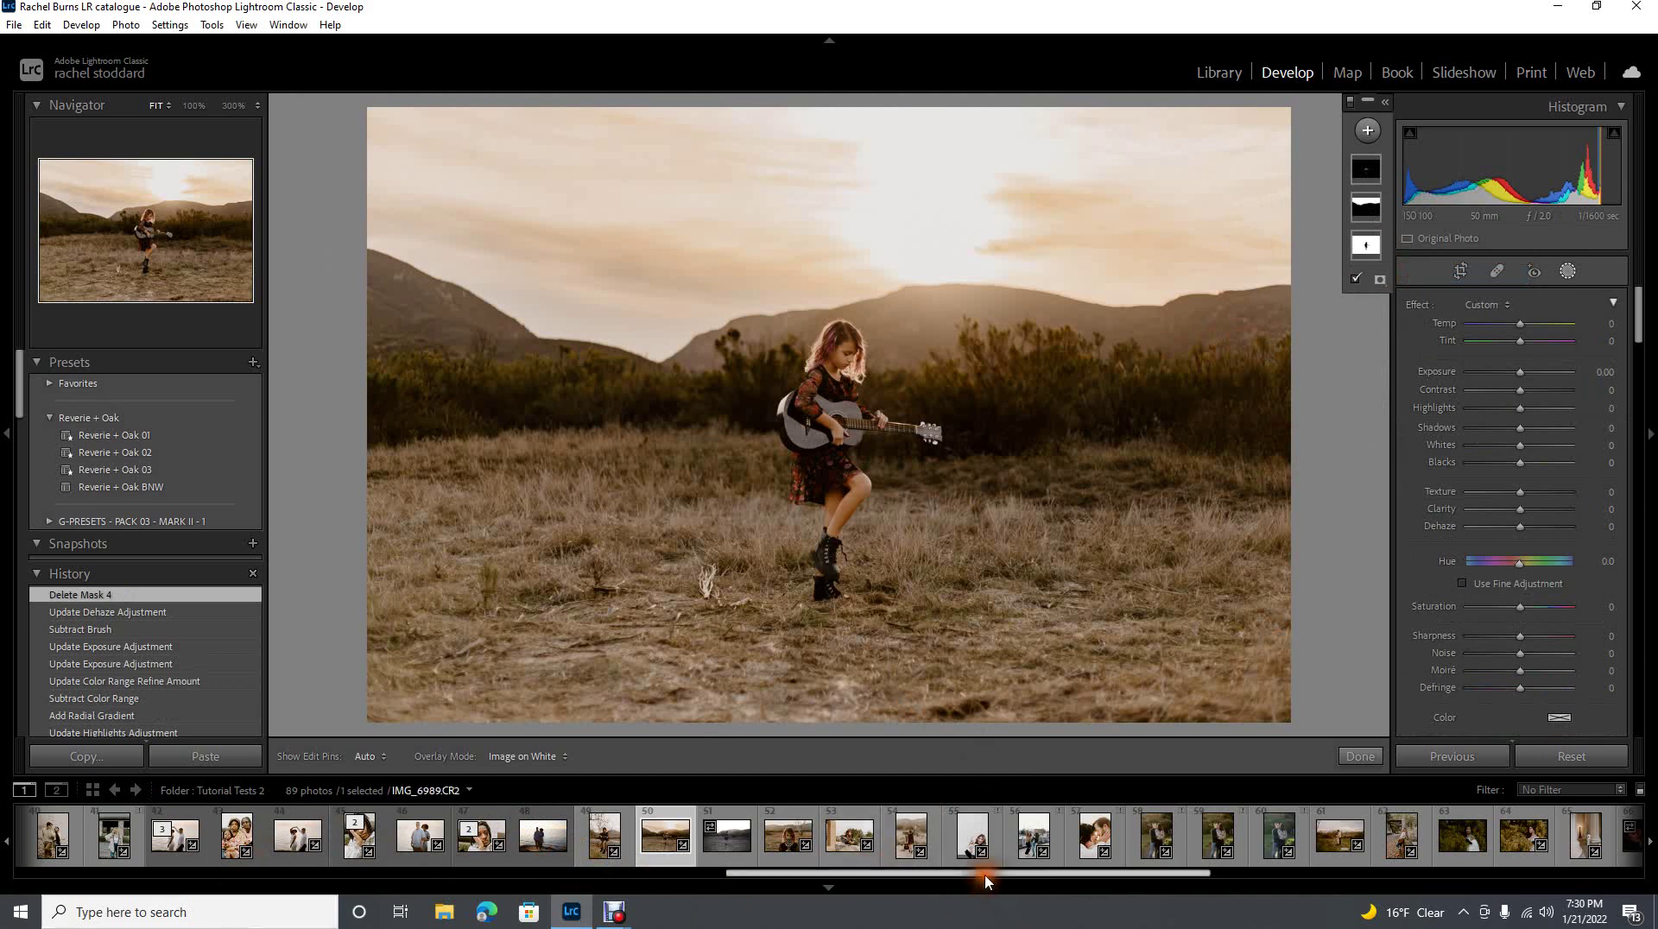
{"action": "left_click", "coordinate": [835, 842]}
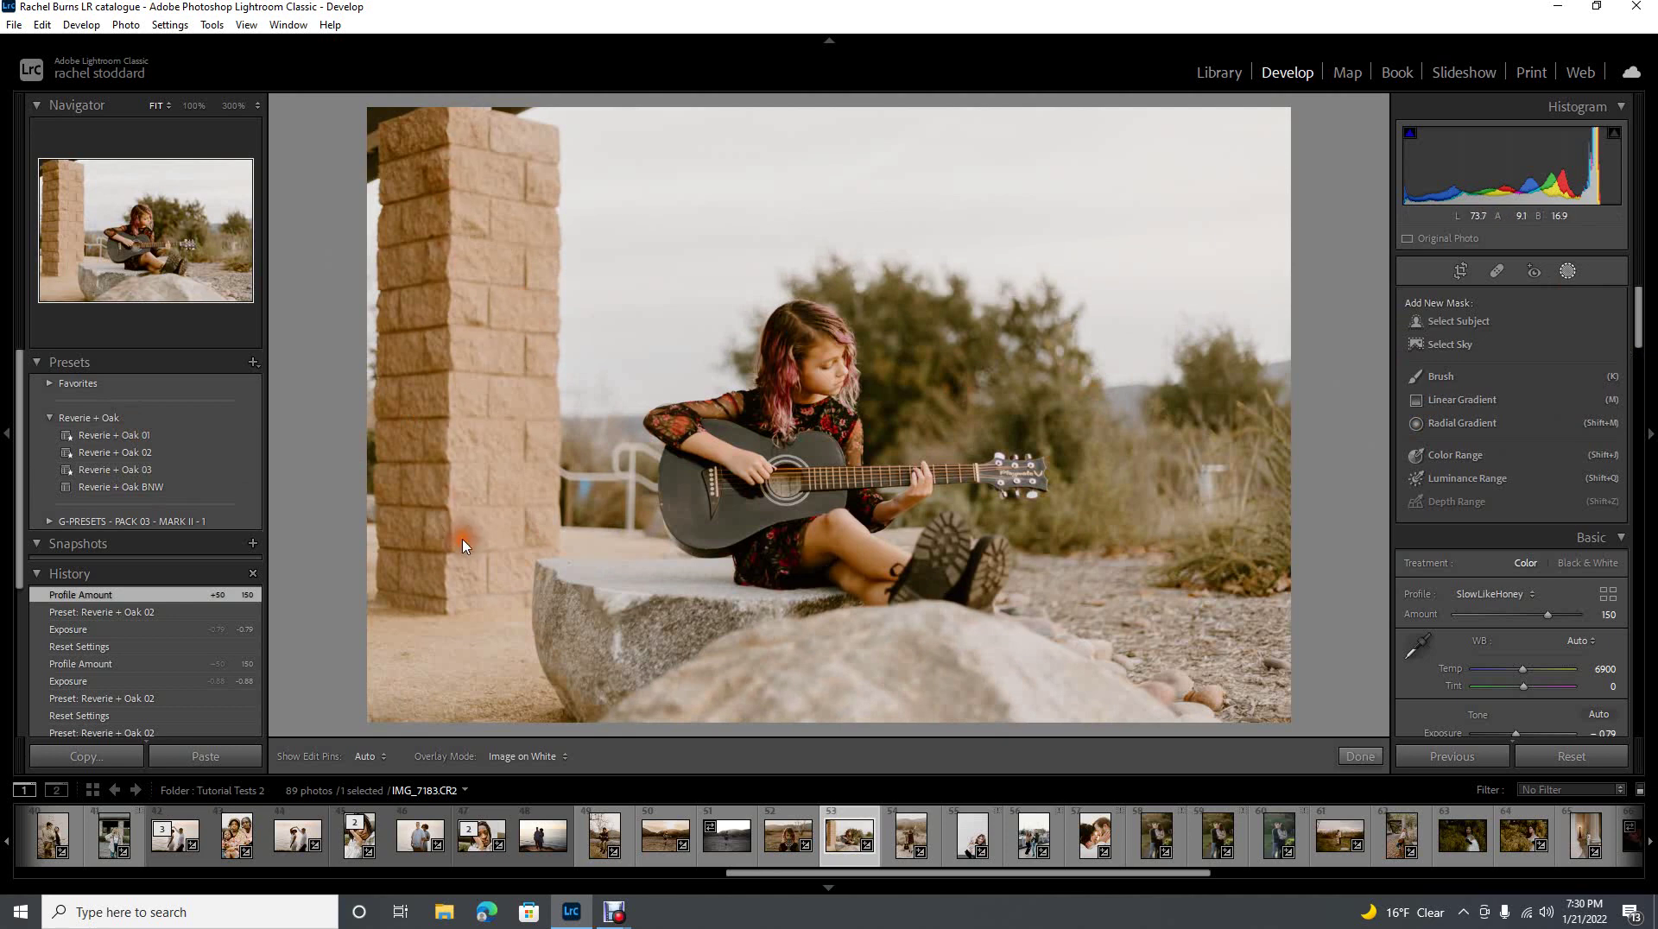
- Add a linear gradient mask fading in from the photo's left edge
{"action": "left_click", "coordinate": [1565, 273]}
{"action": "left_click", "coordinate": [1565, 273]}
{"action": "left_click", "coordinate": [1462, 403]}
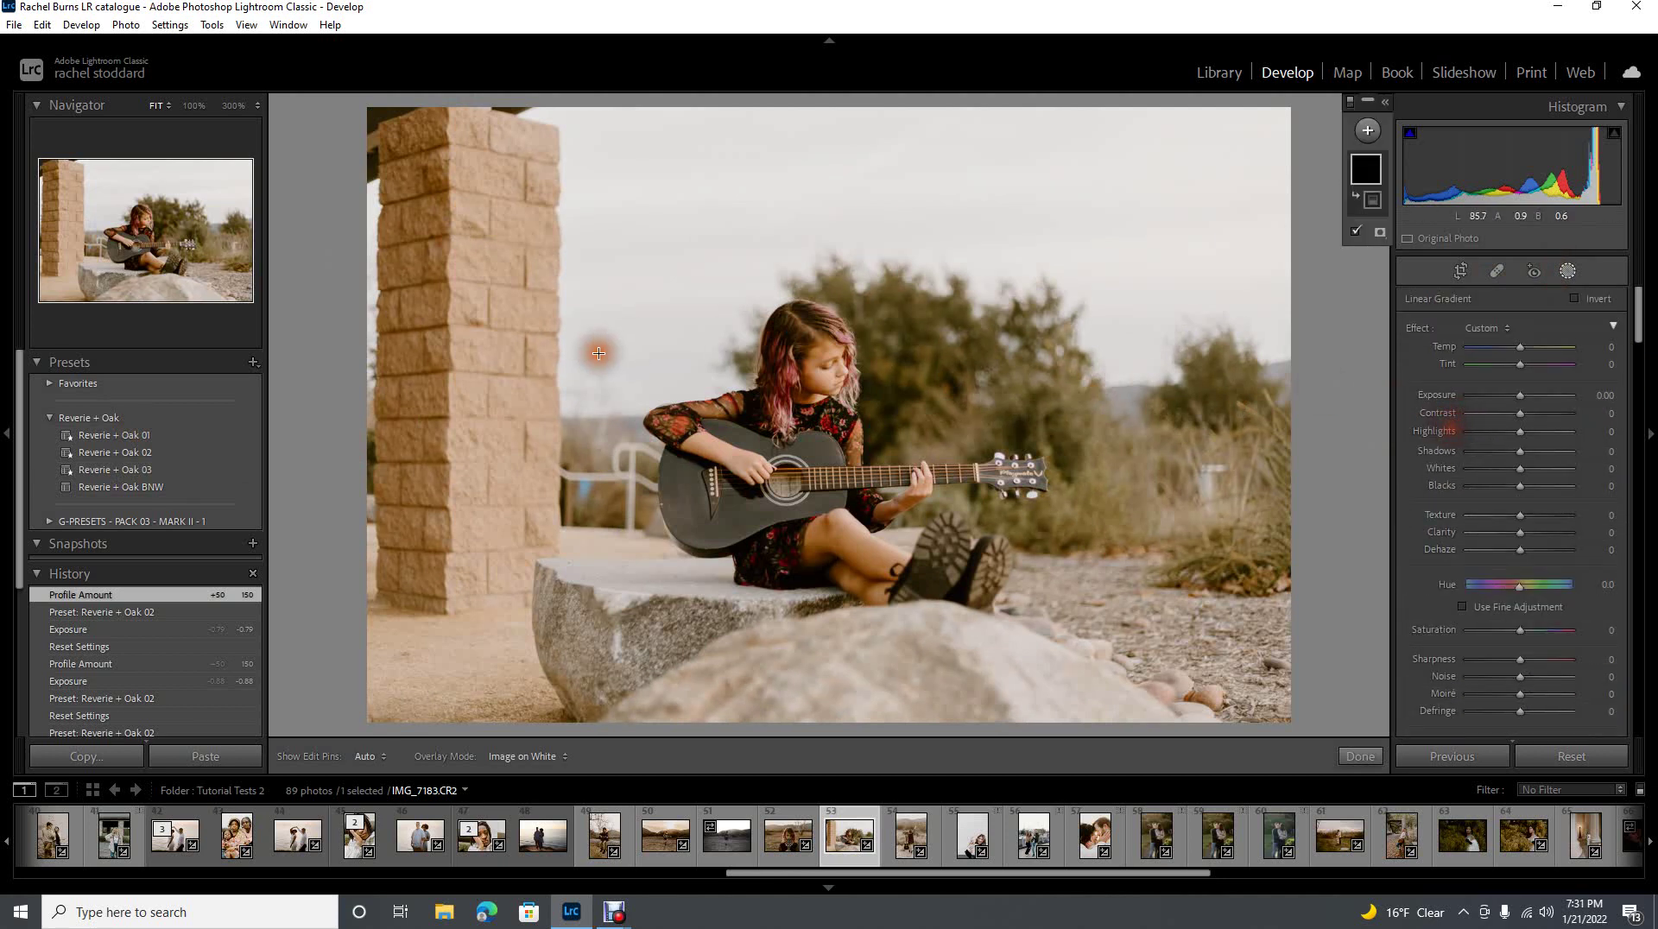
{"action": "left_click_drag", "start_coordinate": [351, 370], "coordinate": [955, 378]}
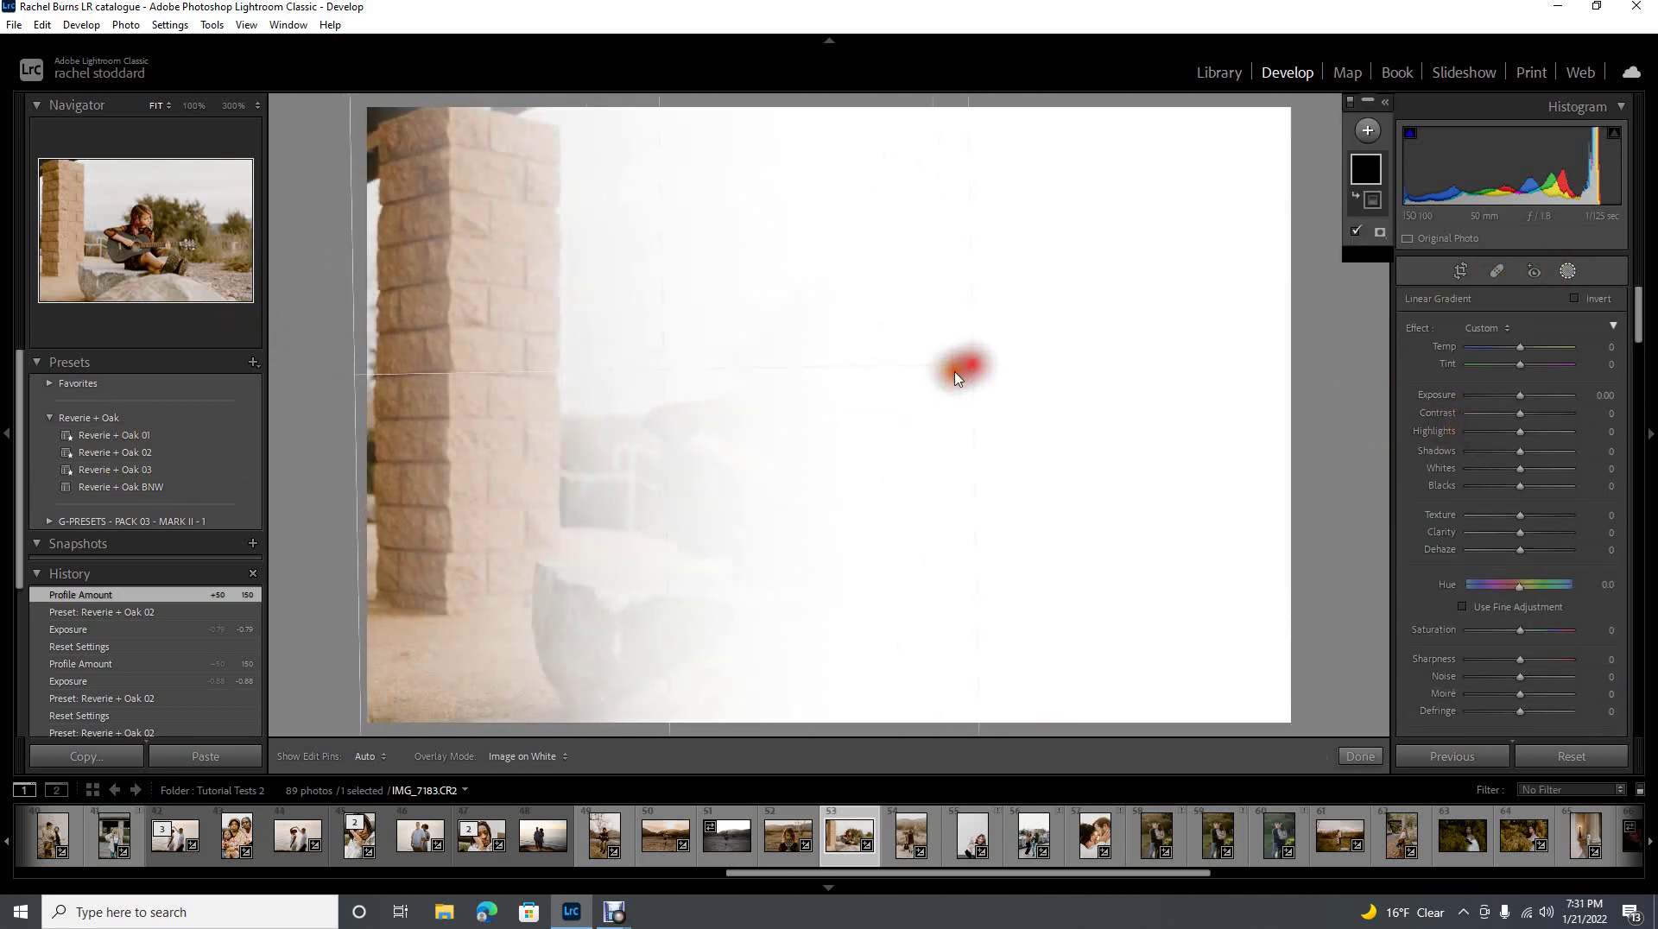
- Intersect the gradient with a colour range sampled from the pillar and set Exposure -0.23
{"action": "right_click", "coordinate": [1366, 167]}
{"action": "mouse_move", "coordinate": [1434, 198]}
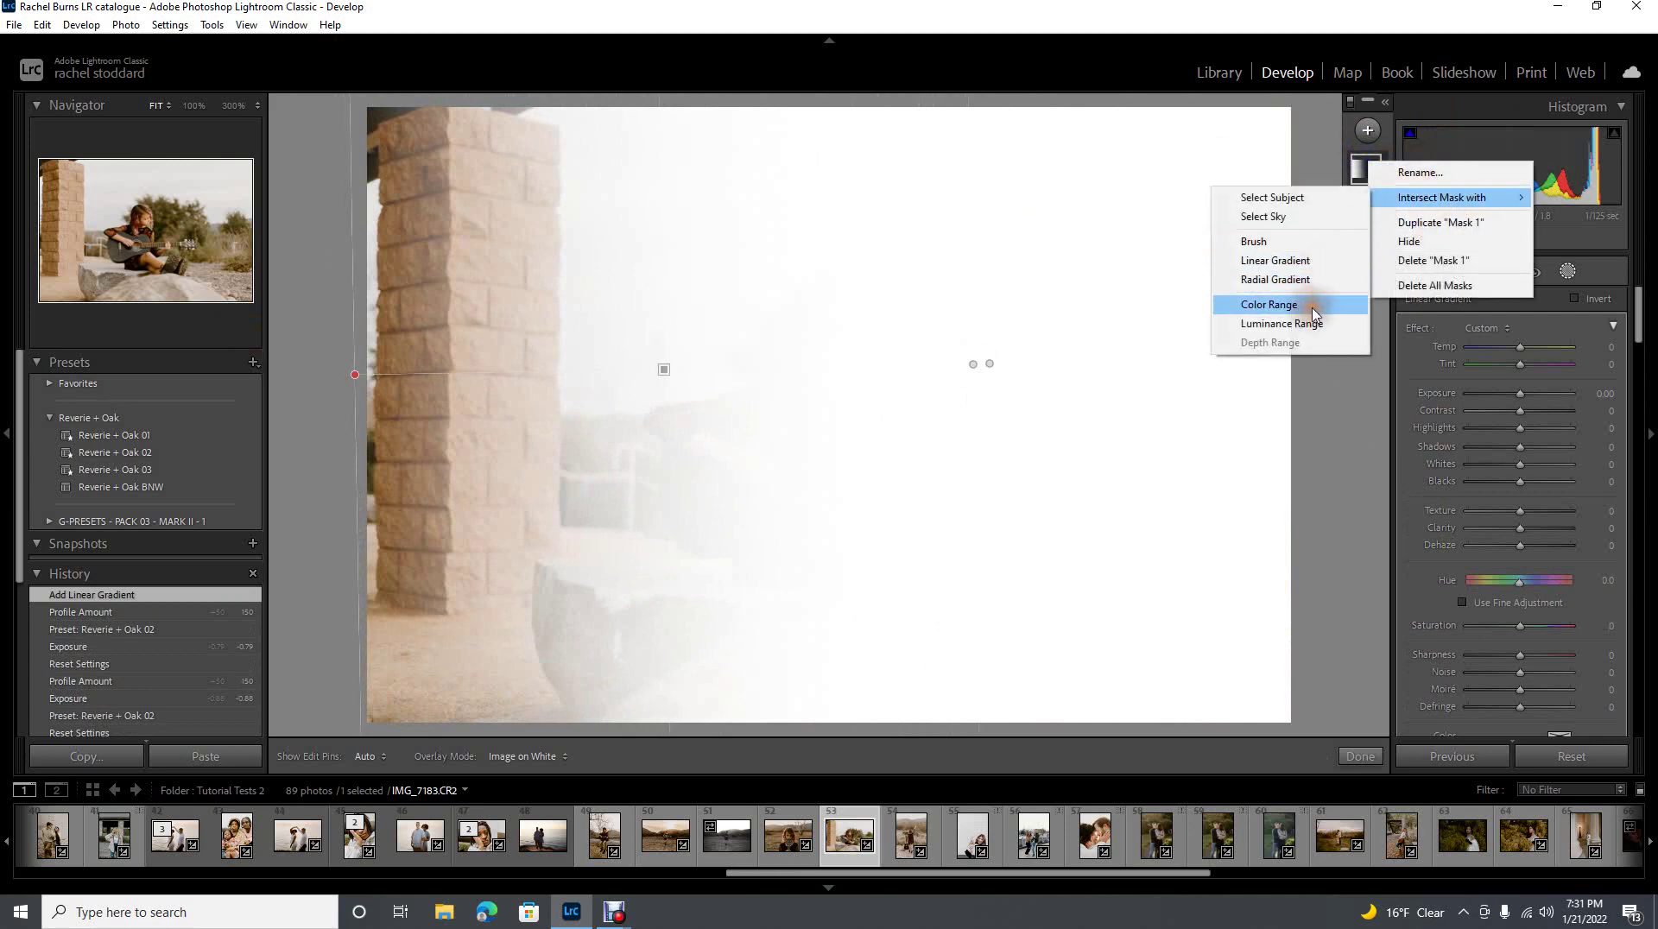
{"action": "left_click", "coordinate": [1268, 305]}
{"action": "left_click", "coordinate": [431, 279]}
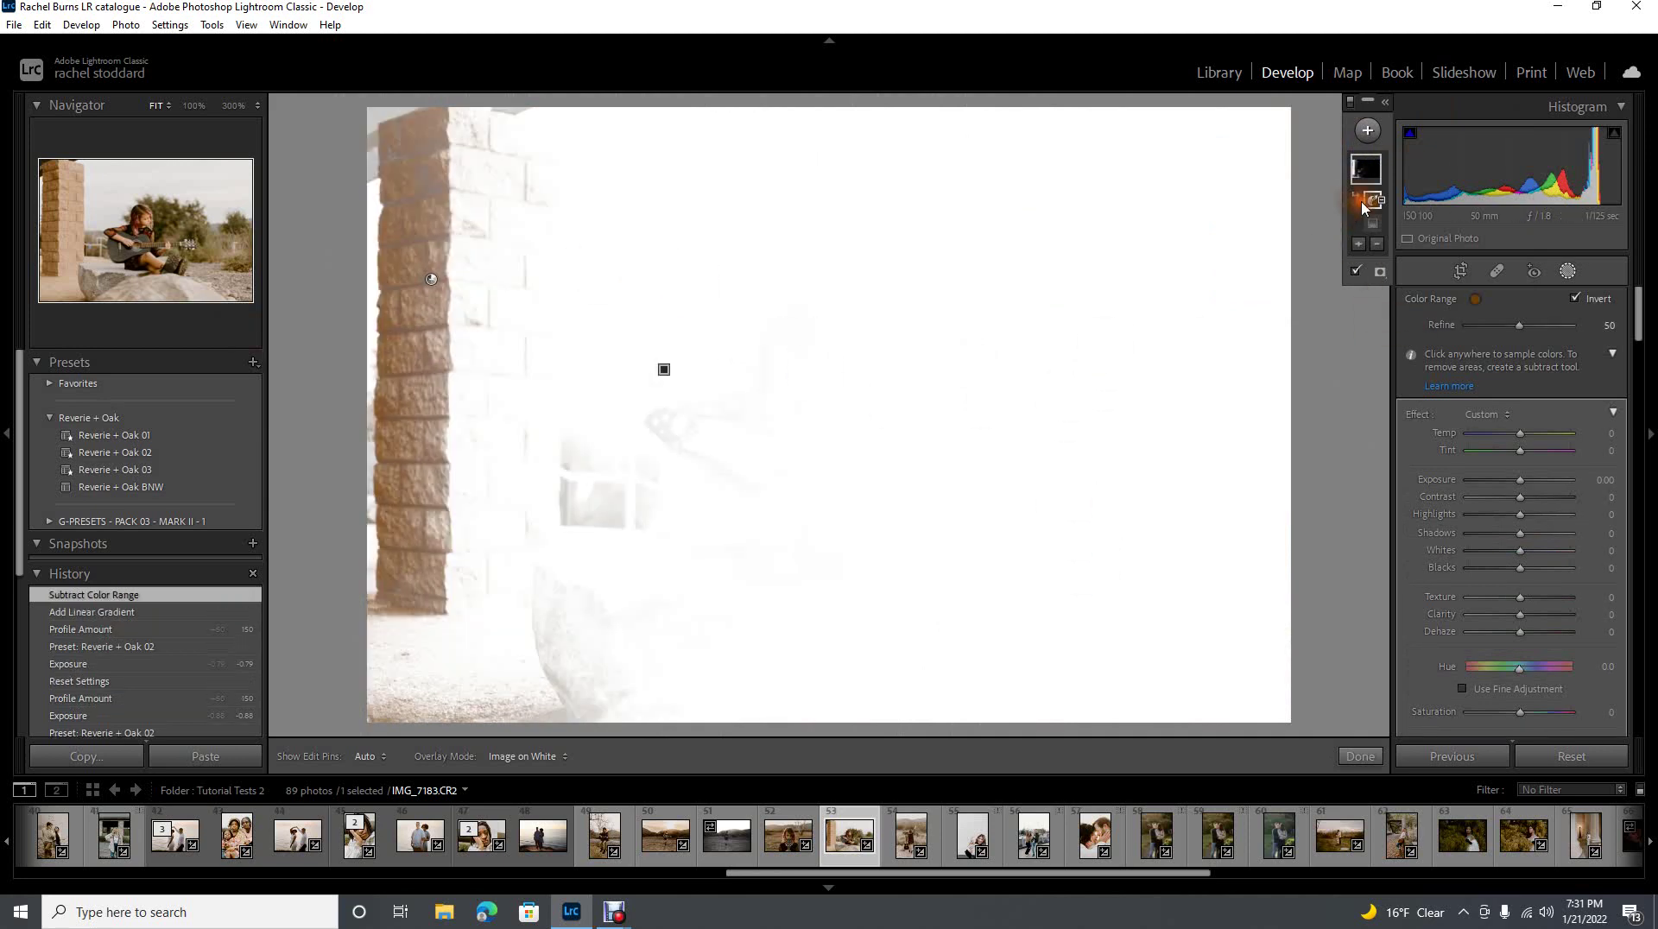
{"action": "mouse_move", "coordinate": [1373, 204]}
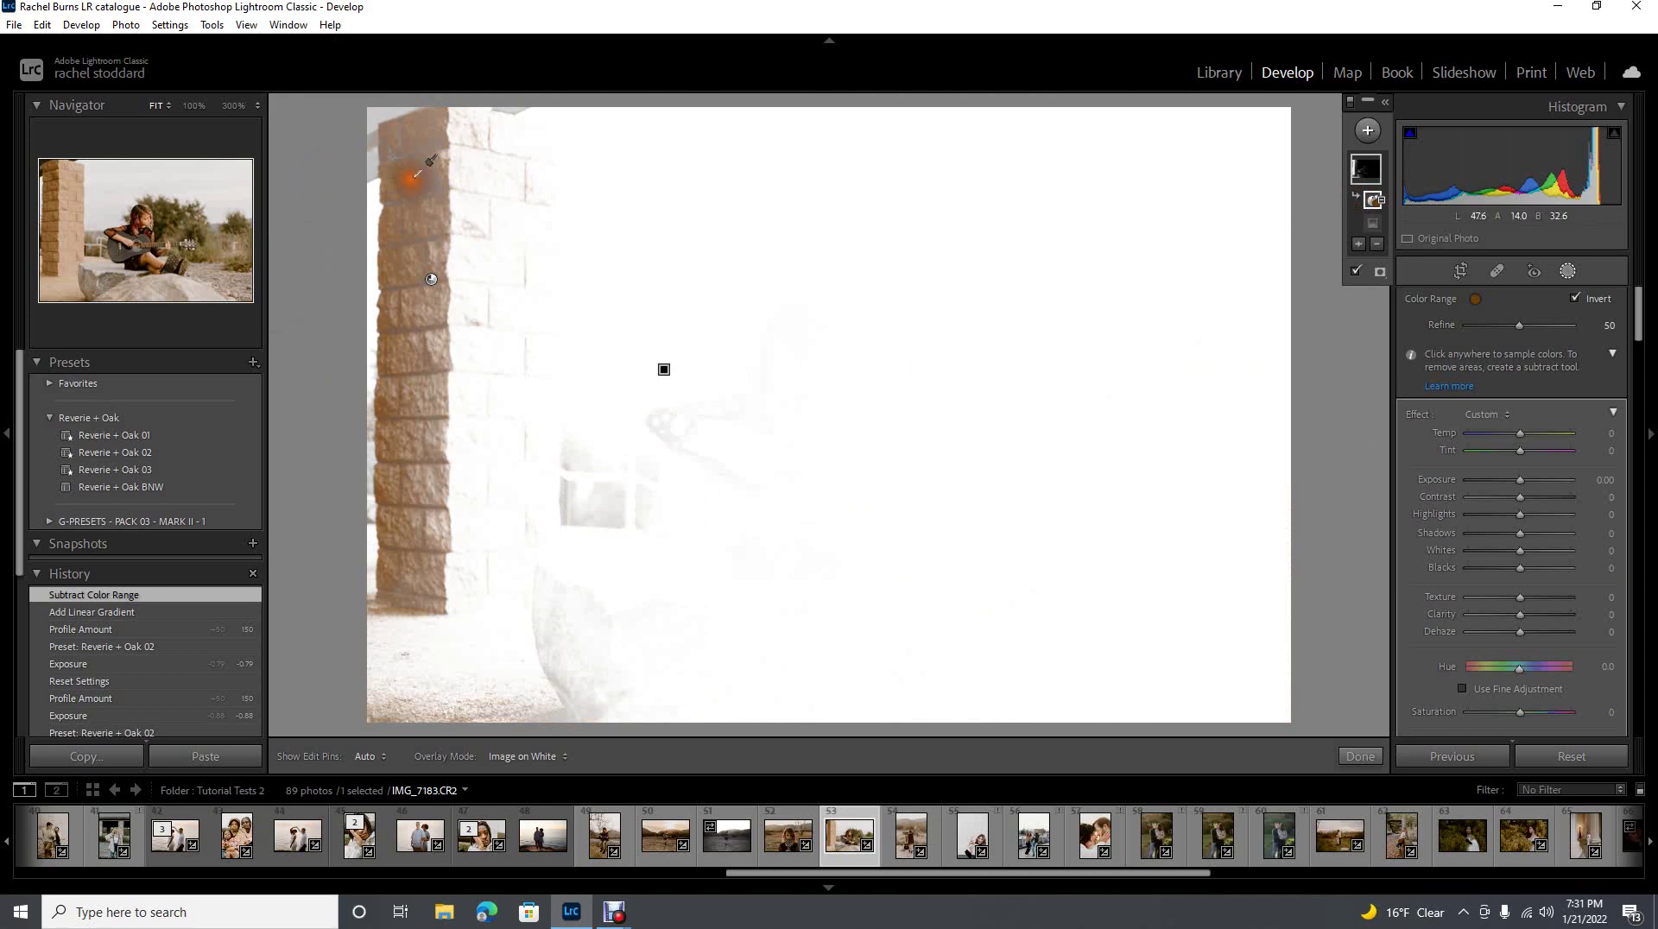
{"action": "mouse_move", "coordinate": [1524, 484]}
{"action": "left_mouse_down"}
{"action": "mouse_move", "coordinate": [1542, 490]}
{"action": "mouse_move", "coordinate": [1515, 478]}
{"action": "left_mouse_up"}
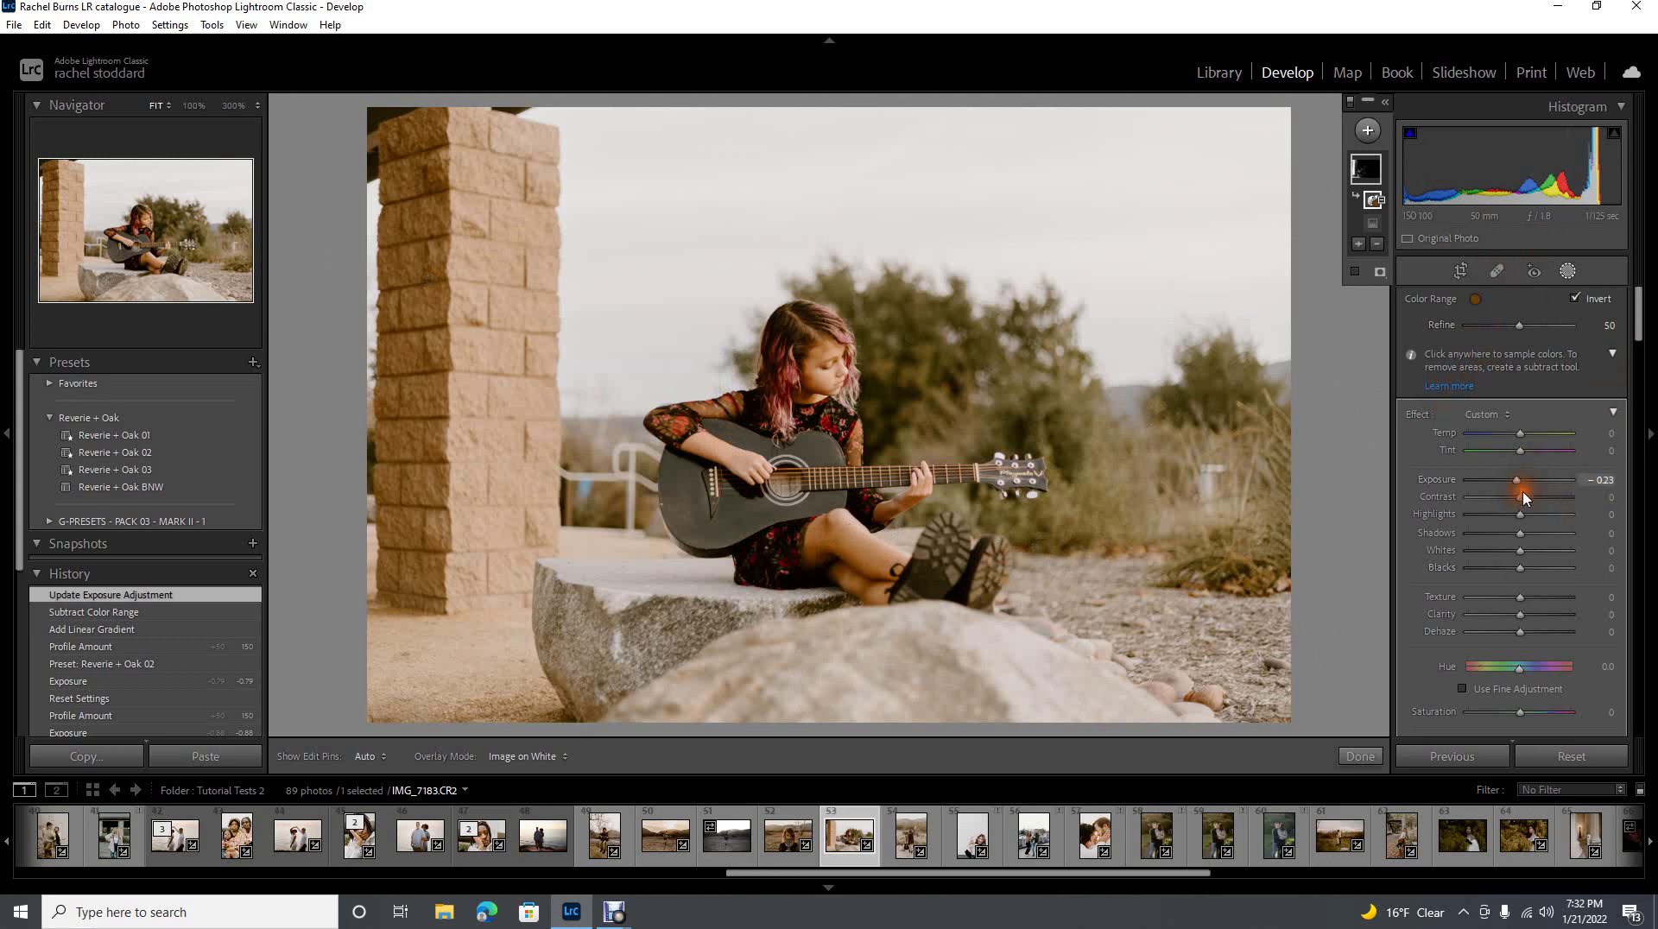
- Lower the Basic panel Exposure from -0.79 to -1.32
{"action": "scroll", "coordinate": [1523, 499], "scroll_direction": "down", "scroll_amount": 5}
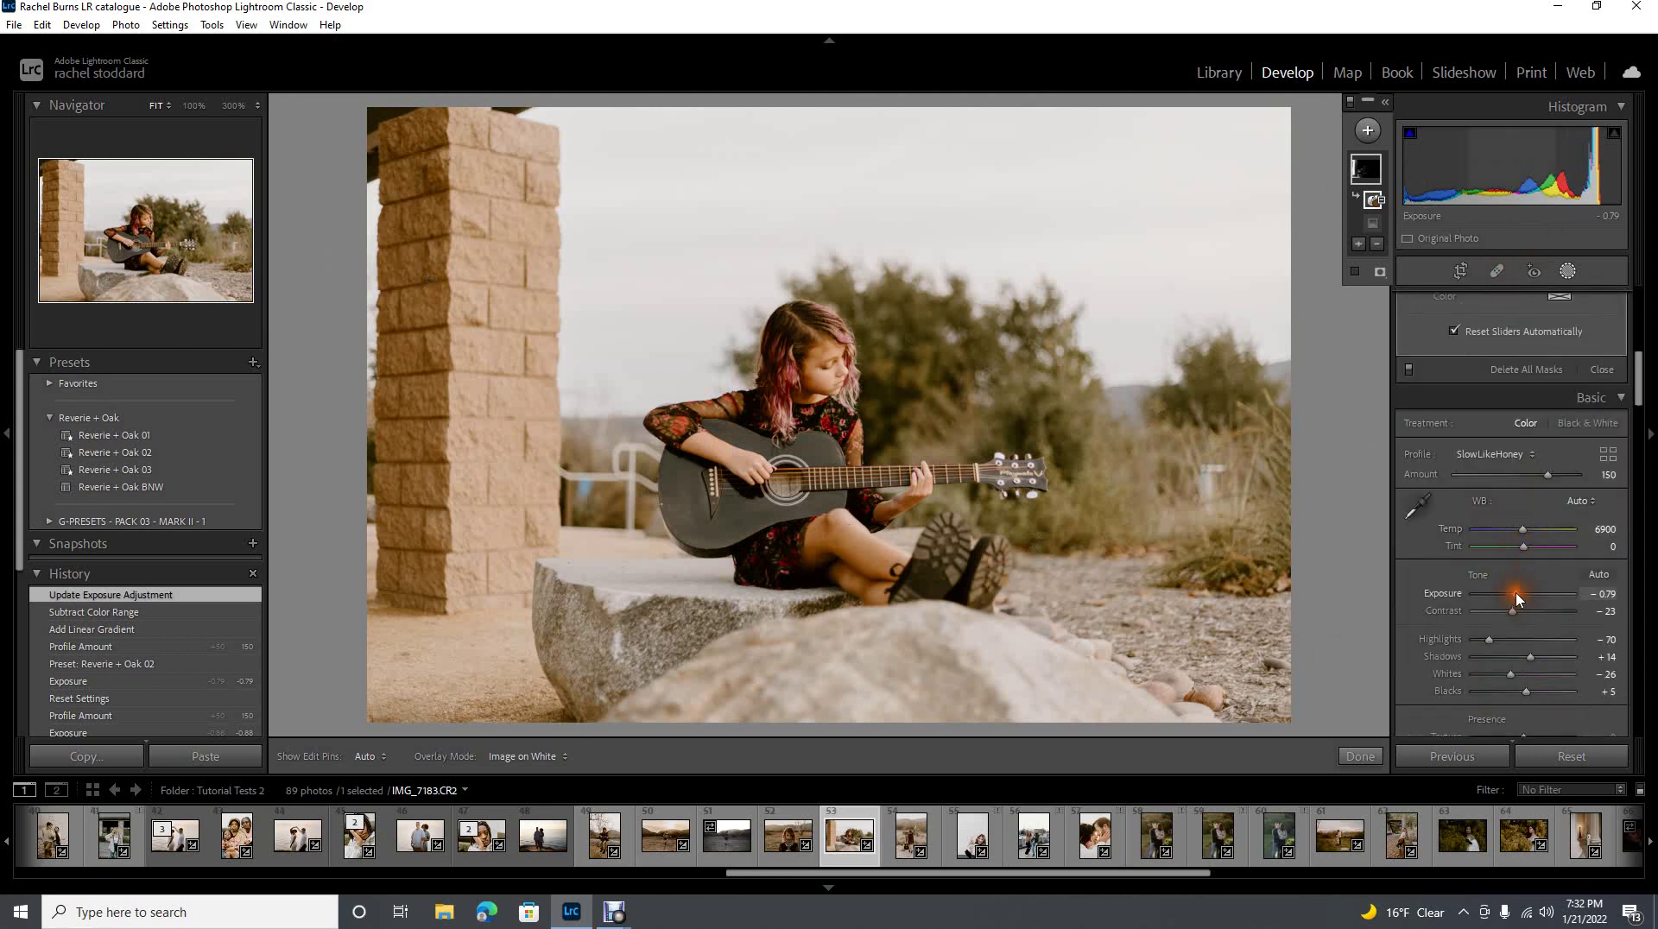
{"action": "left_click_drag", "start_coordinate": [1517, 595], "coordinate": [1511, 602]}
{"action": "left_click", "coordinate": [1568, 273]}
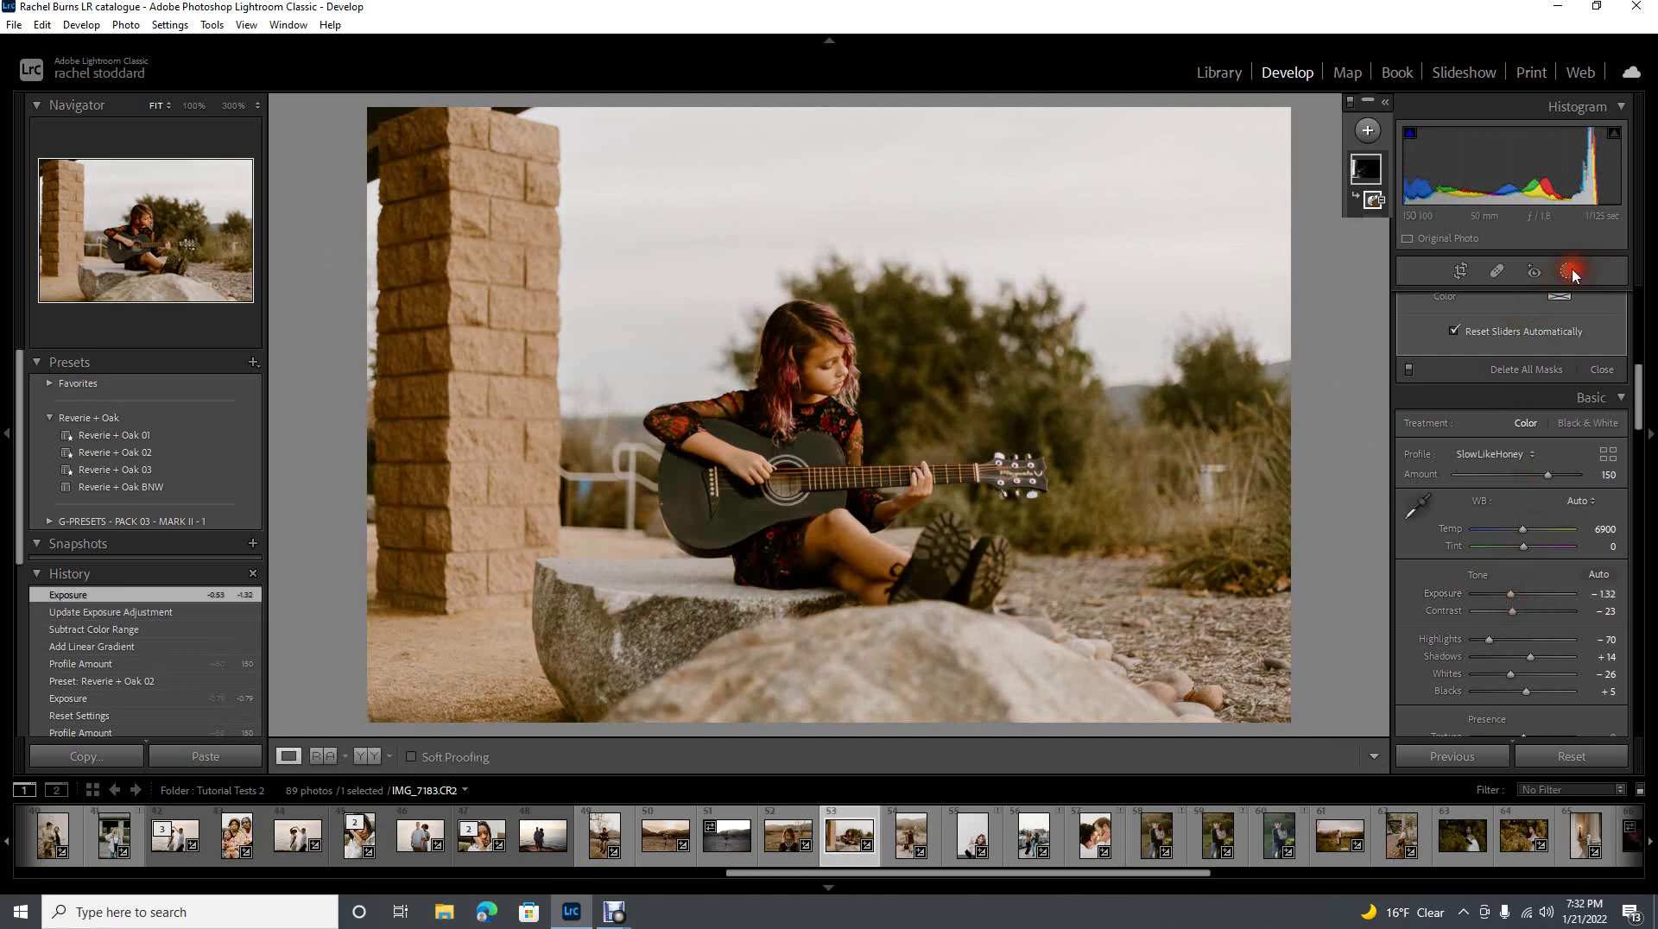
{"action": "scroll", "coordinate": [1570, 462], "scroll_direction": "up", "scroll_amount": 8}
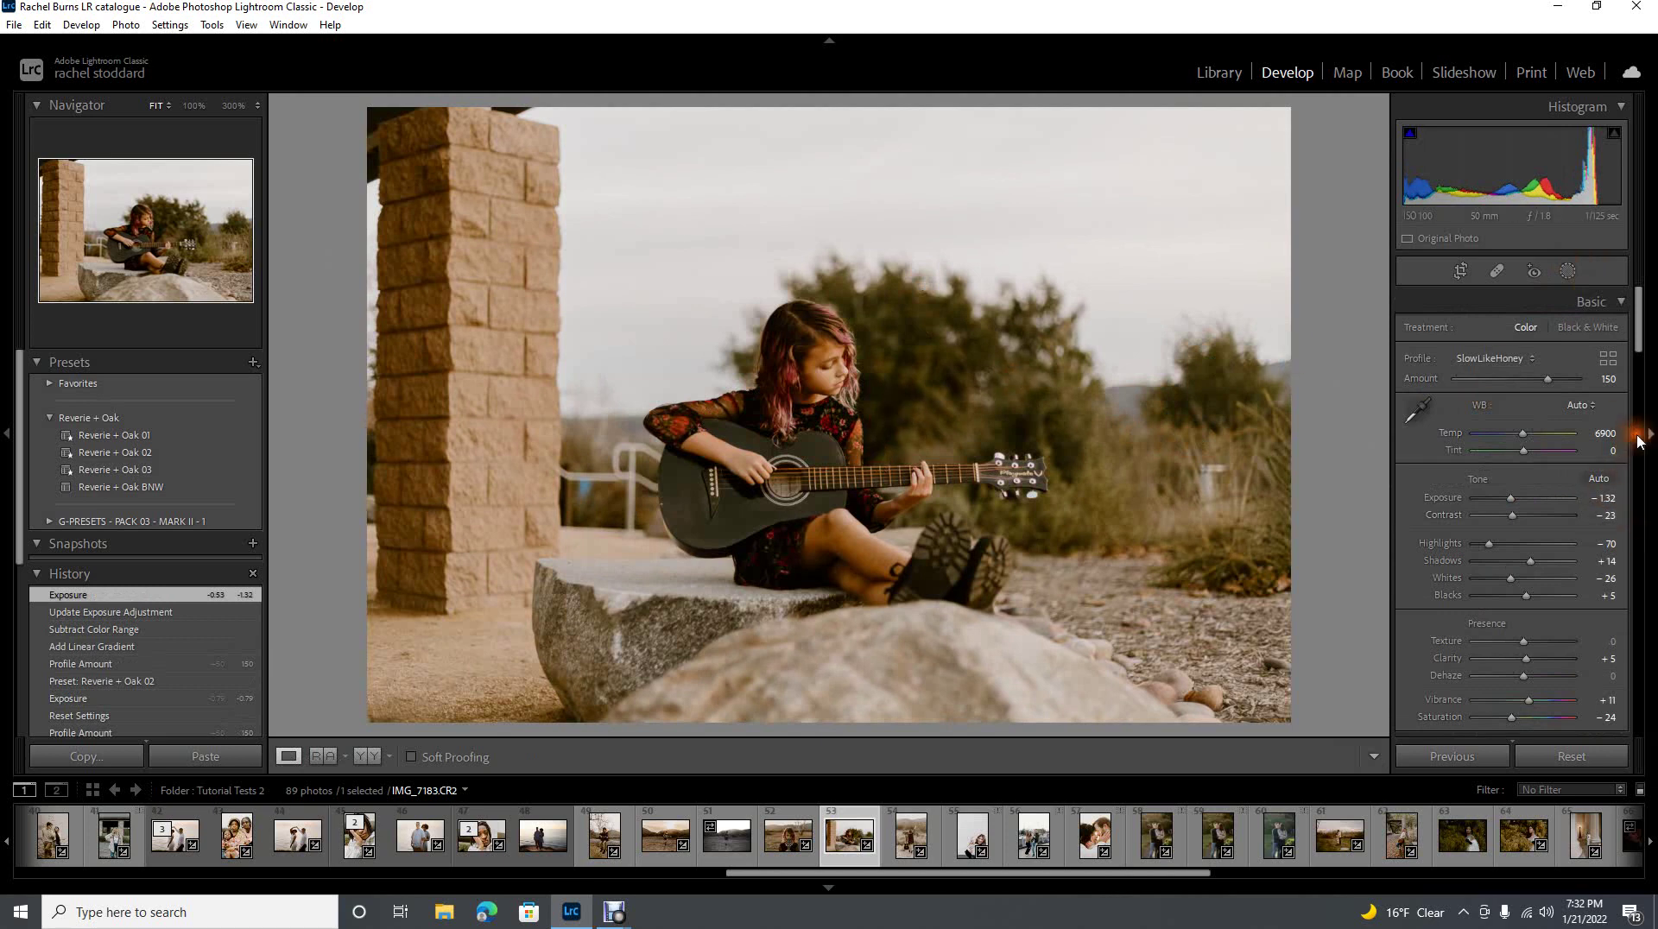
{"action": "left_click", "coordinate": [1567, 272]}
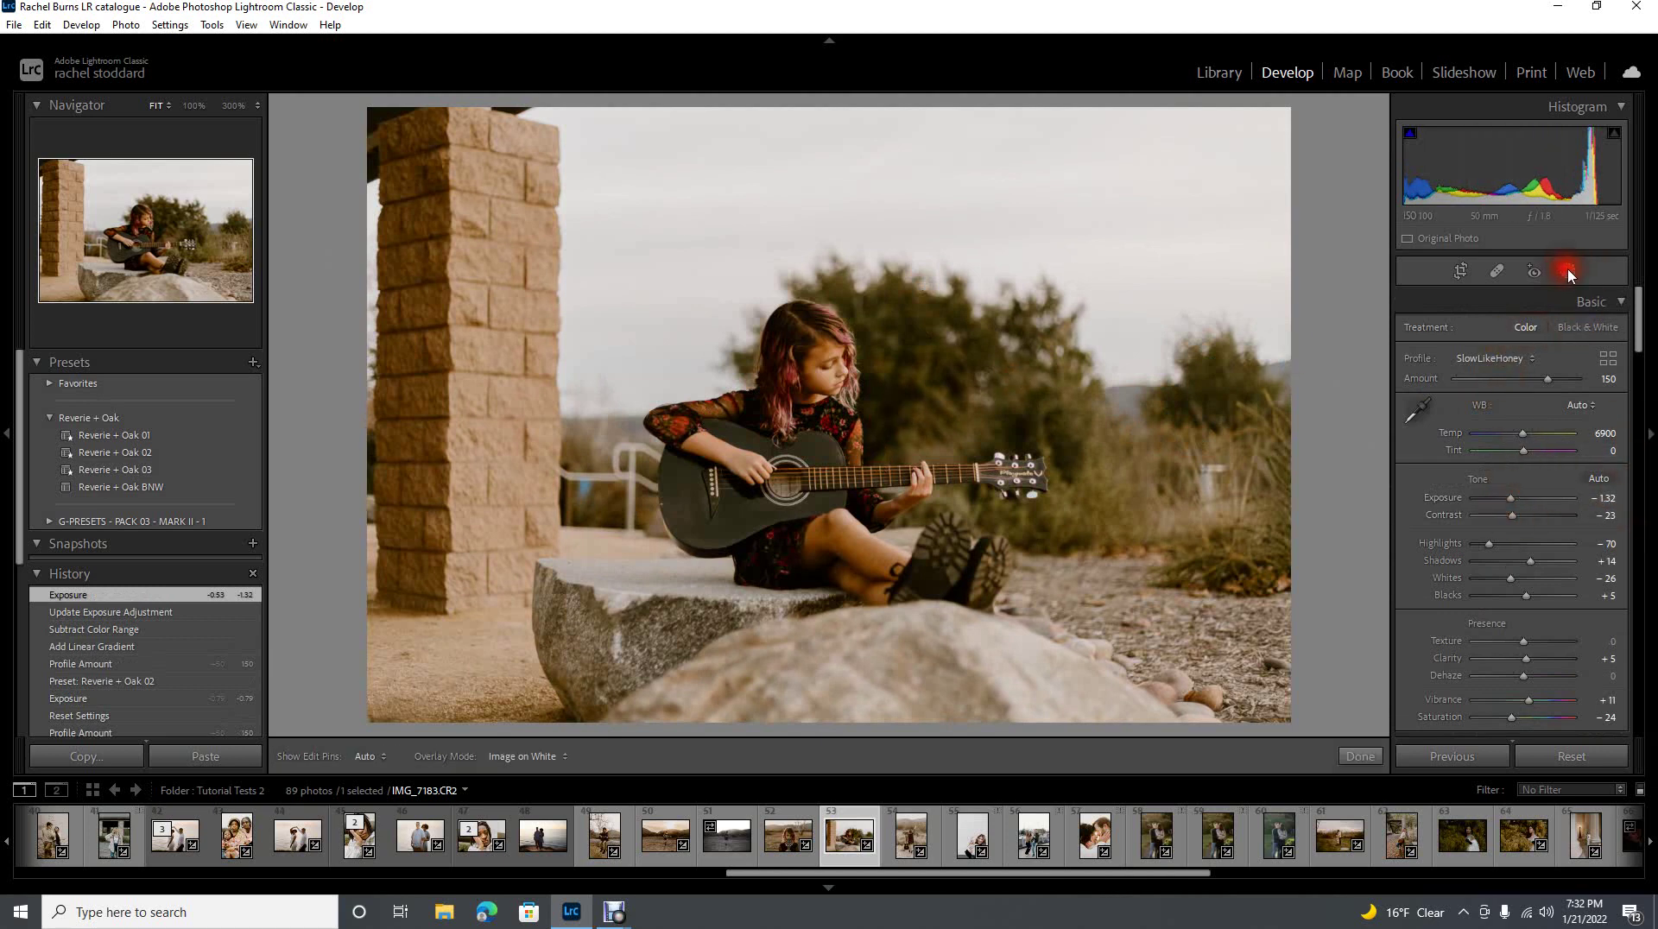
- Draw a new radial gradient over the girl with Feather 100
{"action": "left_click", "coordinate": [1364, 132]}
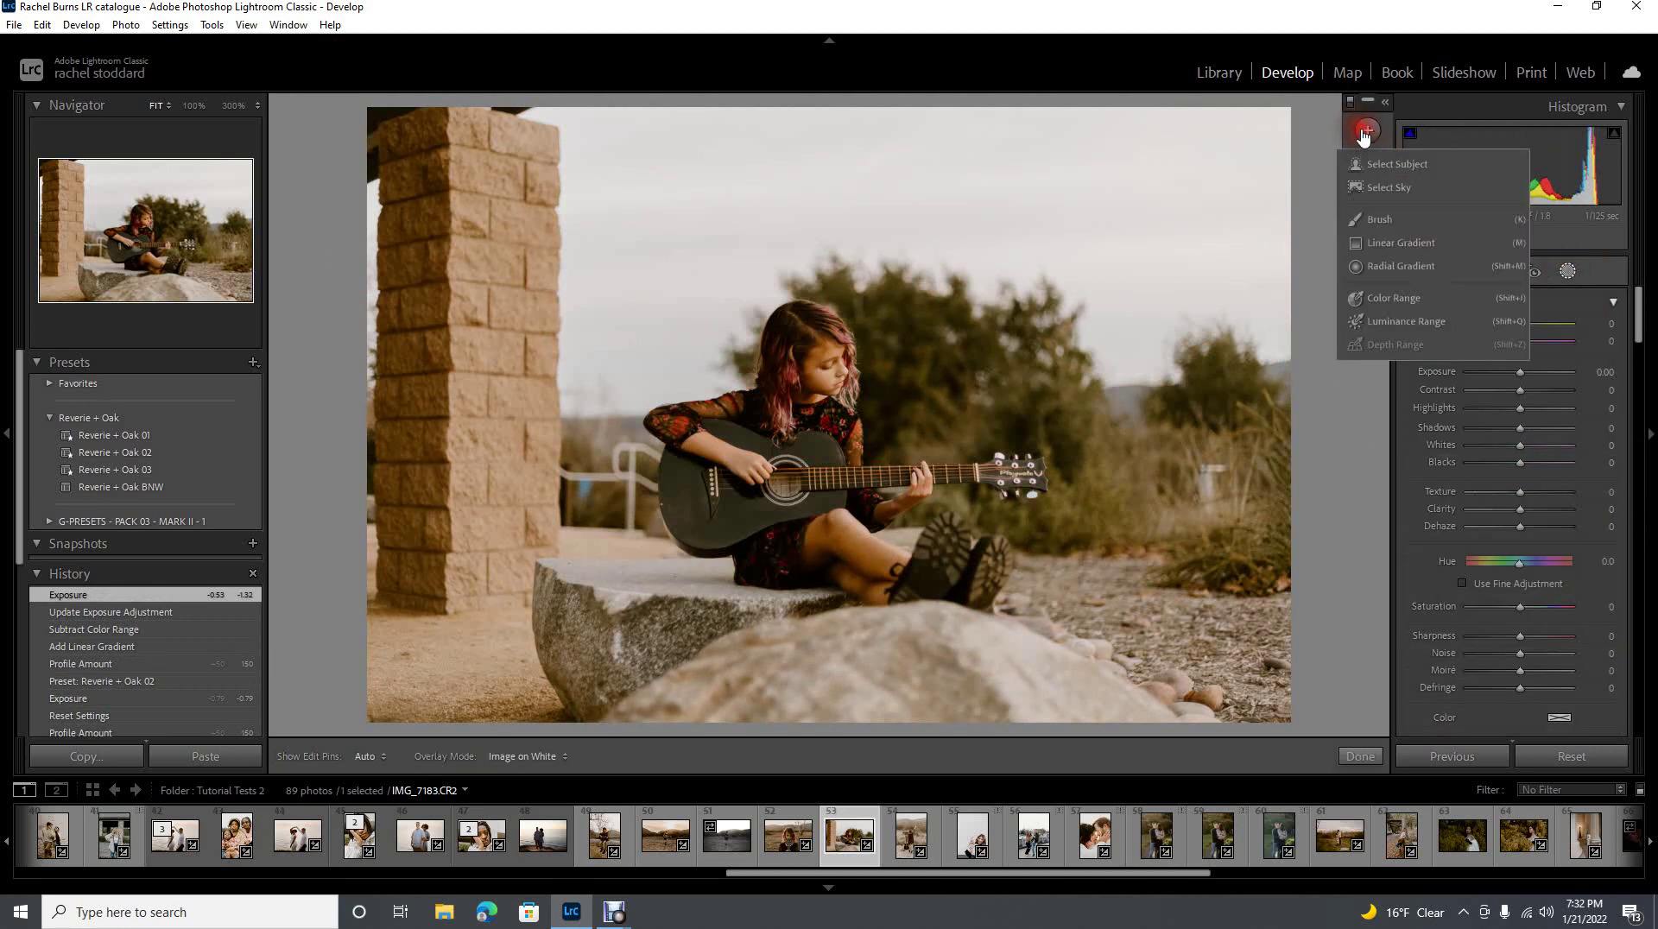
{"action": "left_click", "coordinate": [1381, 268]}
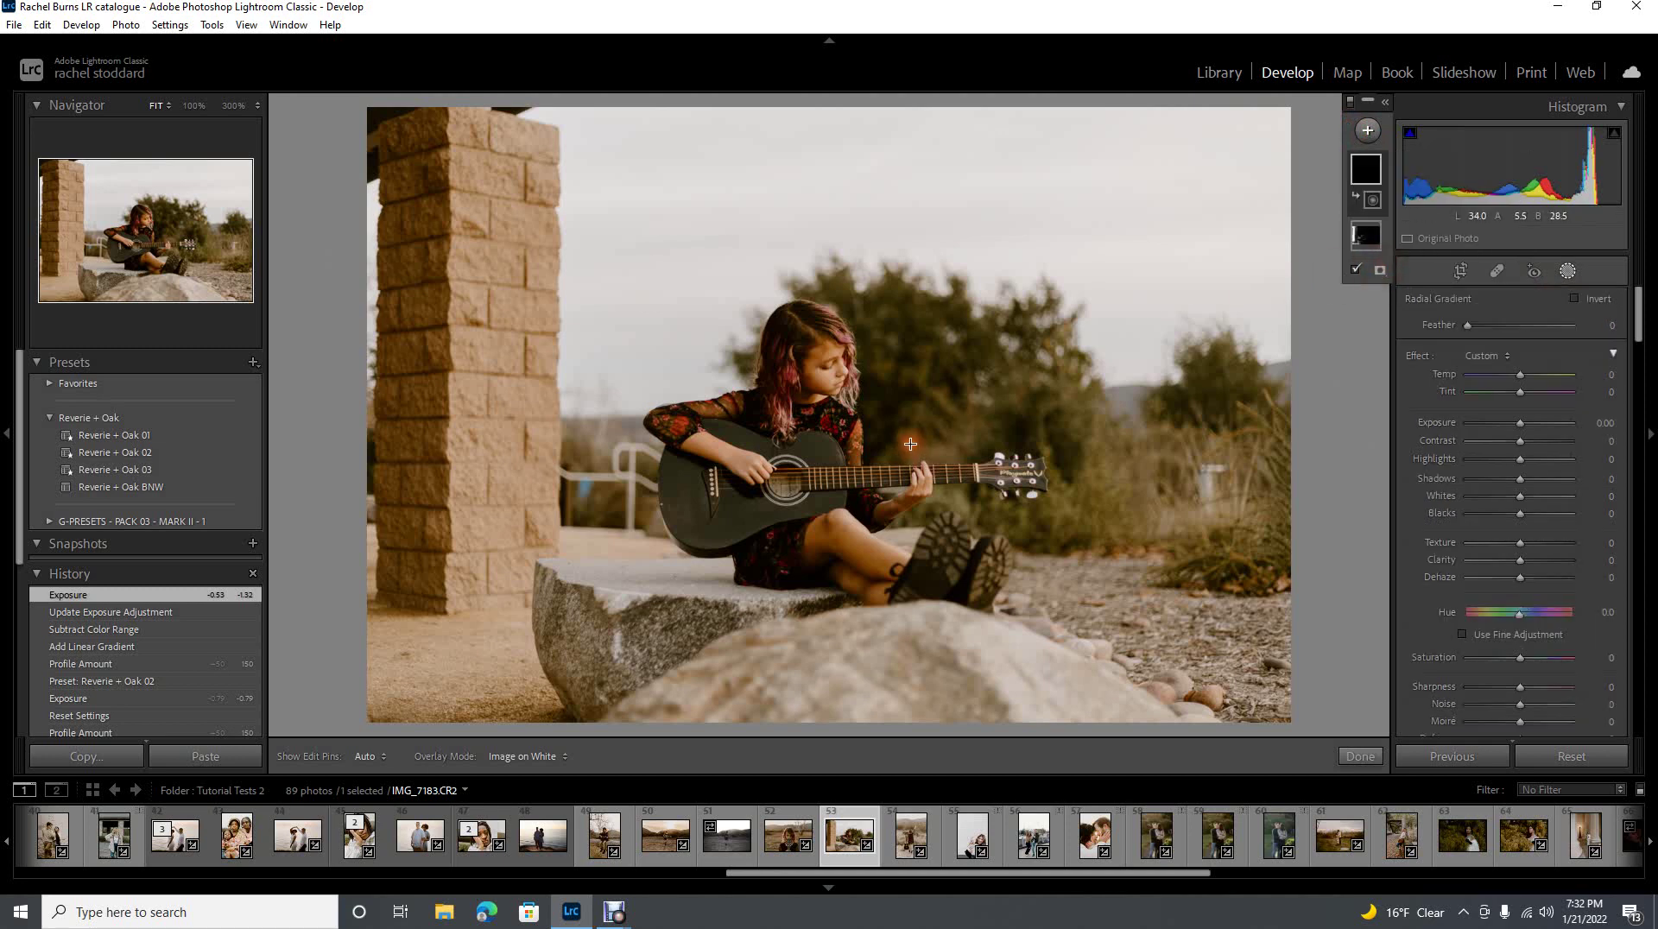
{"action": "left_click_drag", "start_coordinate": [809, 429], "coordinate": [1057, 704]}
{"action": "left_click_drag", "start_coordinate": [1468, 326], "coordinate": [1617, 351]}
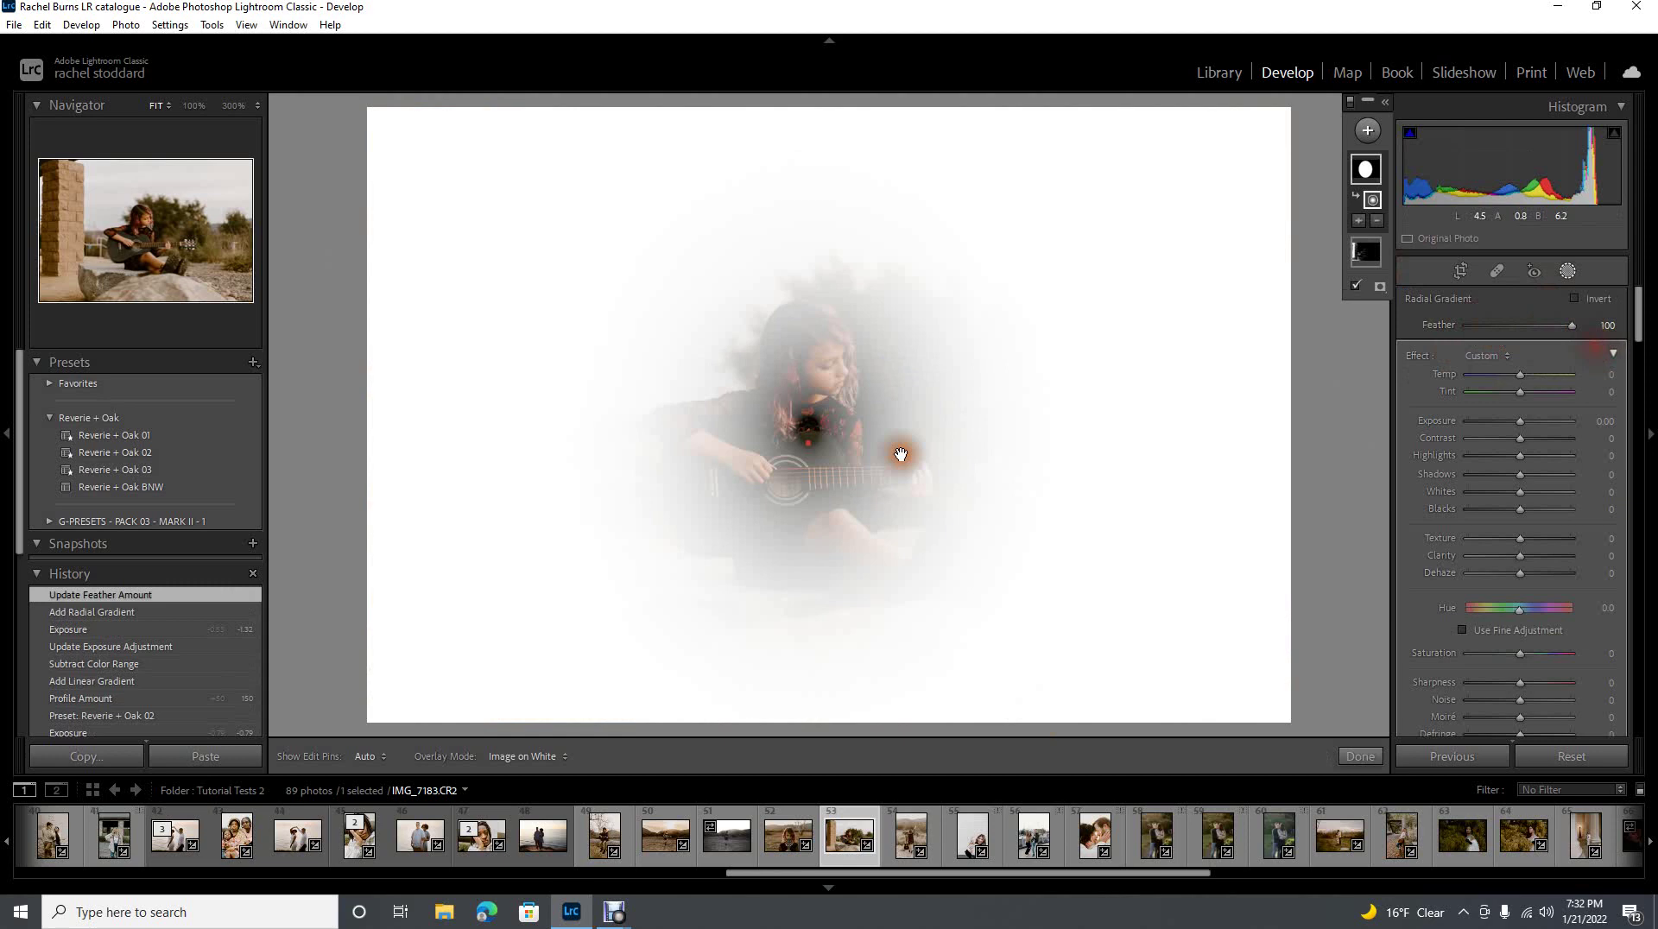
{"action": "left_click", "coordinate": [809, 432]}
- Reshape and reposition the ellipse around the girl and guitar, with Exposure 0.03
{"action": "left_click_drag", "start_coordinate": [811, 432], "coordinate": [815, 393]}
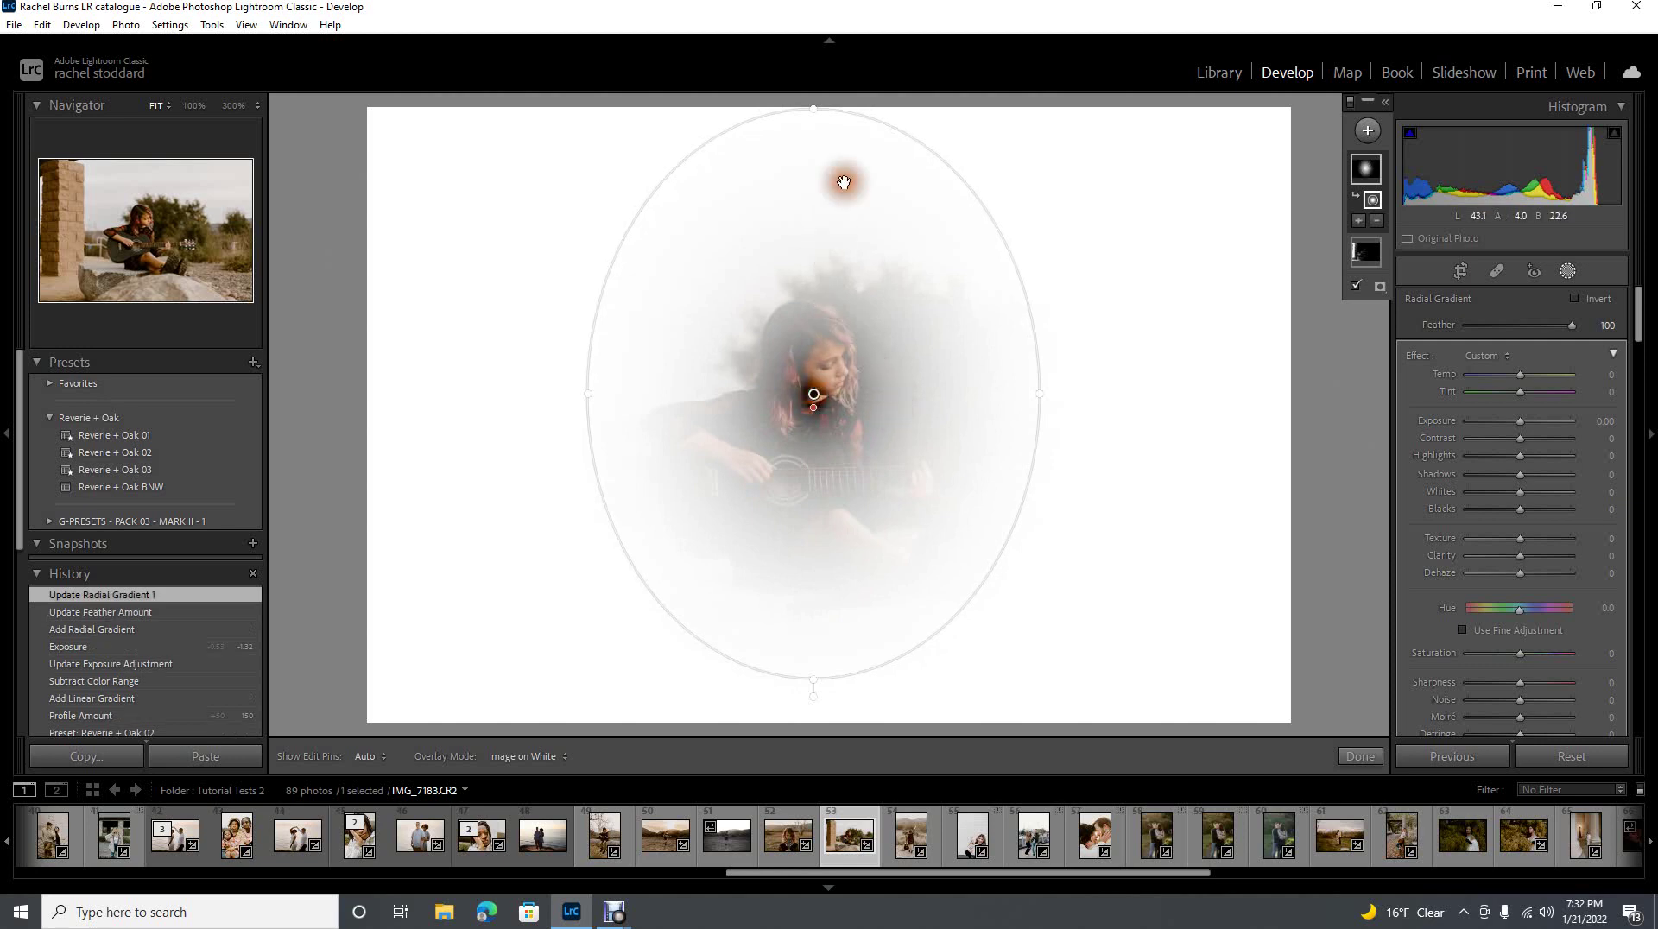
{"action": "left_click_drag", "start_coordinate": [814, 102], "coordinate": [814, 186]}
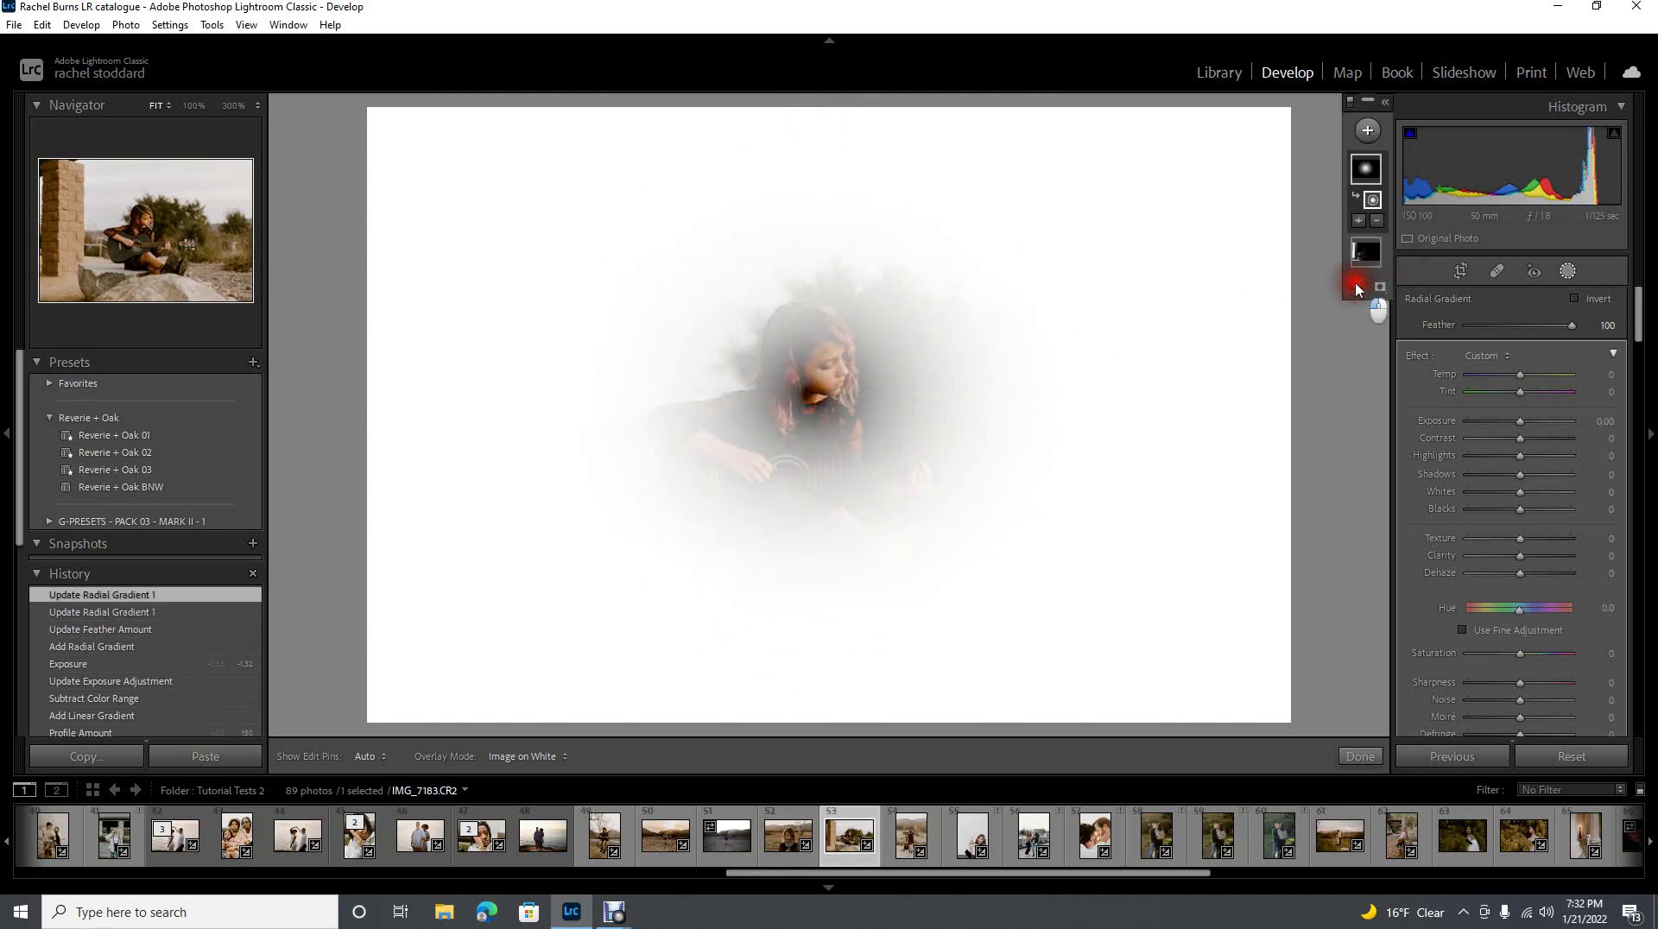
{"action": "left_click_drag", "start_coordinate": [1047, 378], "coordinate": [961, 426]}
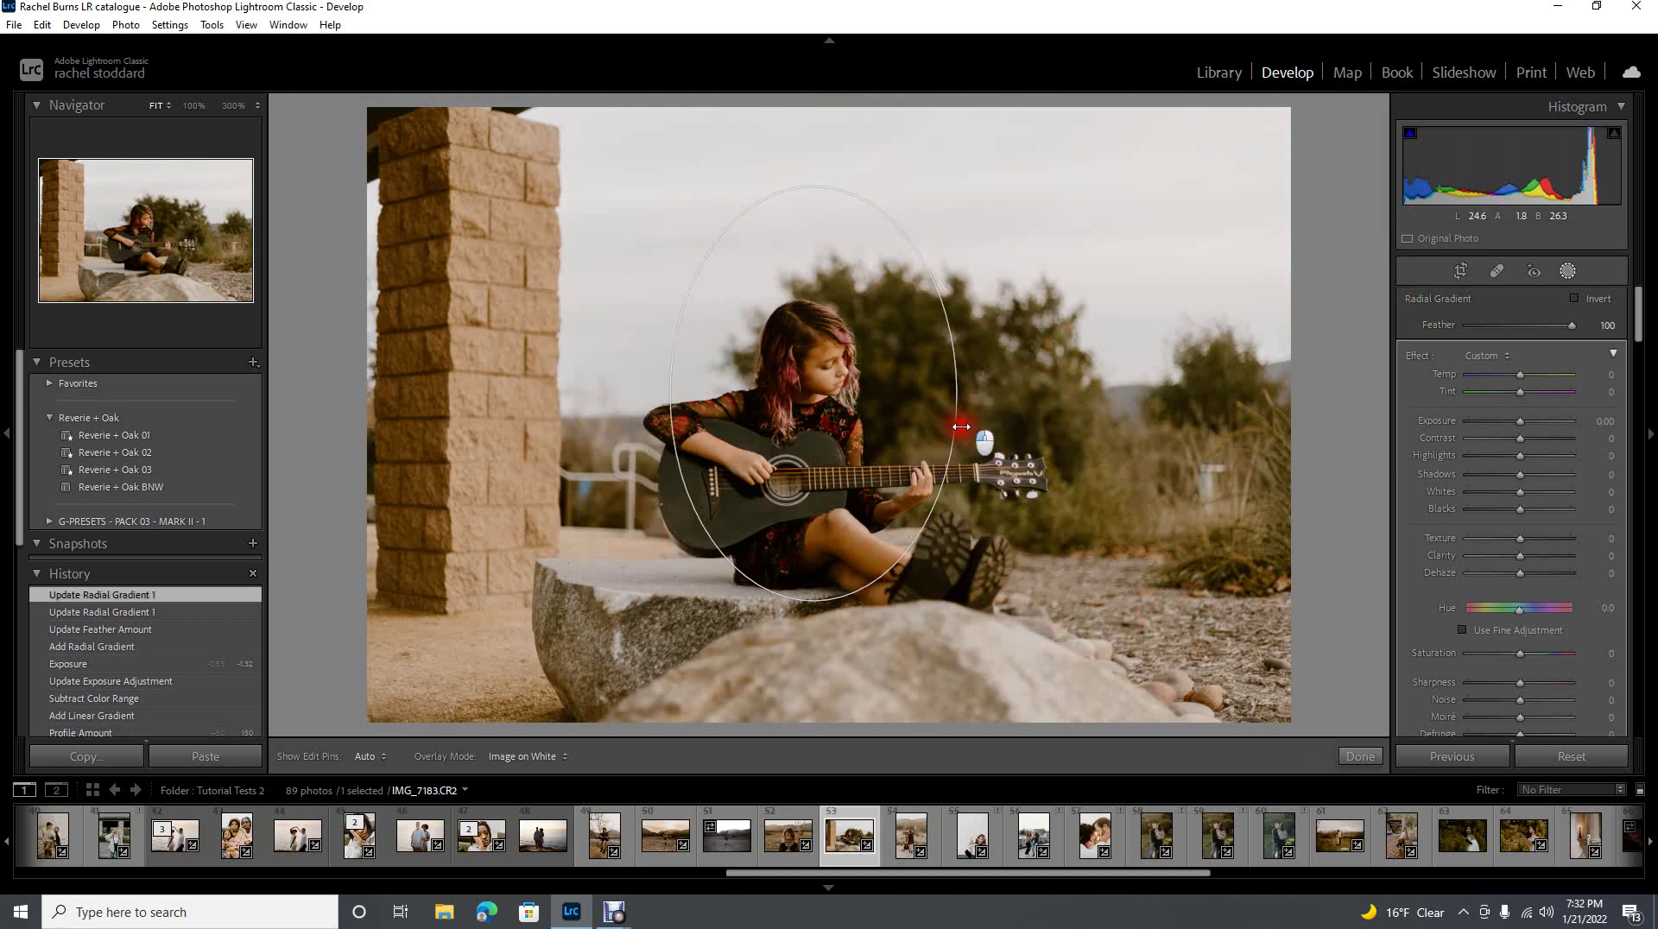
{"action": "left_click_drag", "start_coordinate": [1520, 420], "coordinate": [1520, 423]}
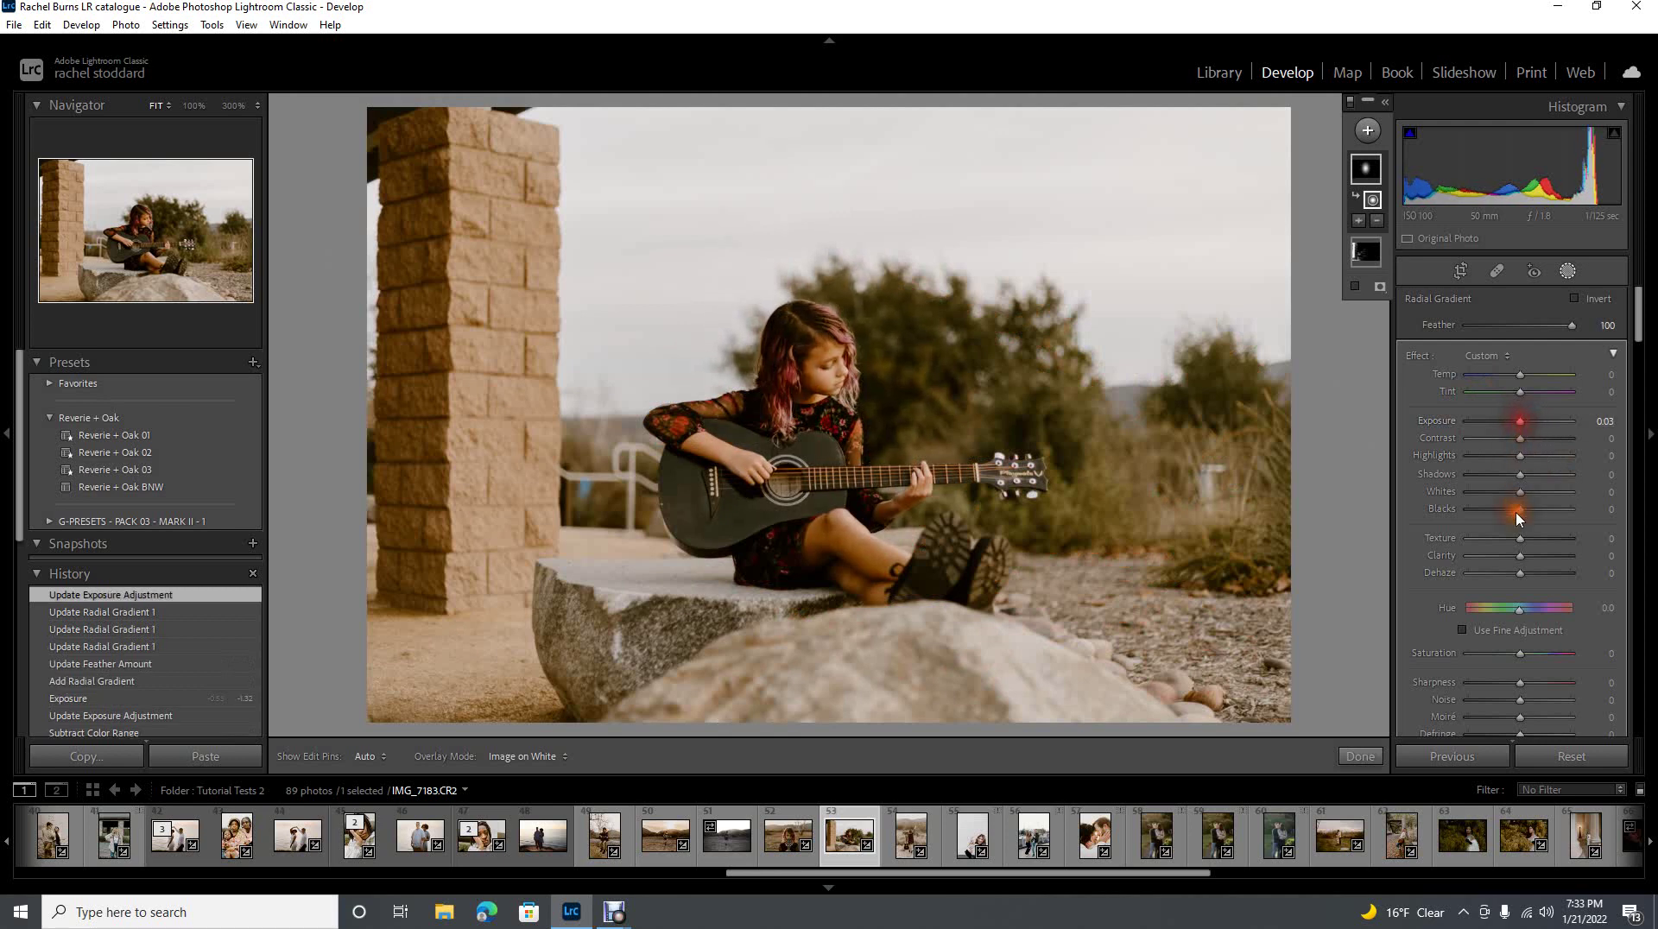
{"action": "left_click_drag", "start_coordinate": [814, 400], "coordinate": [804, 428]}
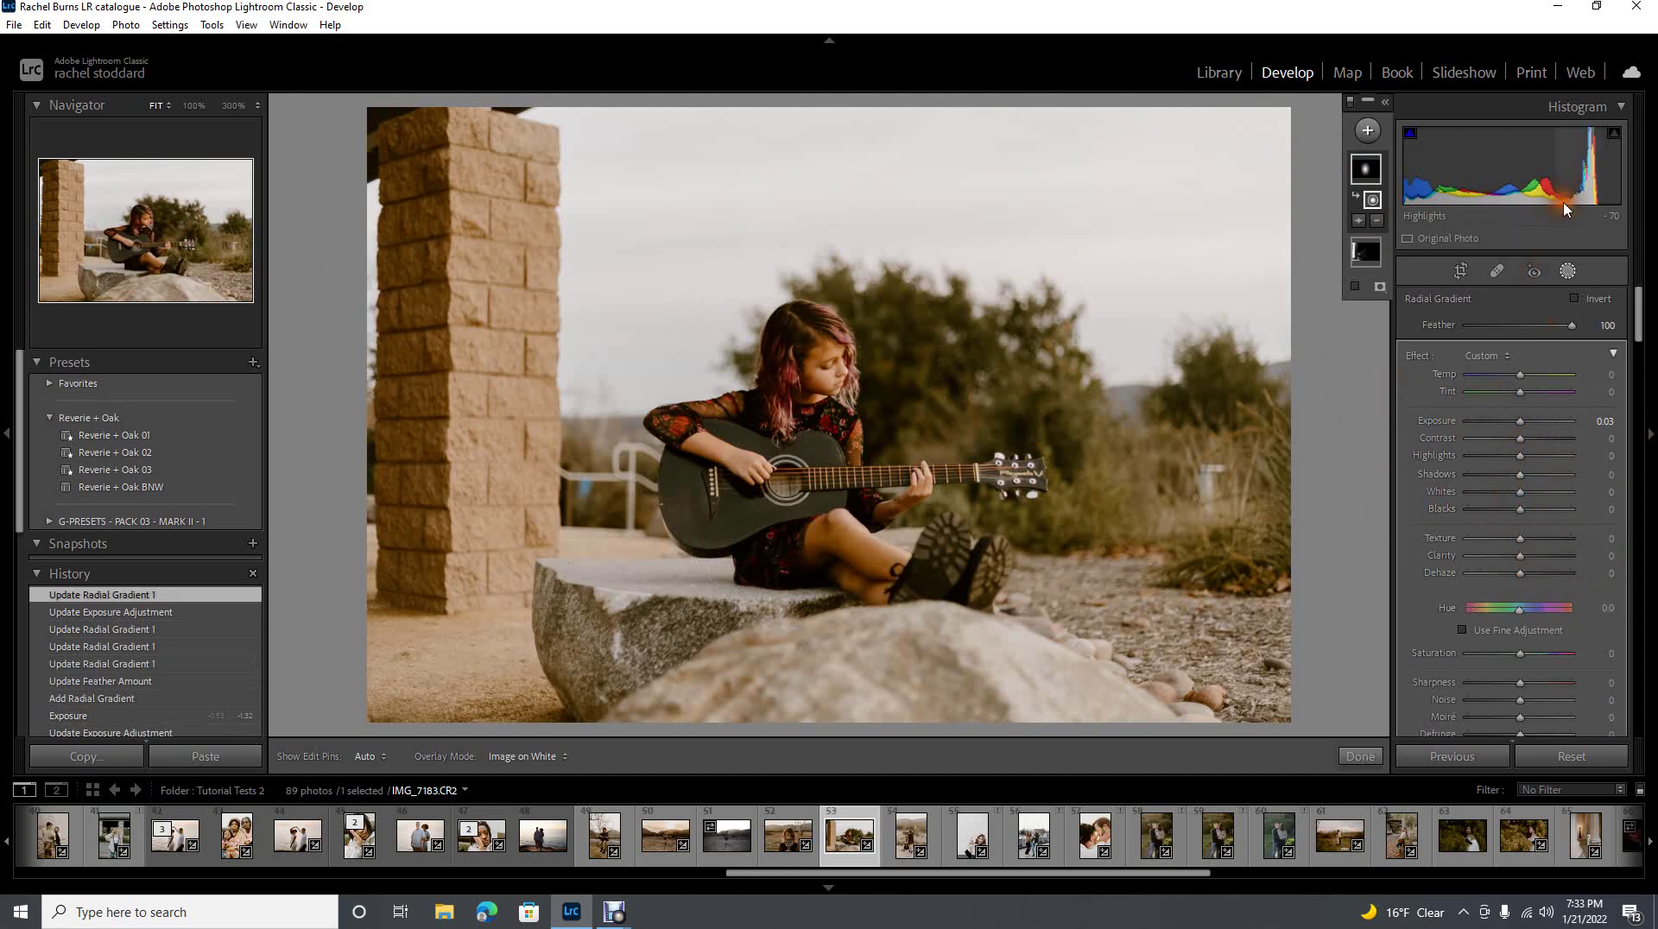
- Leave Masking, dismiss the pop-up, and set the global Dehaze to -2
{"action": "left_click", "coordinate": [1568, 273]}
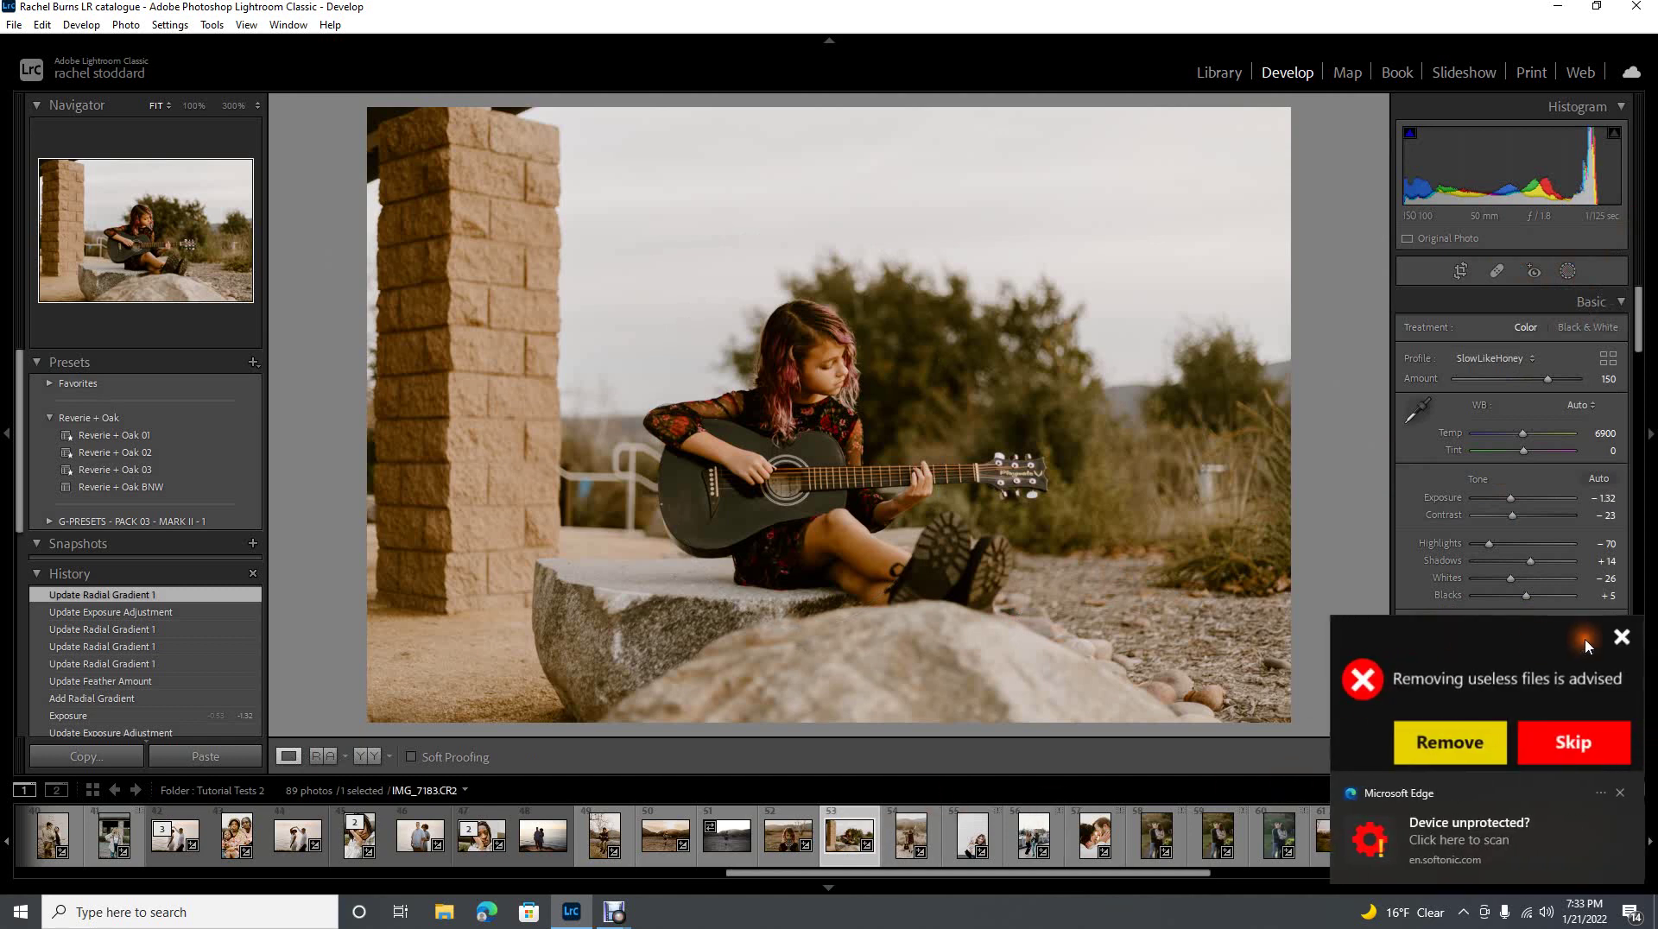
{"action": "left_click", "coordinate": [1621, 639]}
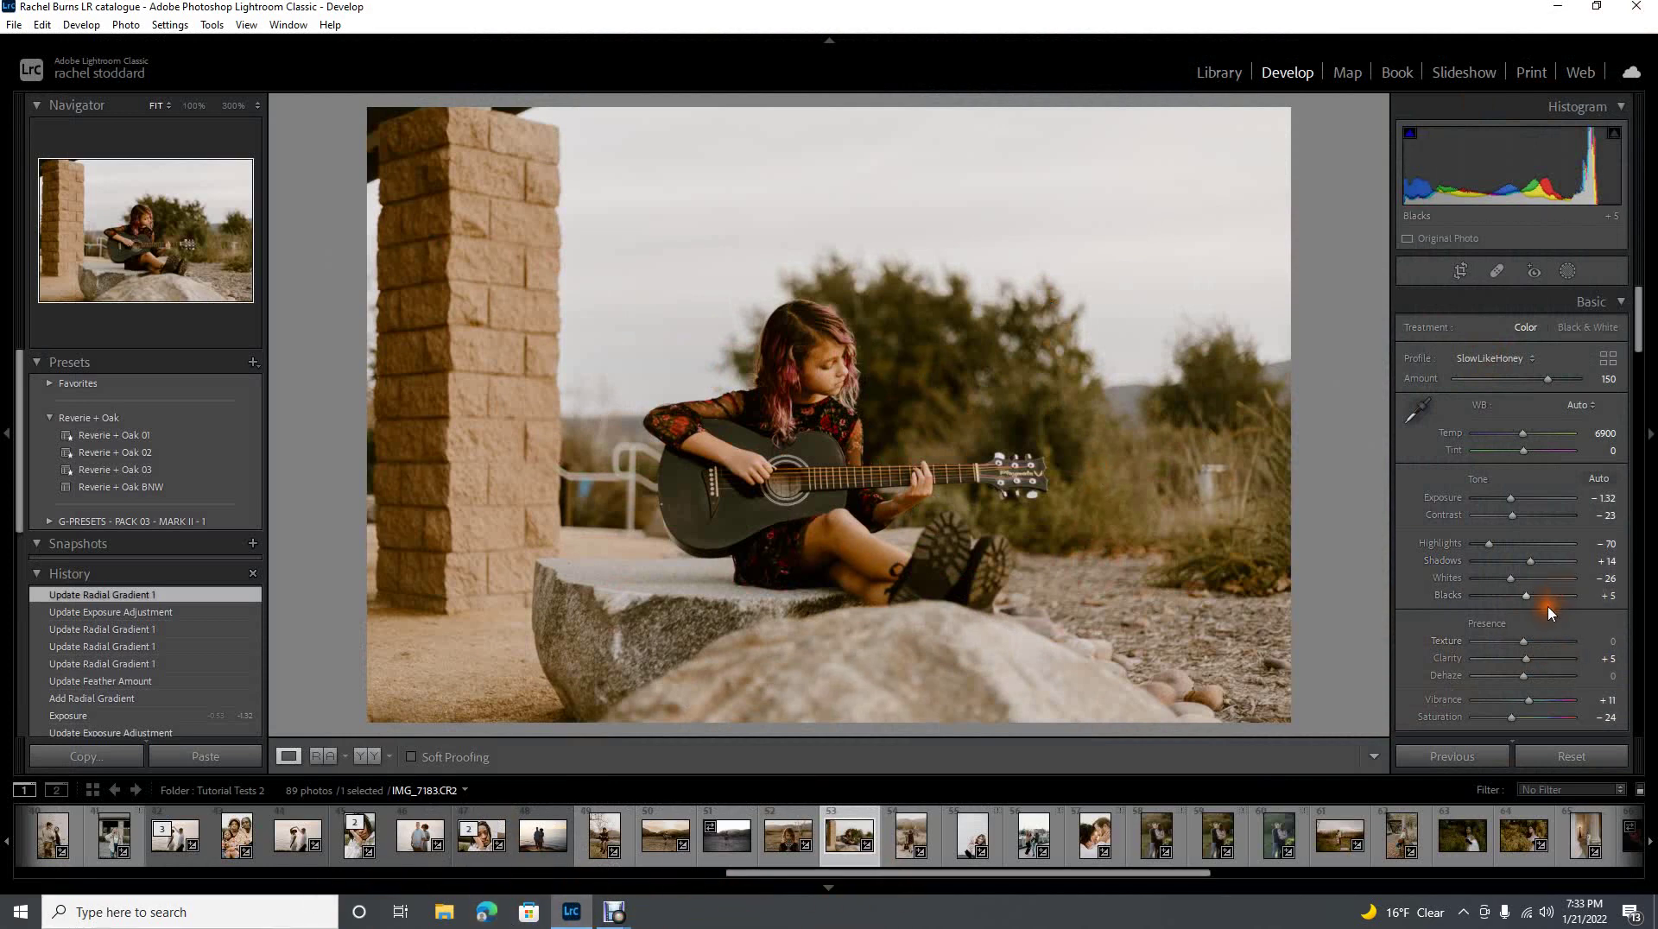
{"action": "scroll", "coordinate": [1547, 607], "scroll_direction": "down", "scroll_amount": 3}
{"action": "scroll", "coordinate": [1539, 505], "scroll_direction": "up", "scroll_amount": 2}
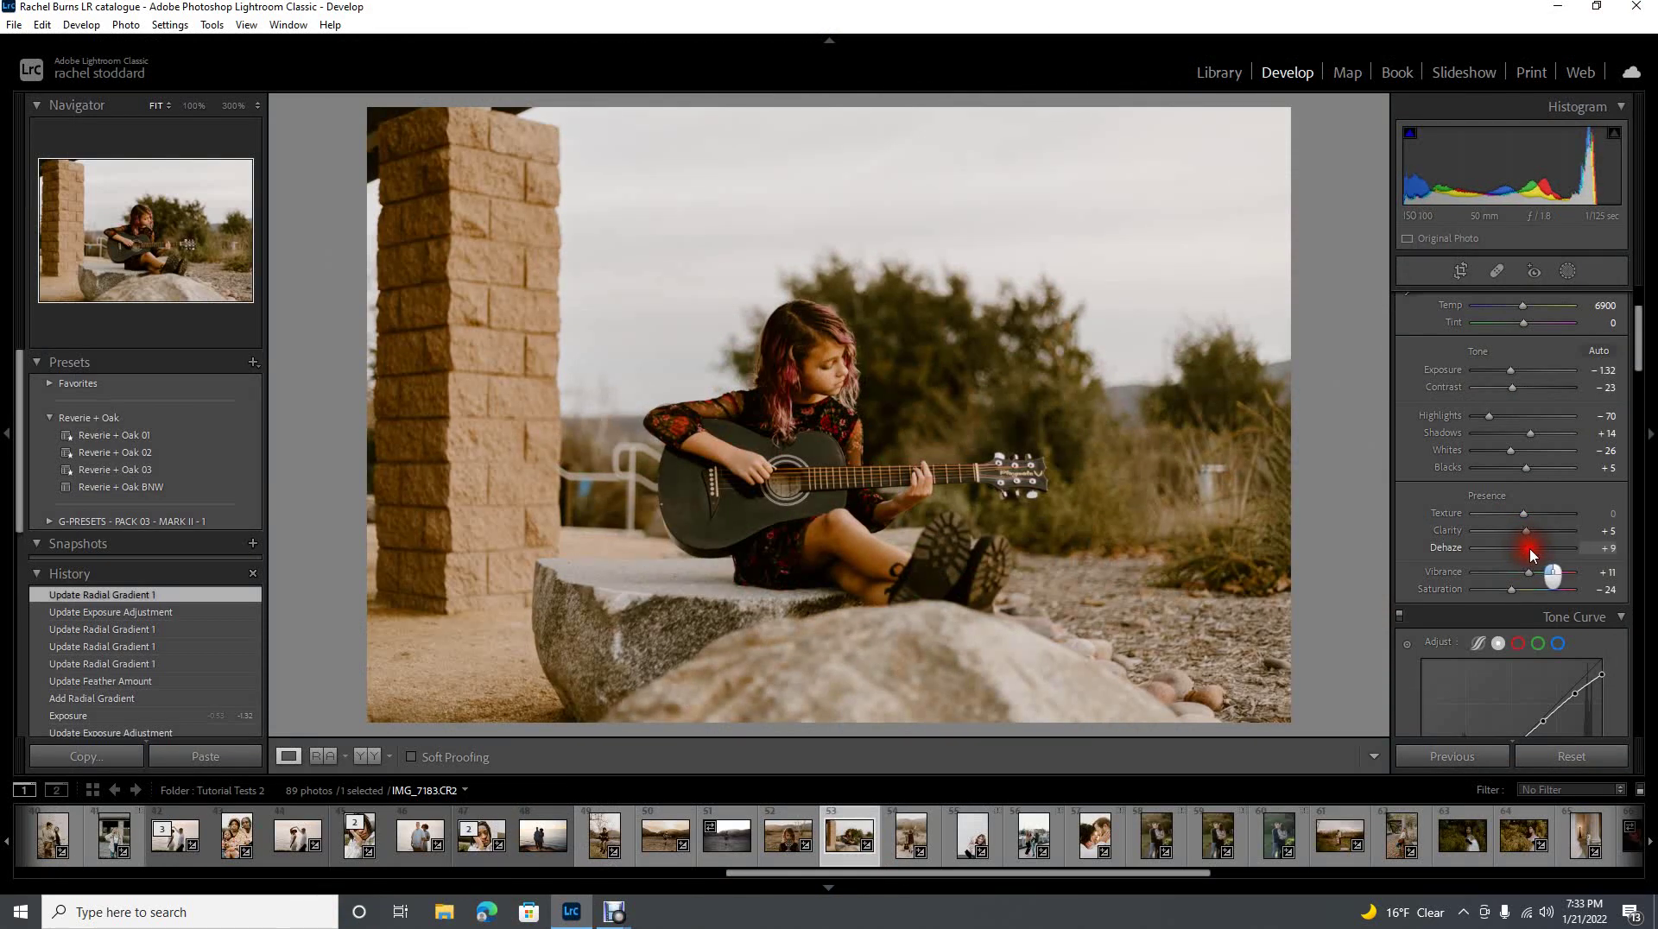
{"action": "left_click_drag", "start_coordinate": [1531, 554], "coordinate": [1521, 551]}
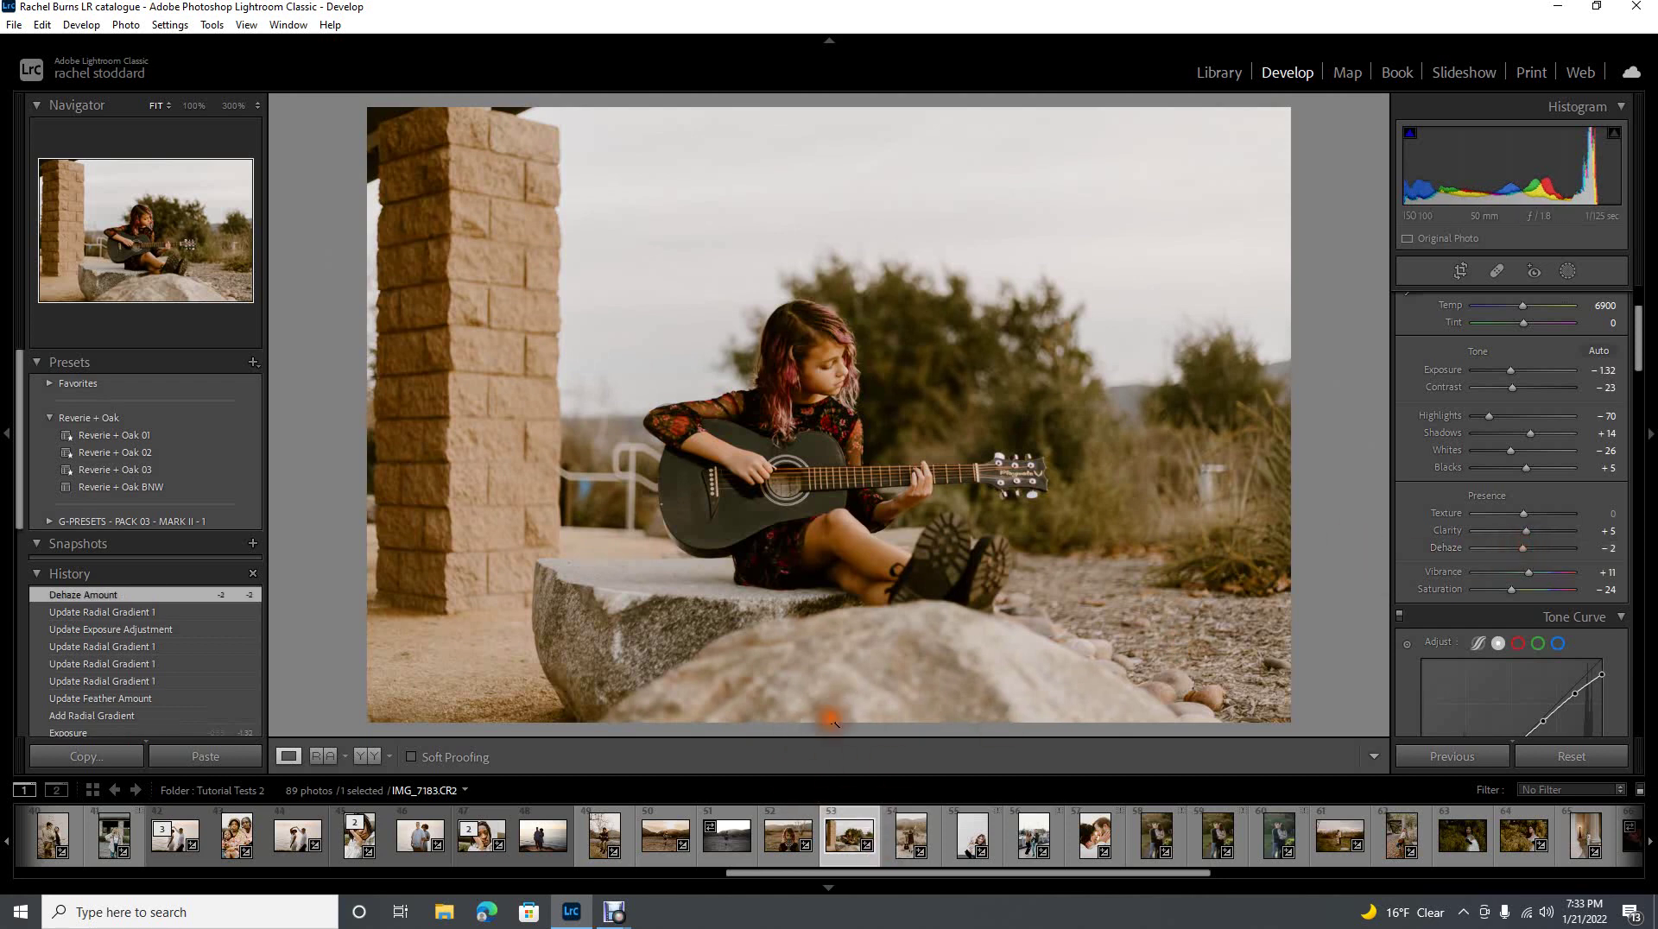
- Darken the overall Exposure to -1.67
{"action": "left_click", "coordinate": [1575, 274]}
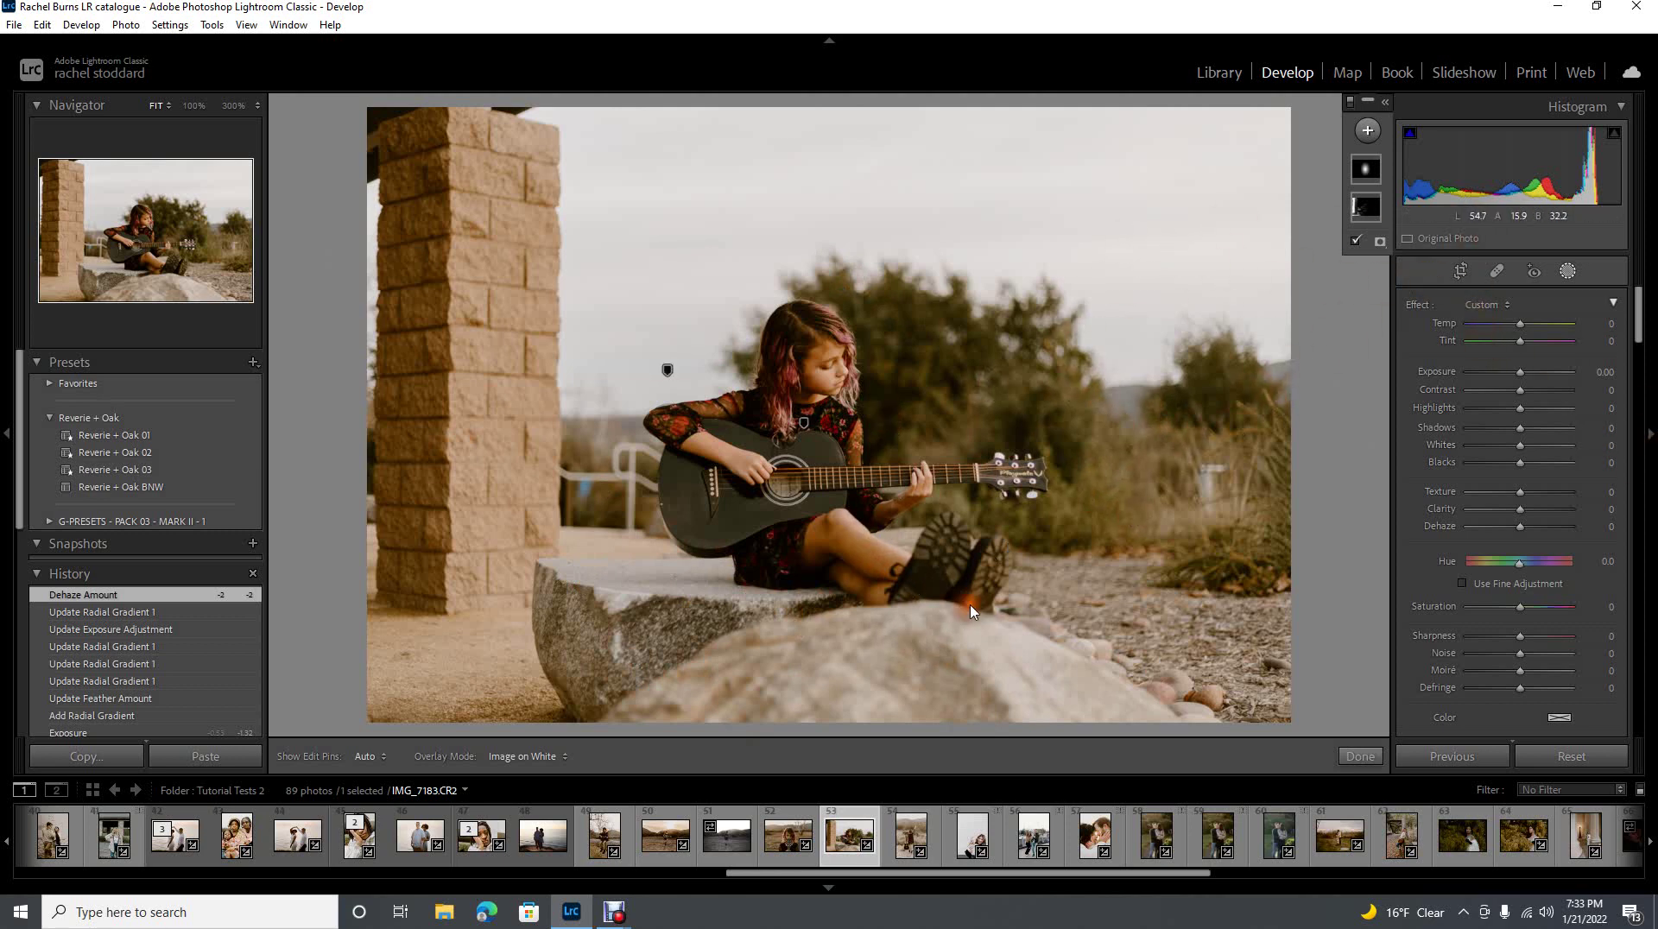
{"action": "scroll", "coordinate": [1516, 644], "scroll_direction": "down", "scroll_amount": 5}
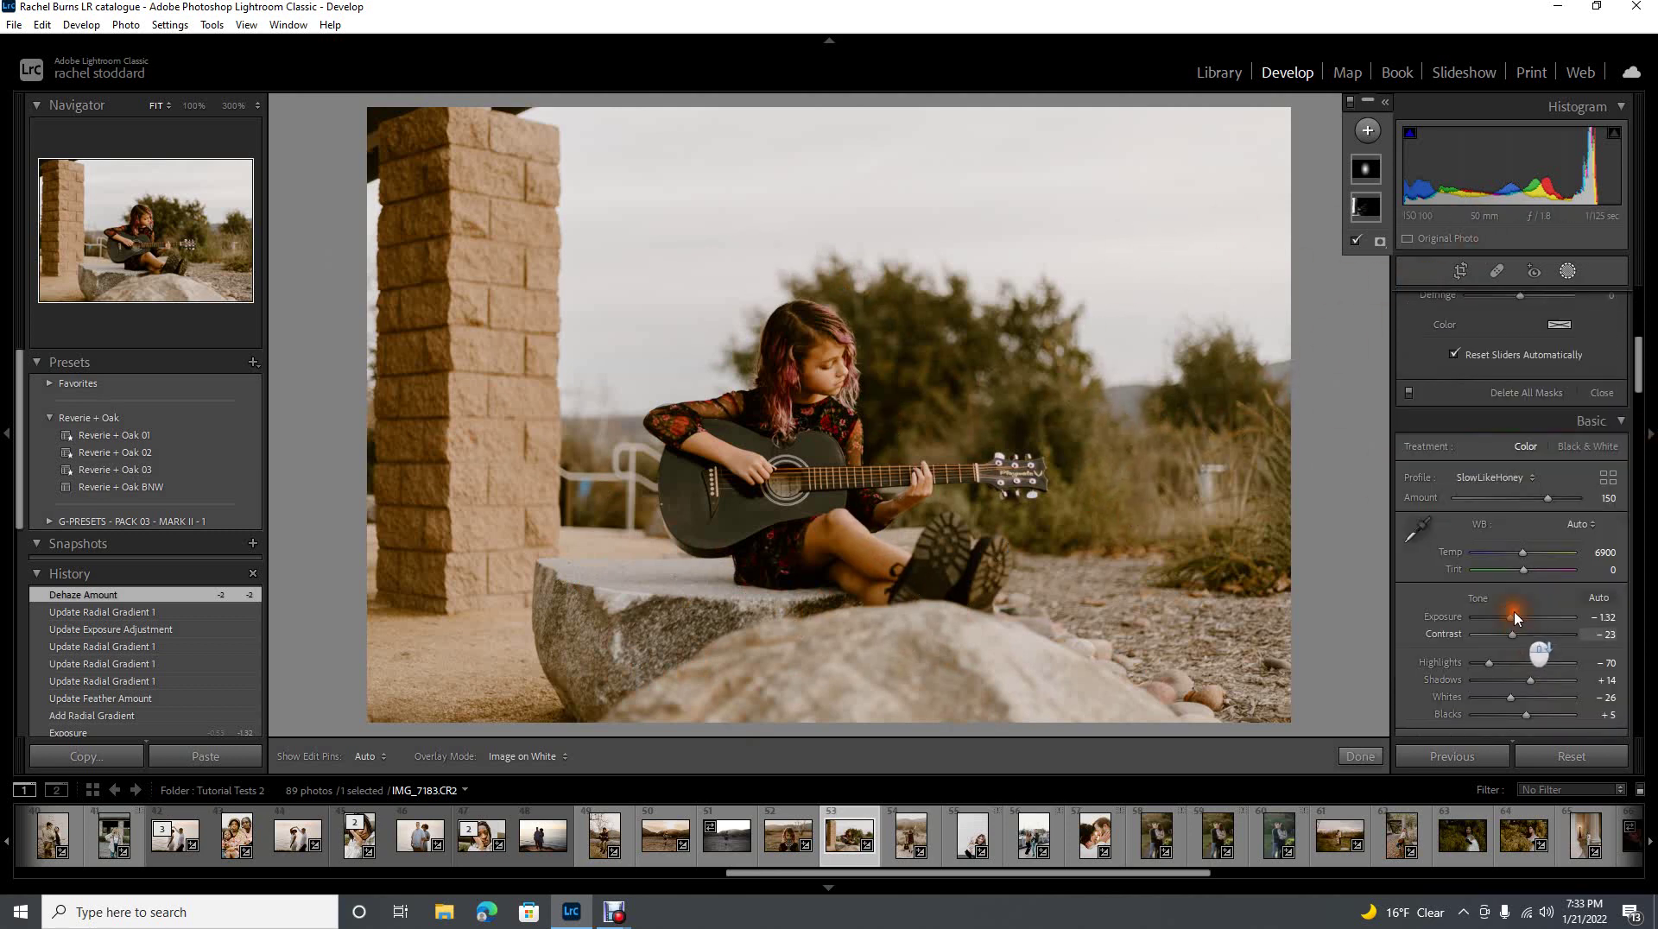
{"action": "left_click_drag", "start_coordinate": [1510, 618], "coordinate": [1508, 618]}
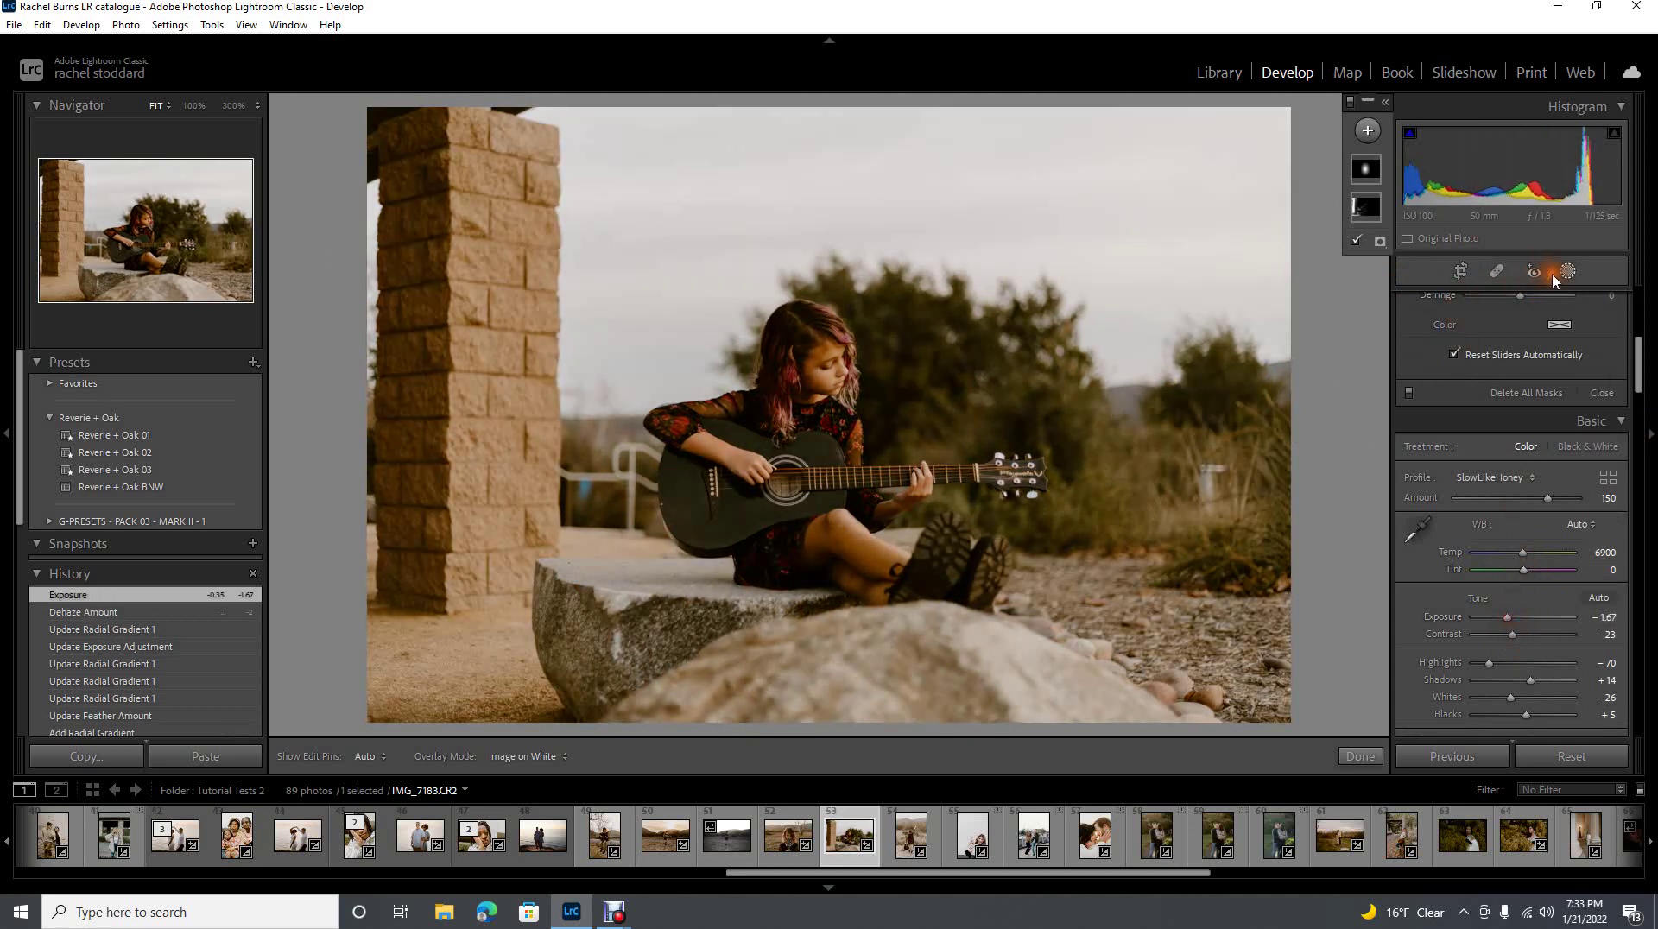
- Add a new brush mask and set its brightening exposure
{"action": "left_click", "coordinate": [1366, 169]}
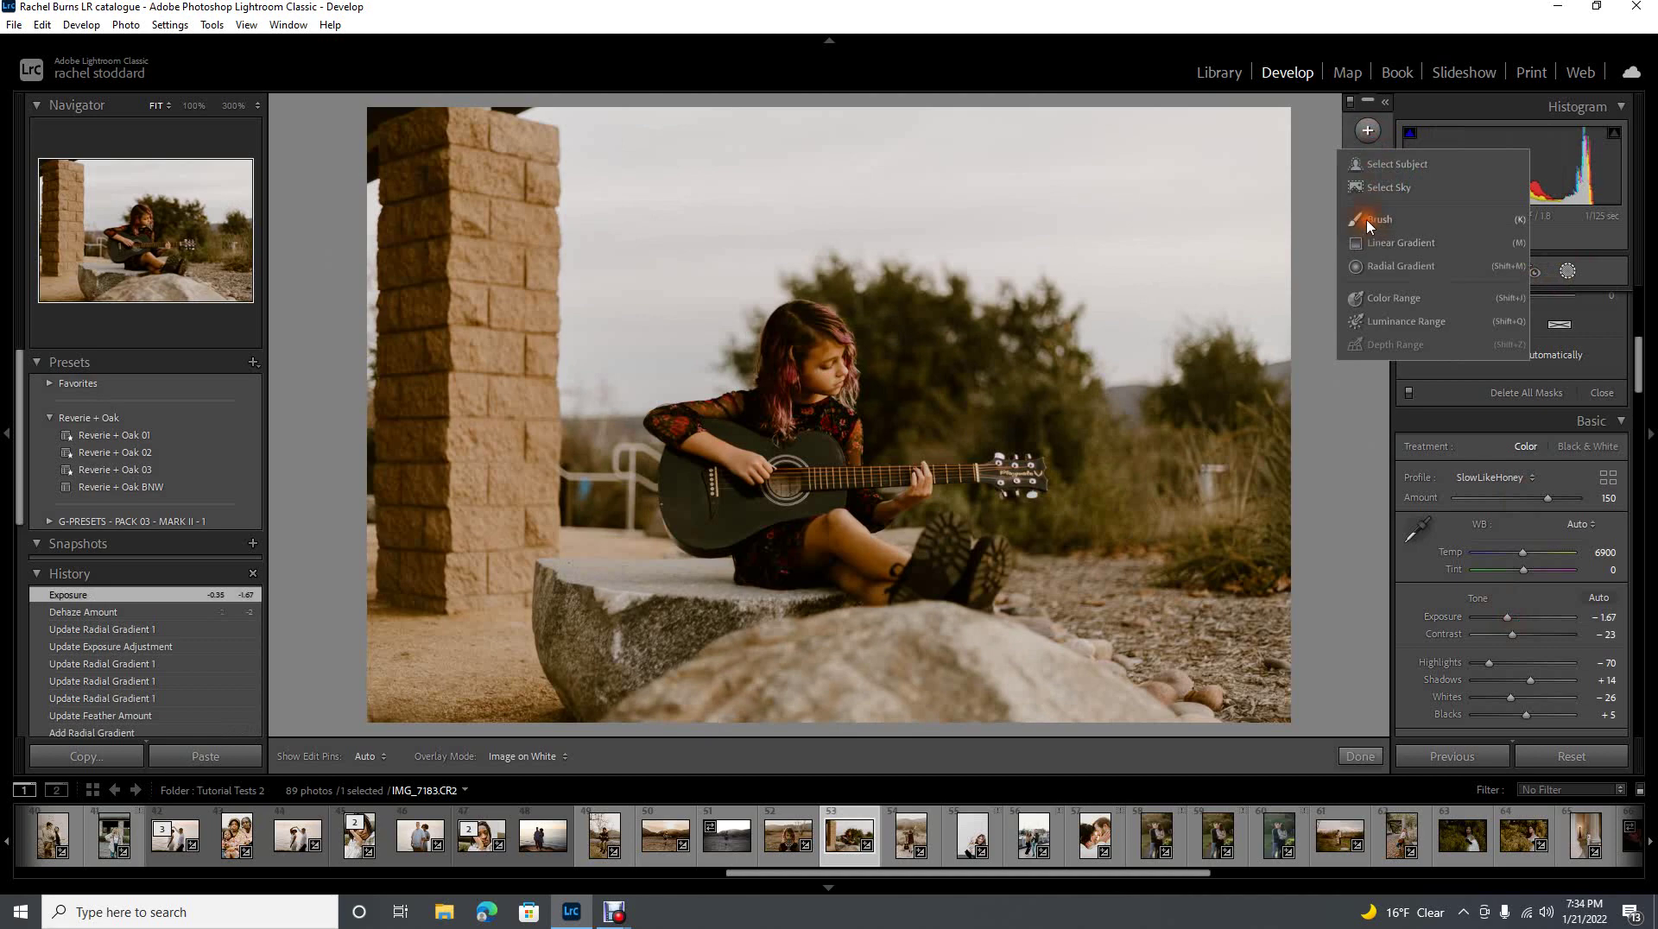
{"action": "mouse_move", "coordinate": [1358, 221]}
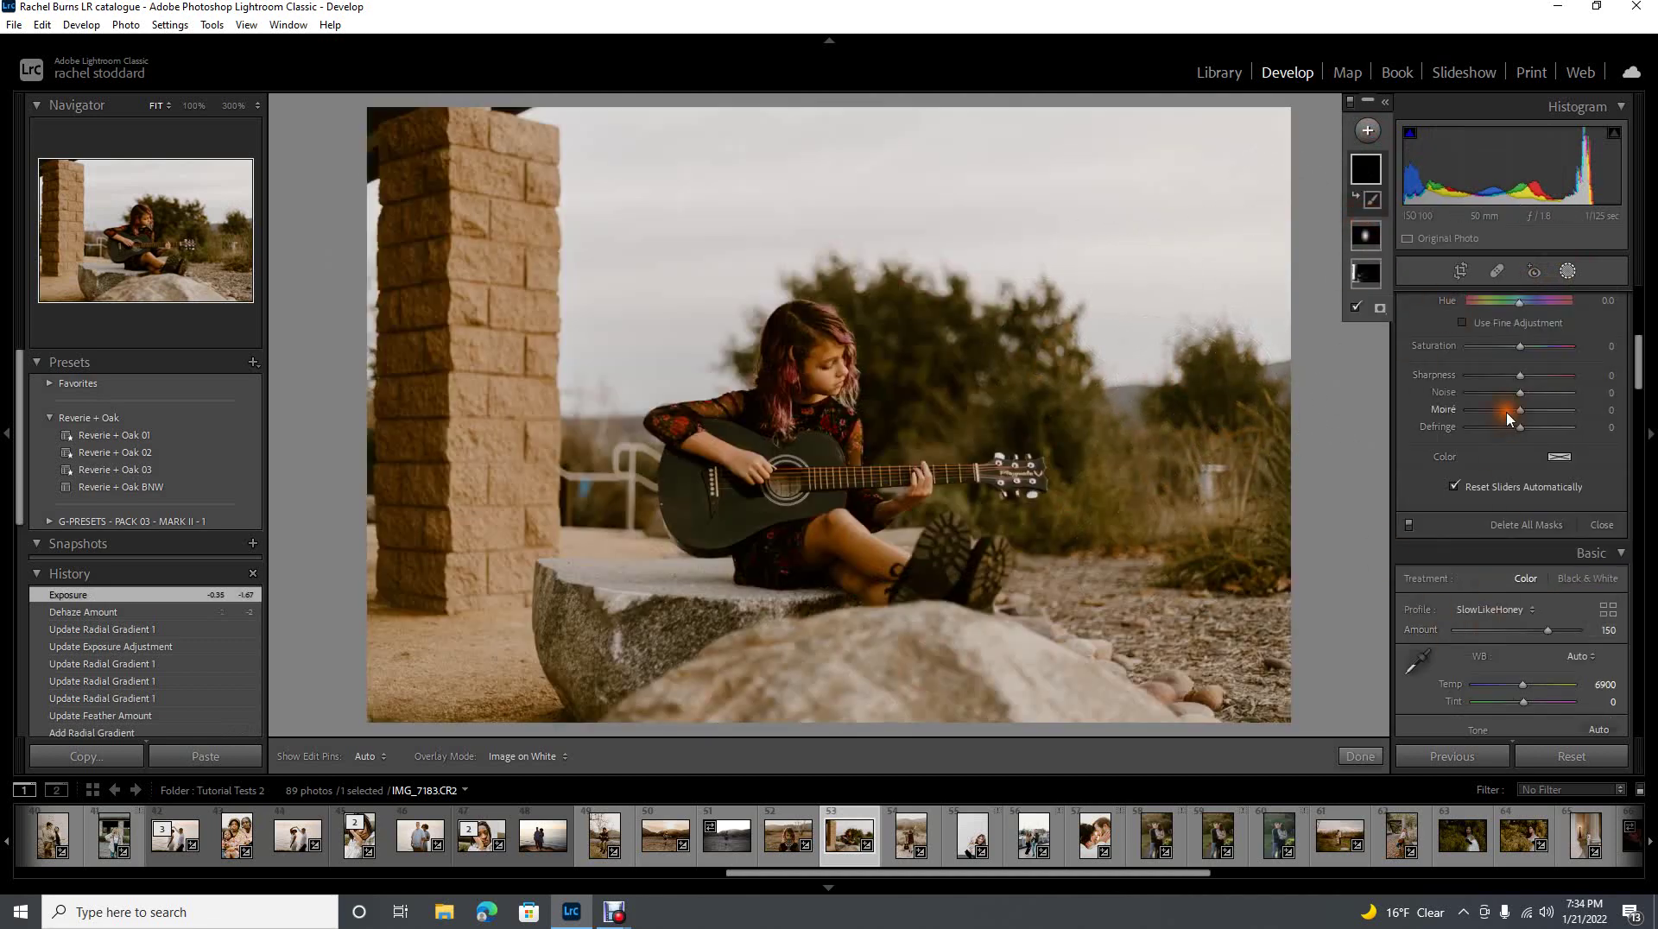
{"action": "scroll", "coordinate": [1498, 560], "scroll_direction": "down", "scroll_amount": 3}
{"action": "scroll", "coordinate": [1498, 560], "scroll_direction": "down", "scroll_amount": 2}
{"action": "scroll", "coordinate": [1505, 490], "scroll_direction": "up", "scroll_amount": 3}
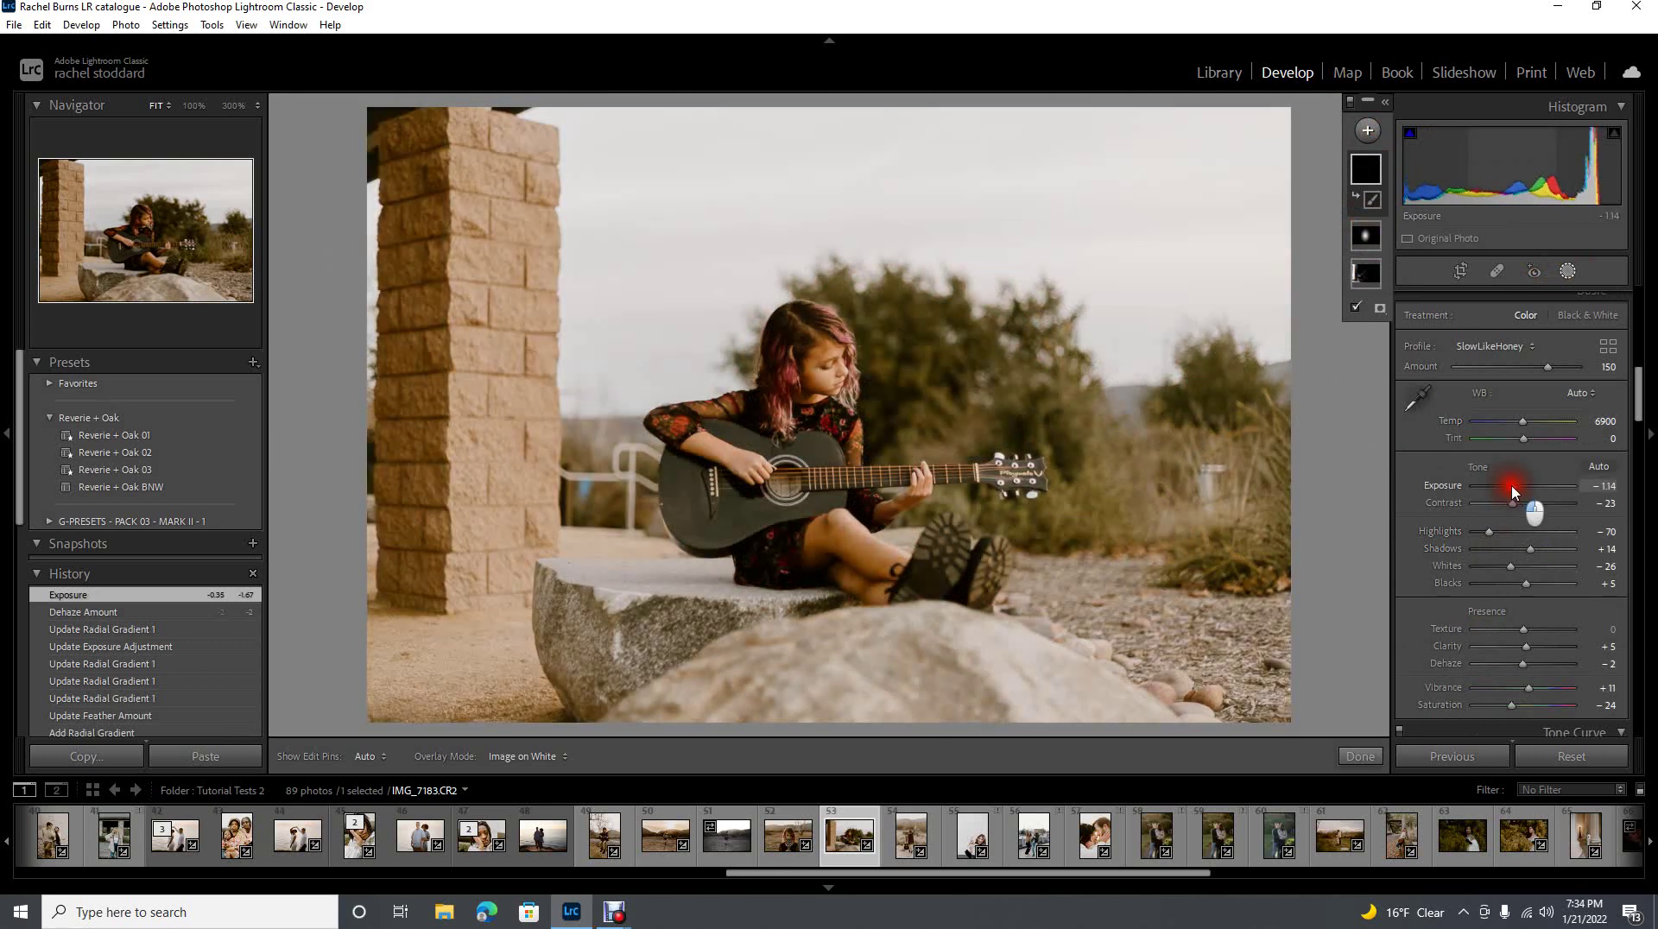
{"action": "scroll", "coordinate": [1510, 444], "scroll_direction": "up", "scroll_amount": 6}
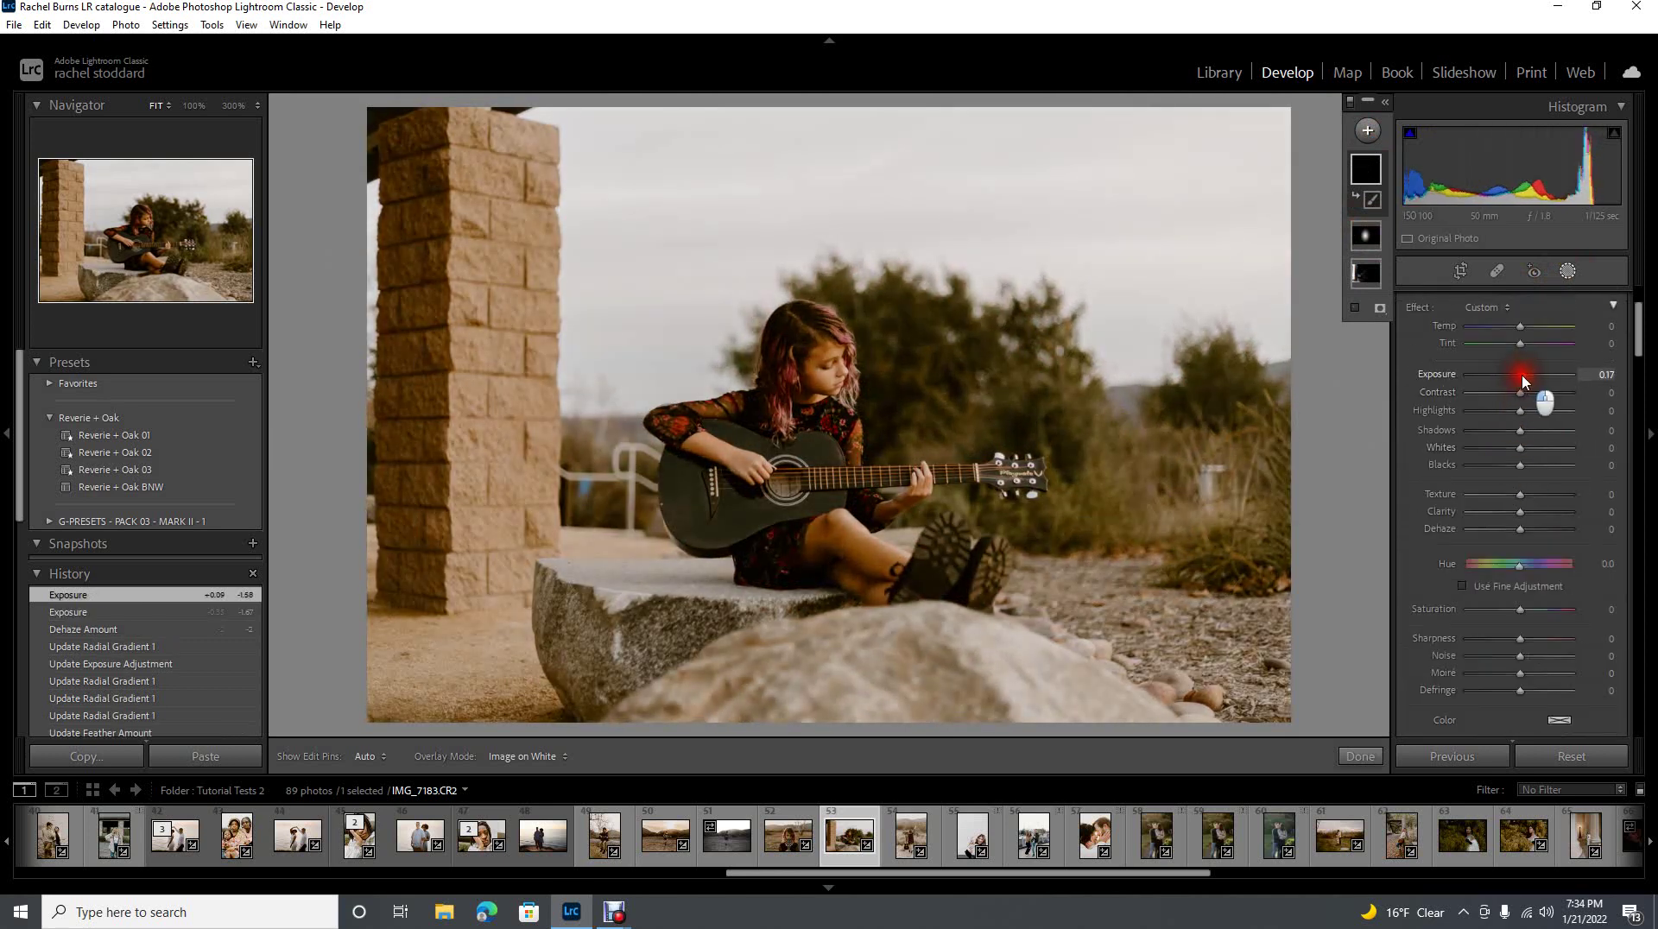
{"action": "left_click_drag", "start_coordinate": [1539, 384], "coordinate": [1525, 381]}
- Paint brightening over the top-right sky and tone the exposure down to 0.50
{"action": "mouse_move", "coordinate": [1233, 378]}
{"action": "left_mouse_down"}
{"action": "mouse_move", "coordinate": [1278, 351]}
{"action": "mouse_move", "coordinate": [1231, 329]}
{"action": "mouse_move", "coordinate": [1151, 374]}
{"action": "mouse_move", "coordinate": [1040, 304]}
{"action": "mouse_move", "coordinate": [1134, 393]}
{"action": "mouse_move", "coordinate": [1255, 407]}
{"action": "mouse_move", "coordinate": [1173, 393]}
{"action": "mouse_move", "coordinate": [1069, 318]}
{"action": "mouse_move", "coordinate": [943, 277]}
{"action": "mouse_move", "coordinate": [1118, 328]}
{"action": "mouse_move", "coordinate": [1272, 311]}
{"action": "mouse_move", "coordinate": [1286, 278]}
{"action": "mouse_move", "coordinate": [1199, 304]}
{"action": "mouse_move", "coordinate": [1276, 185]}
{"action": "left_mouse_up"}
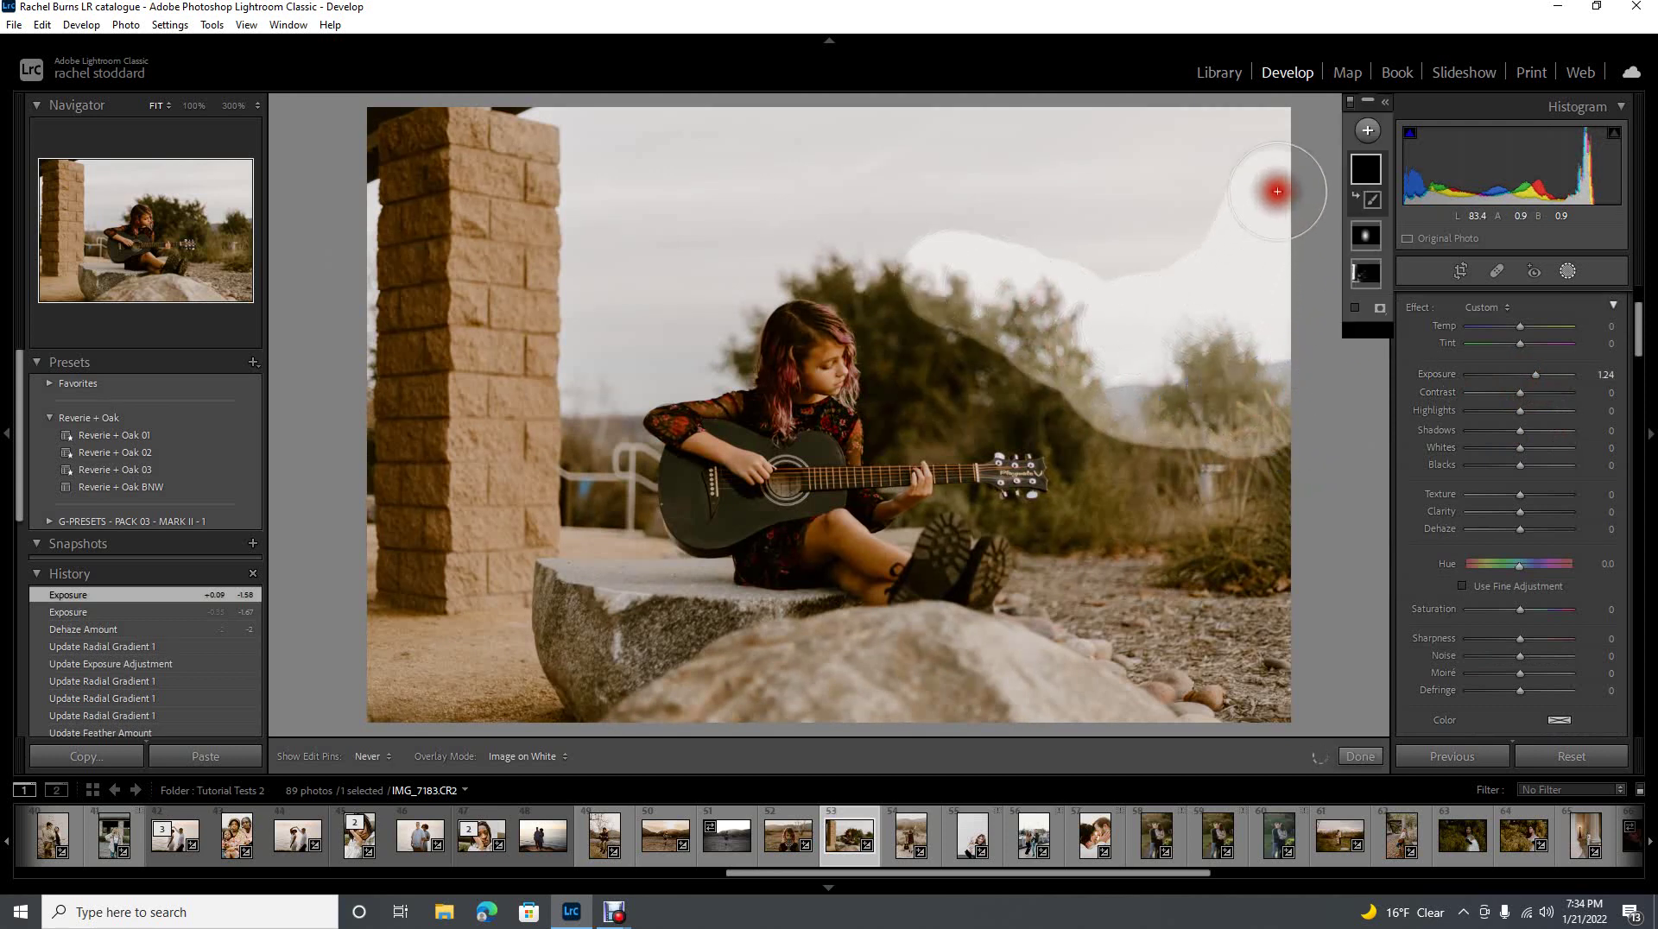
{"action": "mouse_move", "coordinate": [1232, 284]}
{"action": "left_mouse_down"}
{"action": "mouse_move", "coordinate": [1284, 230]}
{"action": "mouse_move", "coordinate": [1305, 172]}
{"action": "left_mouse_up"}
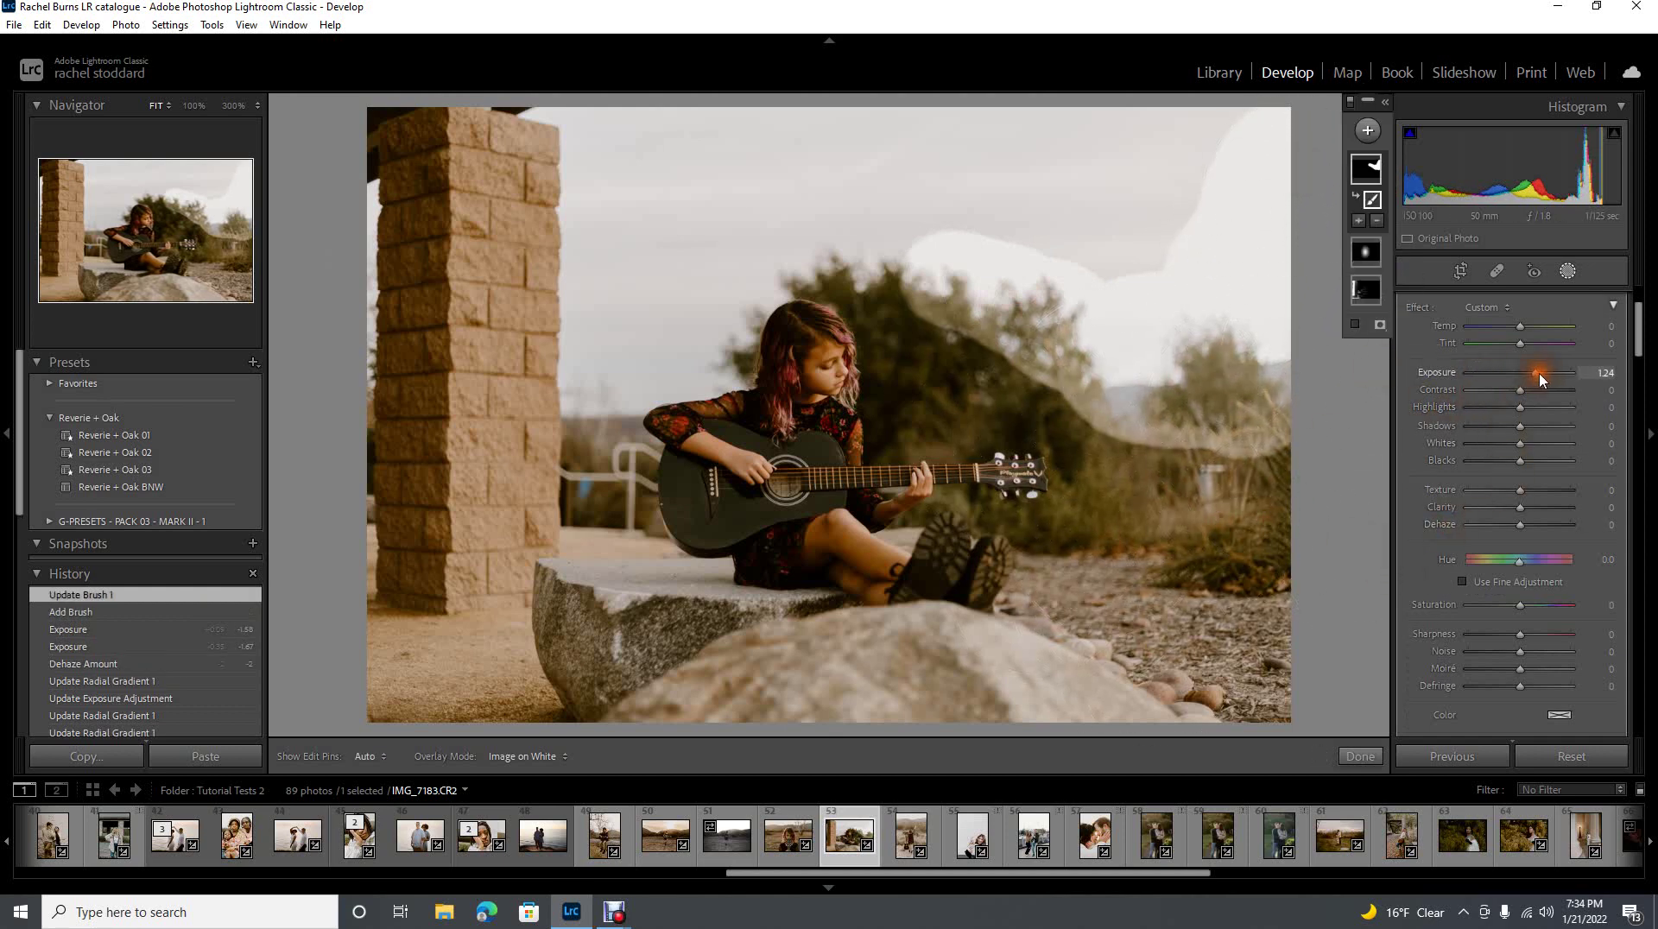
{"action": "mouse_move", "coordinate": [1533, 379]}
{"action": "left_mouse_down"}
{"action": "mouse_move", "coordinate": [1473, 364]}
{"action": "mouse_move", "coordinate": [1595, 359]}
{"action": "mouse_move", "coordinate": [1488, 377]}
{"action": "mouse_move", "coordinate": [1508, 386]}
{"action": "left_mouse_up"}
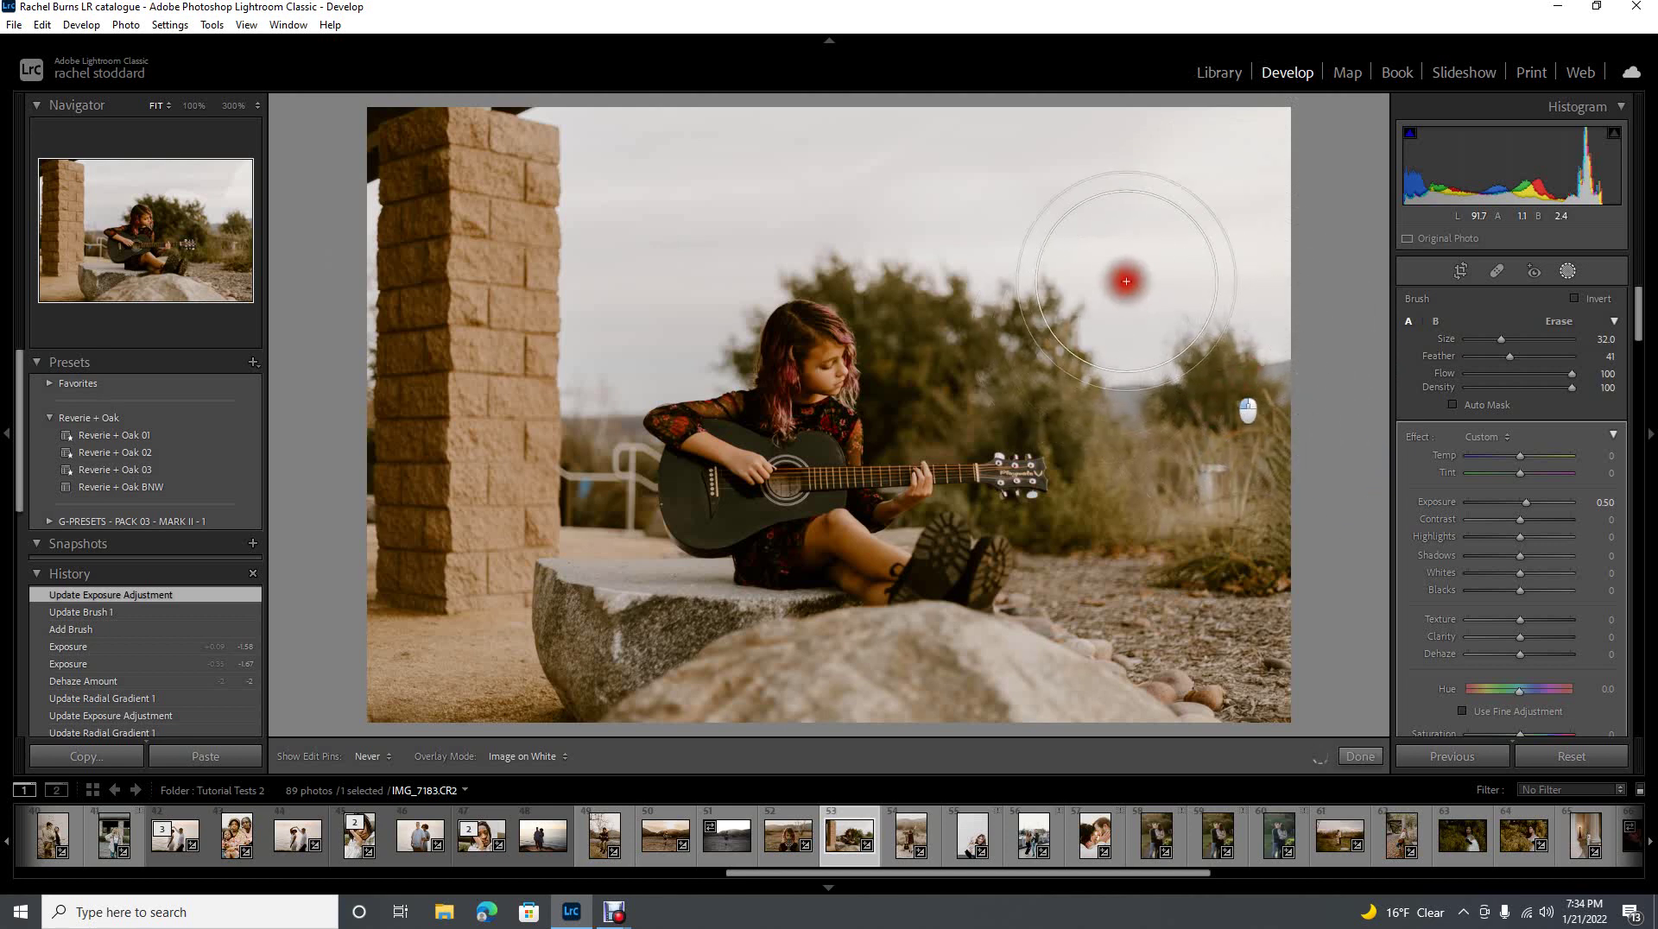
{"action": "left_click", "coordinate": [1164, 291]}
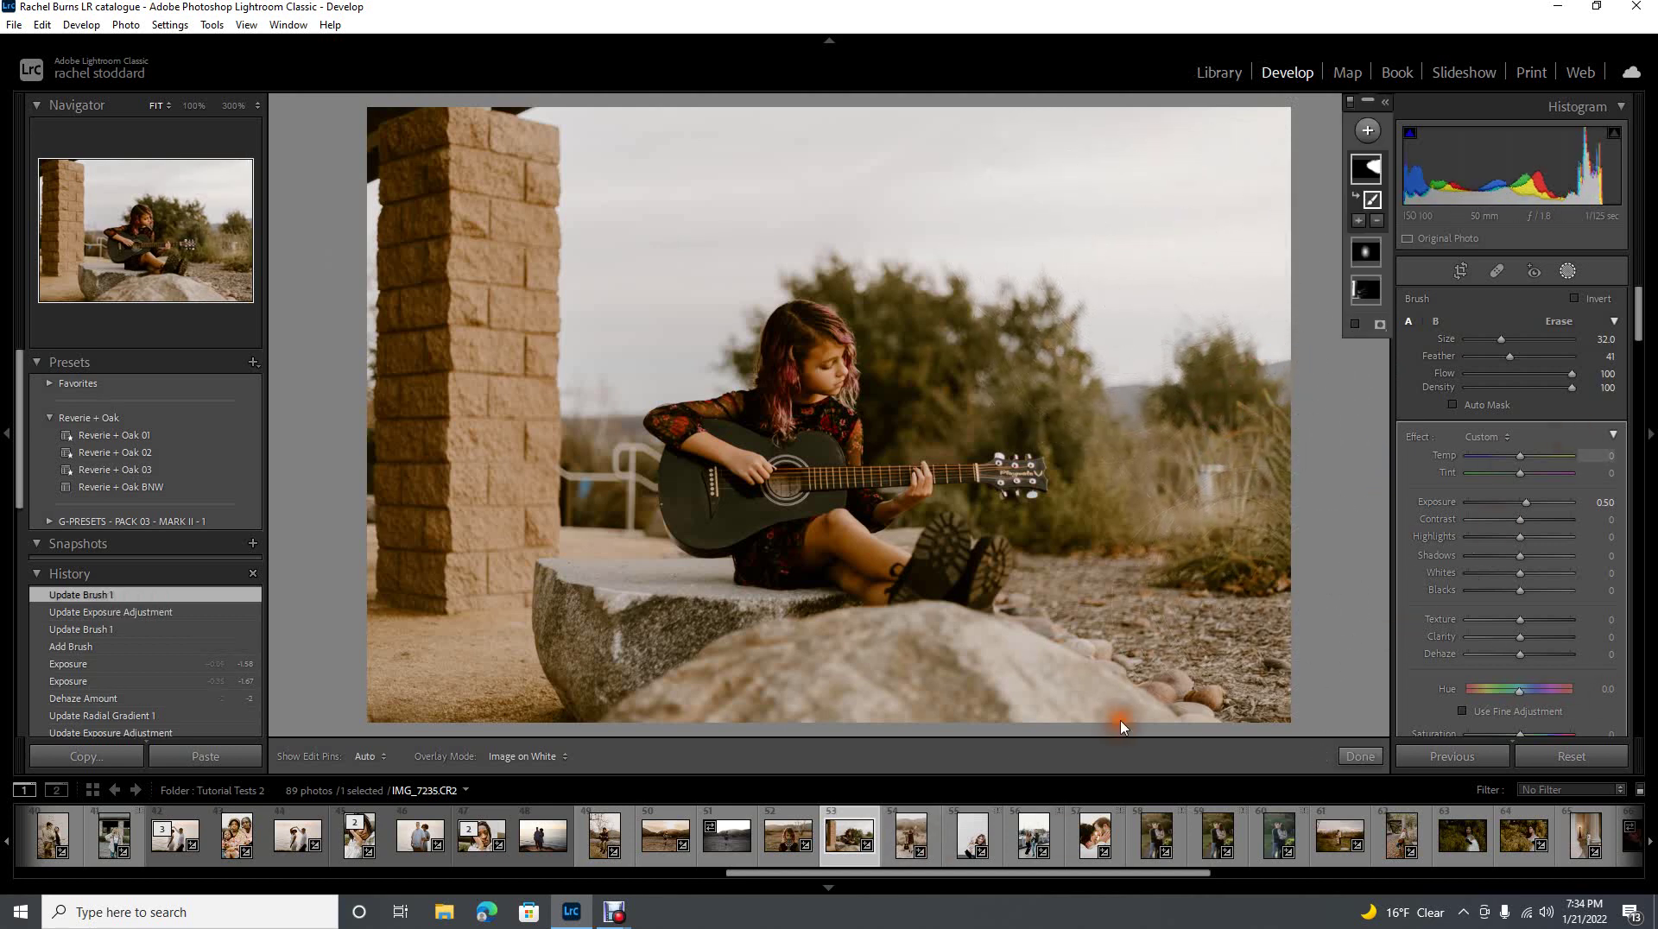
- Delete the sky brush mask (Mask 3)
{"action": "right_click", "coordinate": [1366, 170]}
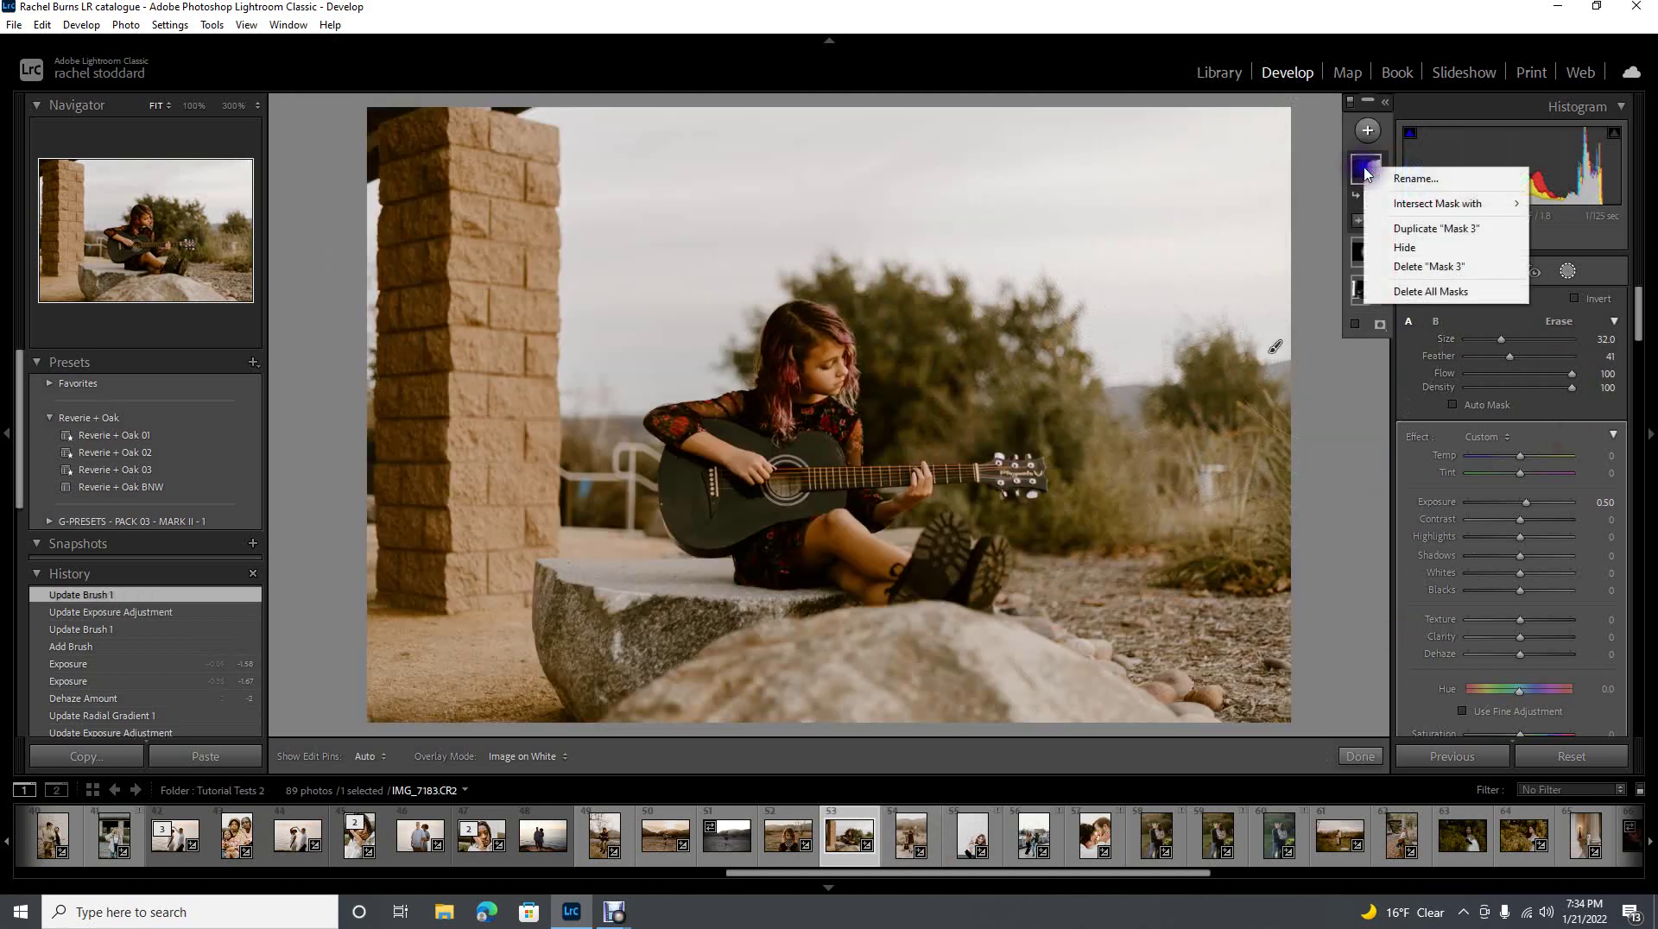
{"action": "left_click", "coordinate": [1450, 270]}
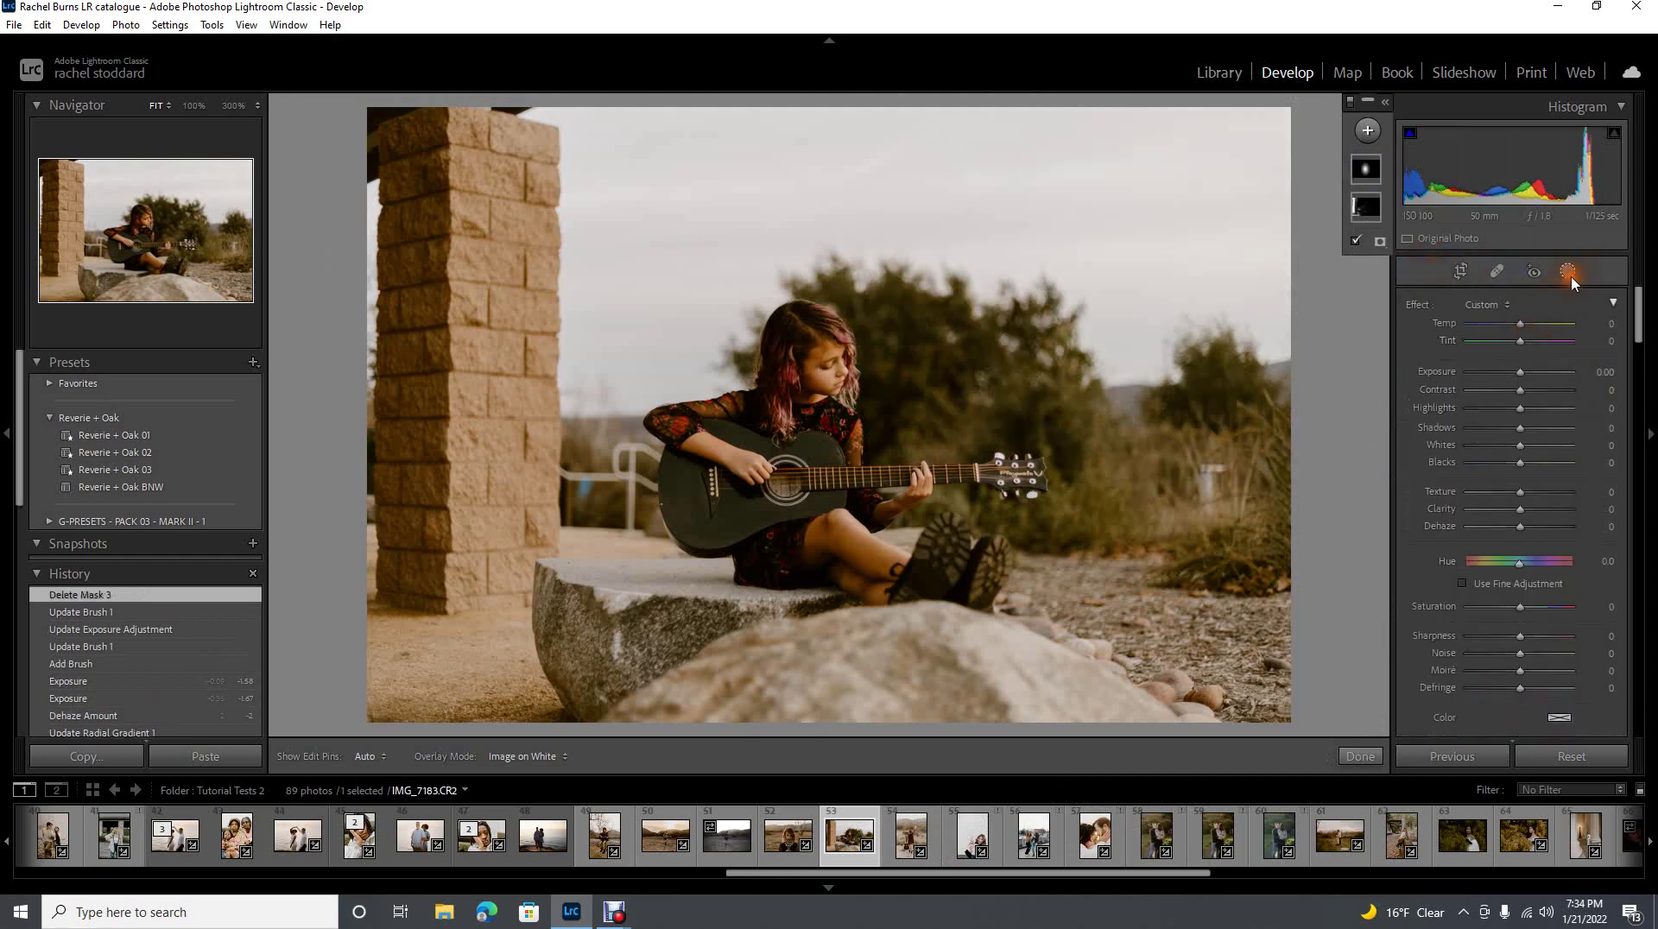
{"action": "left_click", "coordinate": [1569, 273]}
- Add a radial gradient over the right-hand trees with Exposure 1.04 and Contrast -19
{"action": "left_click", "coordinate": [1569, 272]}
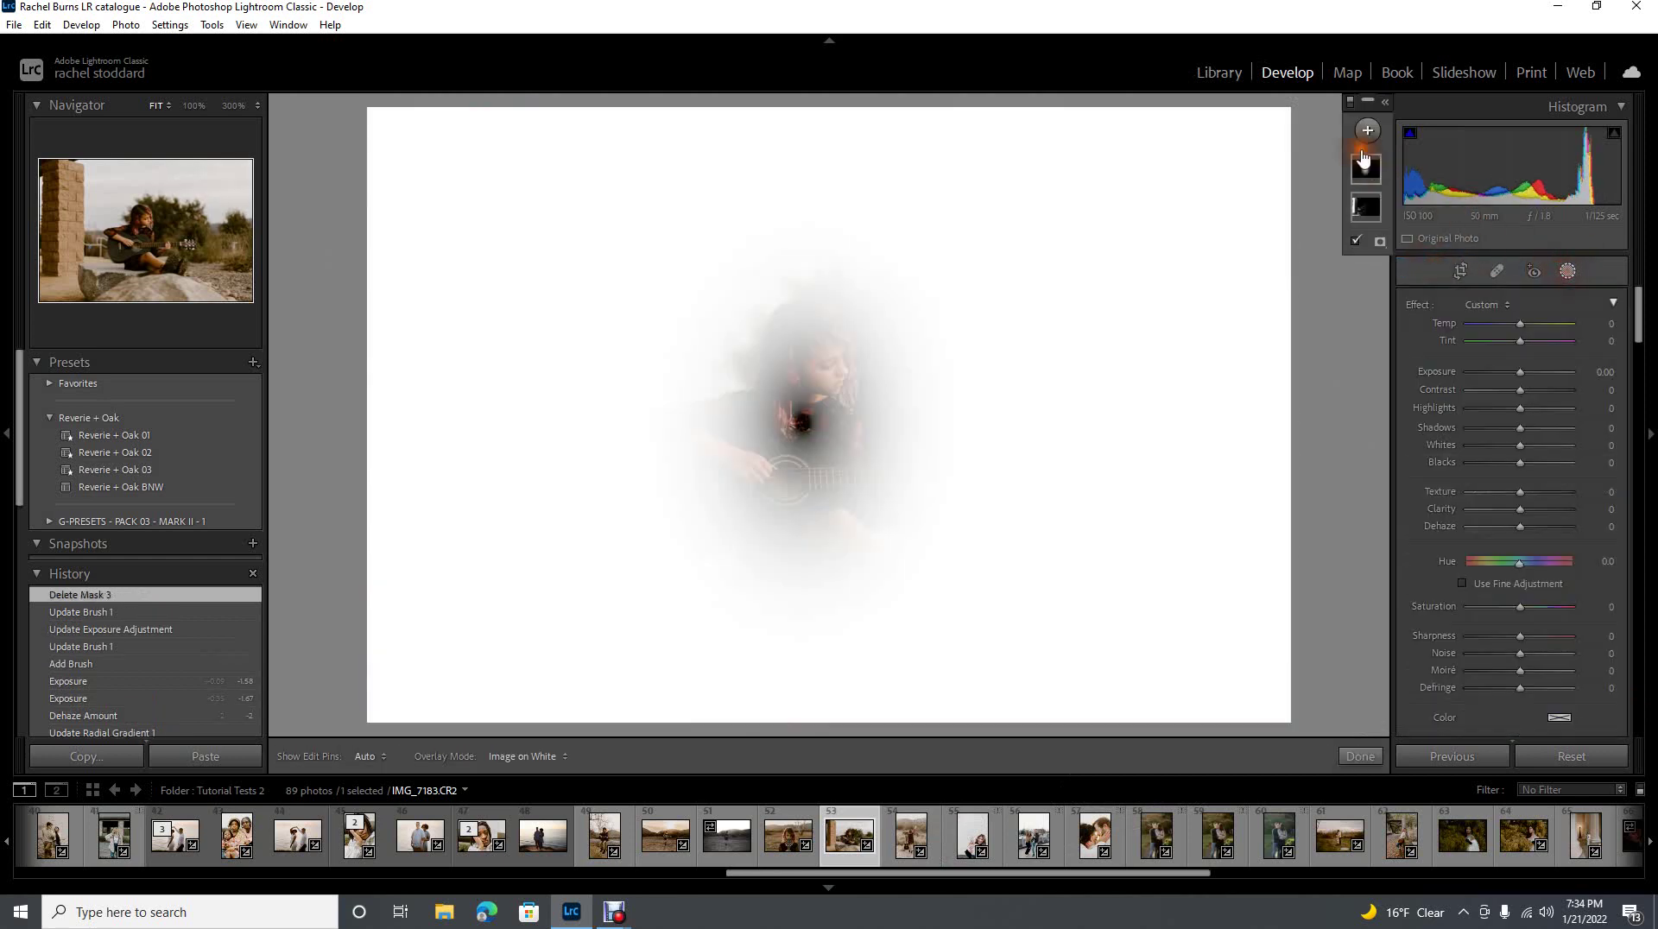
{"action": "left_click", "coordinate": [1387, 274]}
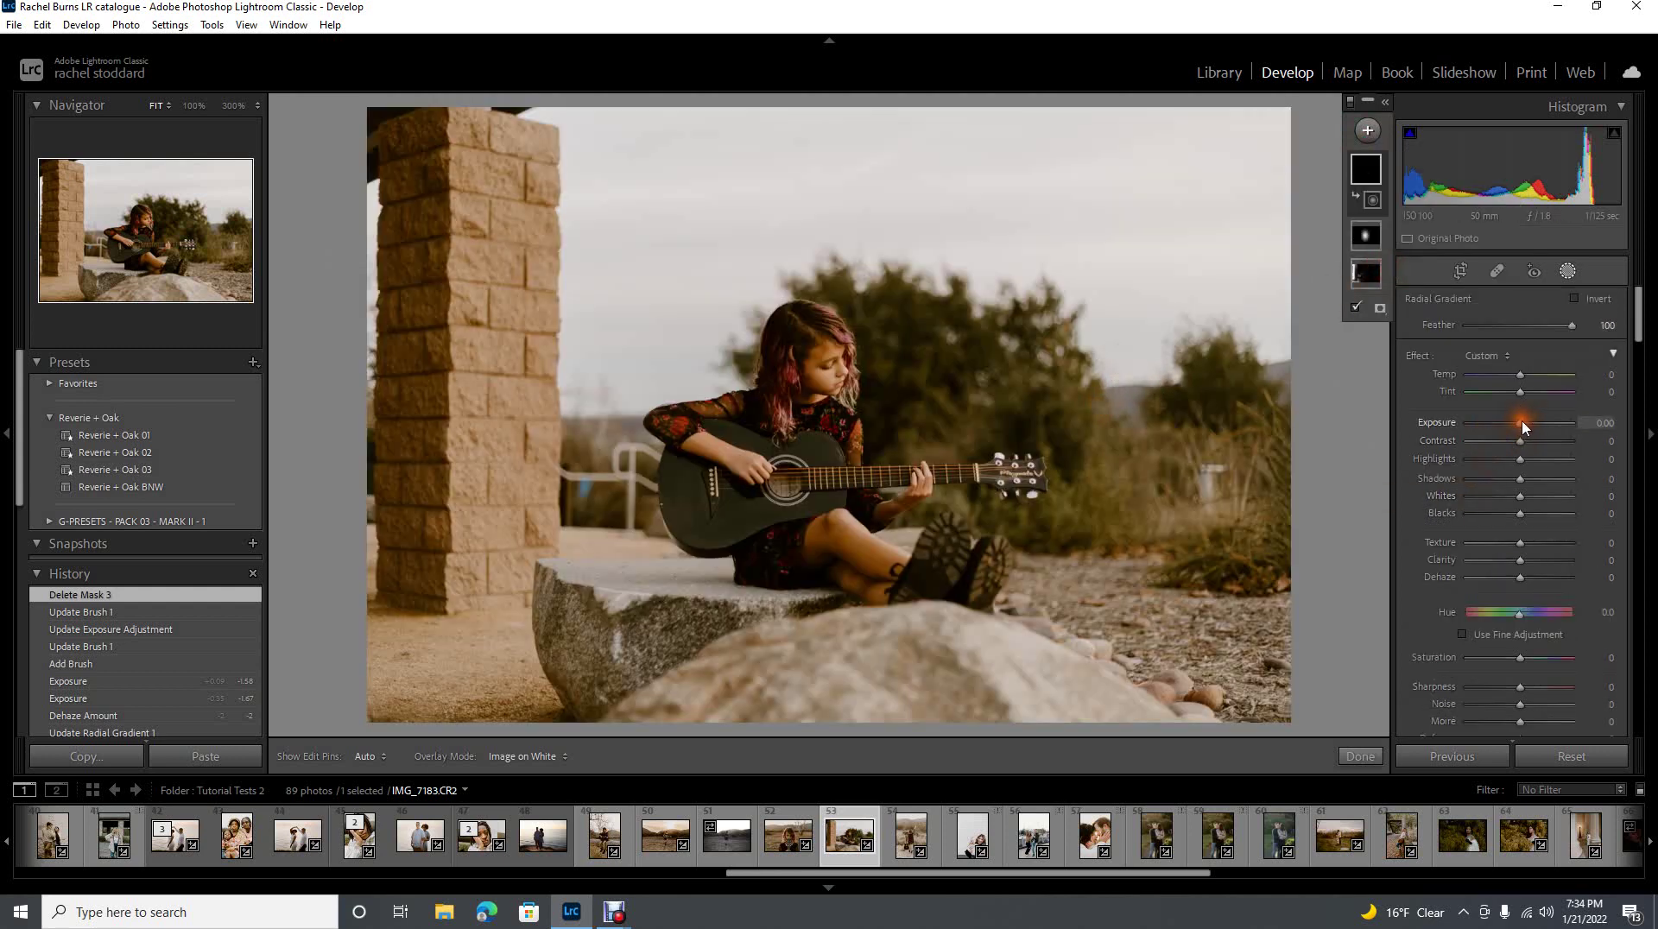
{"action": "left_click_drag", "start_coordinate": [1540, 434], "coordinate": [1541, 434]}
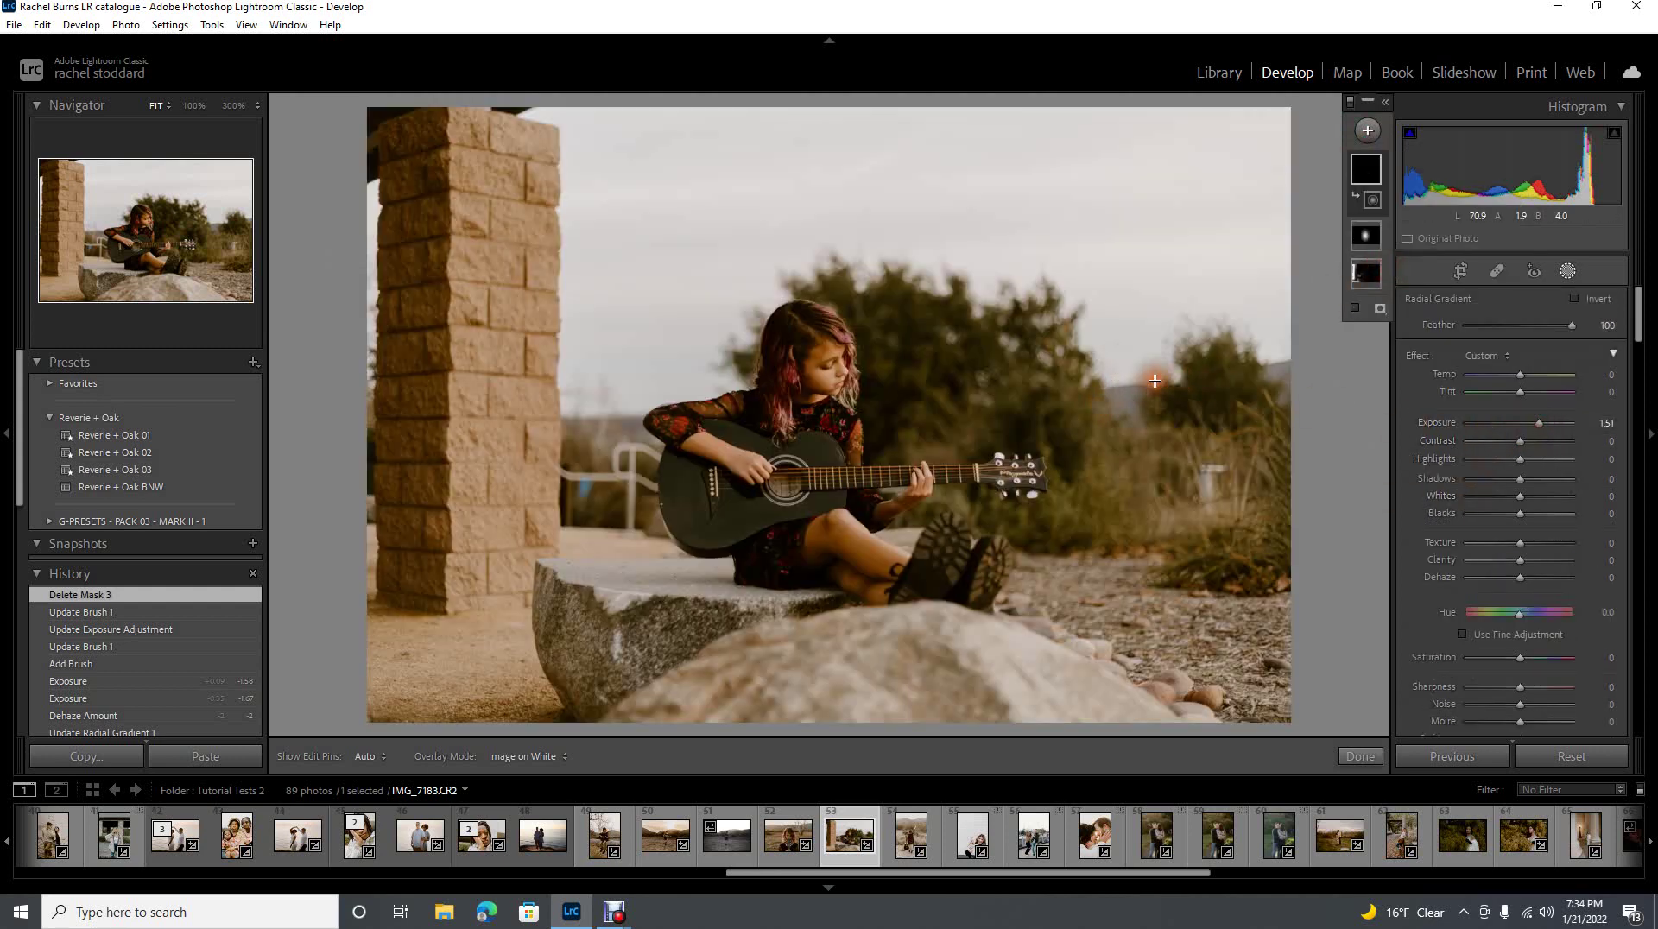
{"action": "left_click_drag", "start_coordinate": [1148, 387], "coordinate": [1231, 518]}
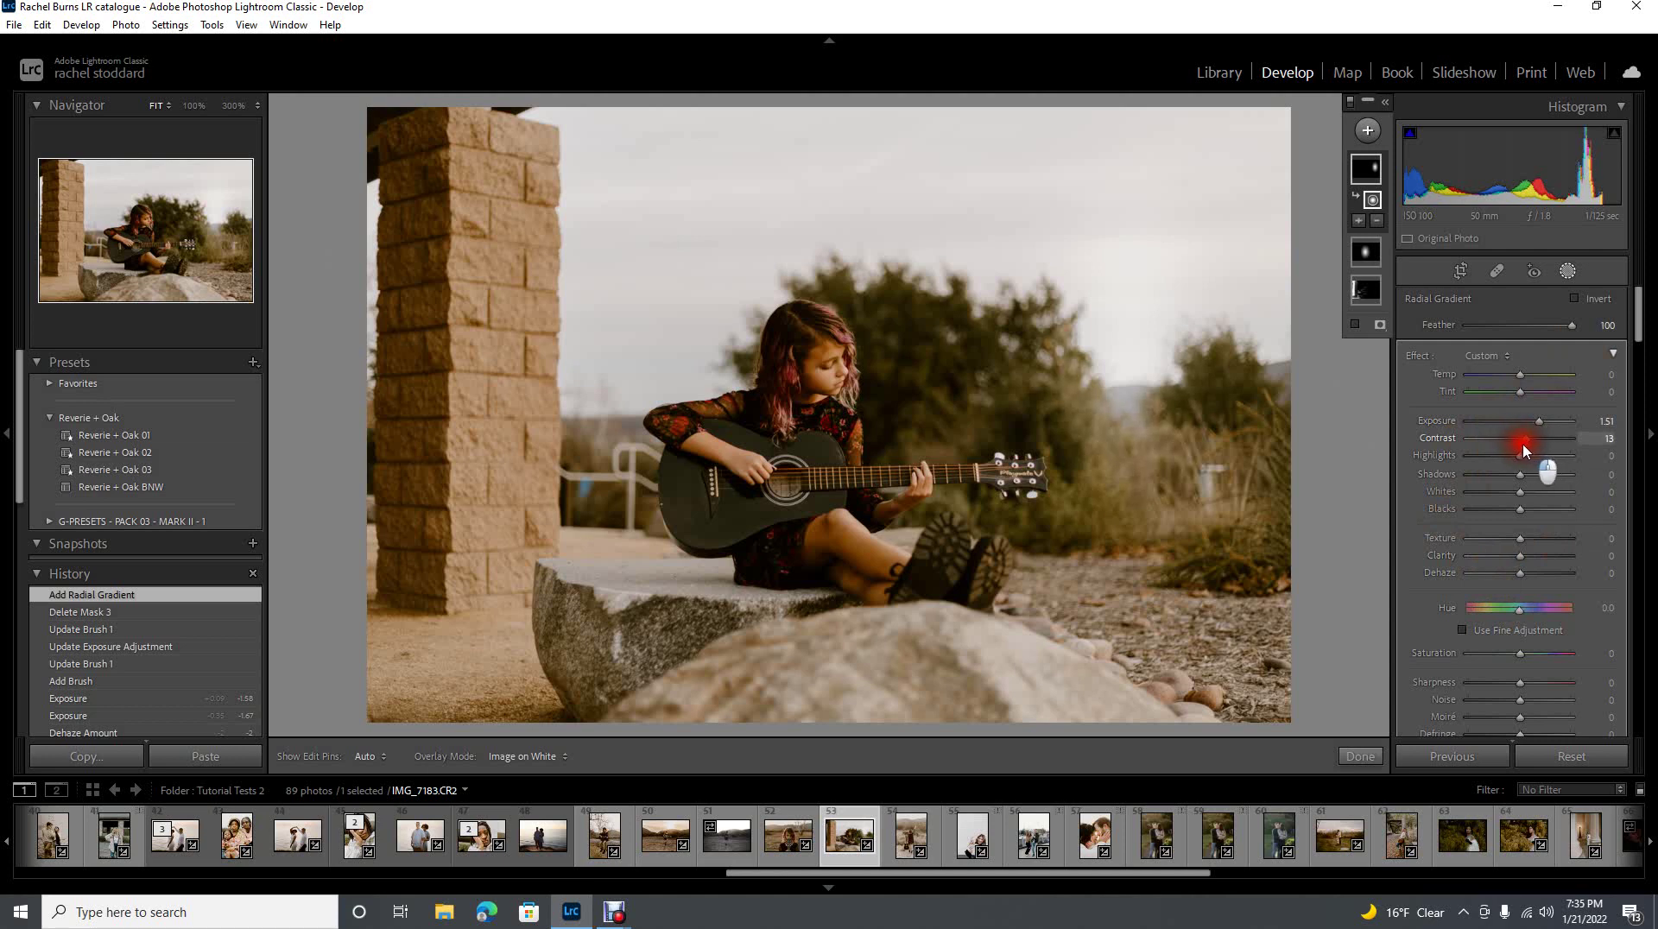
{"action": "left_click_drag", "start_coordinate": [1524, 446], "coordinate": [1508, 449]}
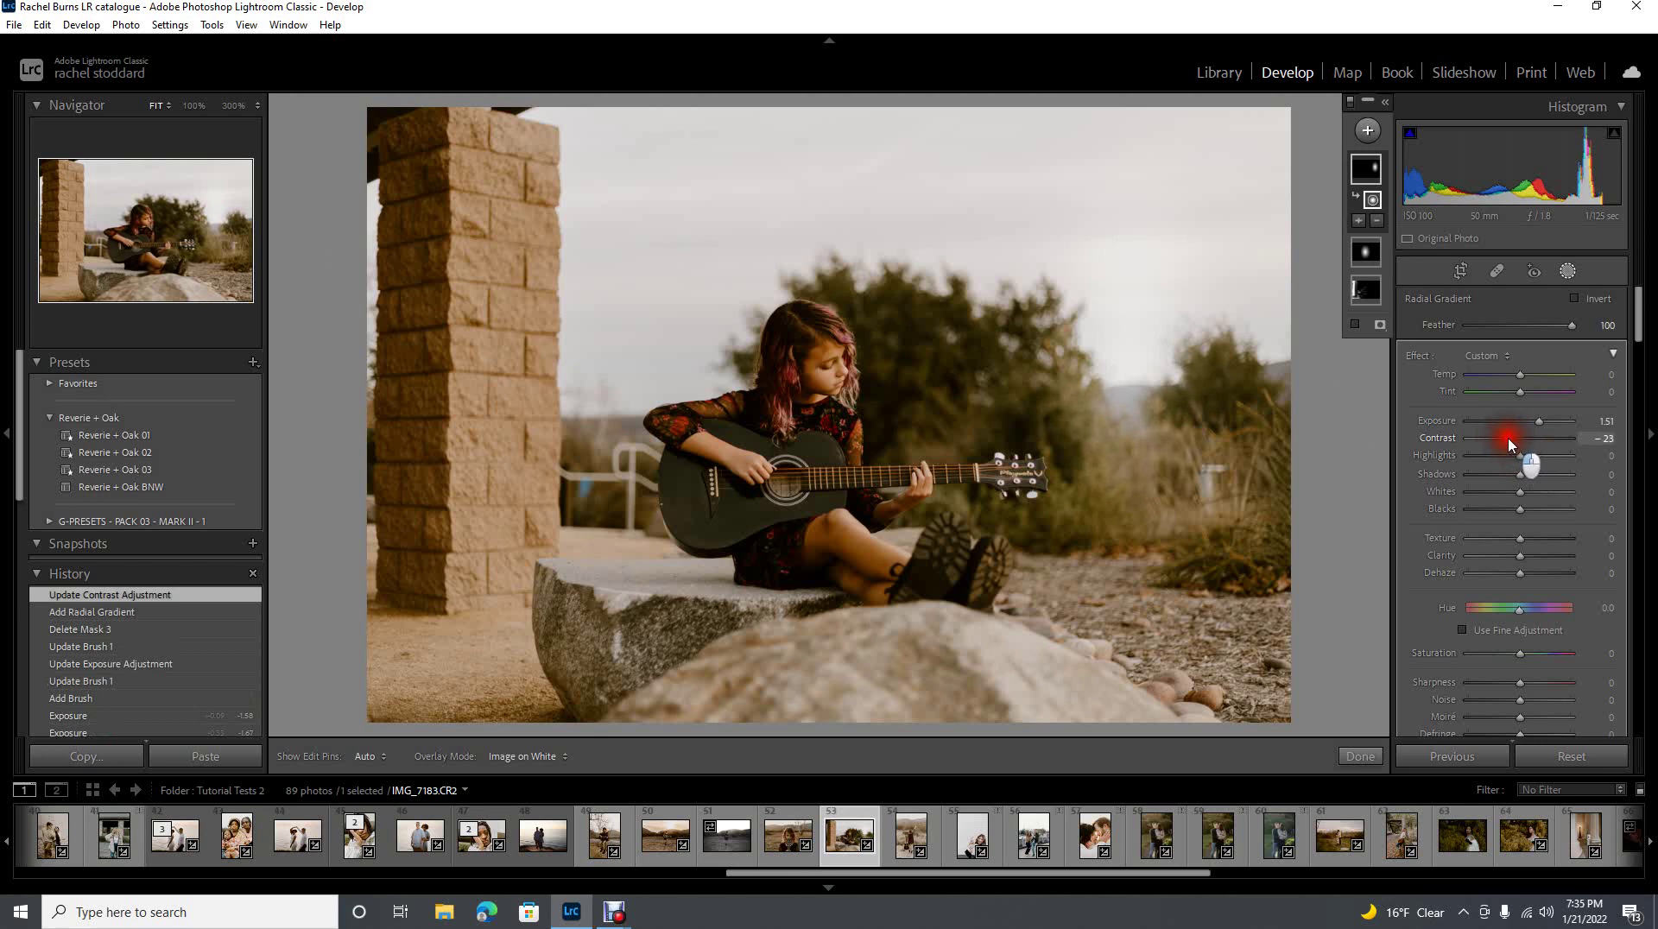
{"action": "left_click_drag", "start_coordinate": [1513, 446], "coordinate": [1530, 421]}
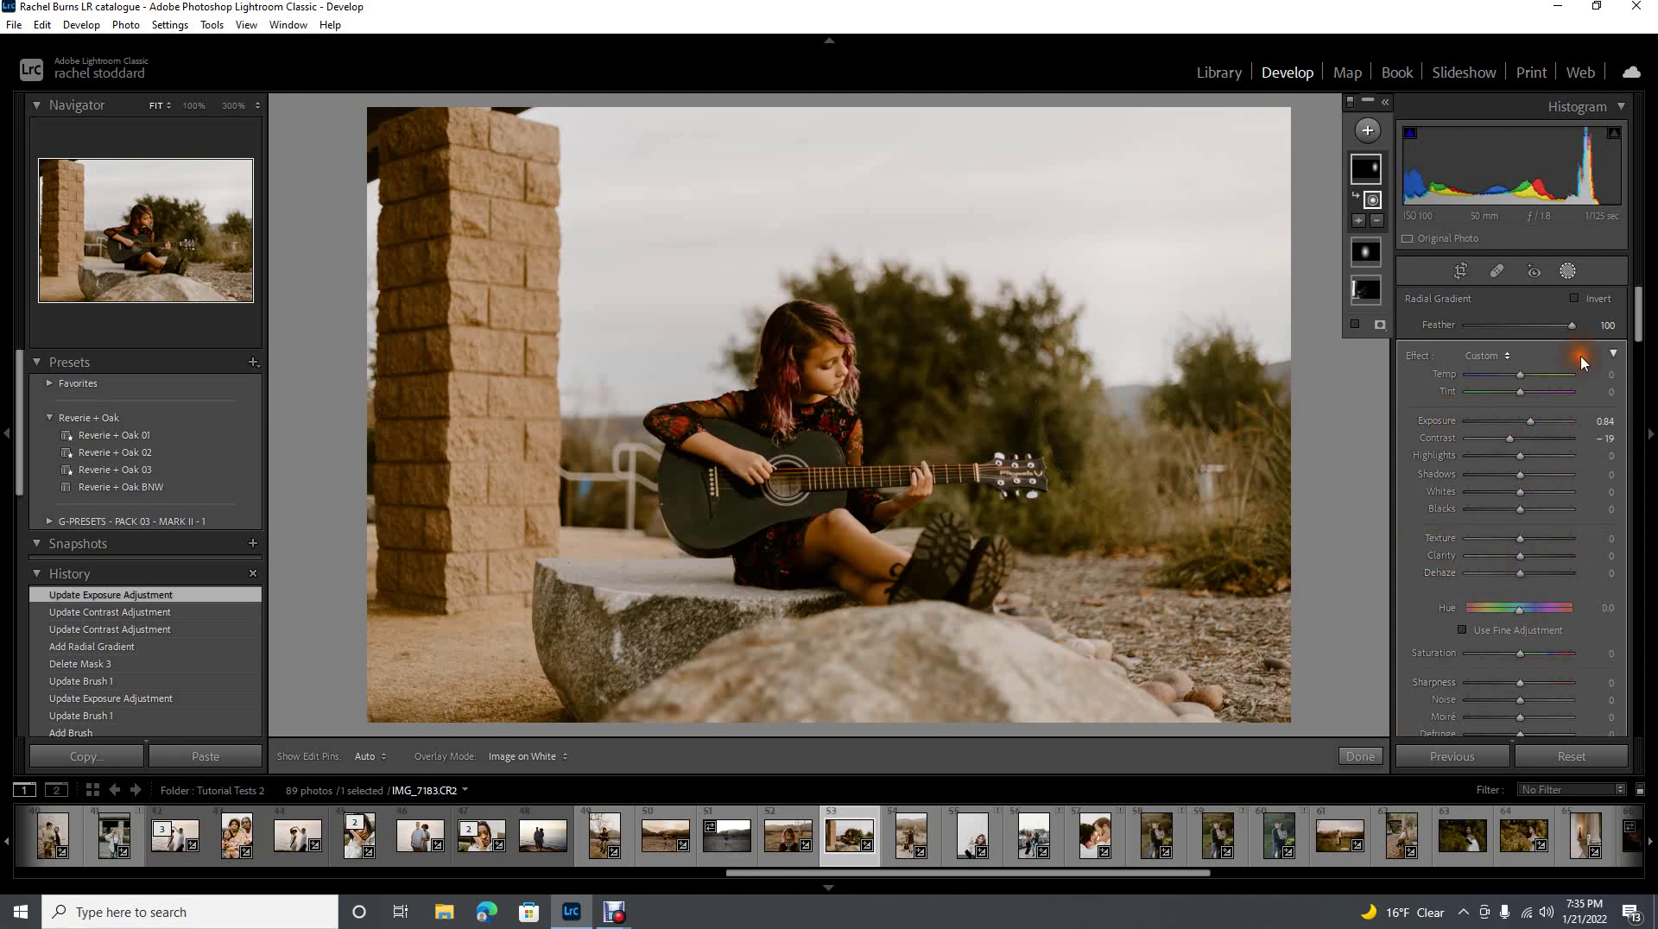
{"action": "left_click_drag", "start_coordinate": [1526, 423], "coordinate": [1534, 426]}
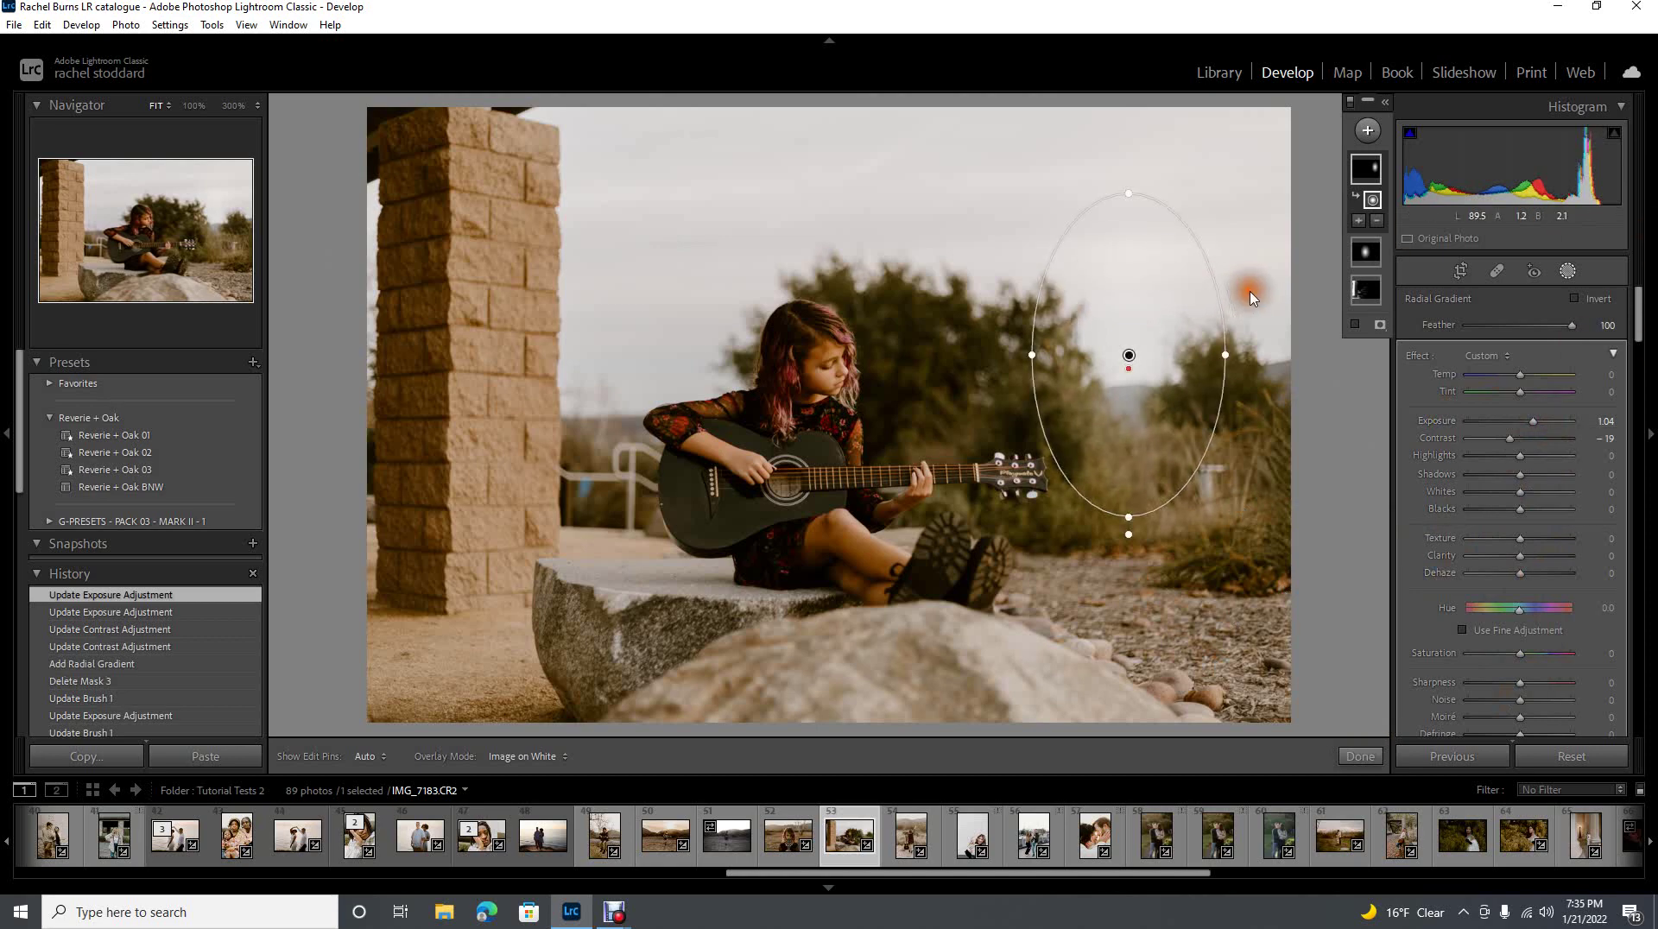
- Finish the radial mask and zoom to 100% on the girl's face
{"action": "left_click", "coordinate": [1569, 273]}
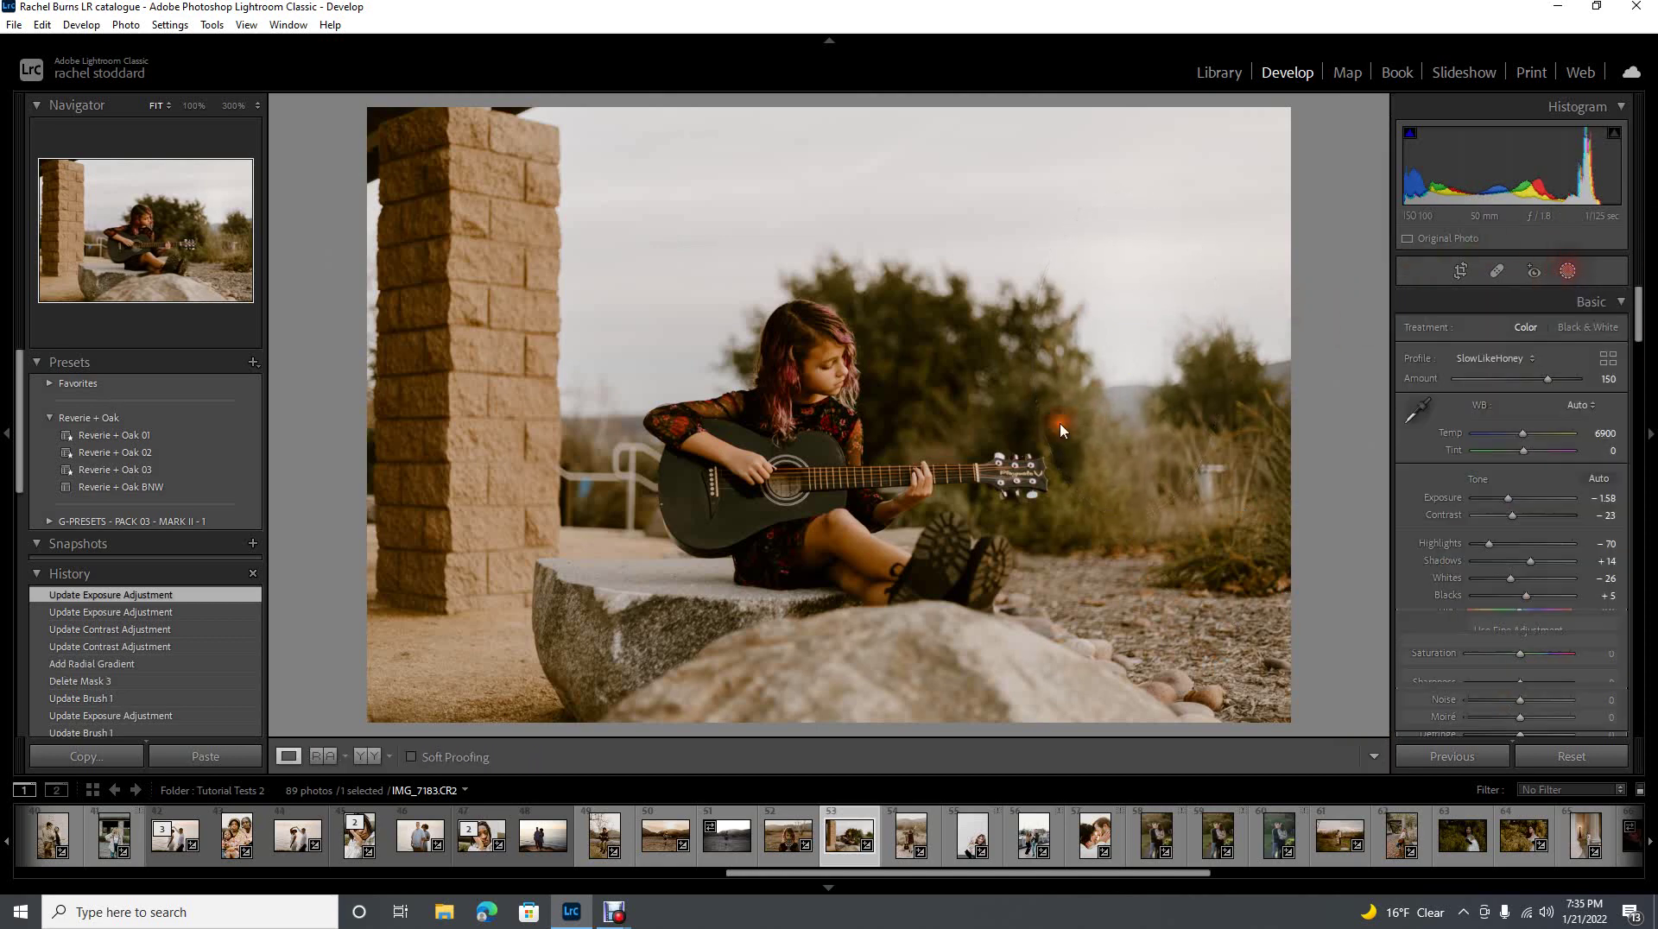
{"action": "left_click", "coordinate": [835, 373]}
{"action": "left_click_drag", "start_coordinate": [741, 455], "coordinate": [813, 541]}
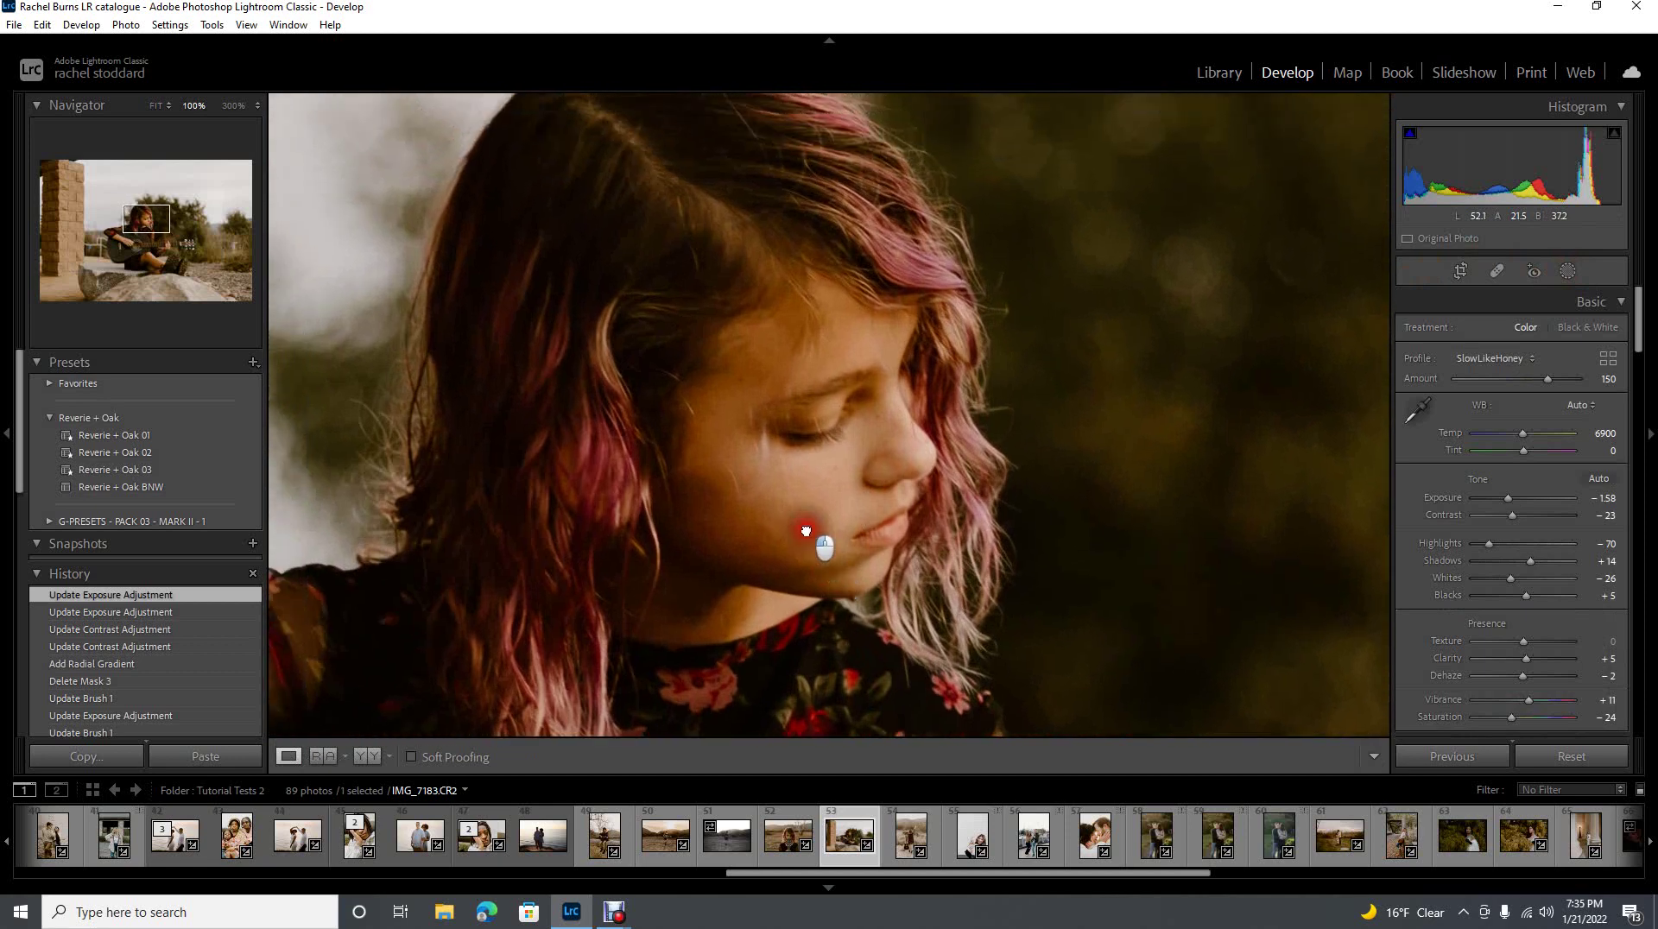
{"action": "left_click", "coordinate": [1567, 272]}
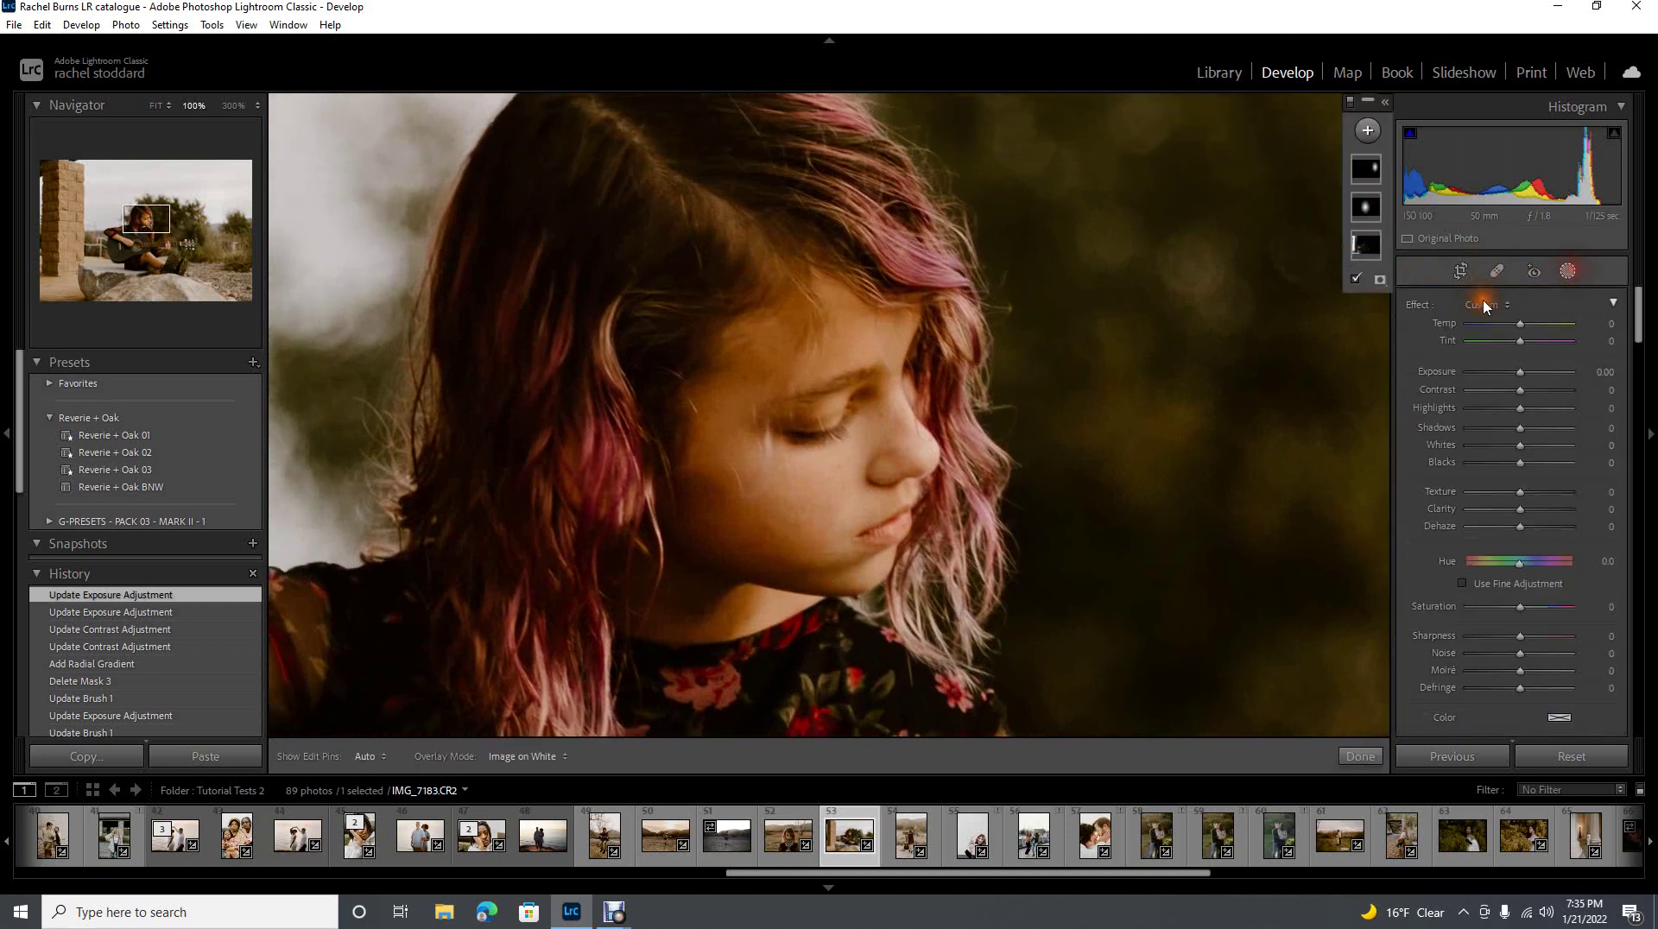
- Start a new brush mask with Feather 100 and Exposure 1.45
{"action": "left_click", "coordinate": [1366, 130]}
{"action": "left_click", "coordinate": [1377, 222]}
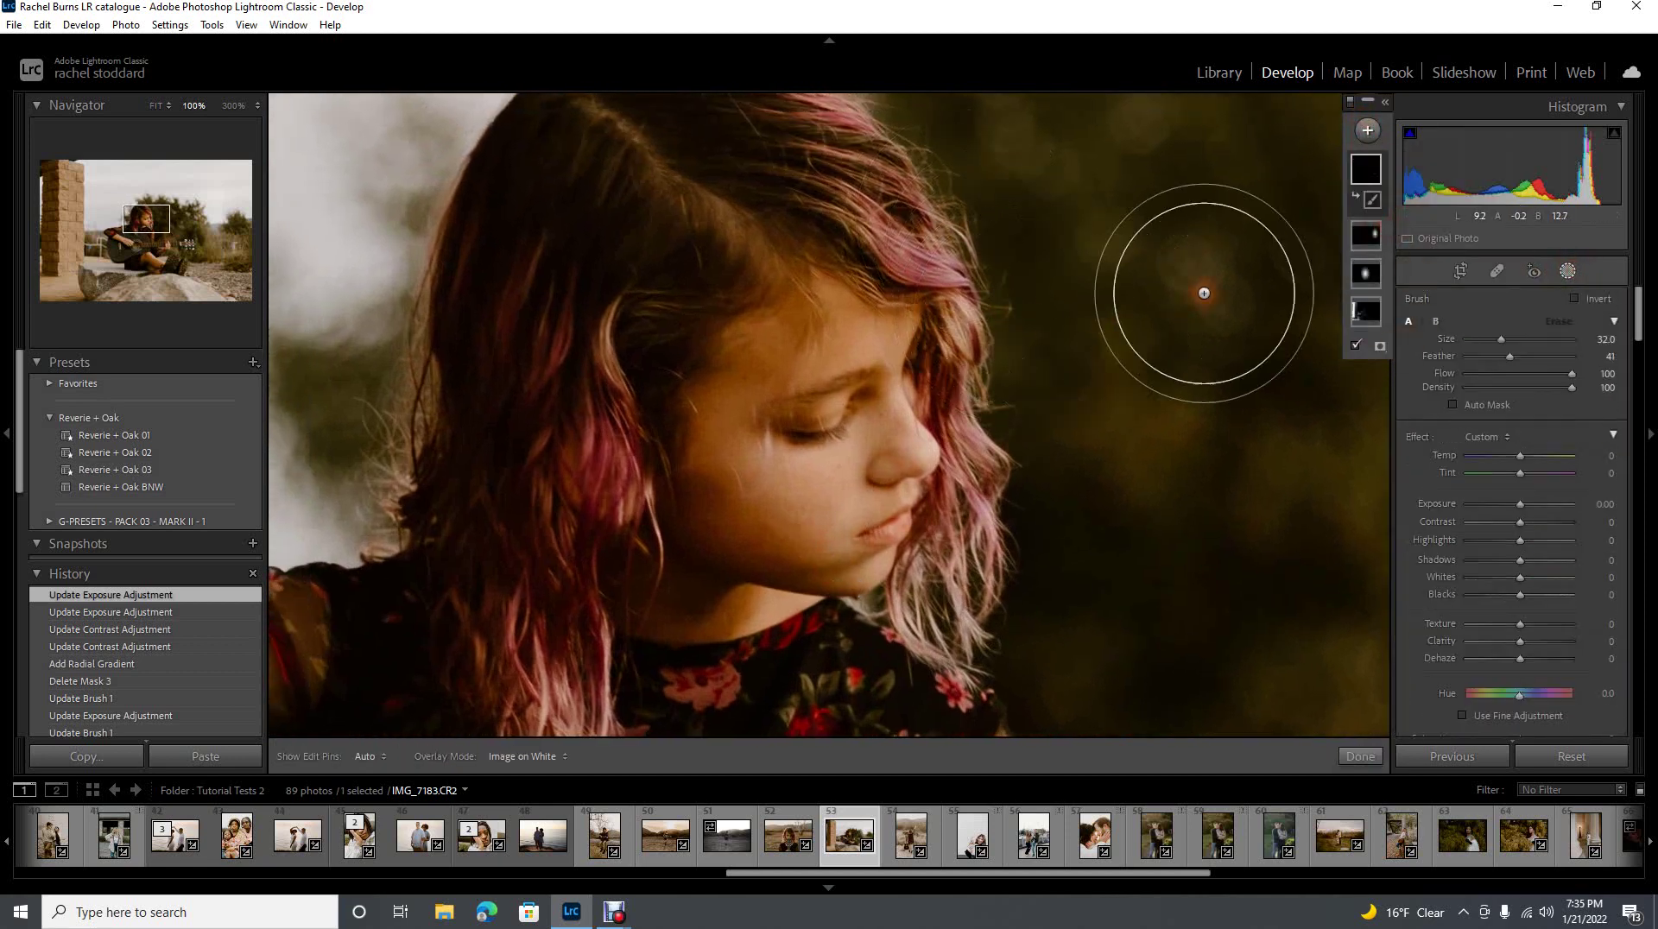
{"action": "left_click_drag", "start_coordinate": [1510, 355], "coordinate": [1585, 365]}
{"action": "scroll", "coordinate": [1140, 325], "scroll_direction": "down", "scroll_amount": 6}
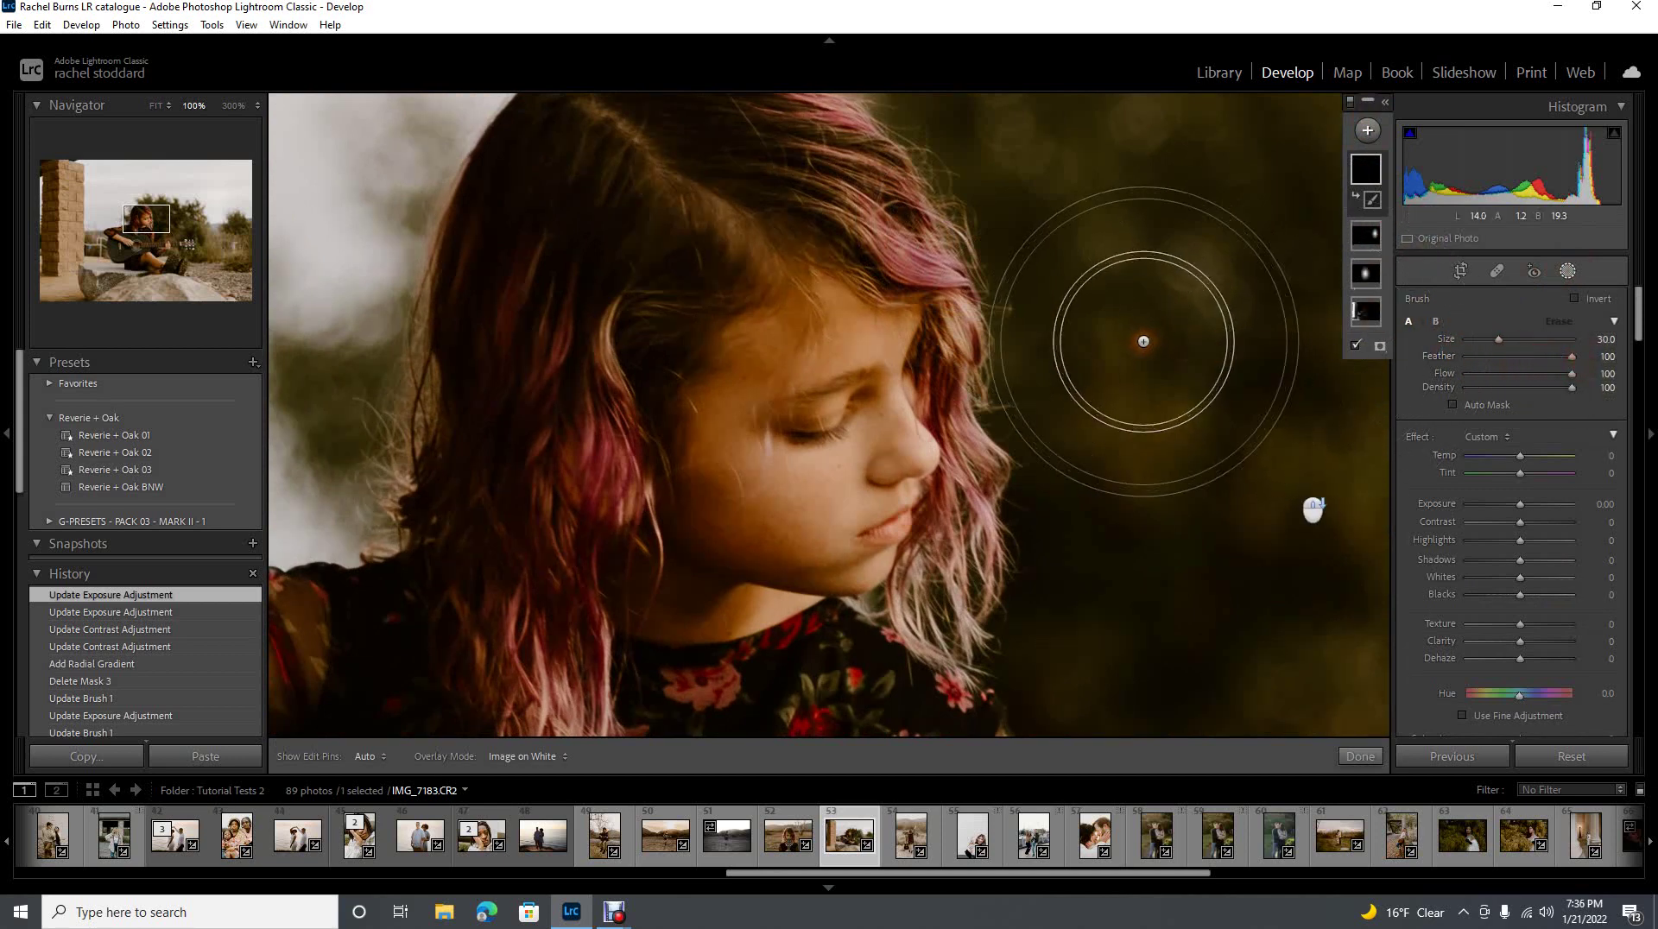
{"action": "scroll", "coordinate": [993, 353], "scroll_direction": "down", "scroll_amount": 4}
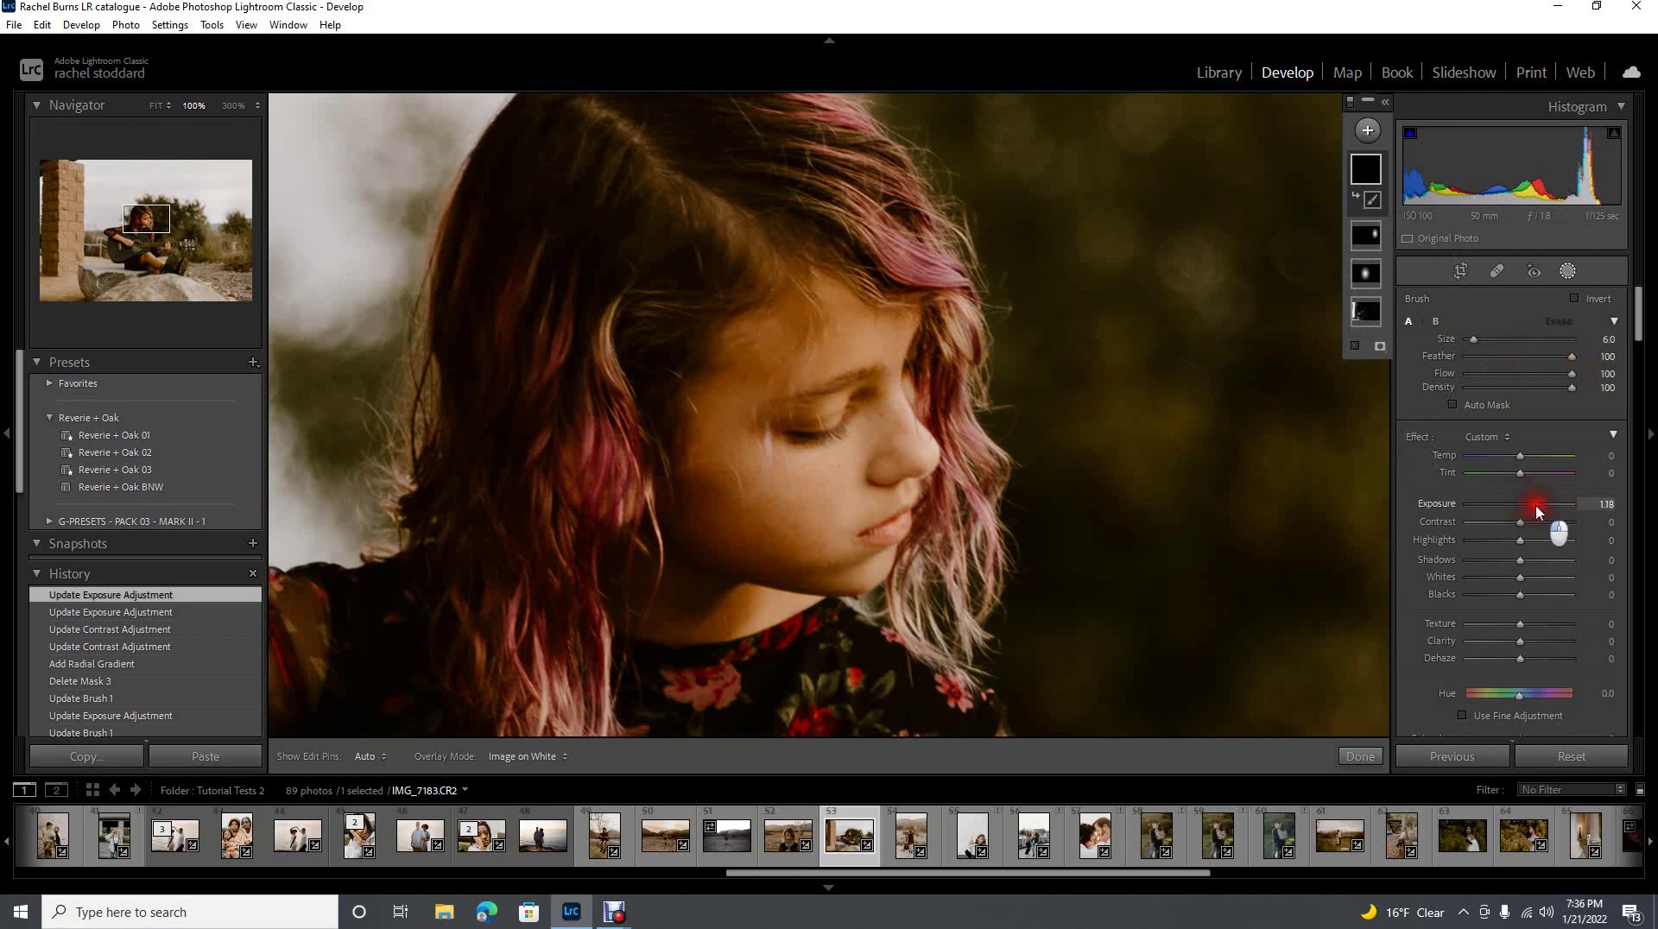
{"action": "left_click_drag", "start_coordinate": [1536, 511], "coordinate": [1540, 509]}
{"action": "key", "text": "h"}
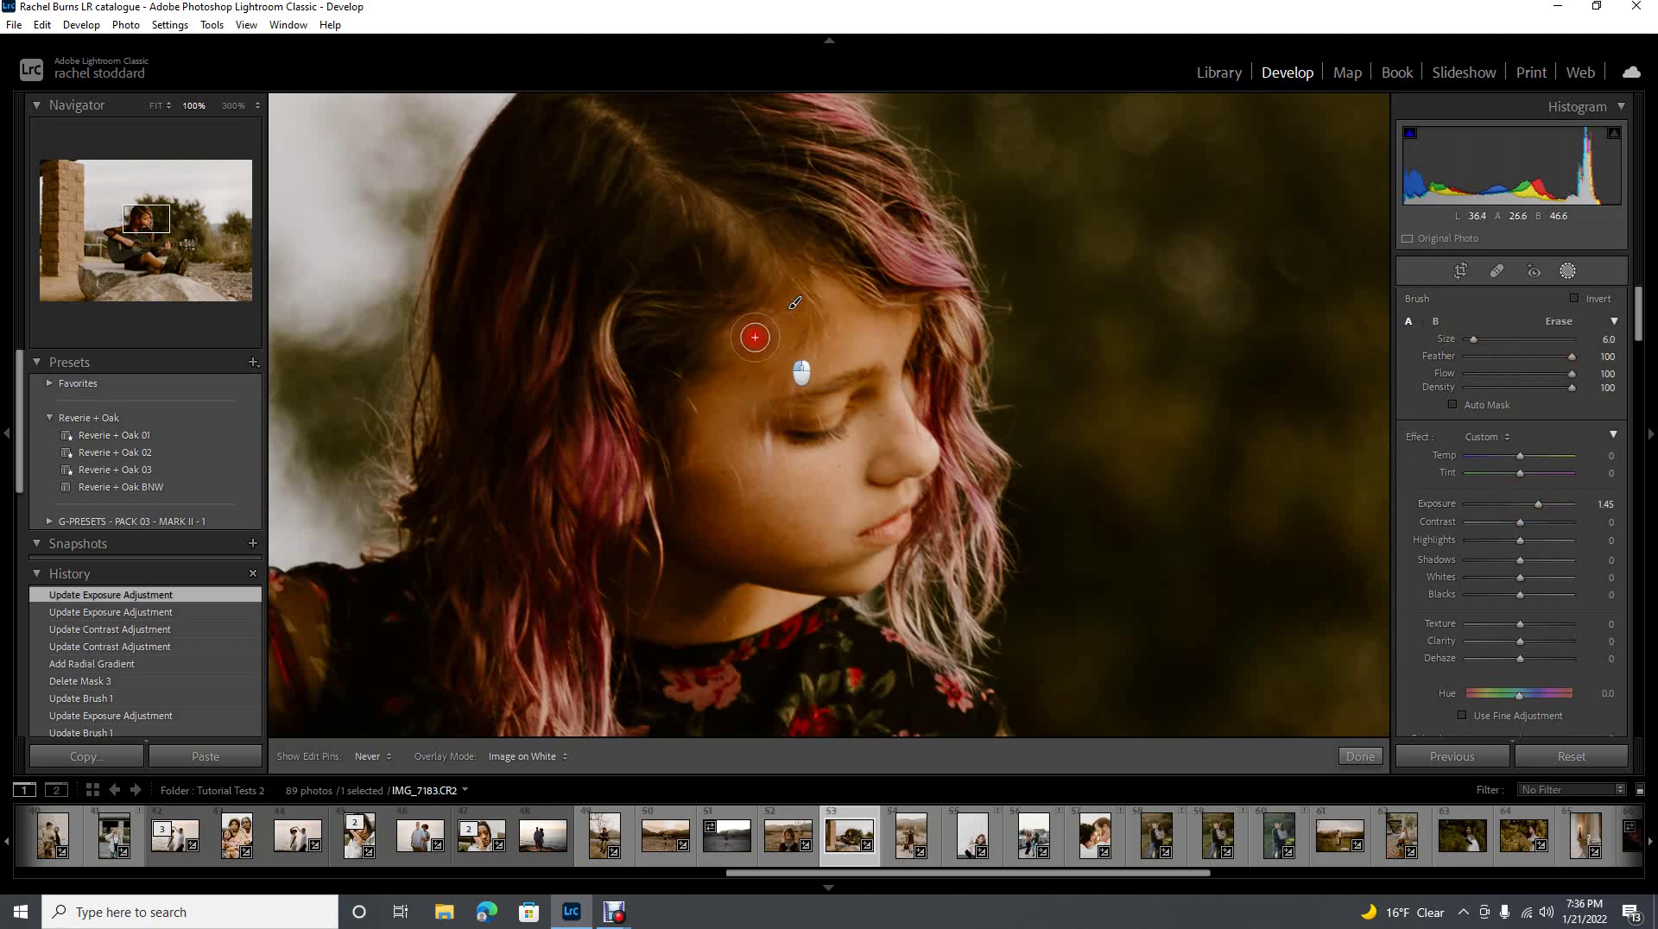
- Paint the brush along the face from forehead down the cheek to the chin
{"action": "mouse_move", "coordinate": [755, 338]}
{"action": "left_mouse_down"}
{"action": "mouse_move", "coordinate": [681, 426]}
{"action": "mouse_move", "coordinate": [685, 500]}
{"action": "mouse_move", "coordinate": [759, 567]}
{"action": "mouse_move", "coordinate": [842, 587]}
{"action": "mouse_move", "coordinate": [780, 566]}
{"action": "mouse_move", "coordinate": [708, 507]}
{"action": "mouse_move", "coordinate": [706, 444]}
{"action": "mouse_move", "coordinate": [729, 392]}
{"action": "mouse_move", "coordinate": [780, 348]}
{"action": "mouse_move", "coordinate": [733, 431]}
{"action": "mouse_move", "coordinate": [737, 504]}
{"action": "mouse_move", "coordinate": [780, 559]}
{"action": "mouse_move", "coordinate": [792, 547]}
{"action": "mouse_move", "coordinate": [746, 507]}
{"action": "mouse_move", "coordinate": [800, 555]}
{"action": "mouse_move", "coordinate": [755, 563]}
{"action": "mouse_move", "coordinate": [692, 469]}
{"action": "mouse_move", "coordinate": [712, 368]}
{"action": "mouse_move", "coordinate": [792, 326]}
{"action": "mouse_move", "coordinate": [800, 288]}
{"action": "mouse_move", "coordinate": [834, 268]}
{"action": "left_mouse_up"}
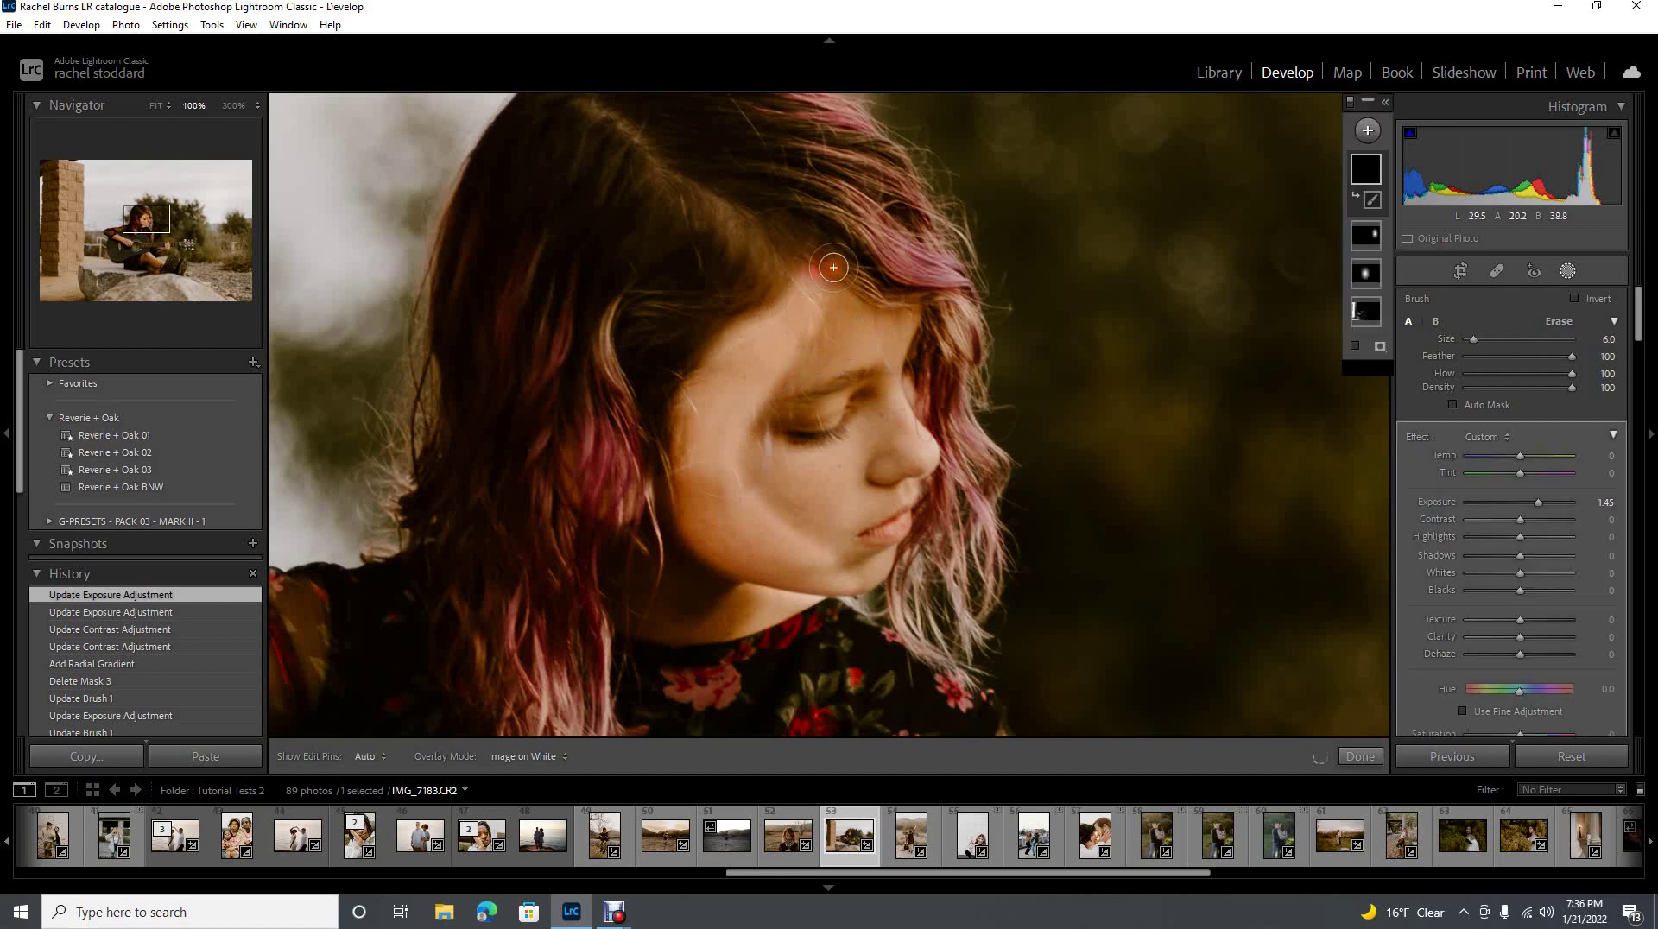
{"action": "scroll", "coordinate": [833, 268], "scroll_direction": "down", "scroll_amount": 4}
{"action": "key", "text": "h"}
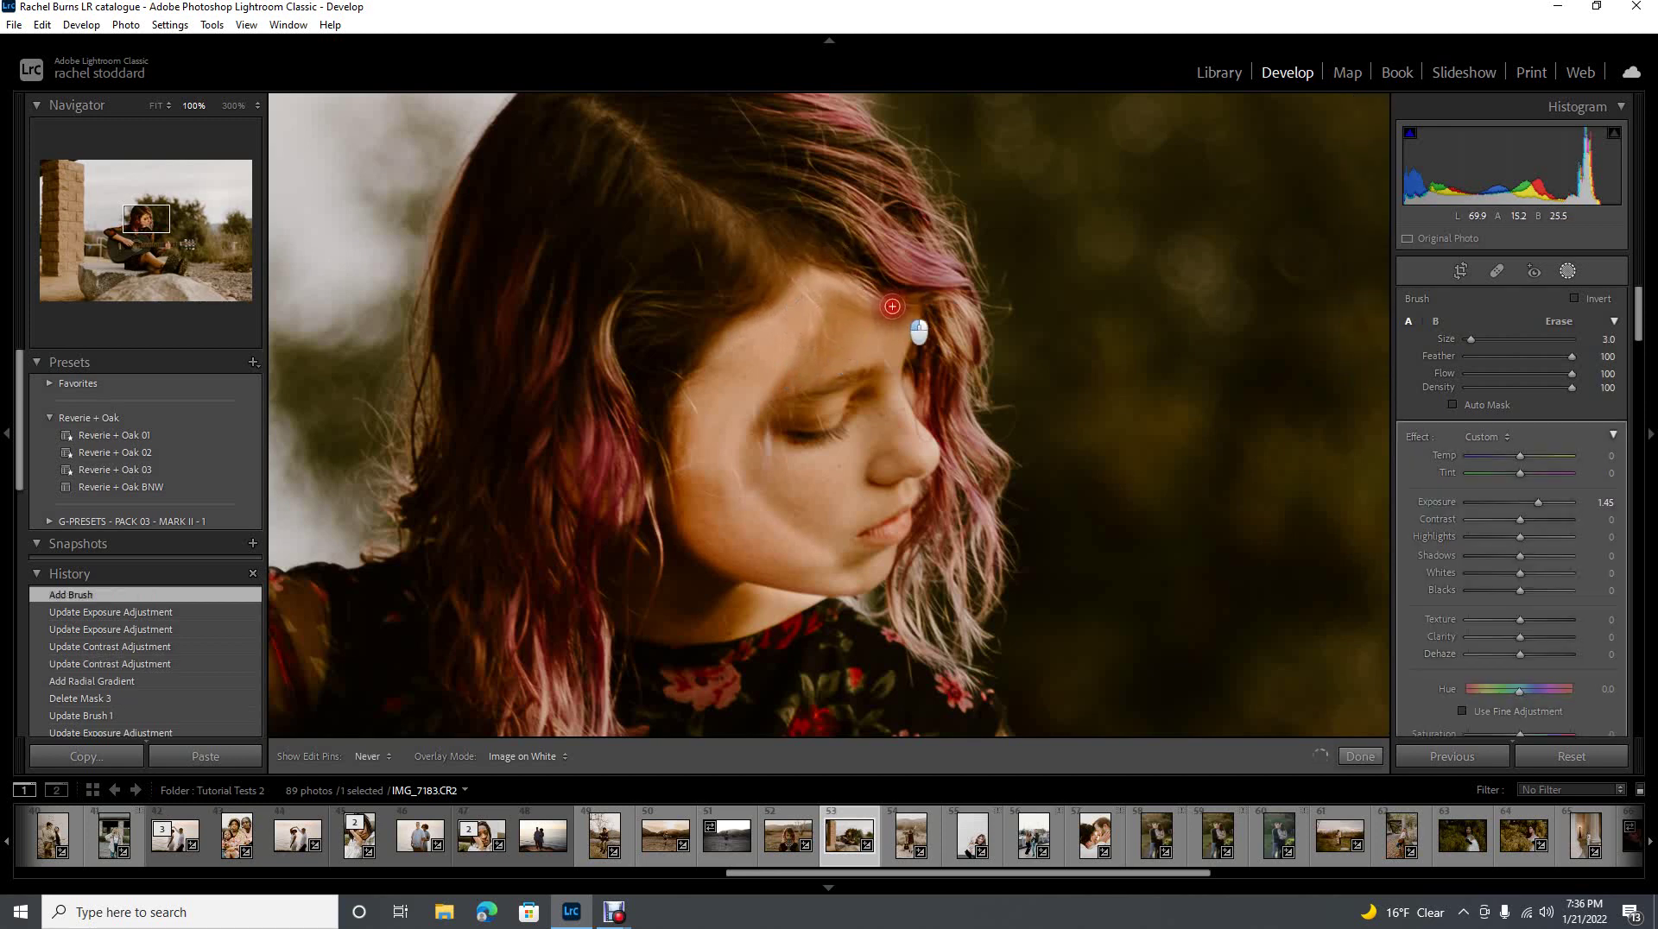
{"action": "mouse_move", "coordinate": [845, 289]}
{"action": "left_mouse_down"}
{"action": "mouse_move", "coordinate": [739, 350]}
{"action": "mouse_move", "coordinate": [691, 439]}
{"action": "mouse_move", "coordinate": [692, 508]}
{"action": "mouse_move", "coordinate": [774, 576]}
{"action": "mouse_move", "coordinate": [863, 592]}
{"action": "mouse_move", "coordinate": [717, 560]}
{"action": "mouse_move", "coordinate": [676, 449]}
{"action": "left_mouse_up"}
{"action": "key", "text": "h"}
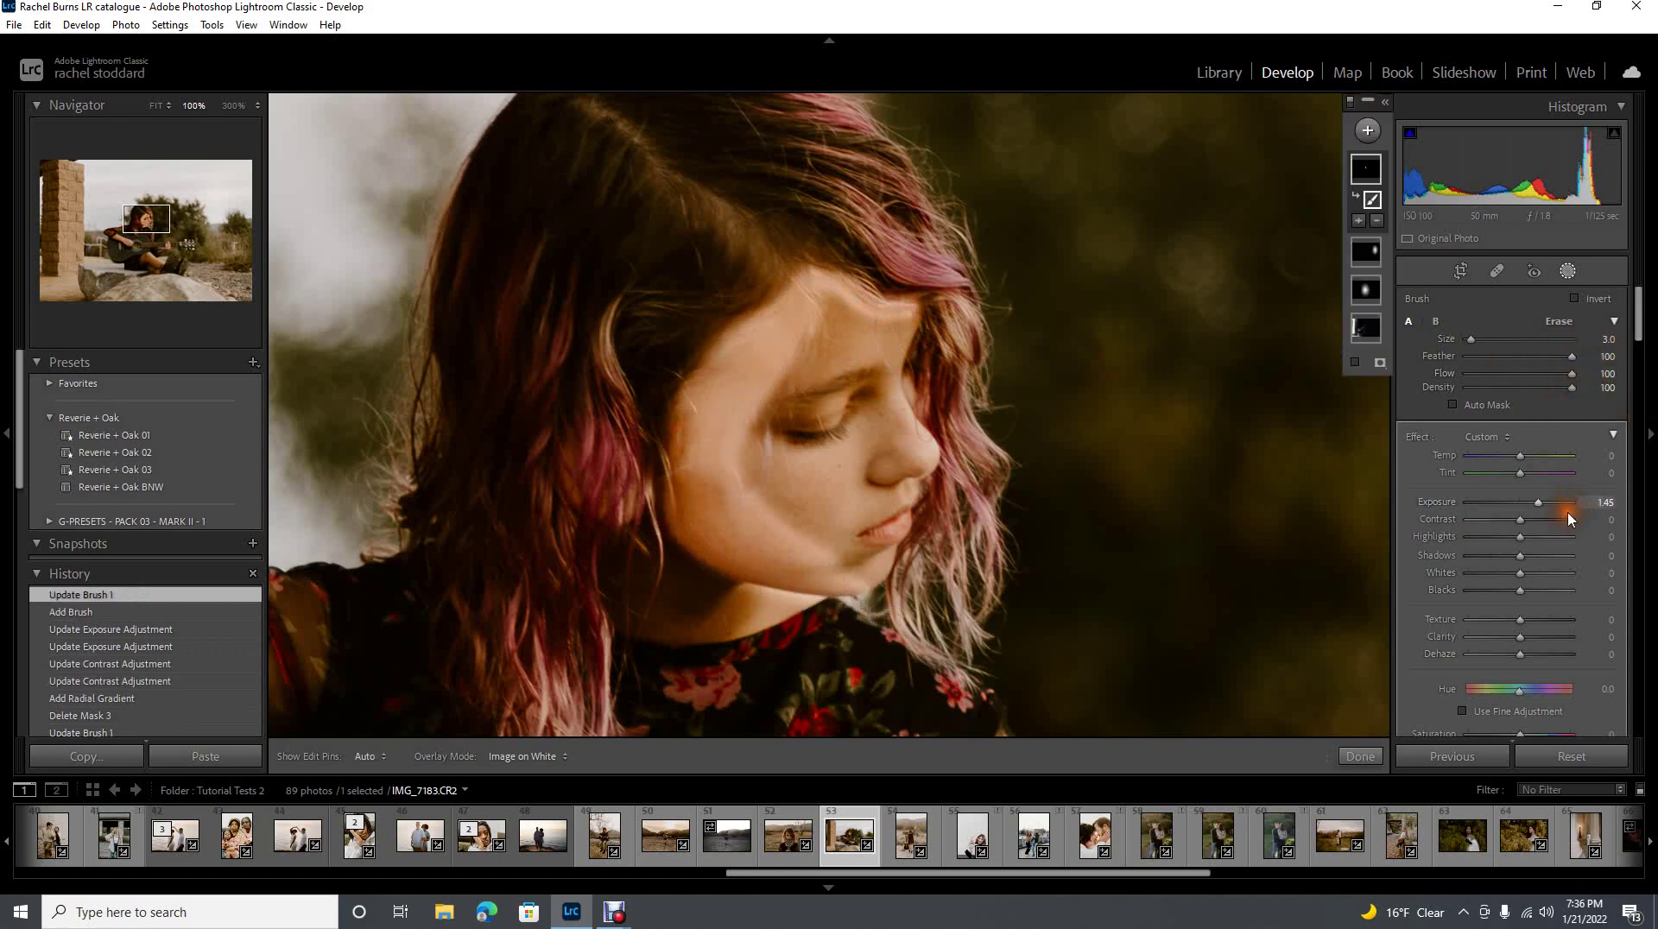
- Reset the brush exposure to zero, show the mask overlay, and start a radial gradient mask
{"action": "double_click", "coordinate": [1538, 502]}
{"action": "key", "text": "o"}
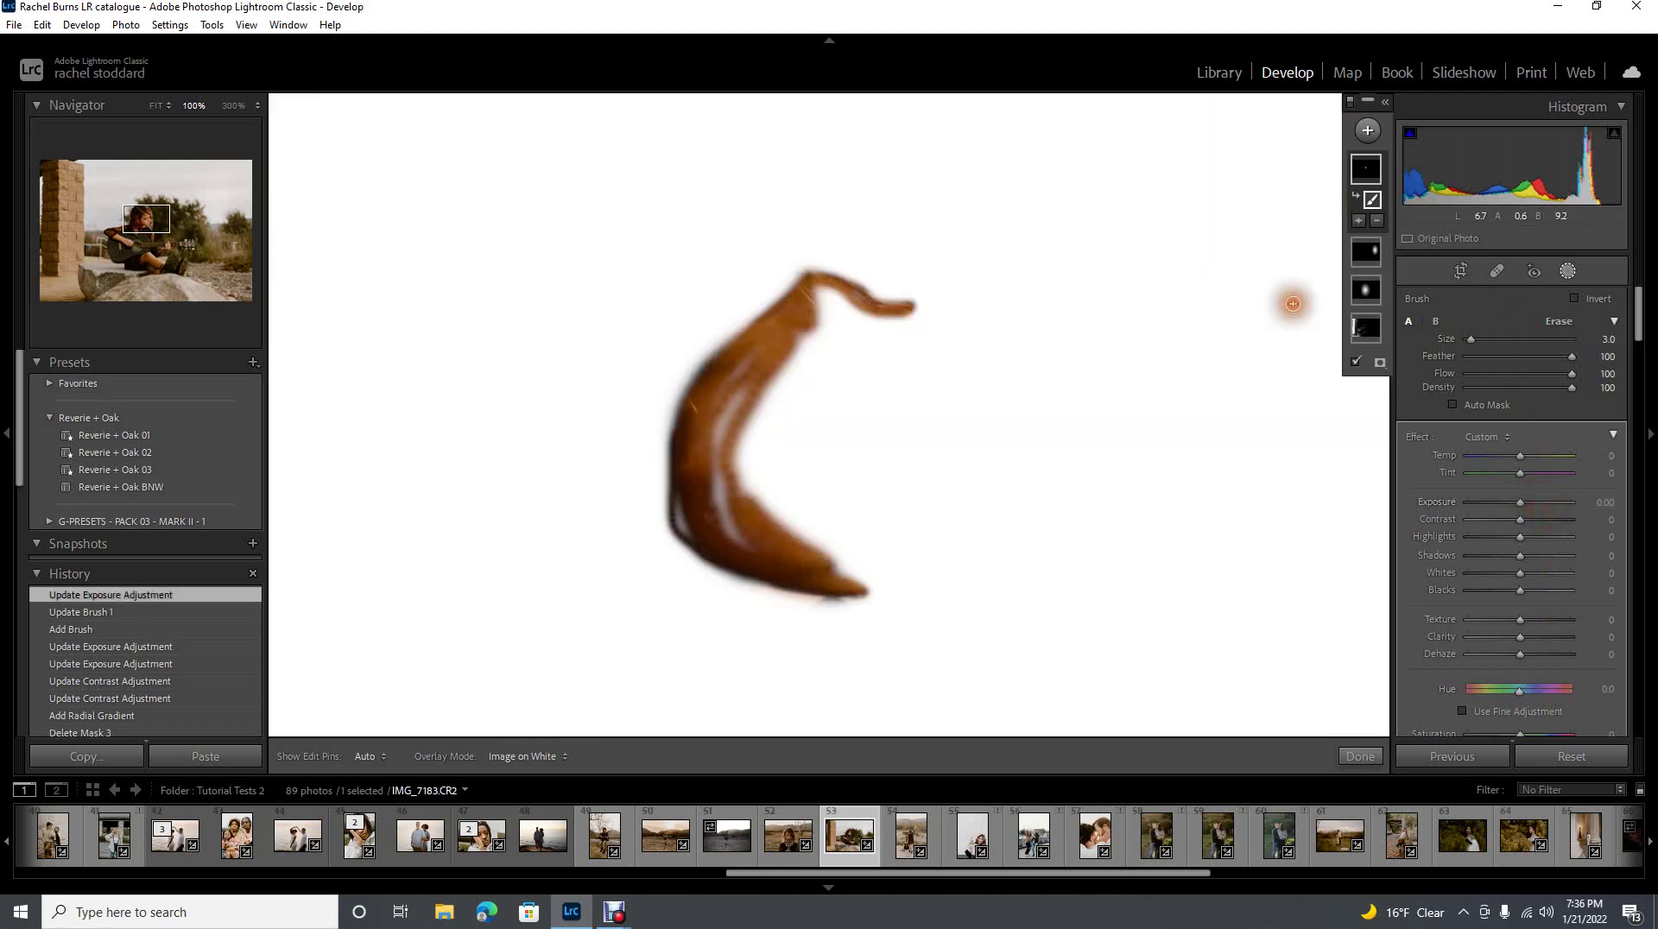
{"action": "left_click", "coordinate": [1369, 132]}
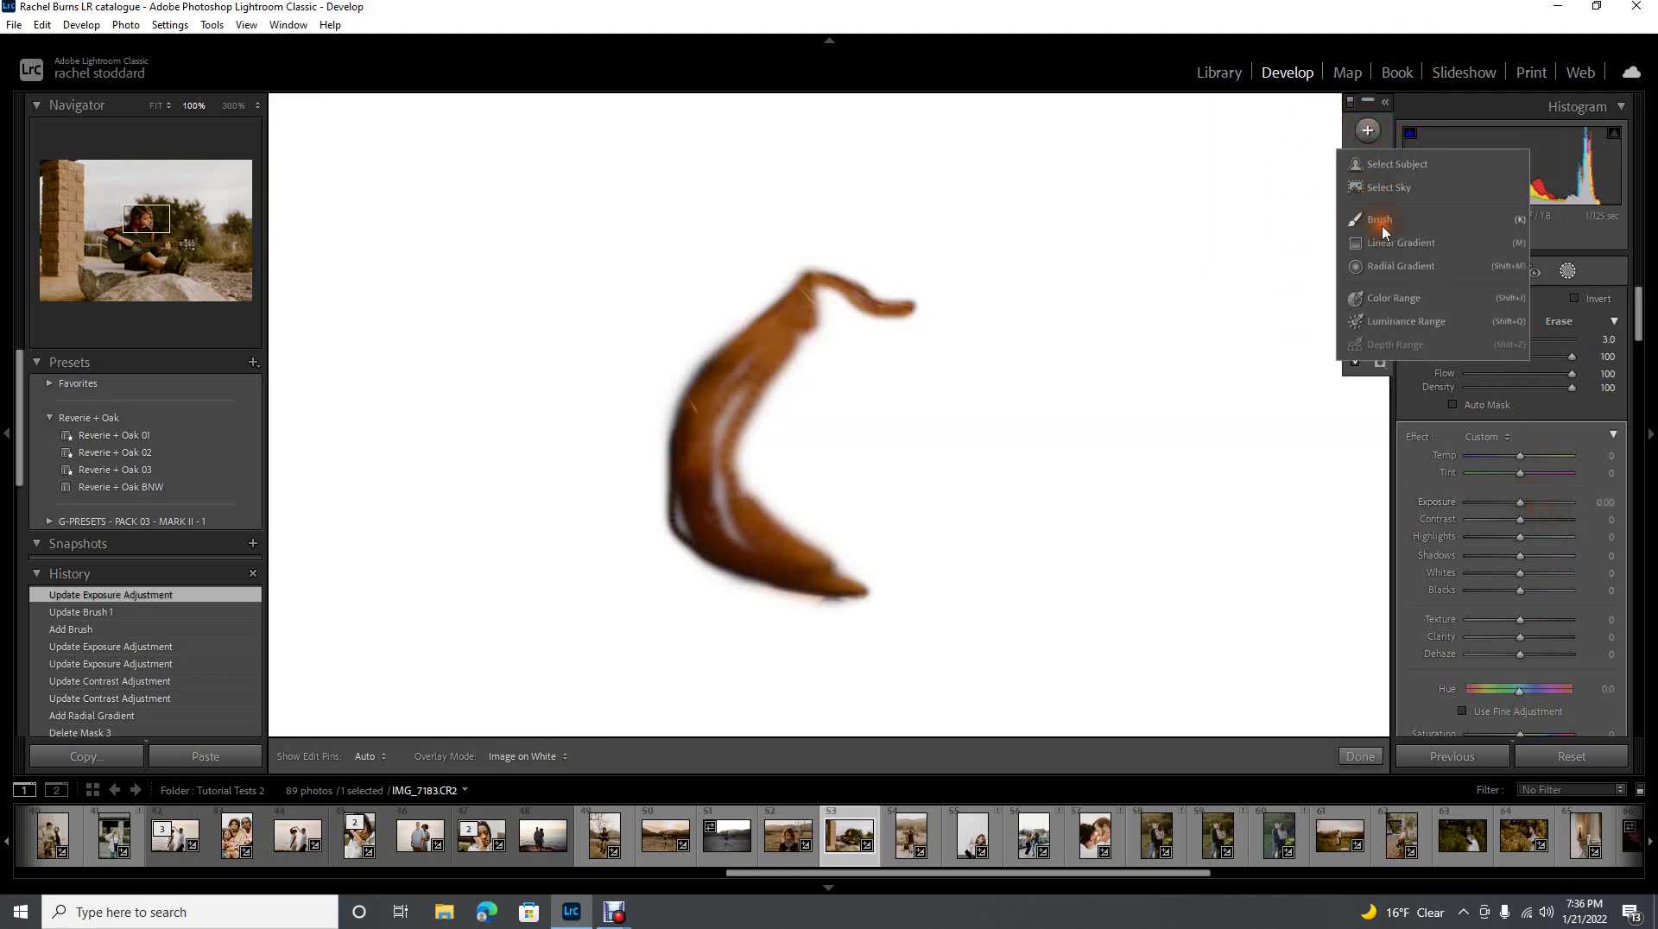
{"action": "left_click", "coordinate": [1381, 267]}
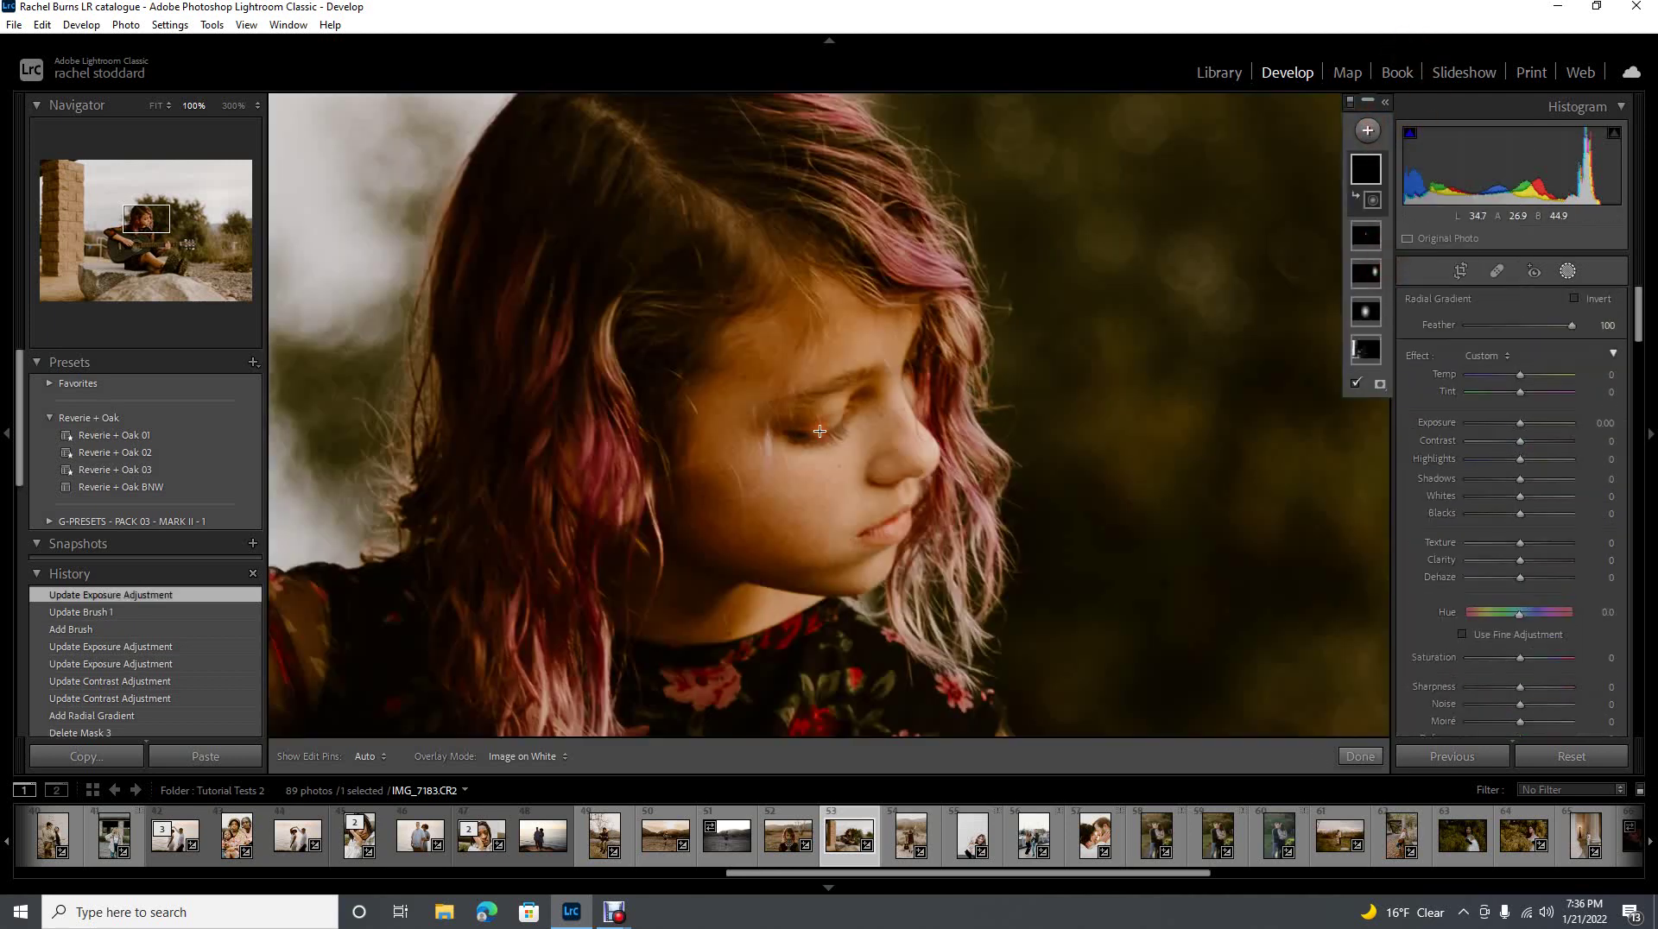
- On the guitar photo, draw a small radial gradient over her eye at Exposure 1.18
{"action": "left_click", "coordinate": [806, 848]}
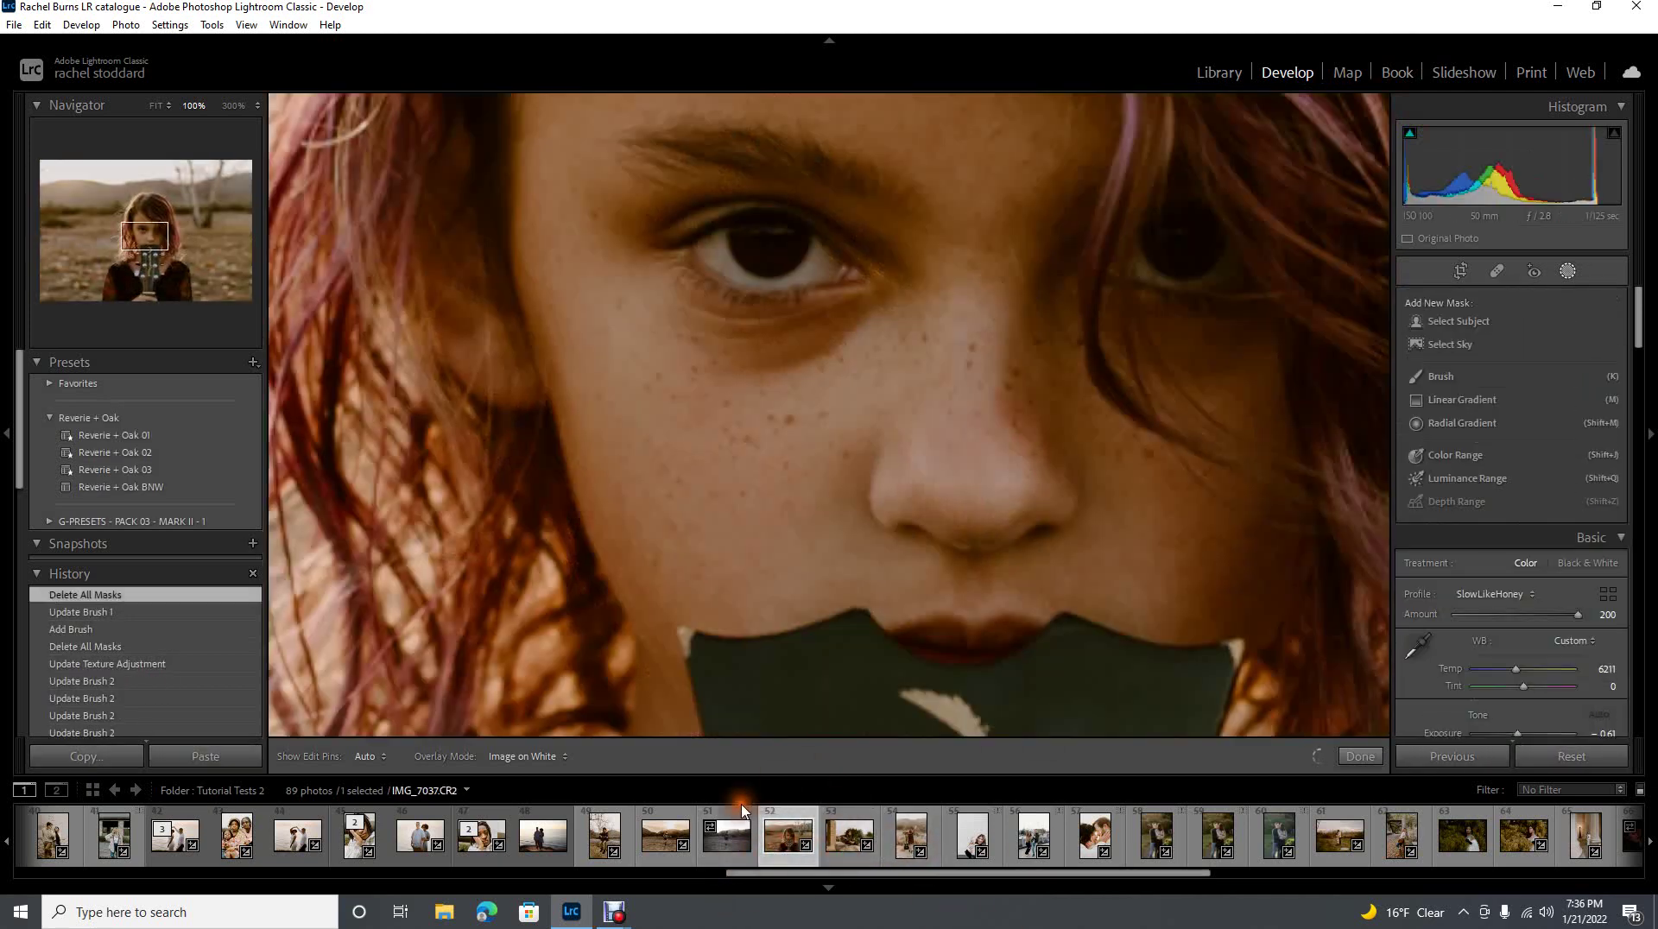
{"action": "left_click", "coordinate": [1567, 271]}
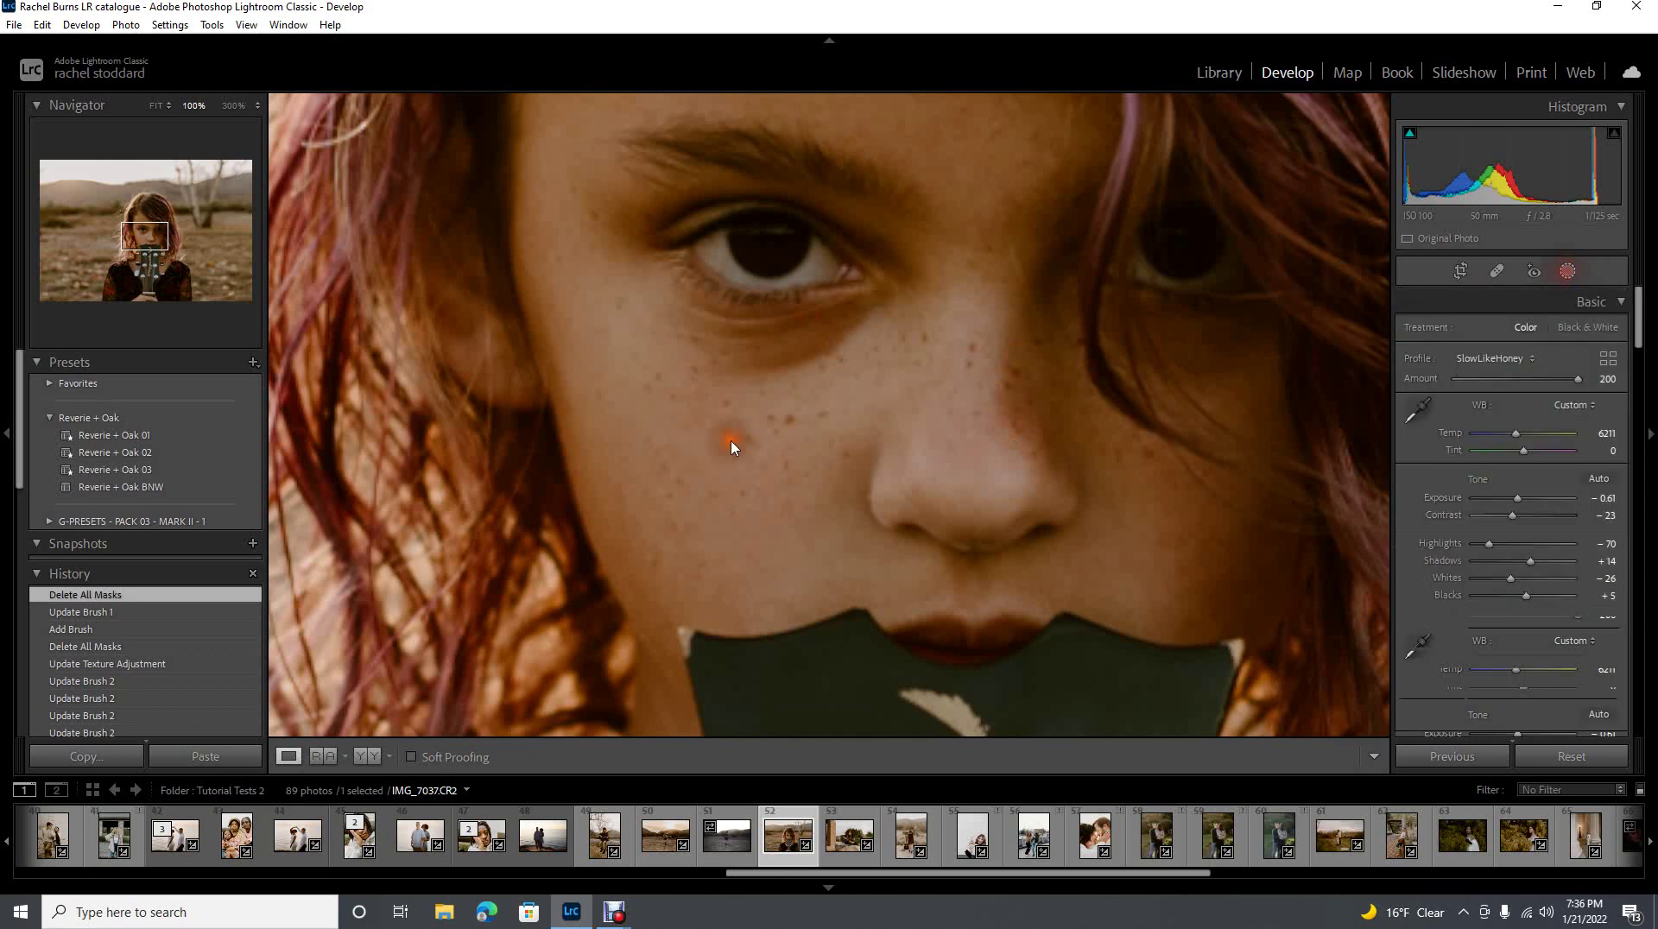
{"action": "left_click", "coordinate": [1567, 271]}
{"action": "left_click", "coordinate": [1302, 363]}
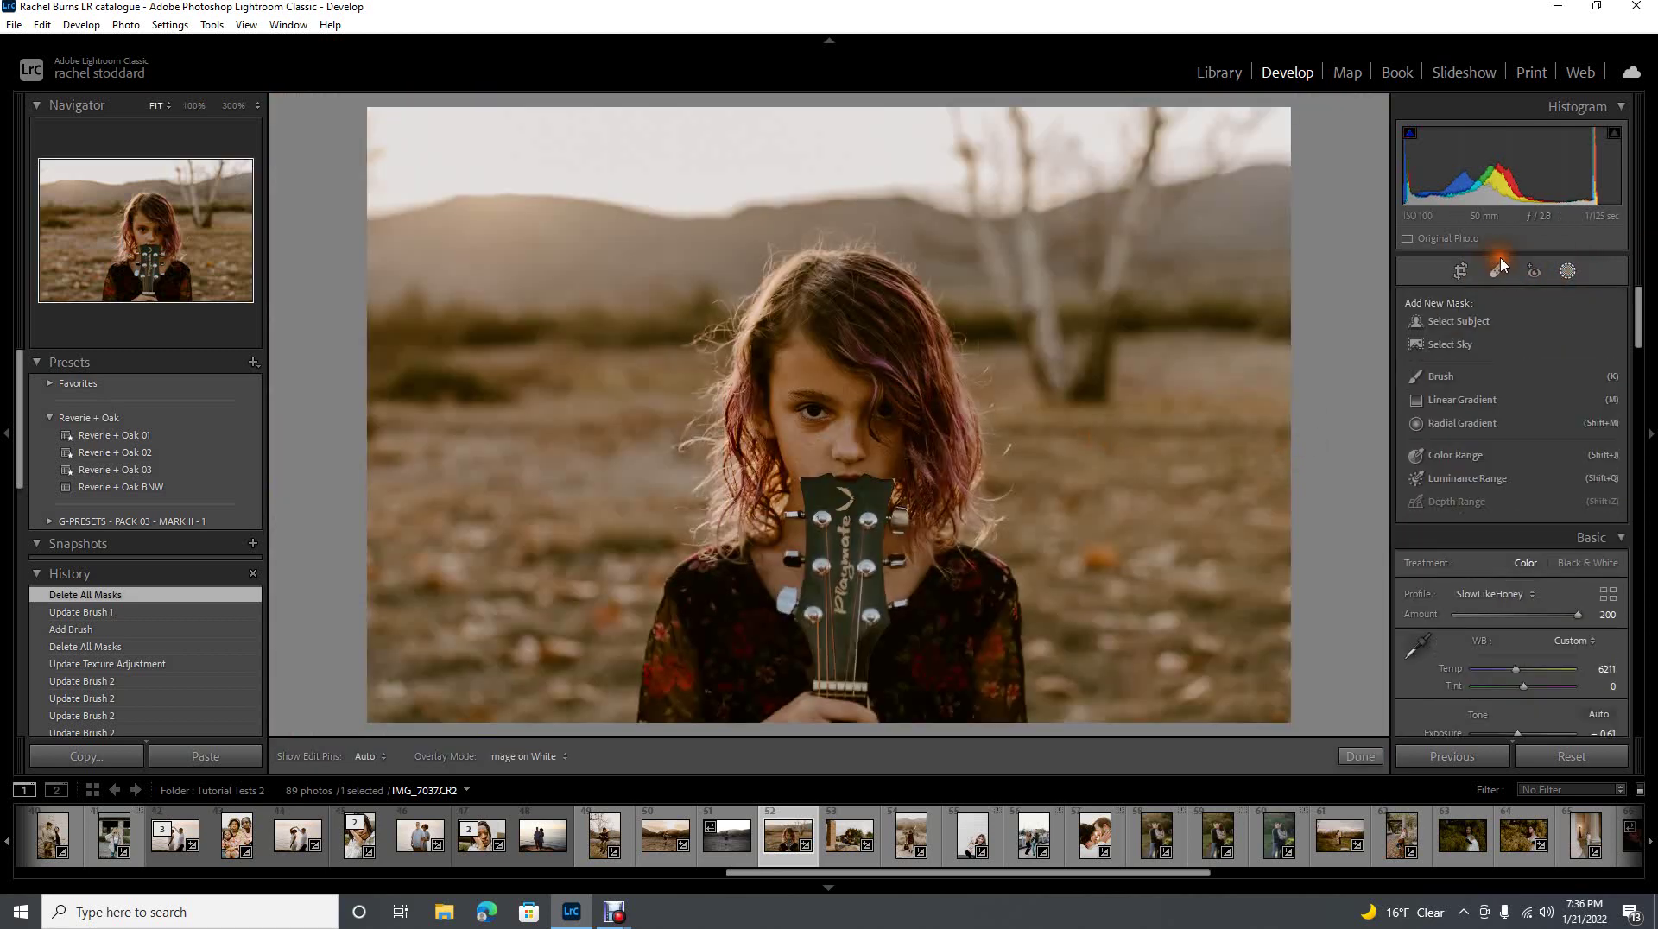
{"action": "left_click", "coordinate": [1450, 423]}
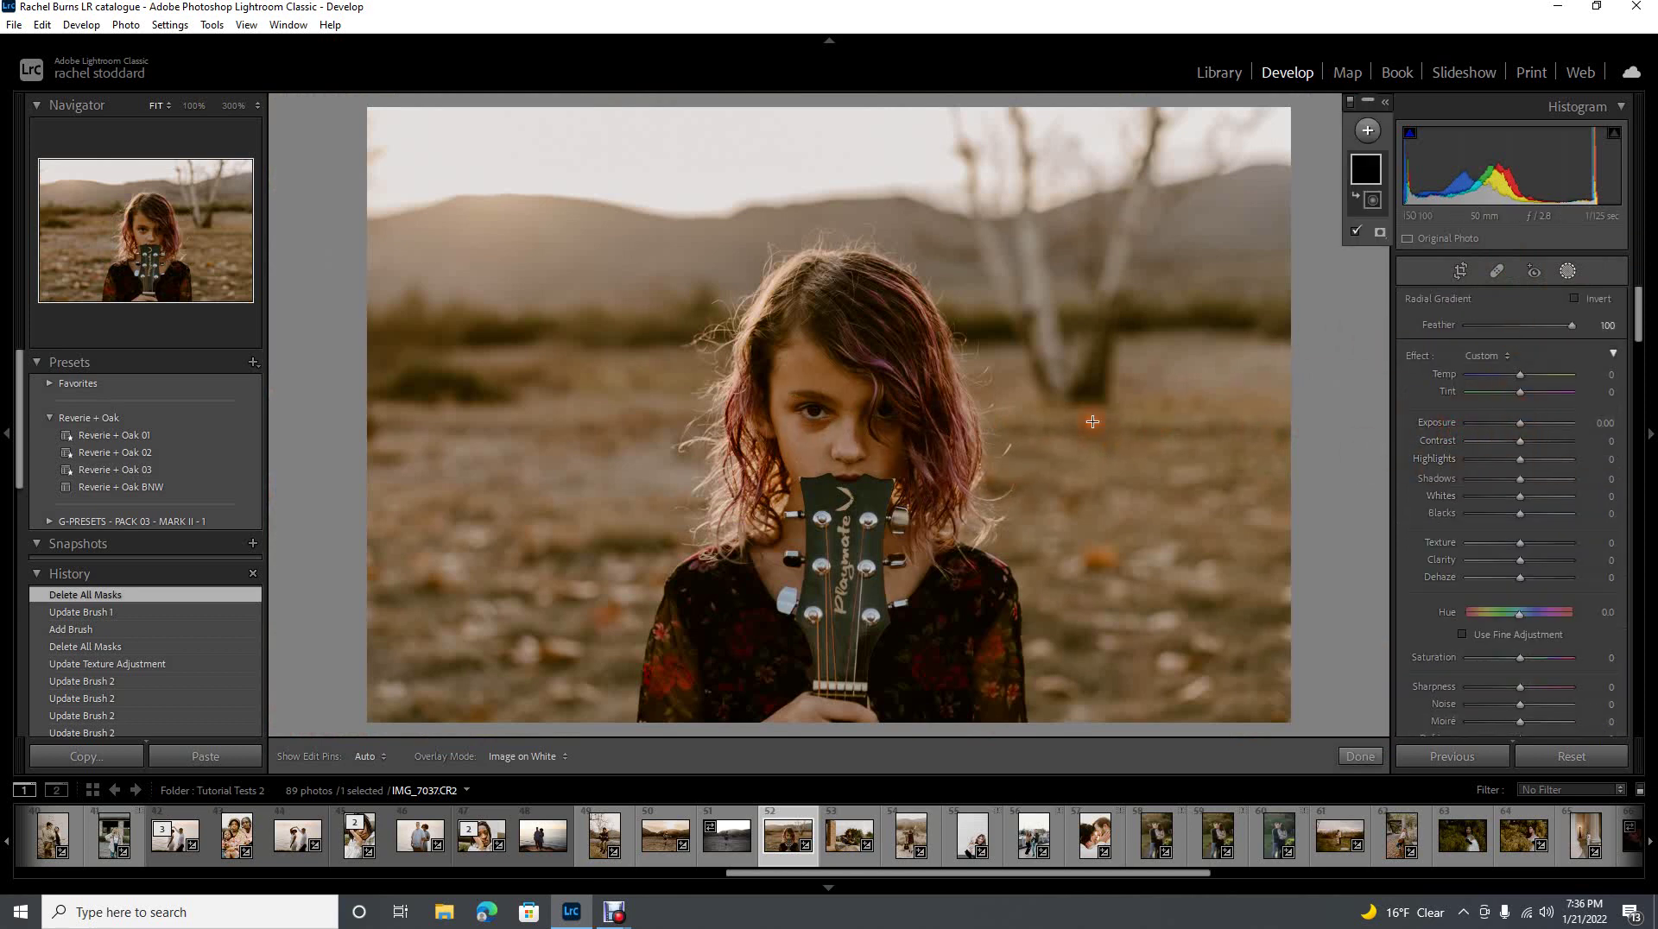
{"action": "left_click_drag", "start_coordinate": [1520, 422], "coordinate": [1533, 432]}
{"action": "mouse_move", "coordinate": [816, 415]}
{"action": "left_mouse_down"}
{"action": "mouse_move", "coordinate": [847, 452]}
{"action": "mouse_move", "coordinate": [843, 432]}
{"action": "left_mouse_up"}
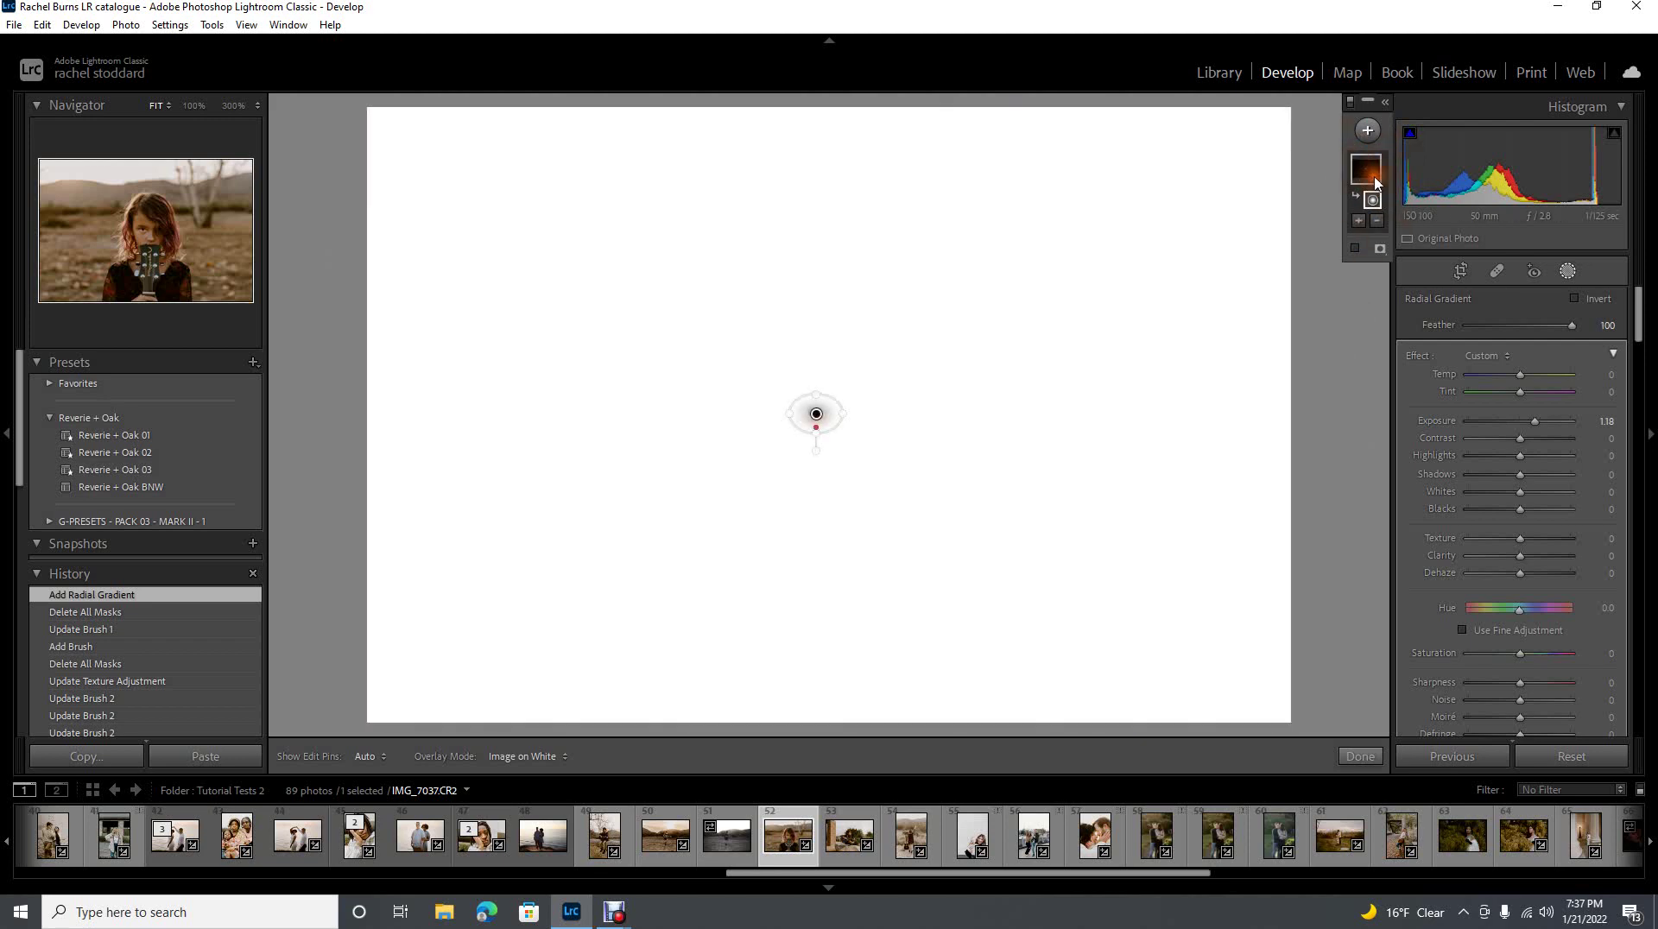
- Duplicate the eye gradient and move the copy onto her other eye
{"action": "right_click", "coordinate": [1364, 173]}
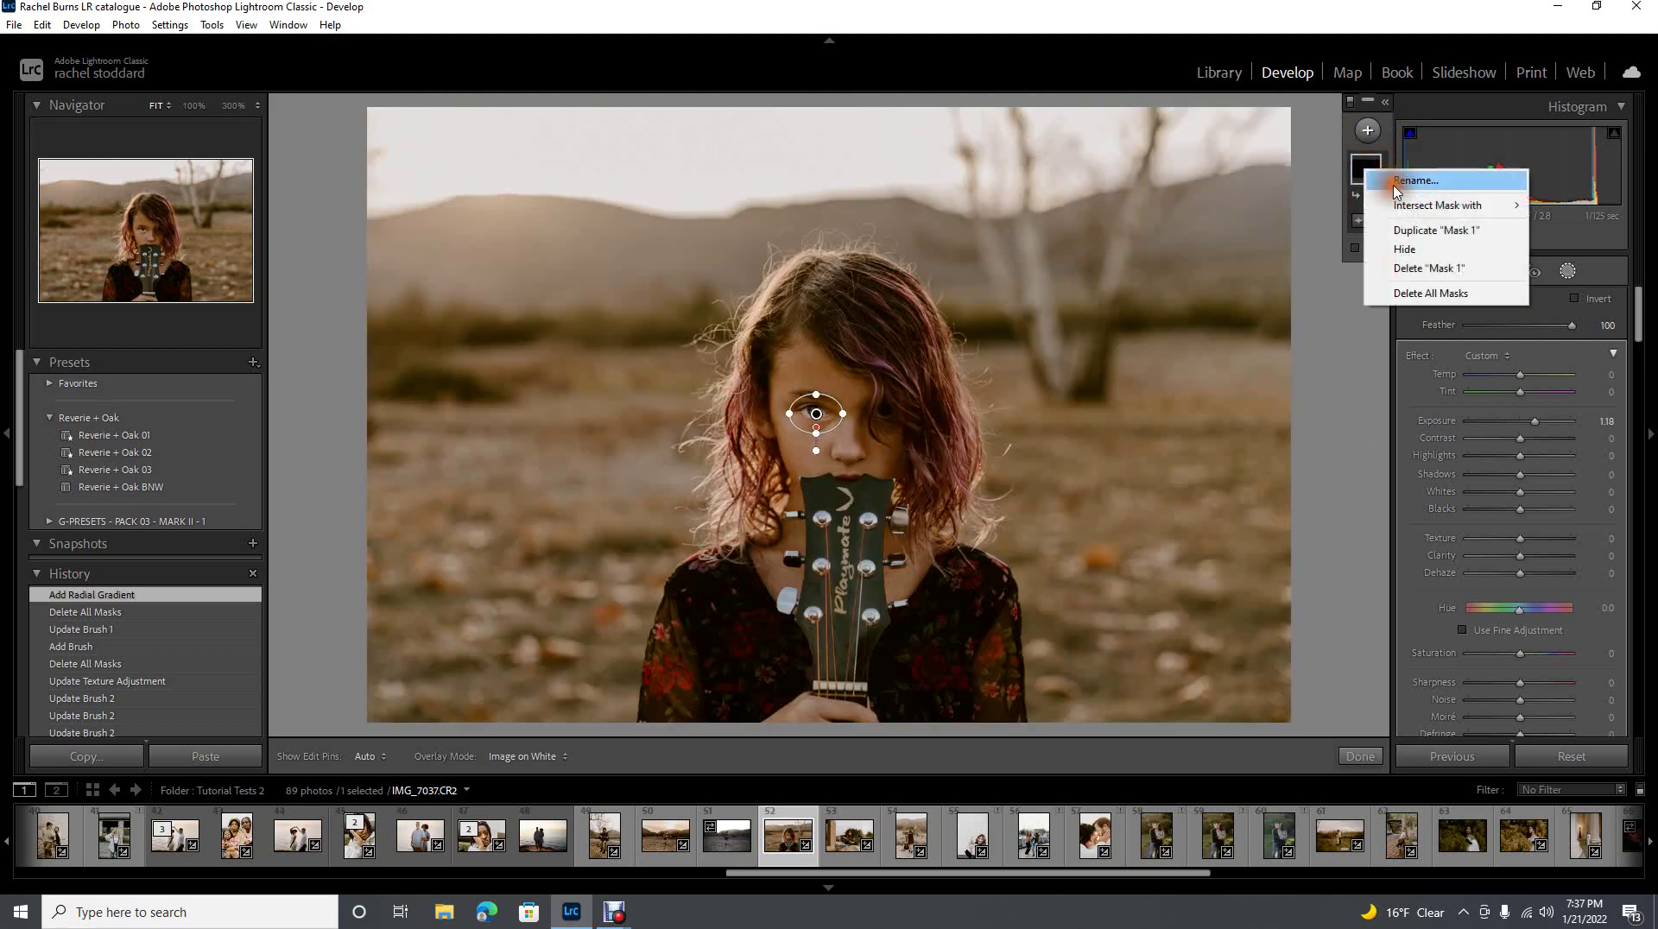
{"action": "left_click", "coordinate": [1400, 231]}
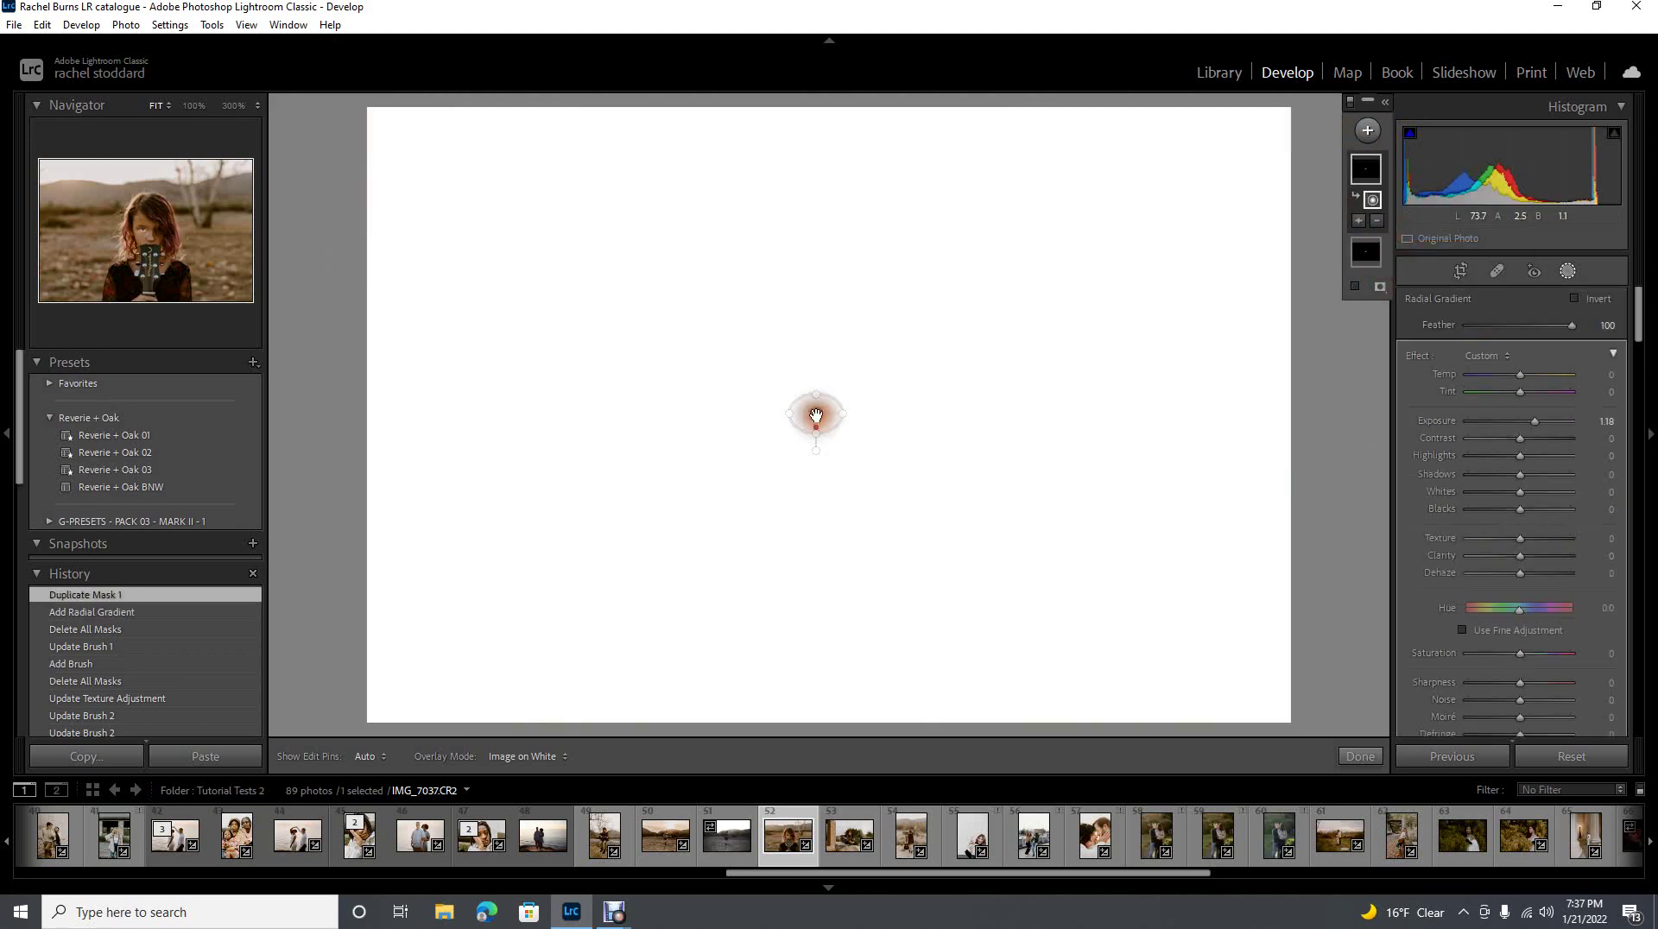
{"action": "left_click_drag", "start_coordinate": [816, 416], "coordinate": [885, 414]}
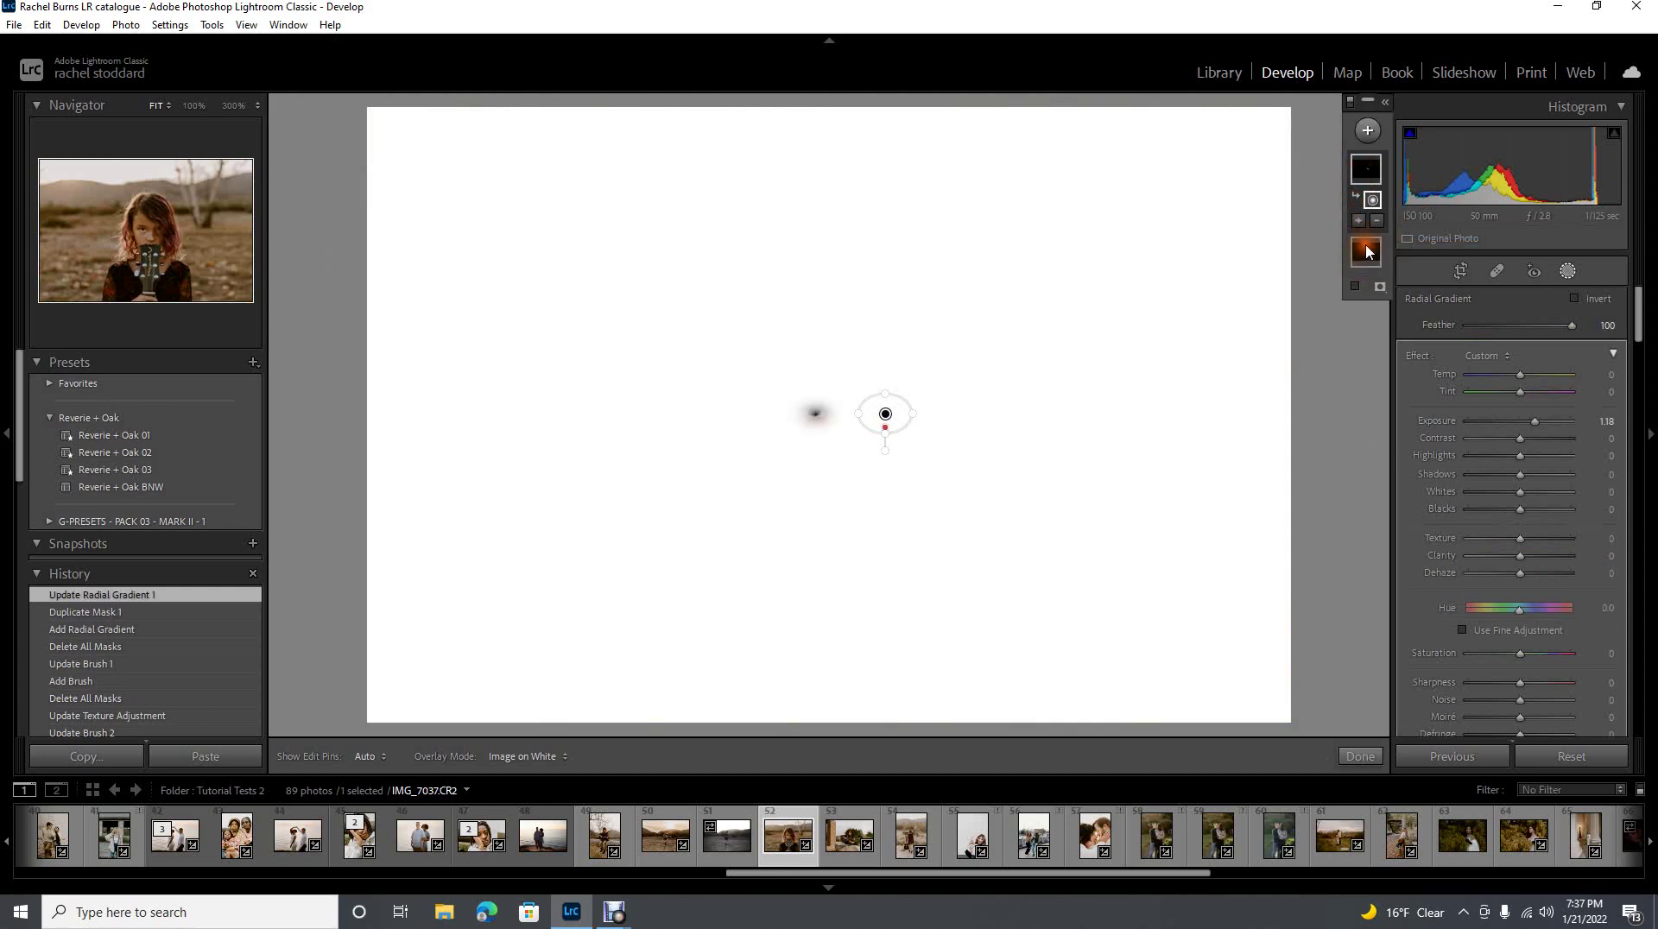
- Brighten the eye mask to Exposure 1.71, then open the photo of the girl walking away
{"action": "mouse_move", "coordinate": [1368, 253]}
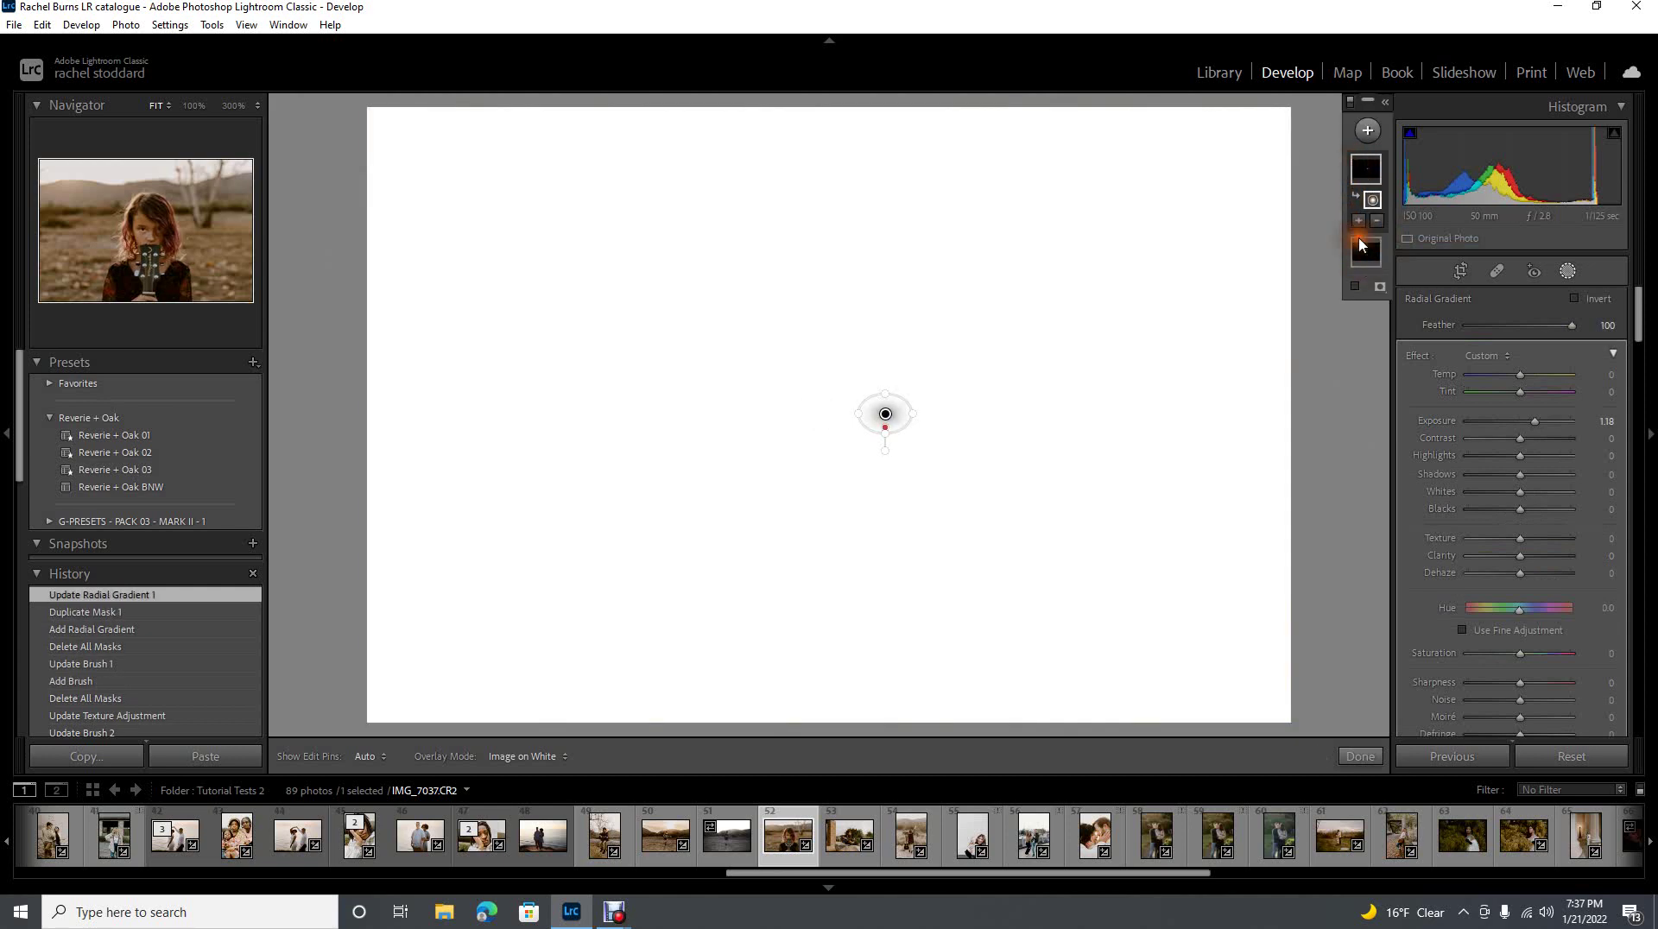
{"action": "left_click", "coordinate": [1362, 250]}
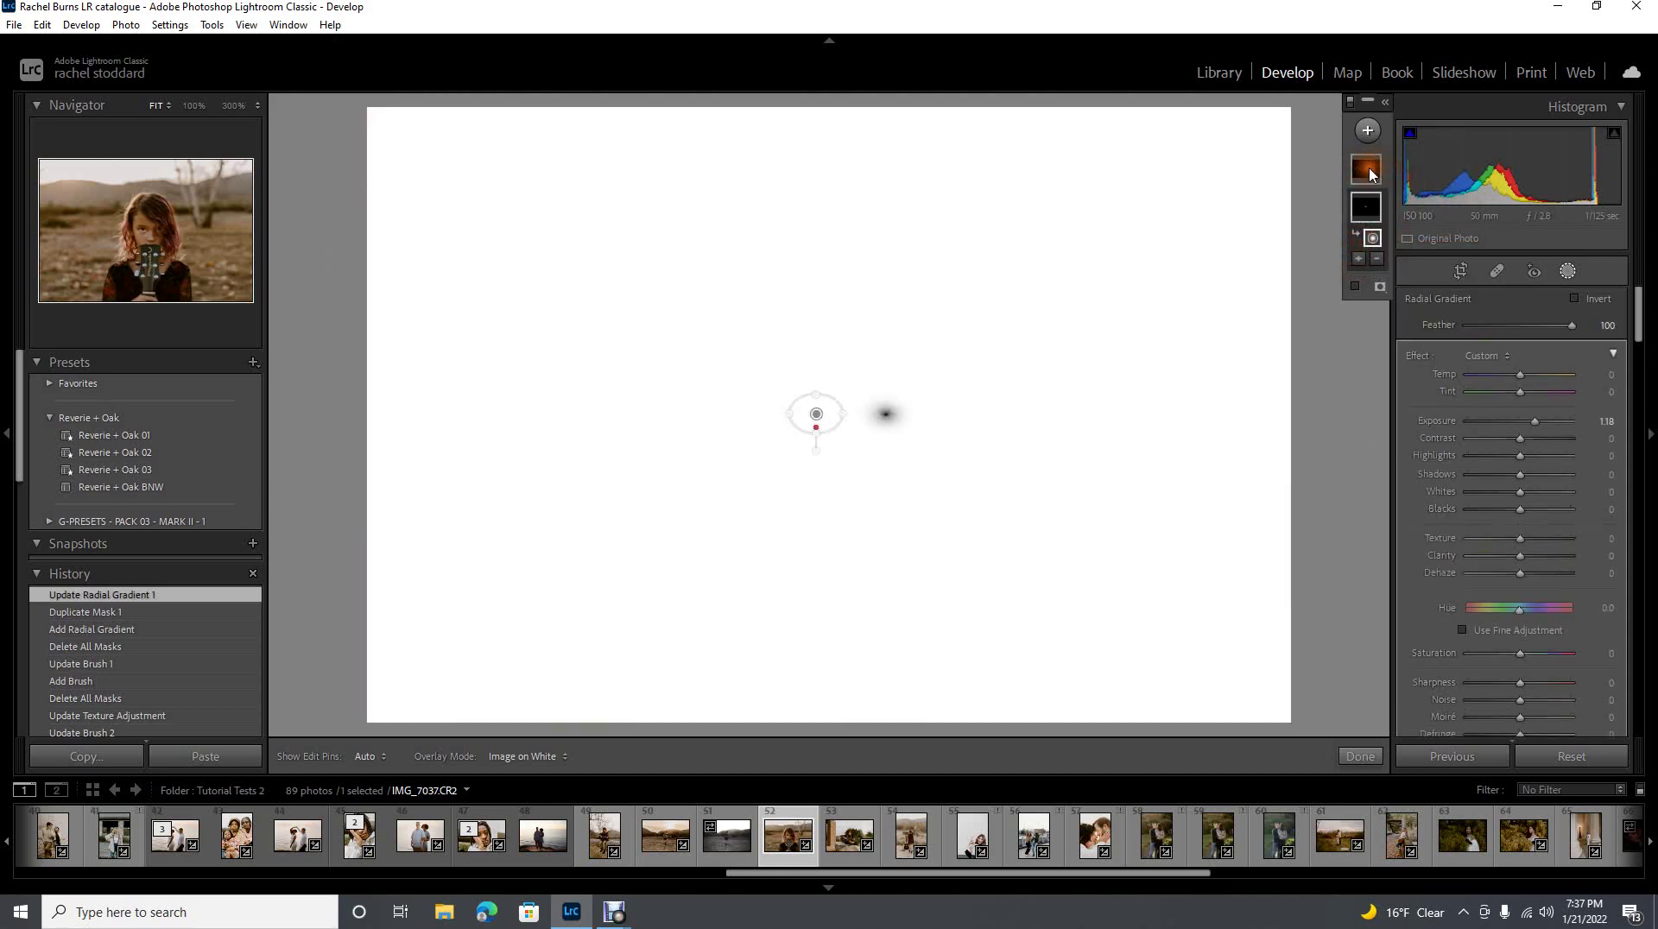
{"action": "left_click", "coordinate": [1366, 169]}
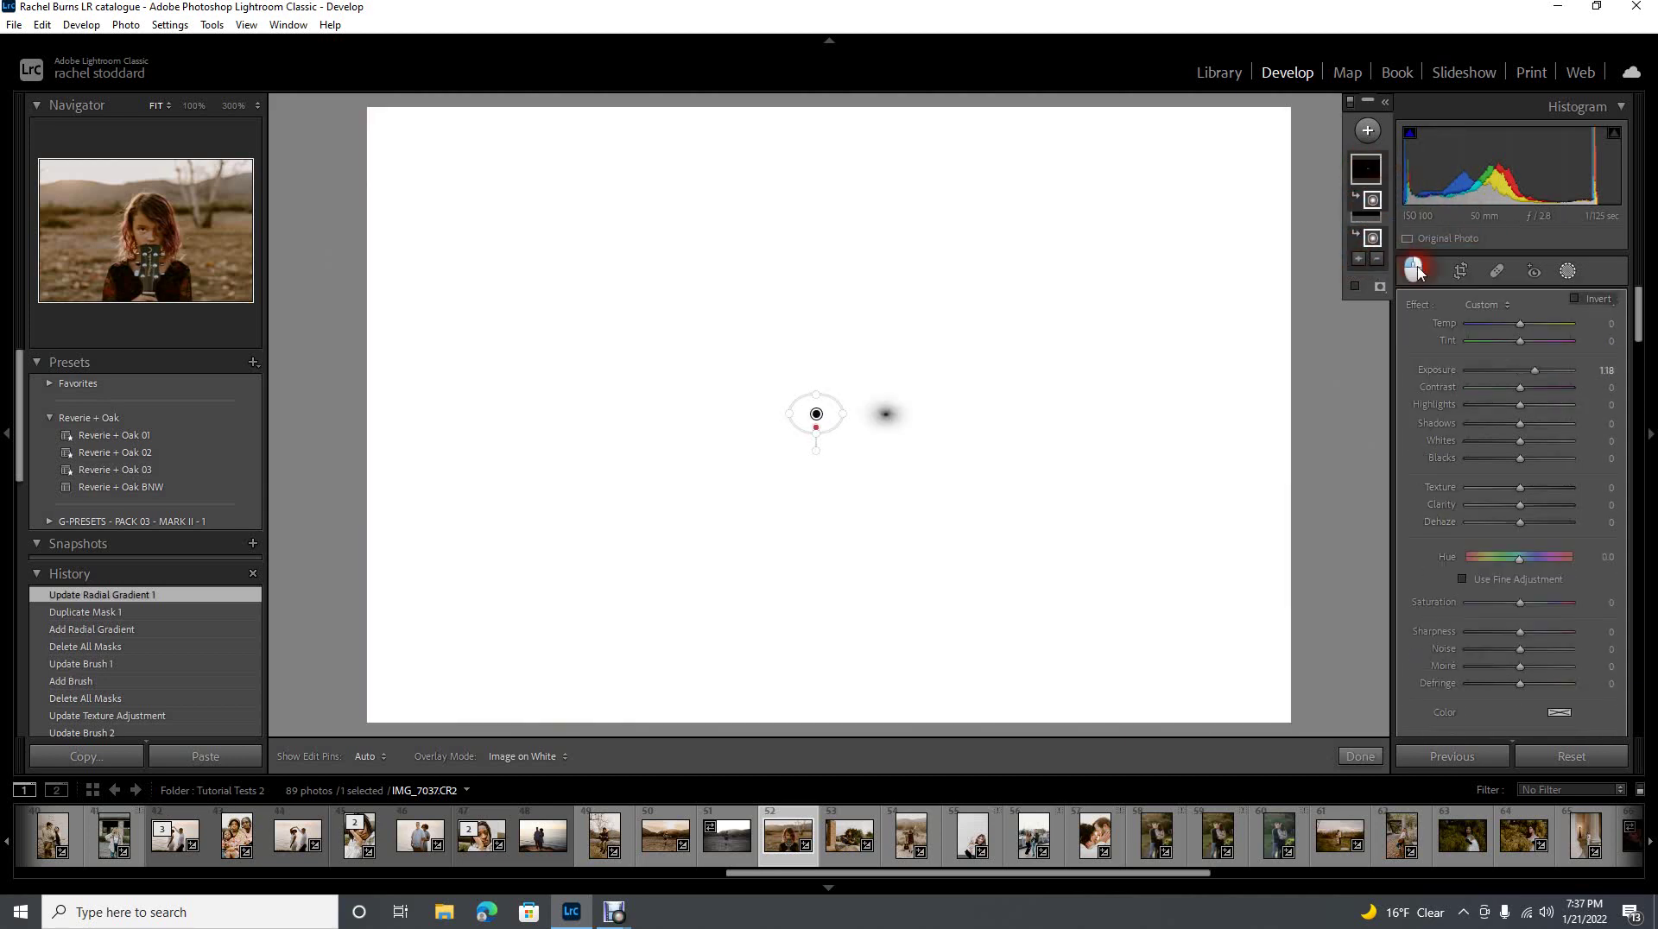
{"action": "left_click_drag", "start_coordinate": [1540, 426], "coordinate": [1542, 423]}
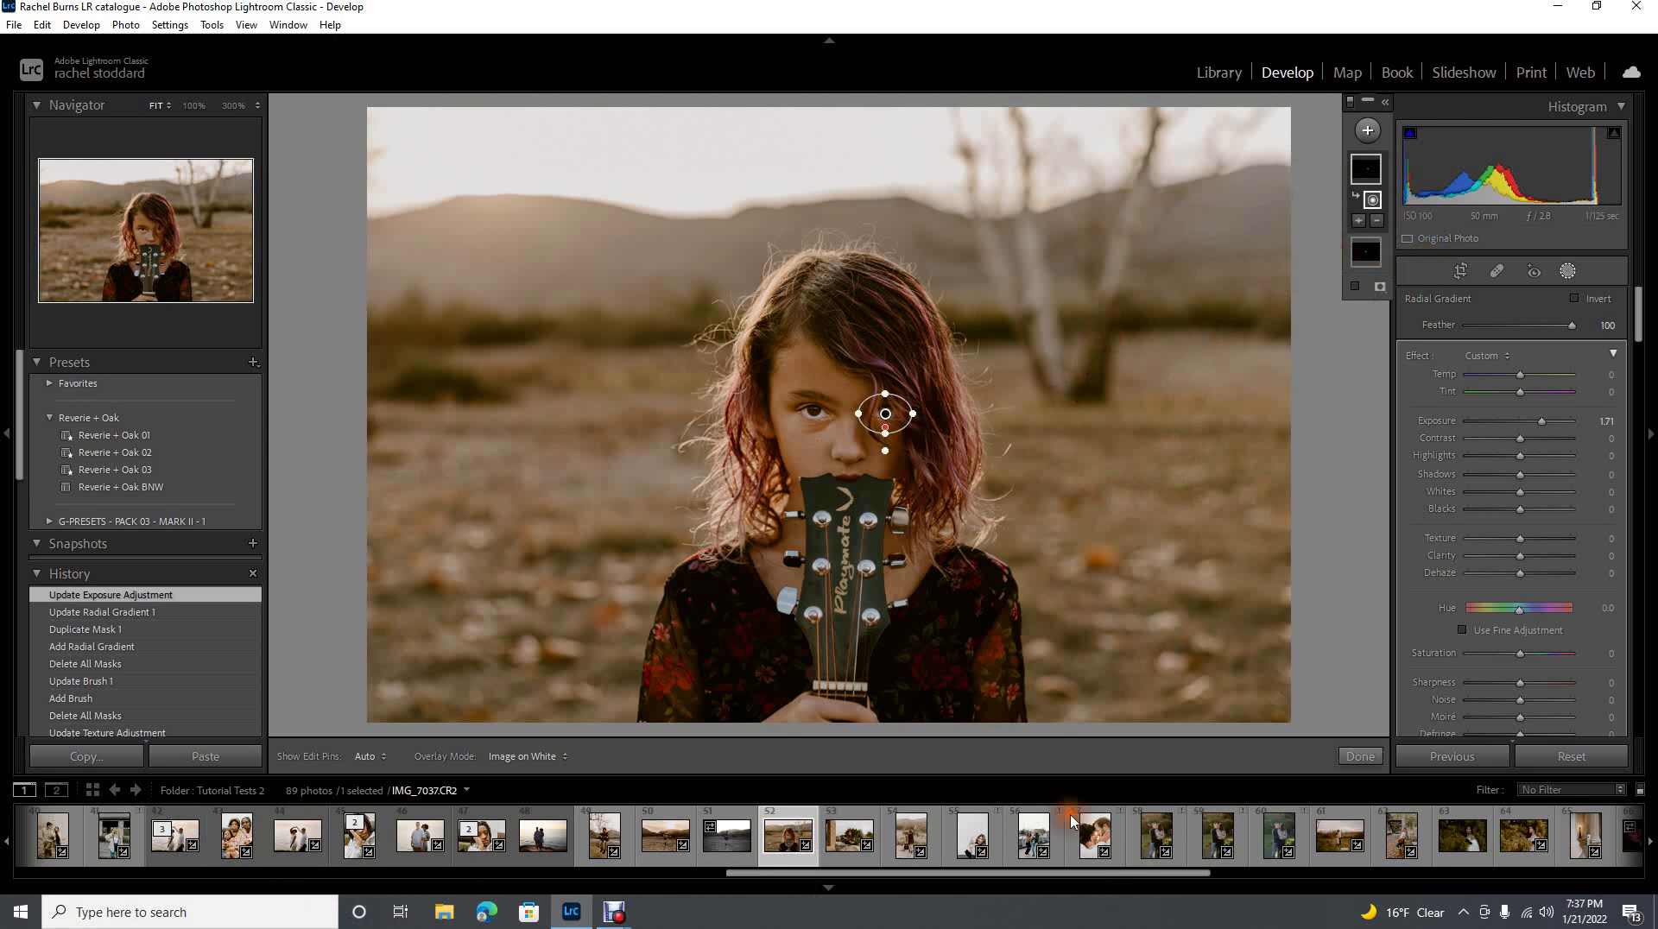
{"action": "left_click", "coordinate": [917, 830]}
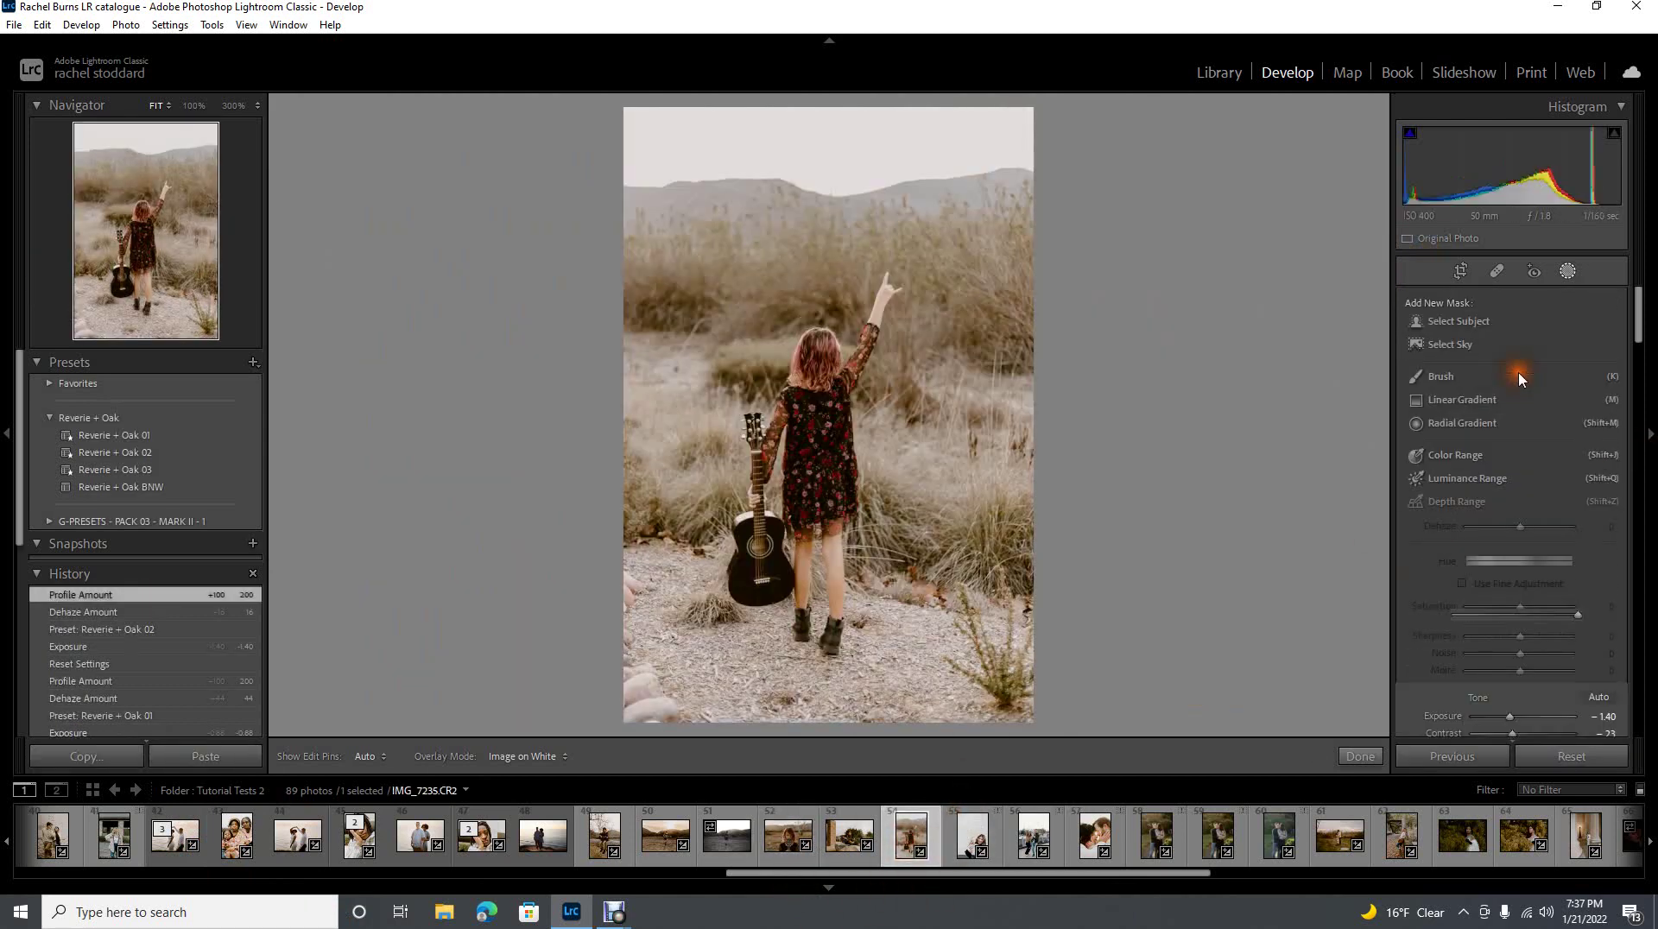
{"action": "left_click", "coordinate": [1568, 273]}
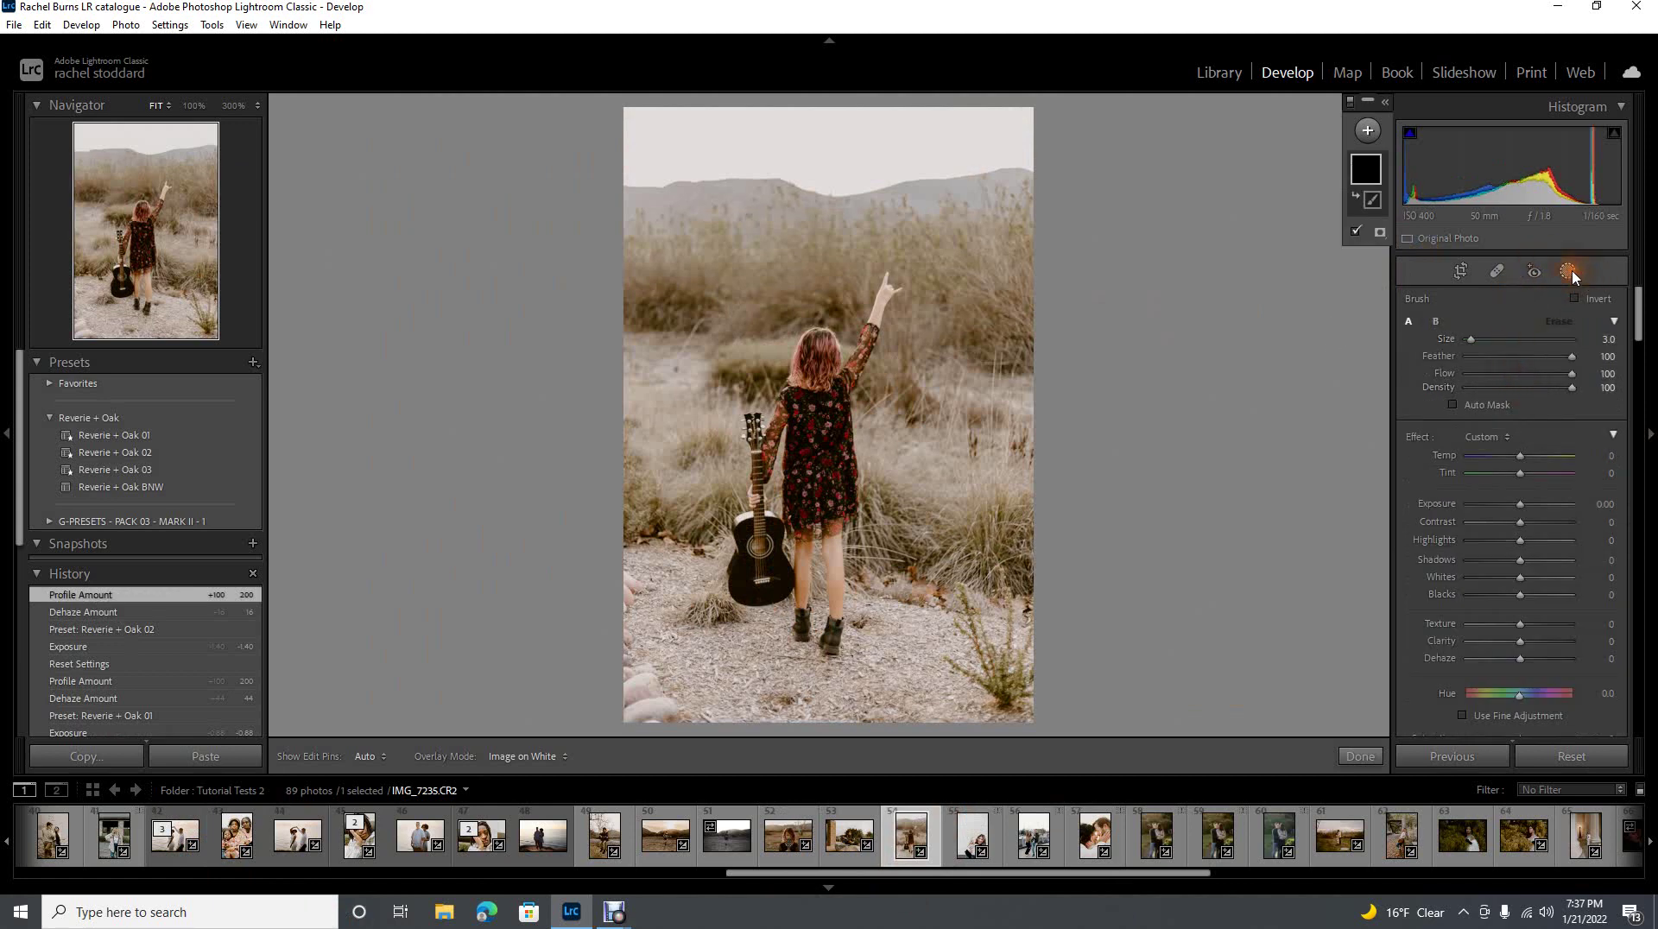
{"action": "left_click", "coordinate": [1568, 273]}
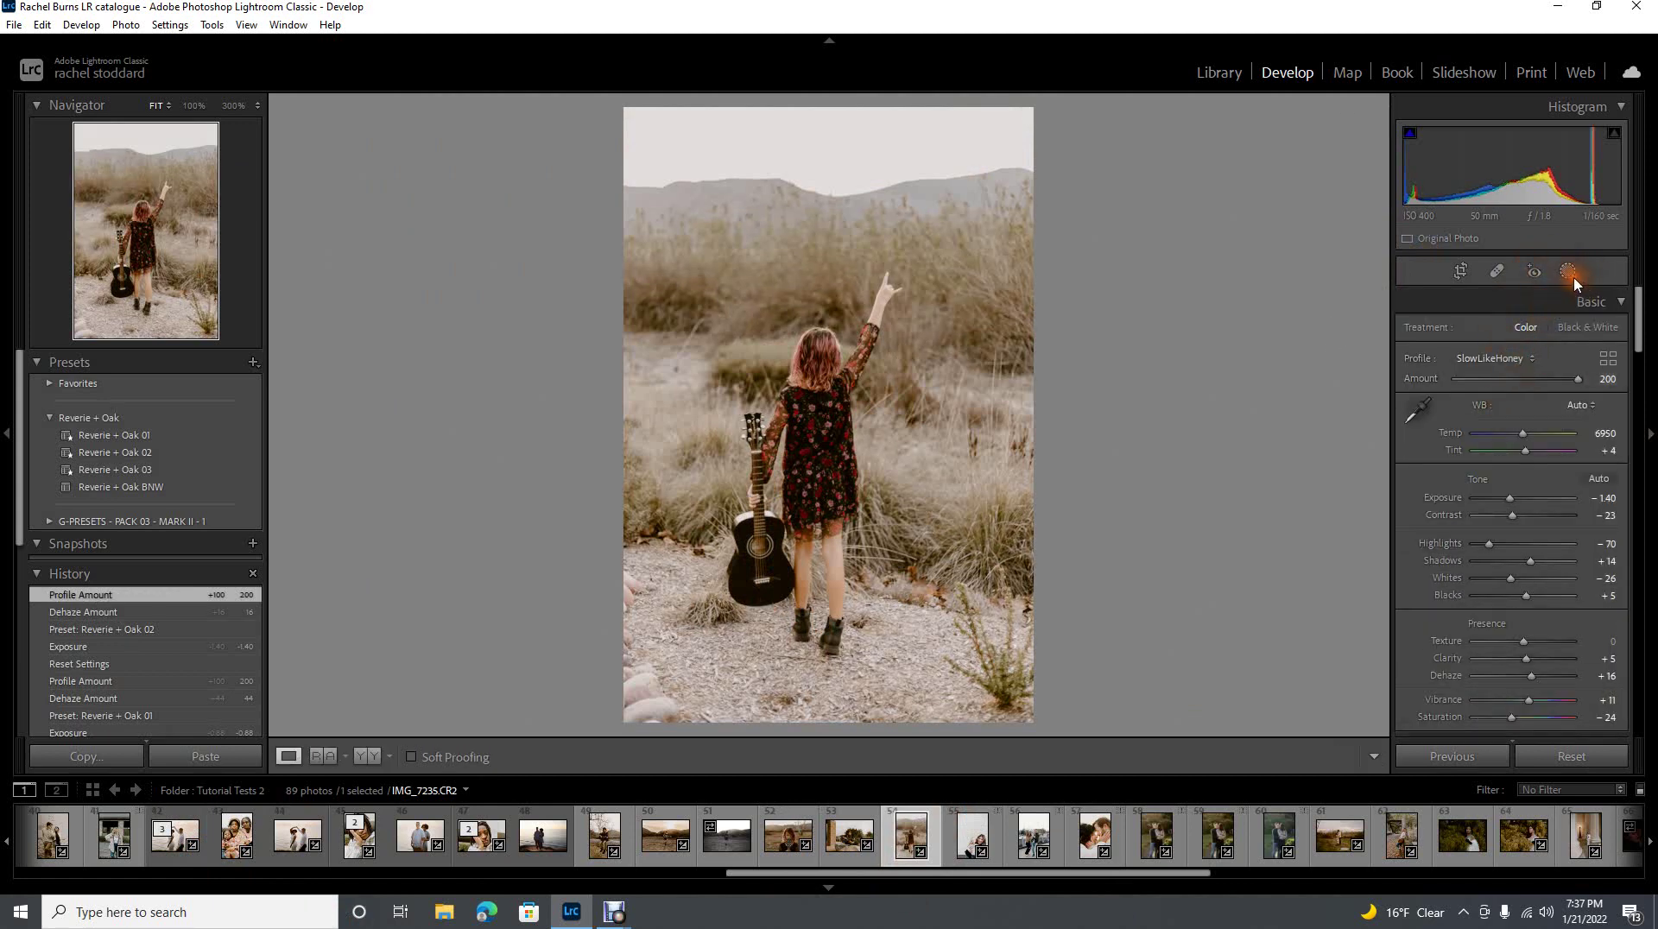
{"action": "left_click", "coordinate": [1568, 273]}
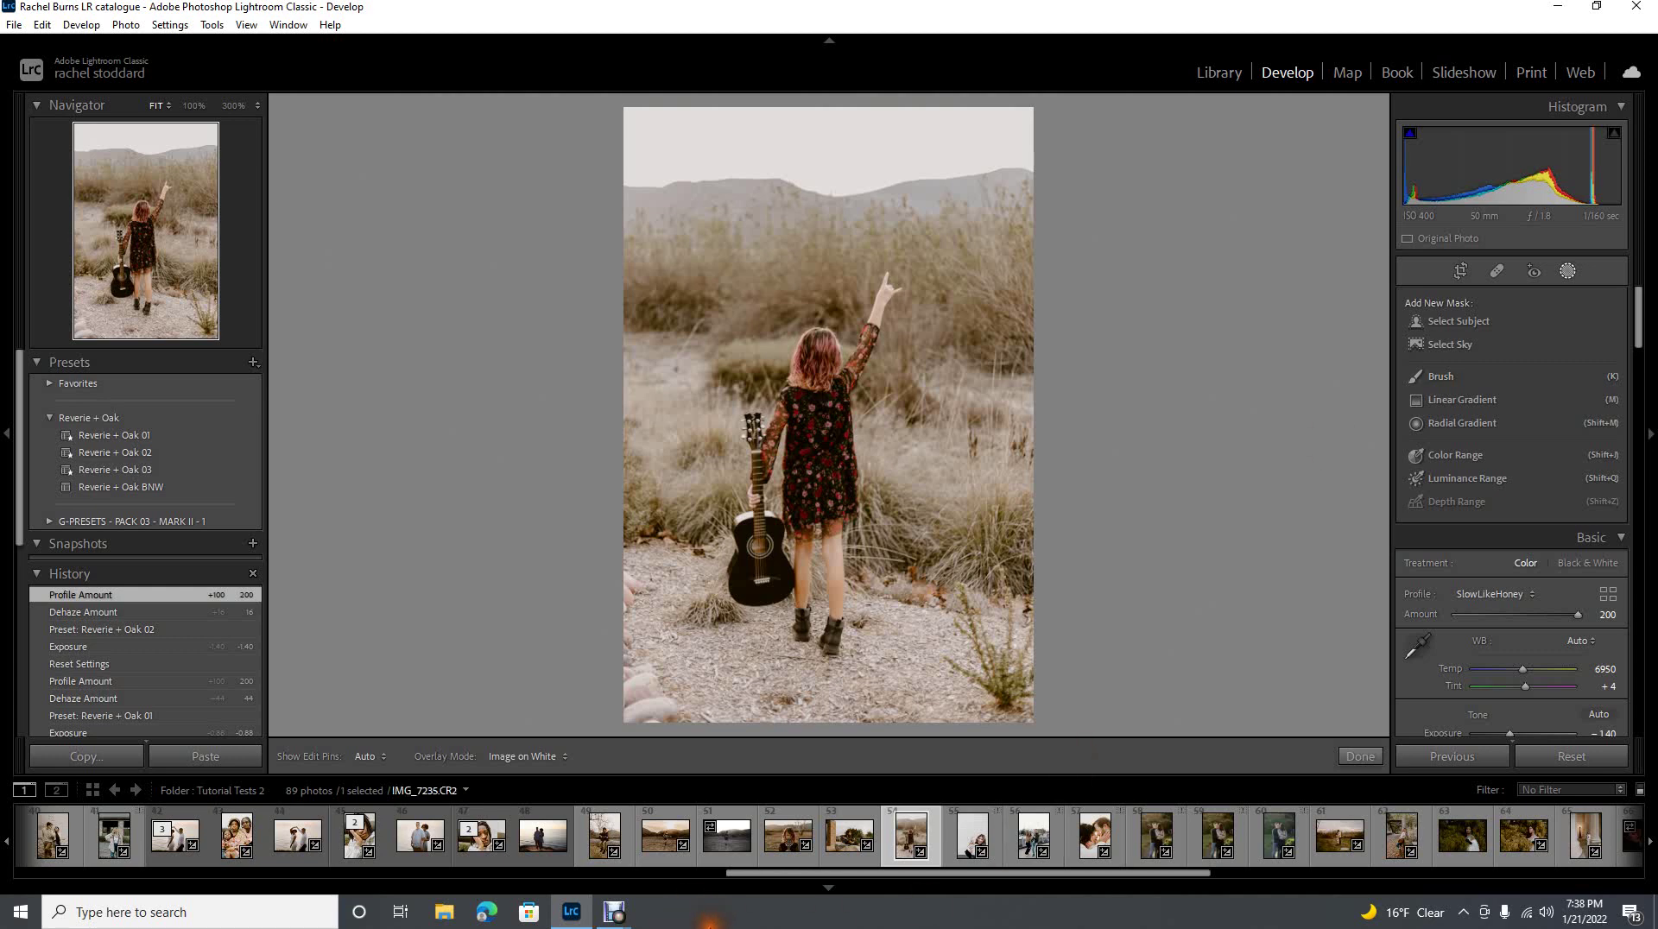
{"action": "left_click", "coordinate": [611, 913]}
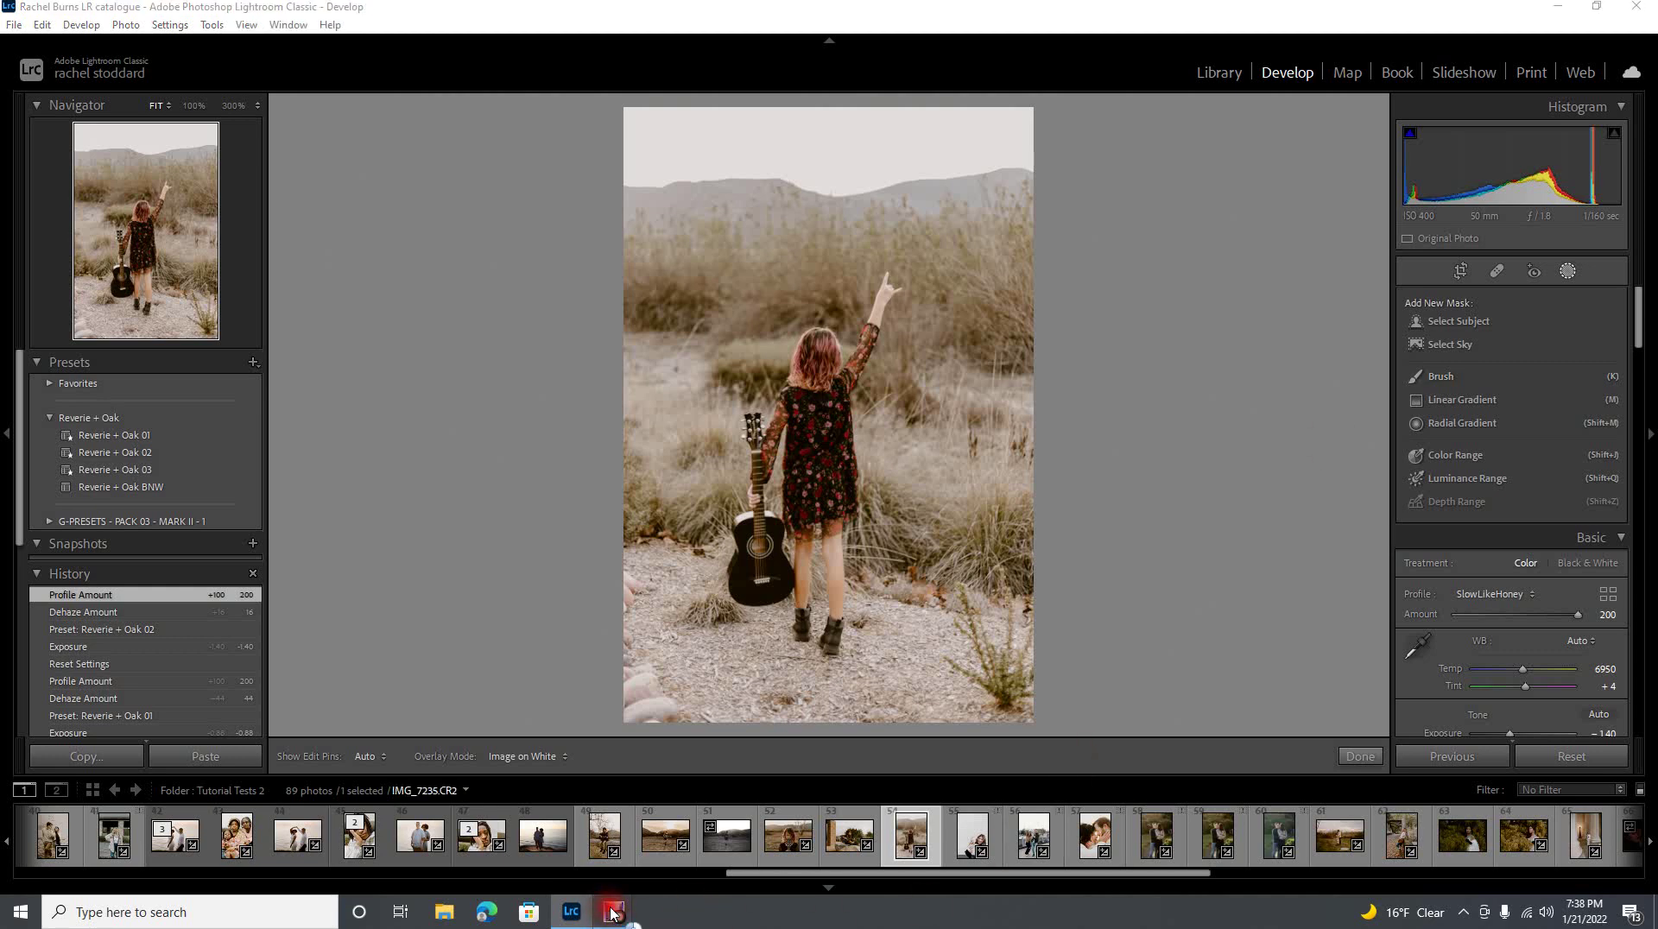